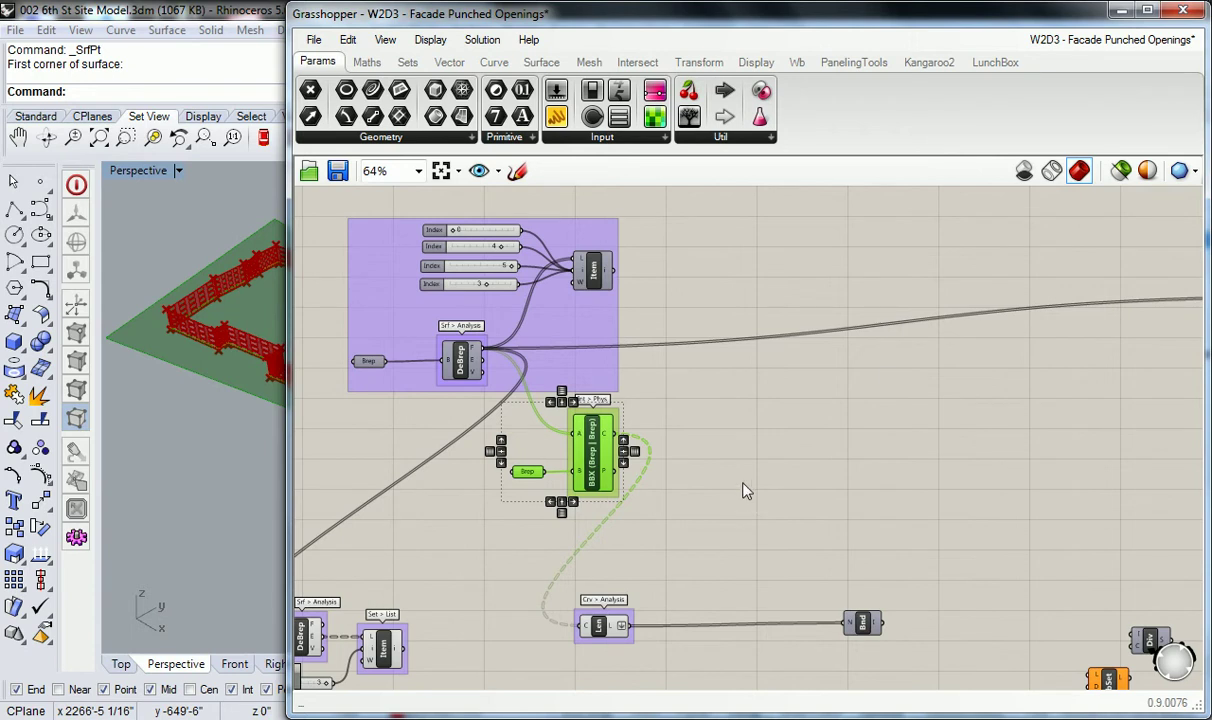
Examine the Brep | Brep intersection component, its Brep input and the matching geometry on the building facades in the perspective view
click(756, 486)
right_drag(756, 486, 731, 506)
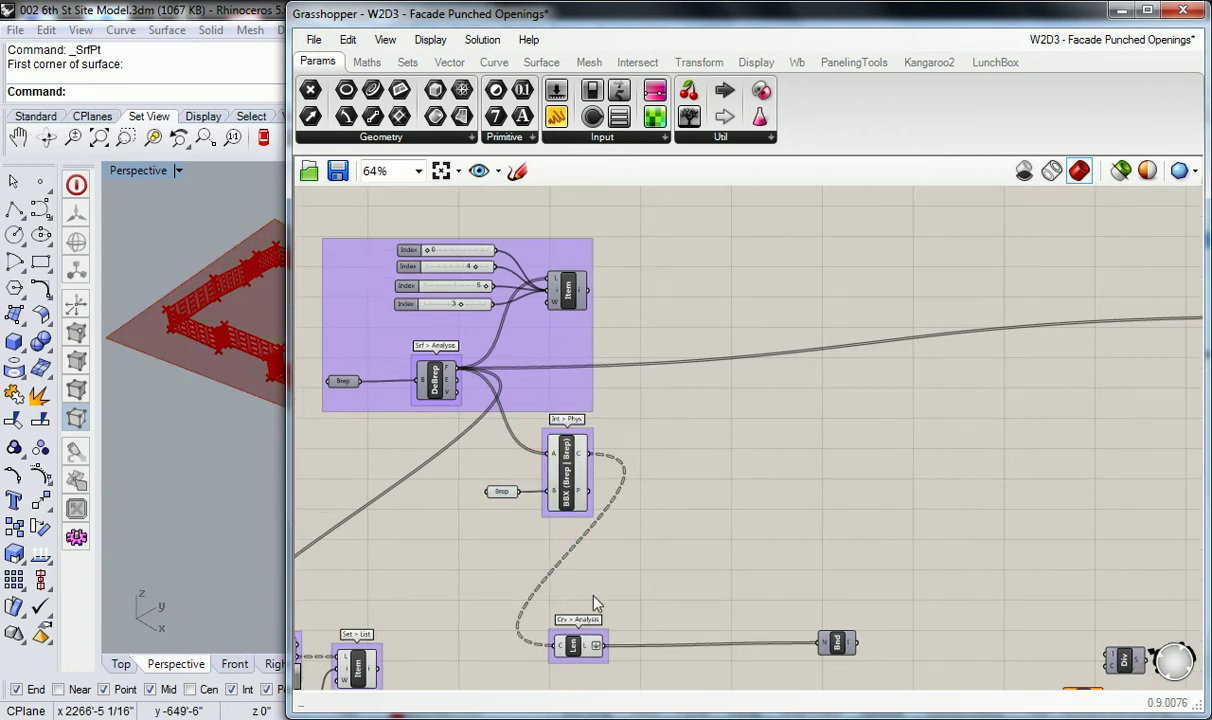
click(571, 458)
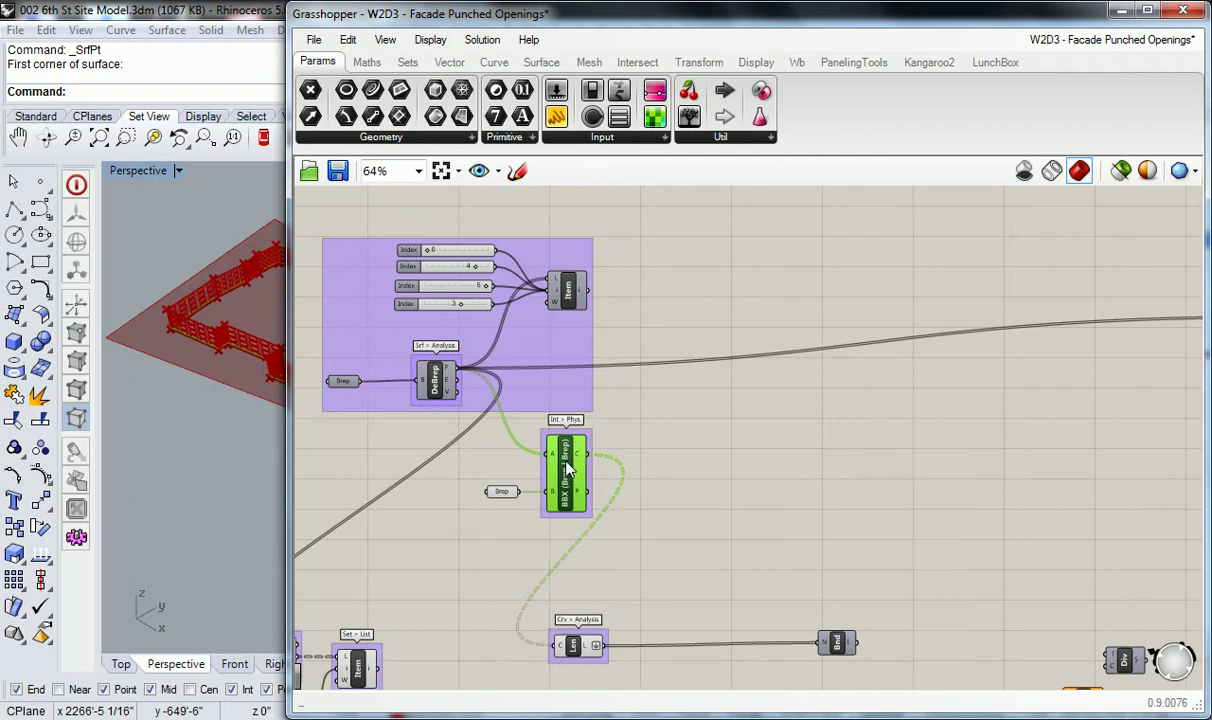
click(617, 436)
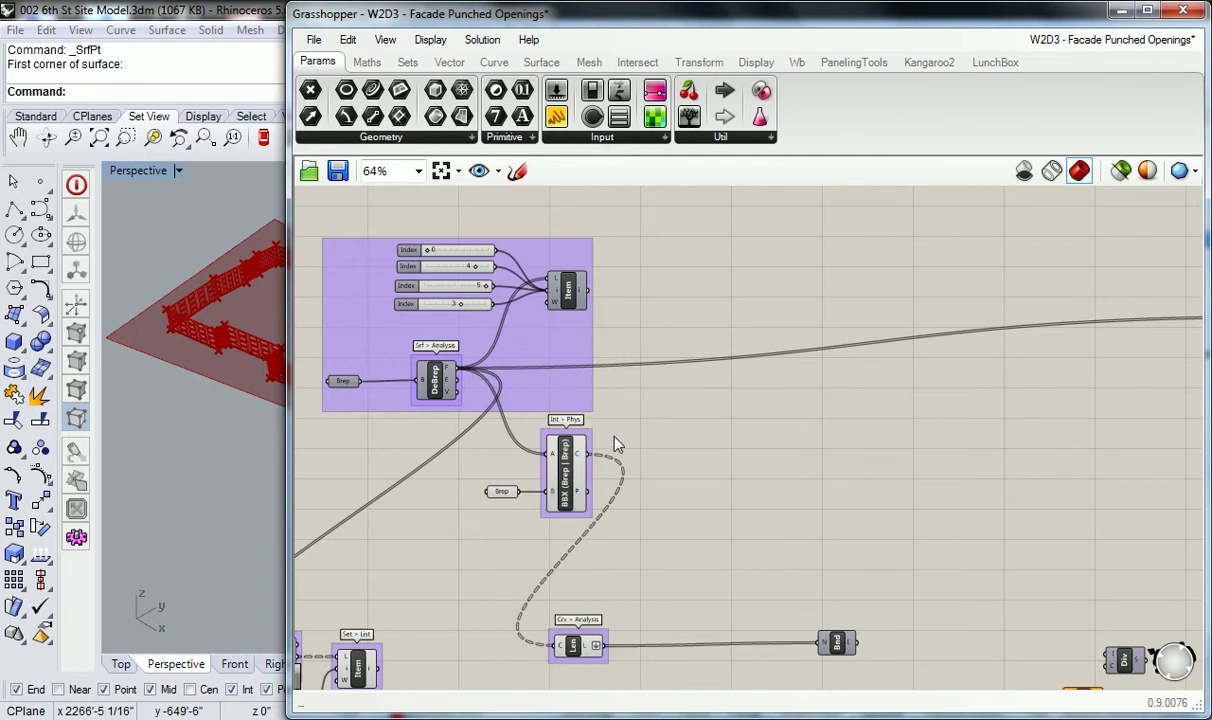
drag(614, 427, 498, 516)
scroll(544, 470, up, 3)
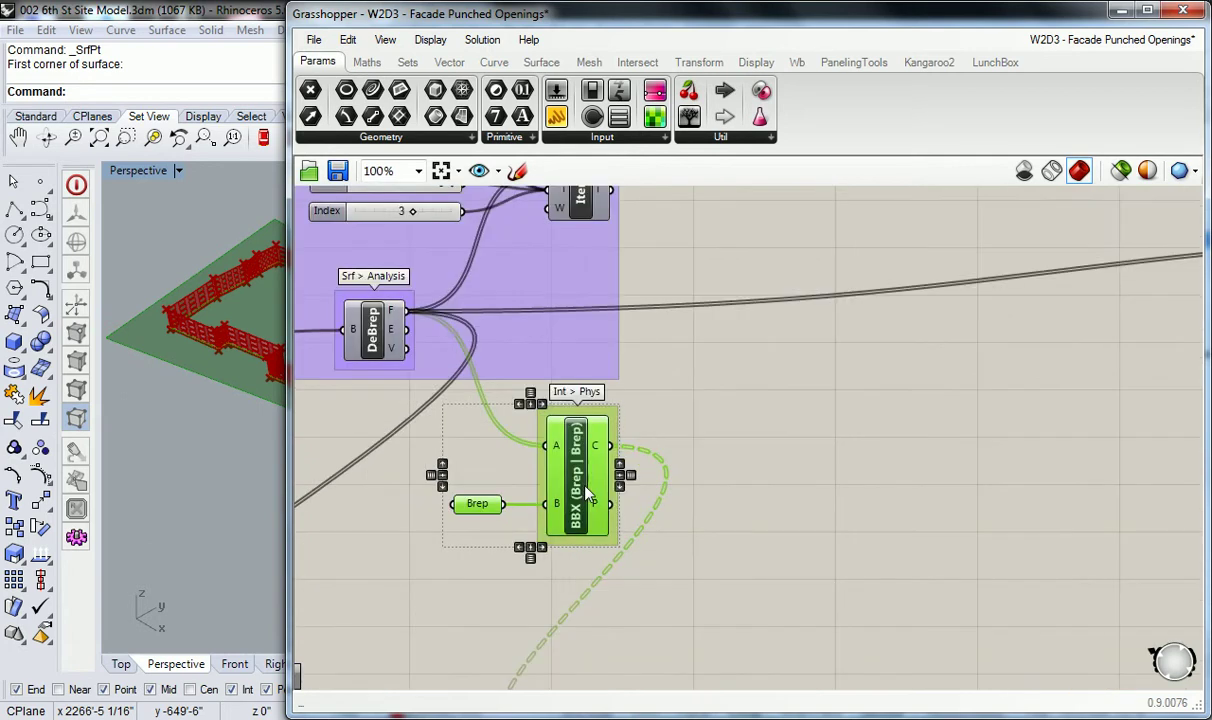
click(640, 420)
right_drag(273, 476, 332, 368)
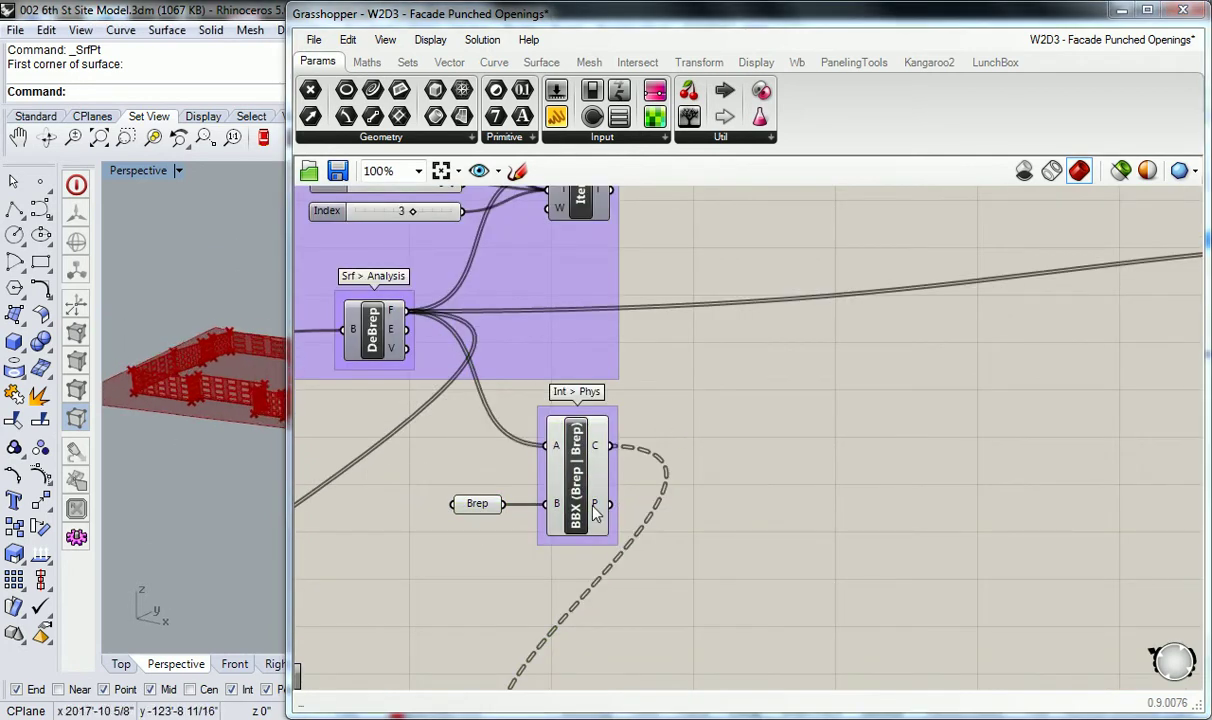
click(566, 486)
scroll(183, 400, up, 6)
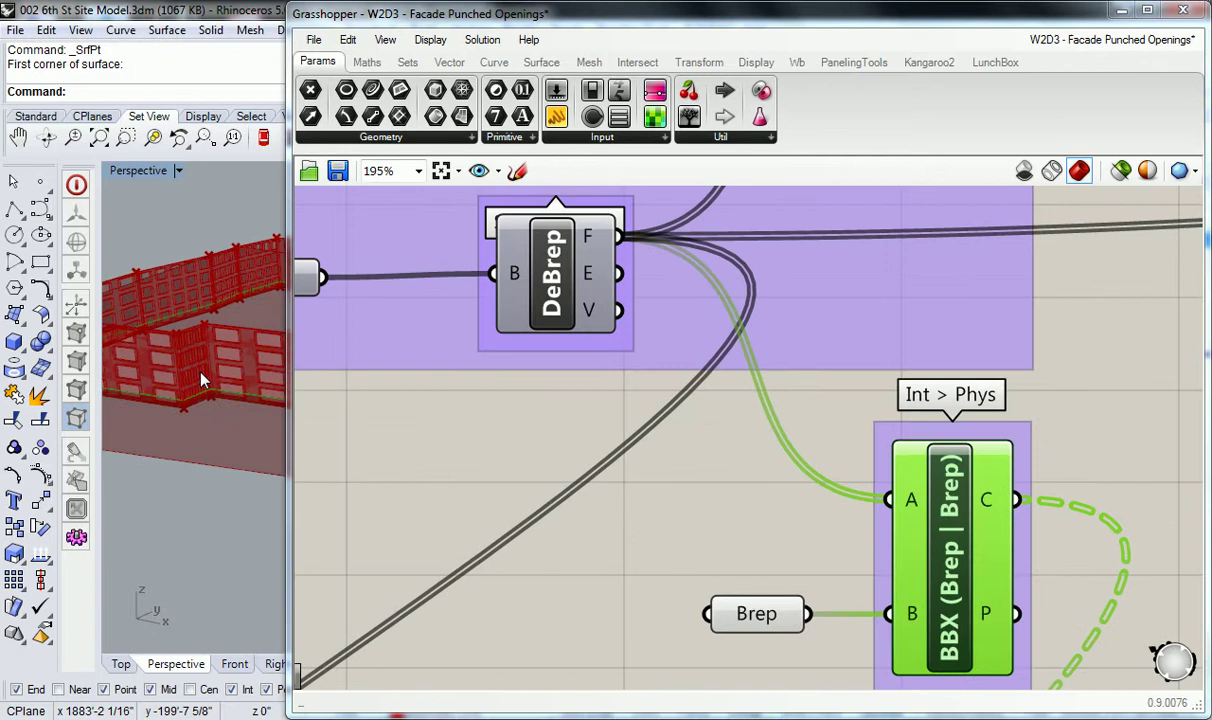
right_drag(192, 382, 245, 430)
click(852, 530)
right_drag(854, 532, 557, 436)
scroll(728, 444, down, 4)
scroll(557, 436, down, 2)
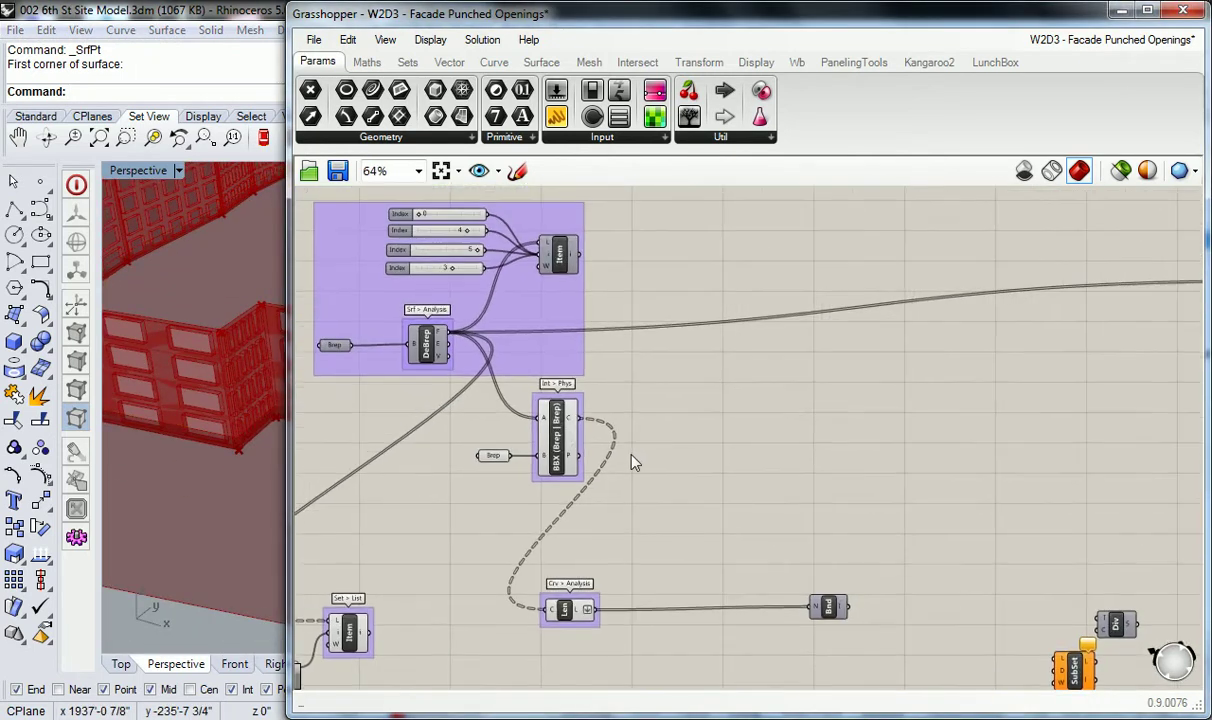
Move the curve Length component beside the Brep | Brep intersection's curve output and check its list of lengths
drag(572, 620, 645, 428)
click(785, 544)
click(828, 606)
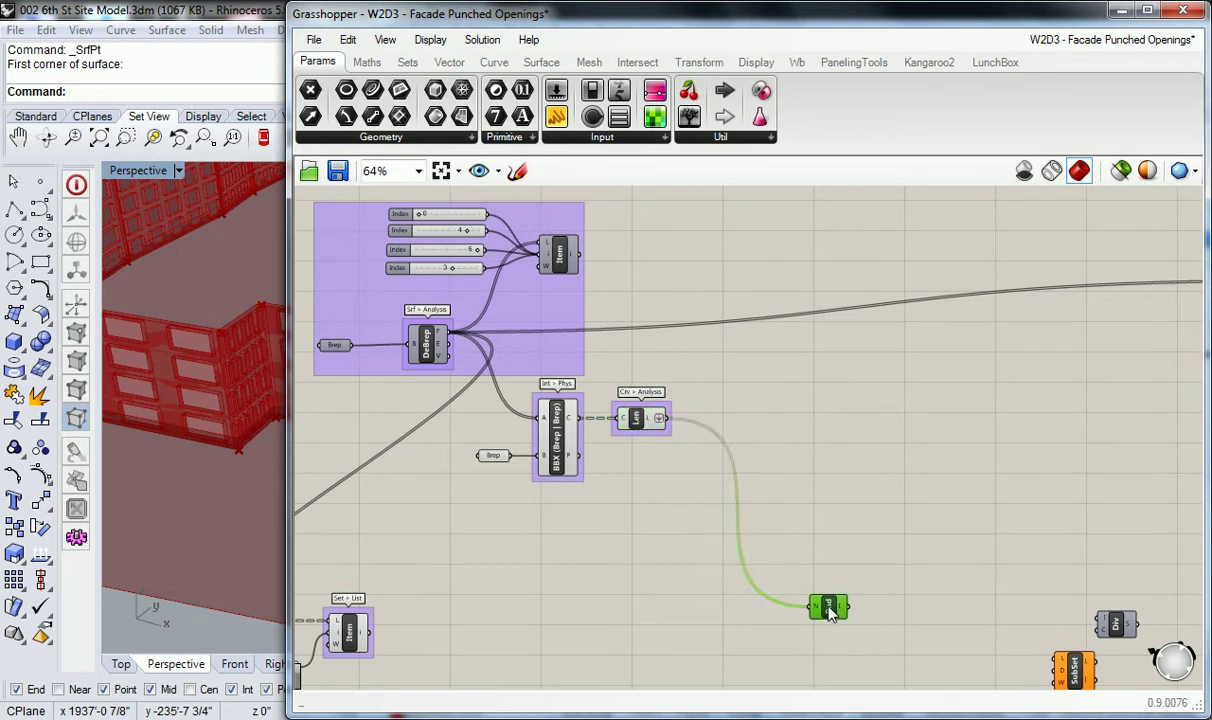
click(637, 418)
scroll(640, 420, up, 2)
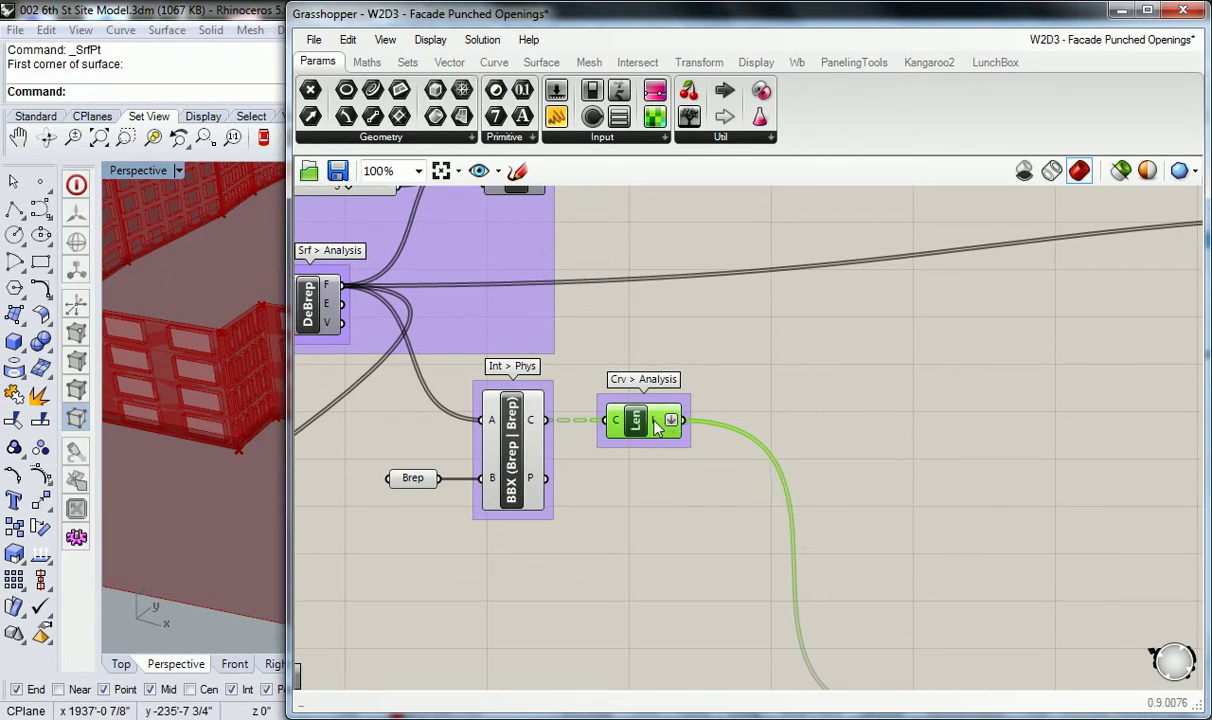
mouse_move(657, 425)
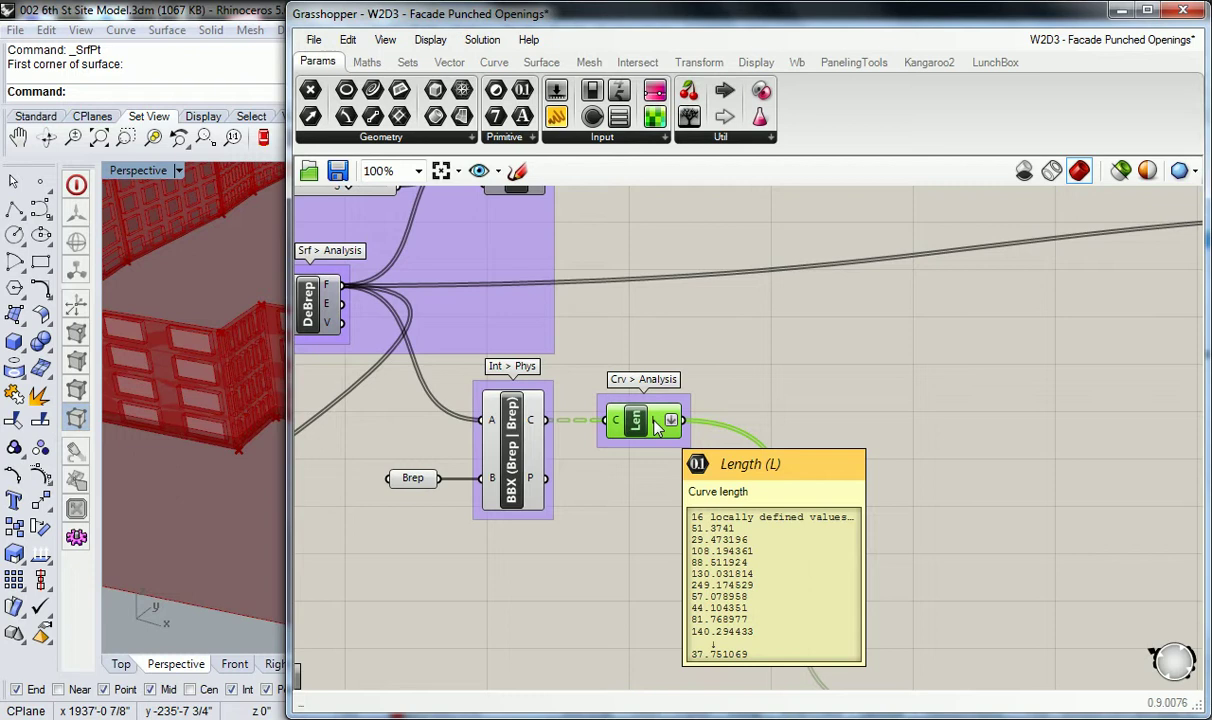
click(705, 392)
scroll(762, 362, down, 1)
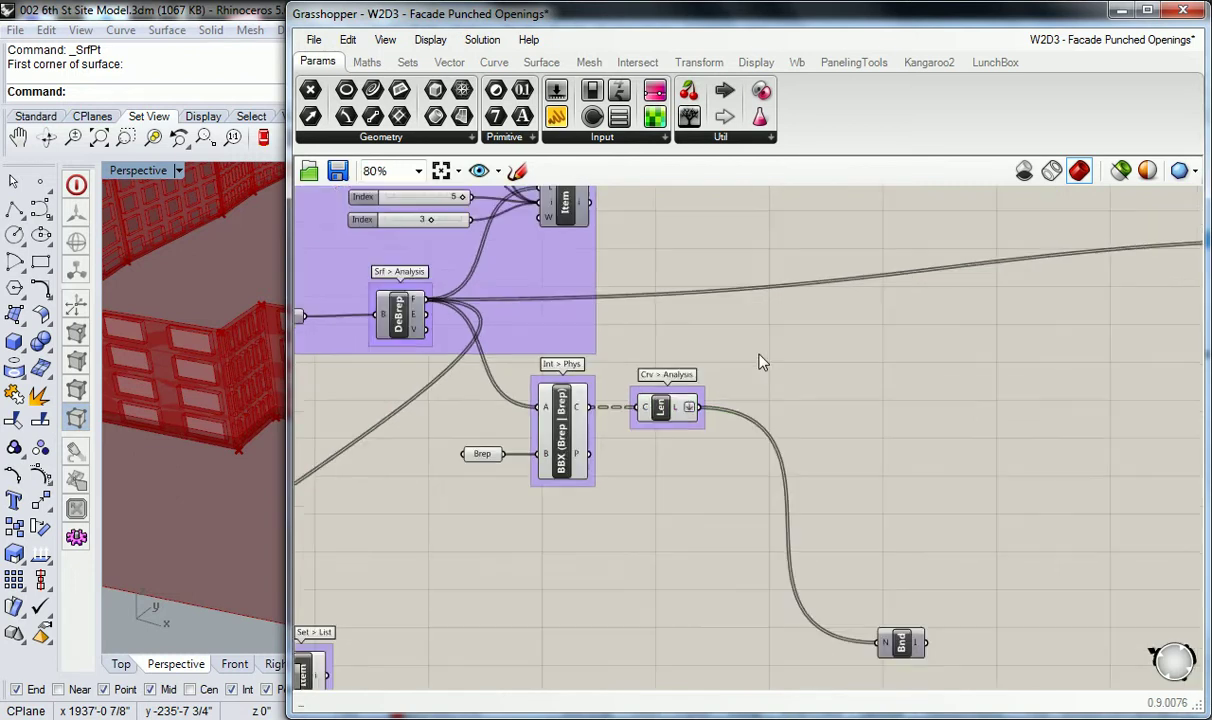
Add a Sort List component and connect the curve Length output to its K (keys) input
right_drag(762, 360, 696, 399)
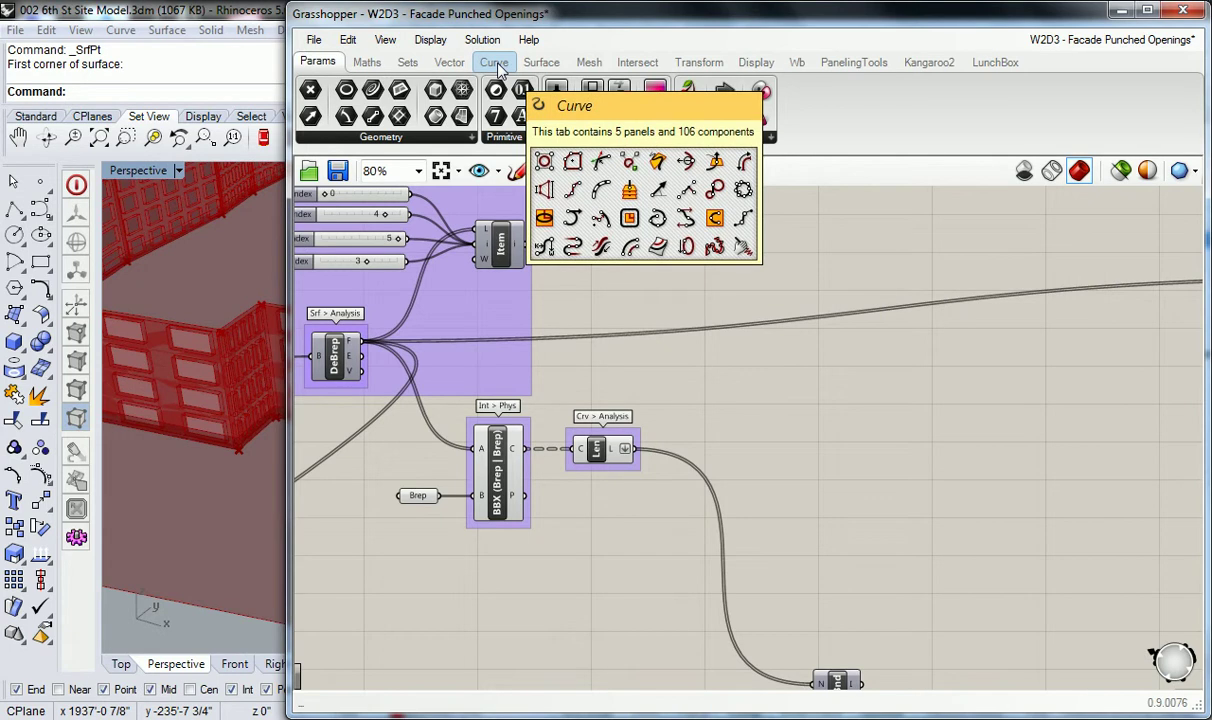
click(407, 62)
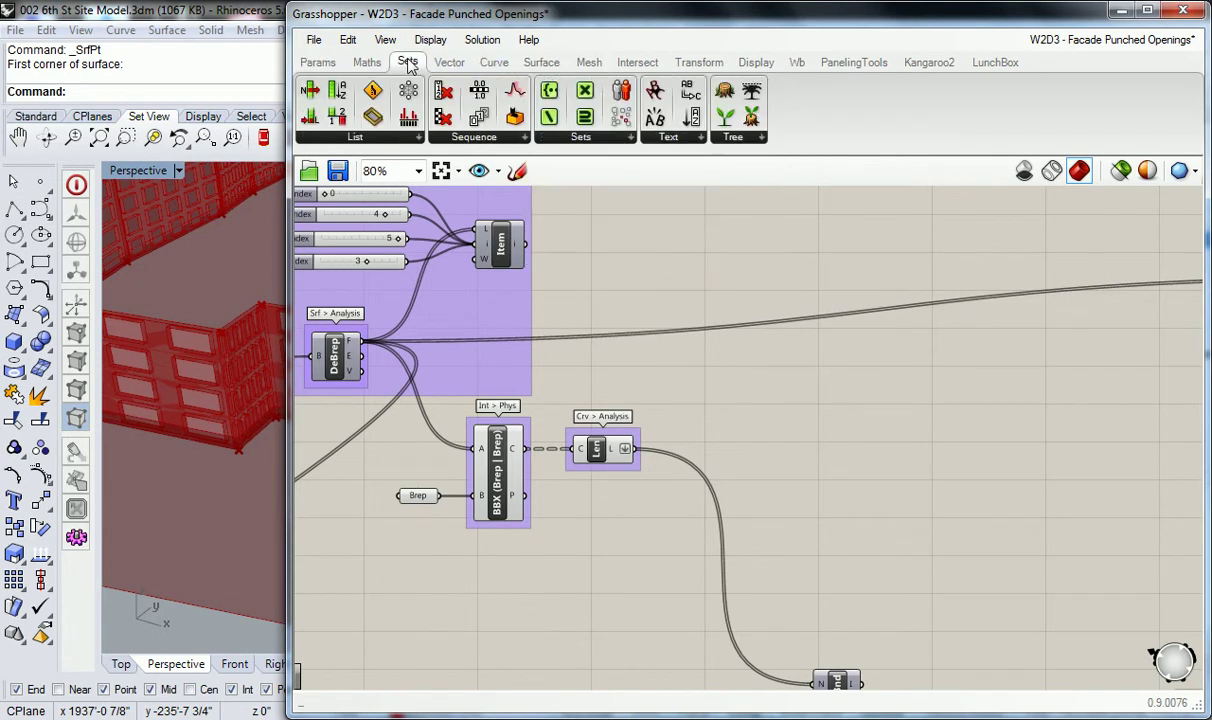
click(385, 137)
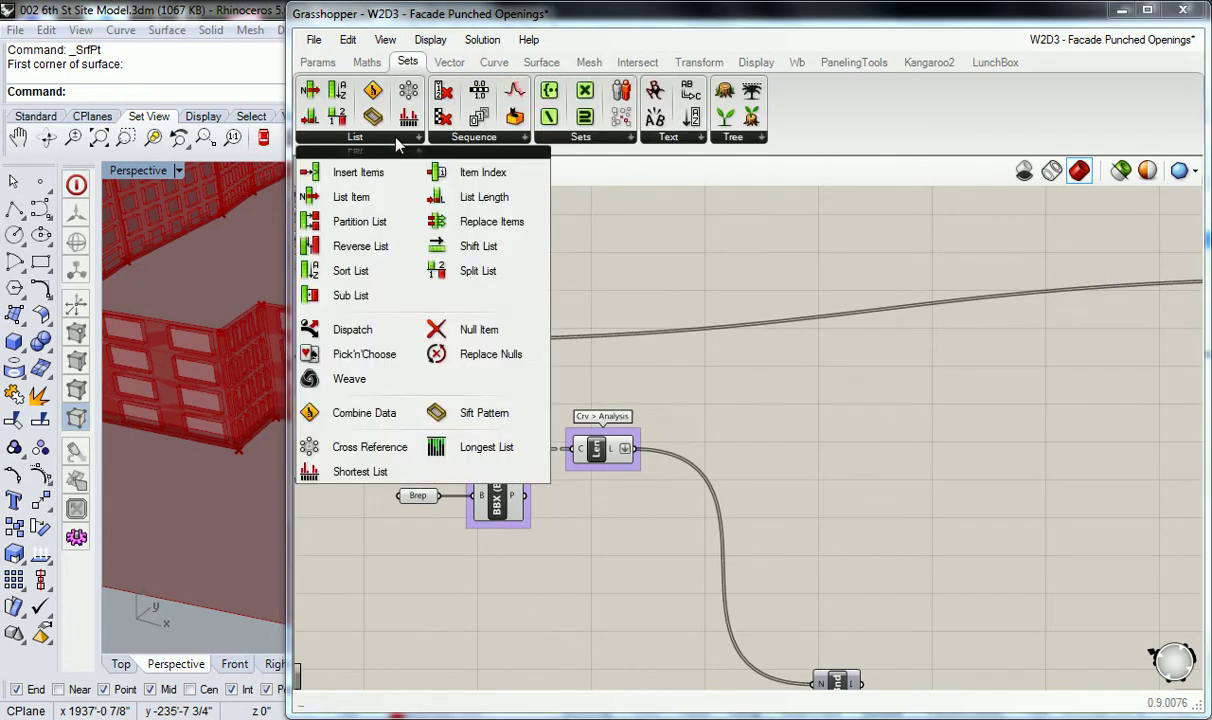
click(352, 270)
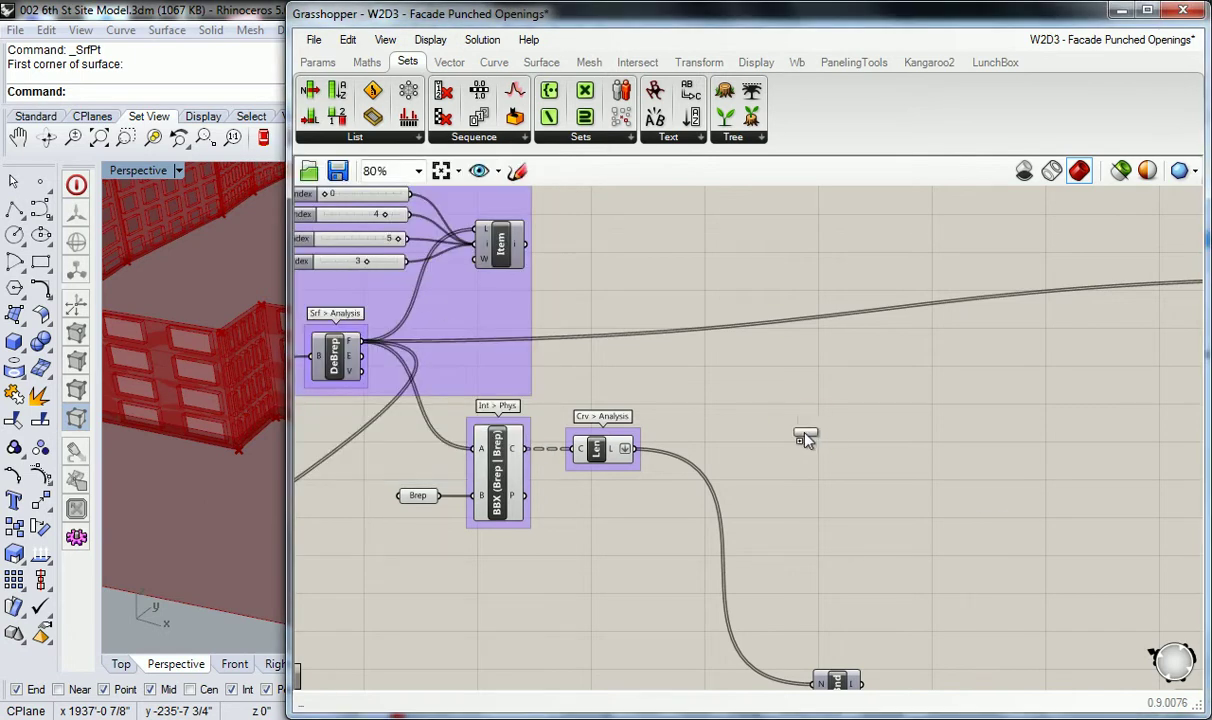
click(805, 440)
drag(633, 448, 778, 458)
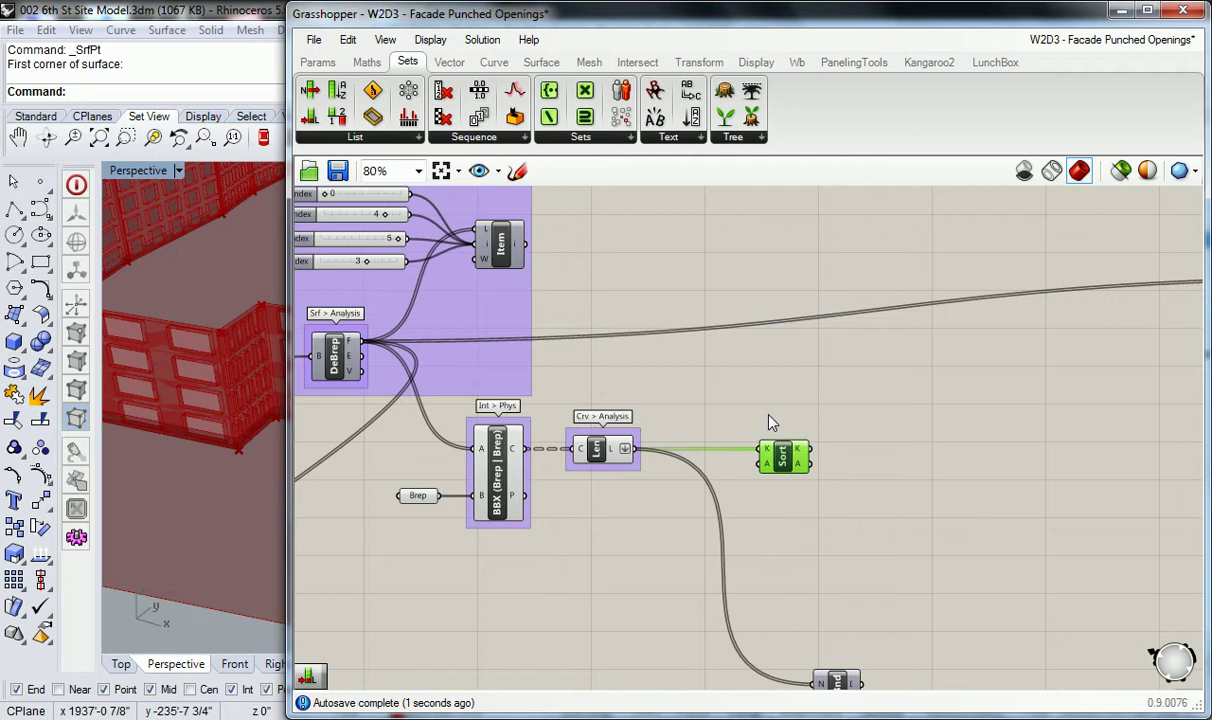
click(771, 423)
Add a Panel showing the Sort List's sorted keys, make it taller and align it with the K output
click(318, 62)
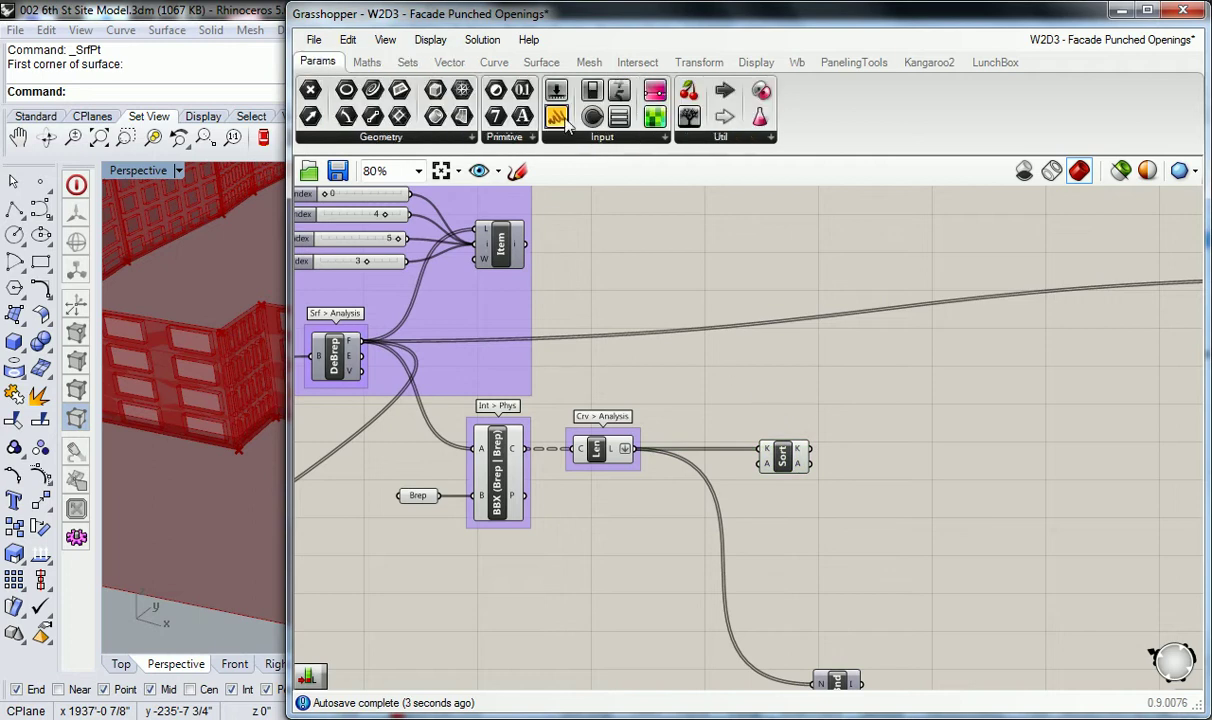
drag(557, 117, 893, 427)
drag(812, 448, 890, 455)
drag(983, 490, 983, 531)
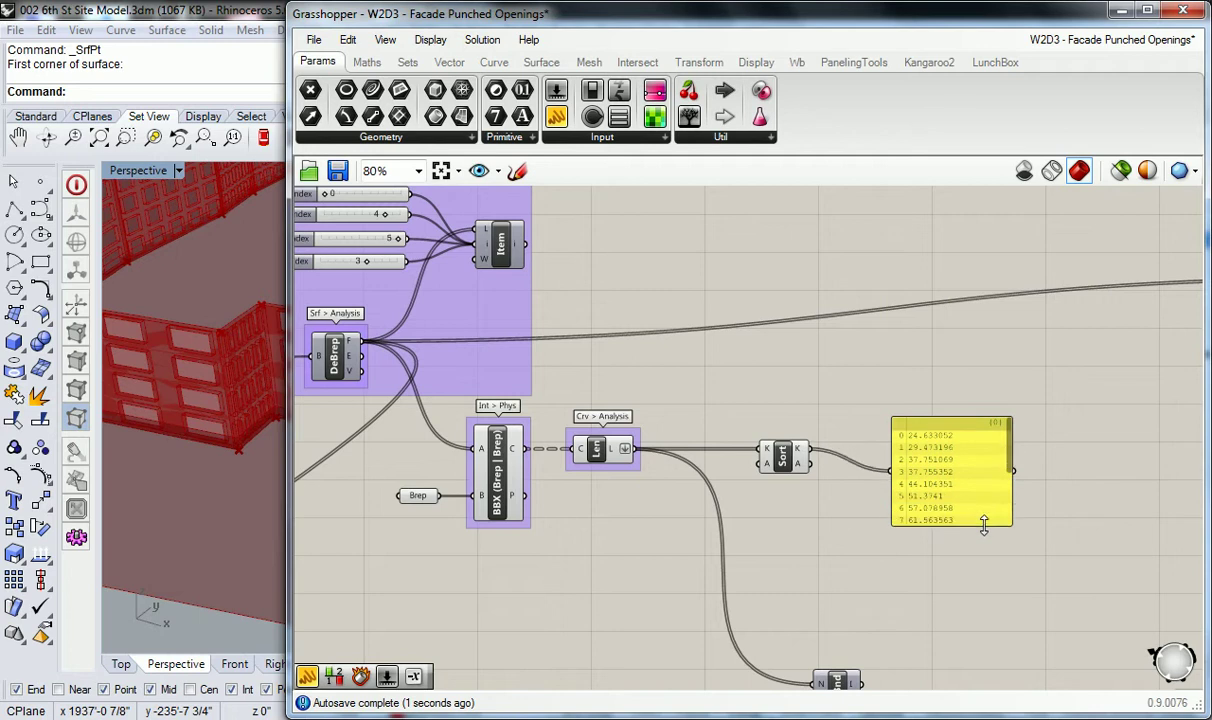
drag(966, 431, 965, 405)
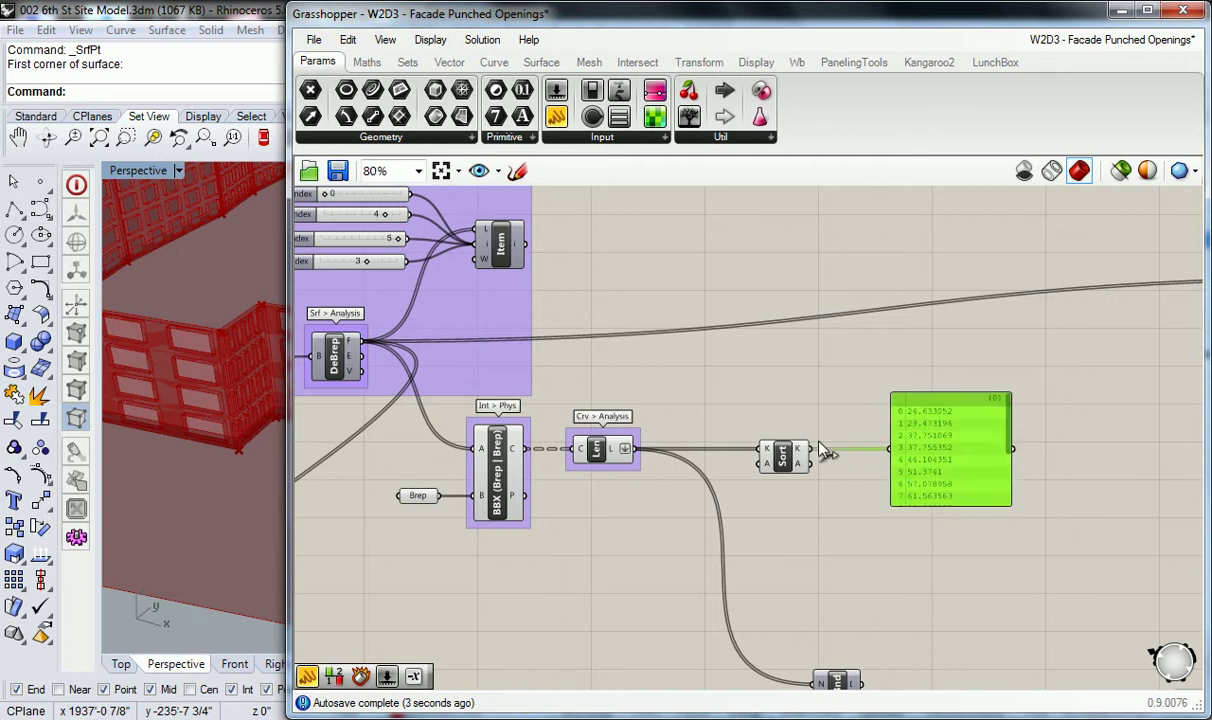
Group the Sort List component and label the group "Set > List"
click(783, 455)
key(ctrl+g)
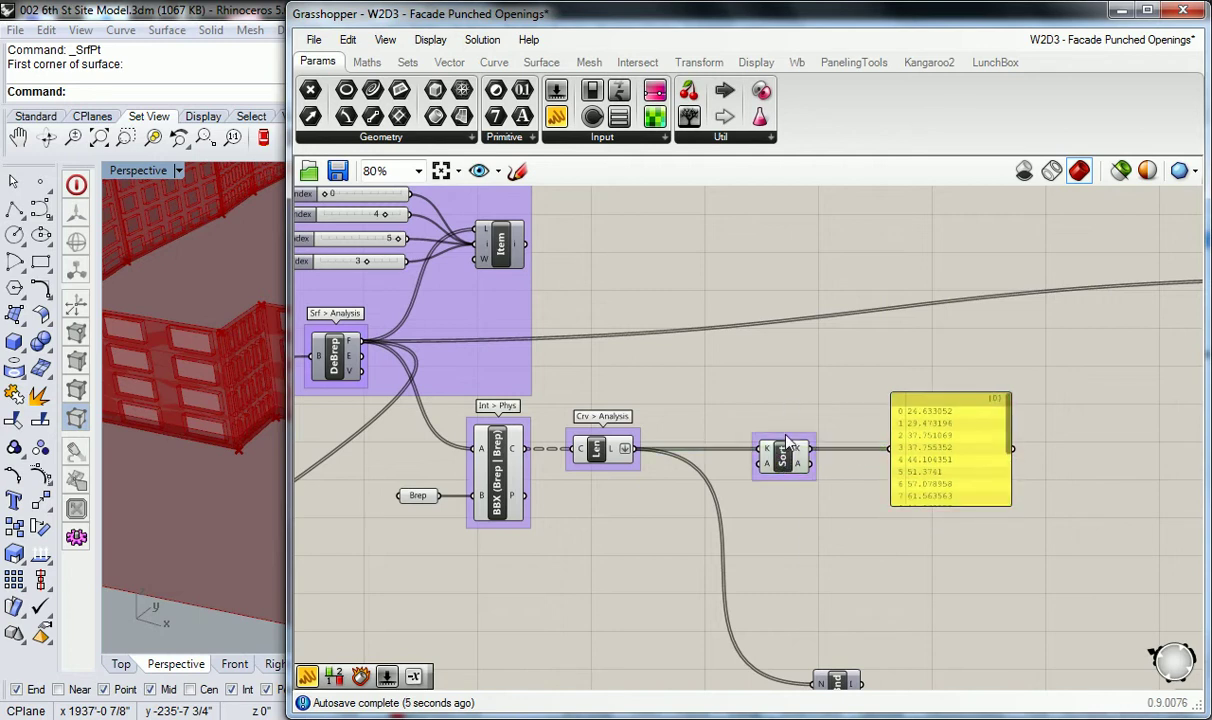
right_click(786, 441)
text(Set > List)
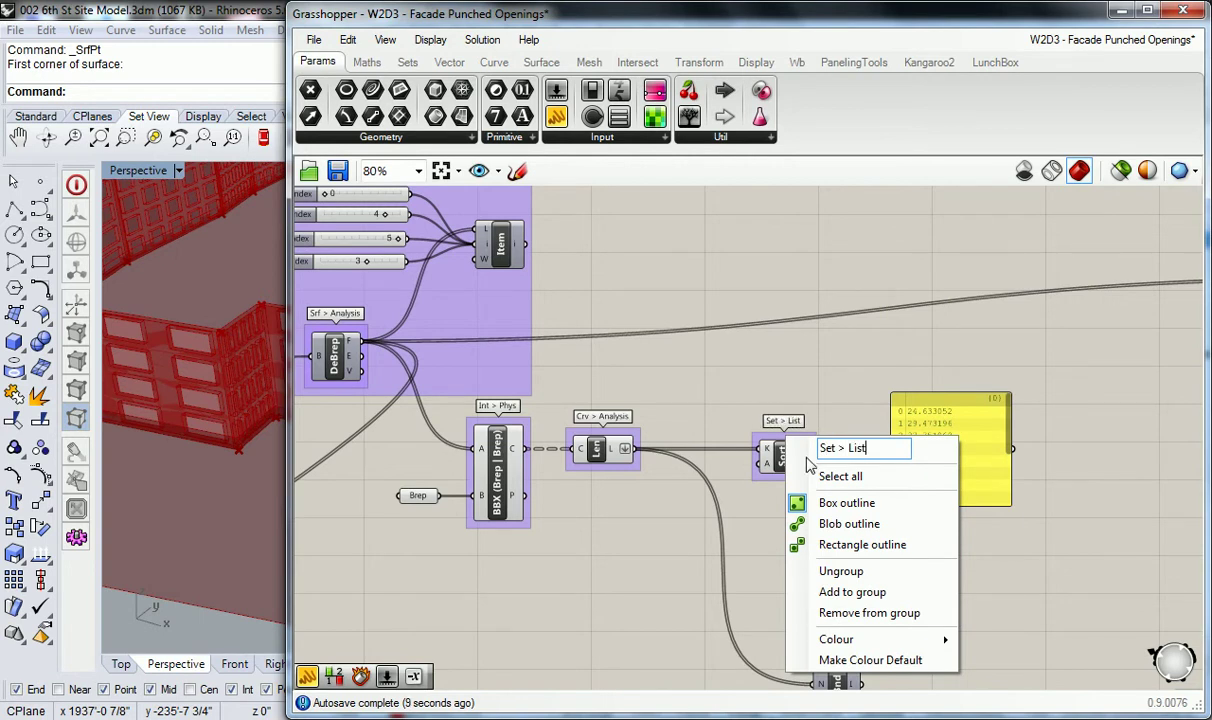
click(784, 372)
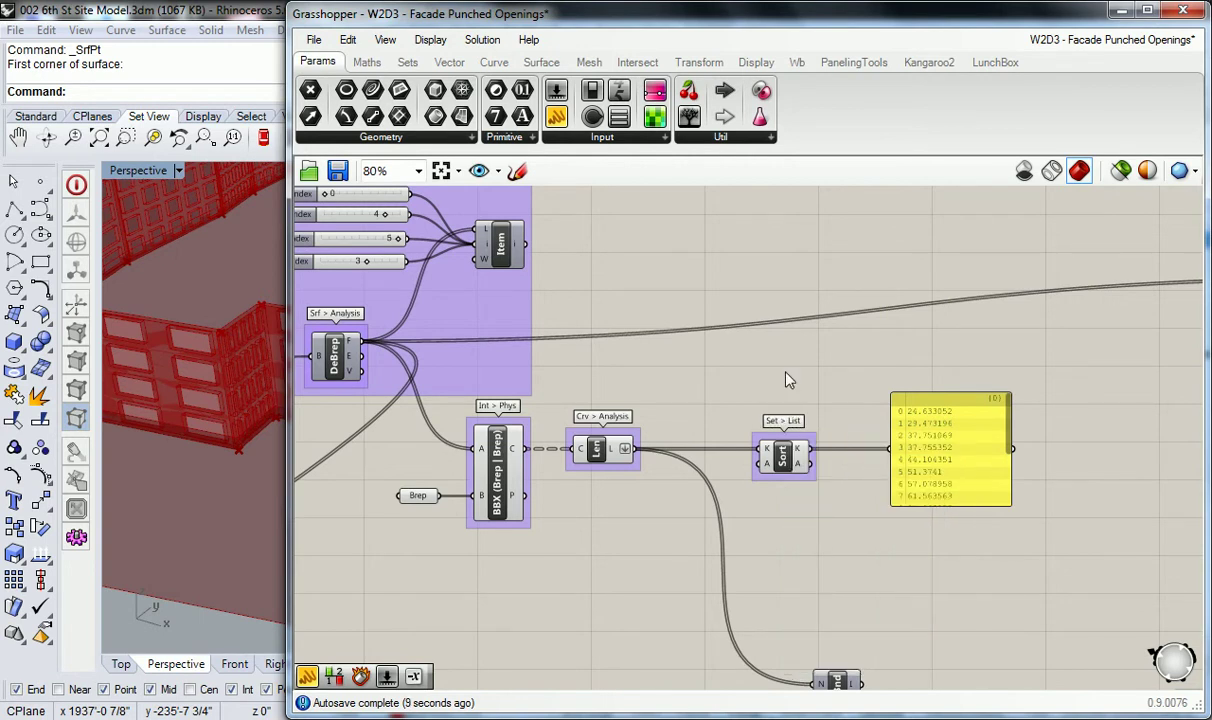
Connect the faces output of DeBrep to the Sort List's A input so the facade surfaces are sorted by length
right_drag(810, 389, 749, 388)
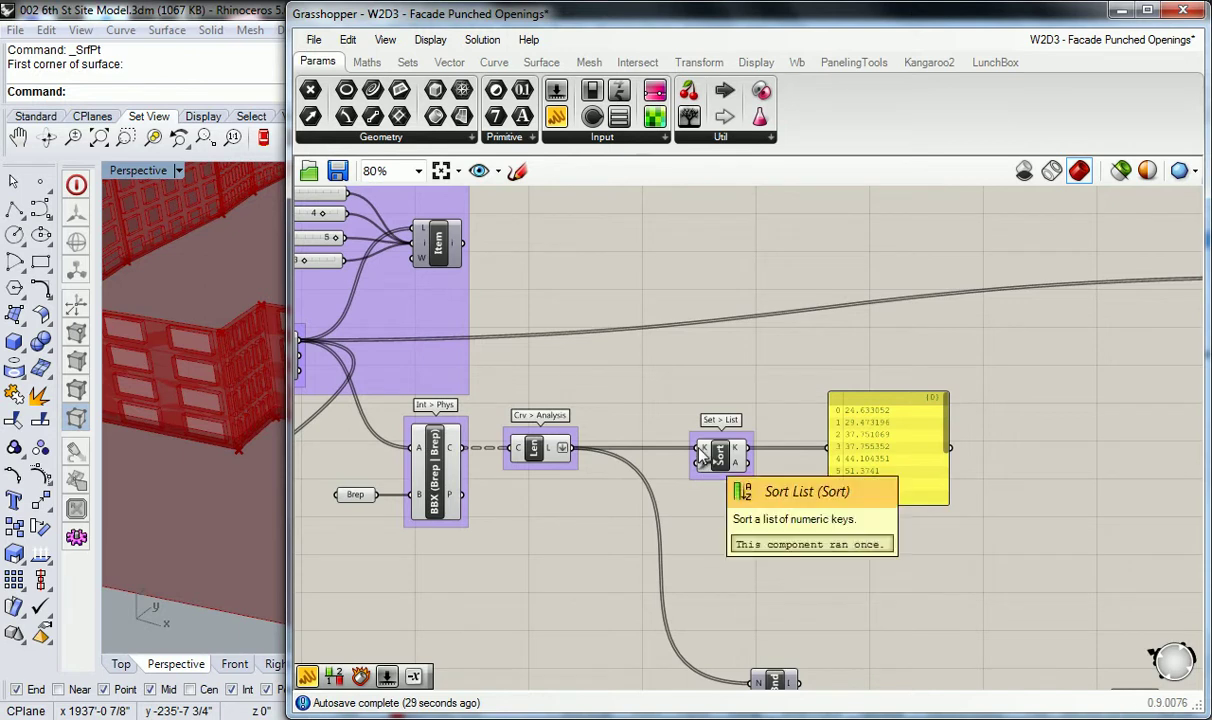
mouse_move(557, 452)
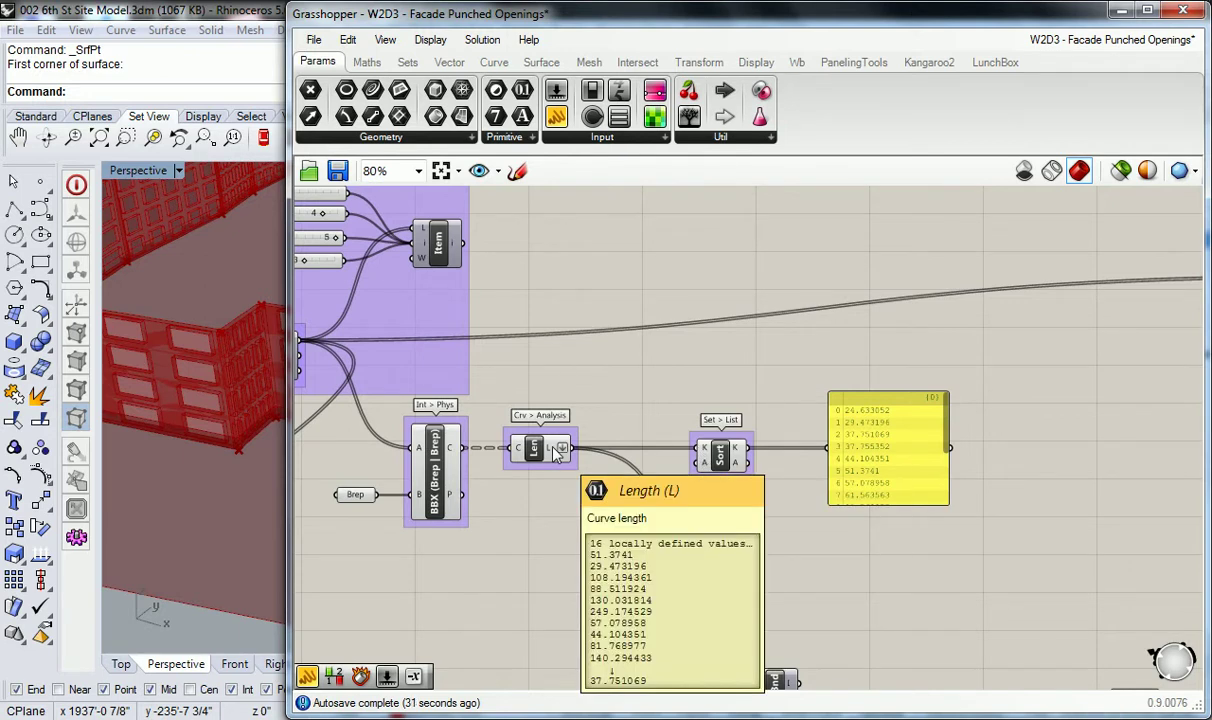
right_drag(533, 376, 636, 398)
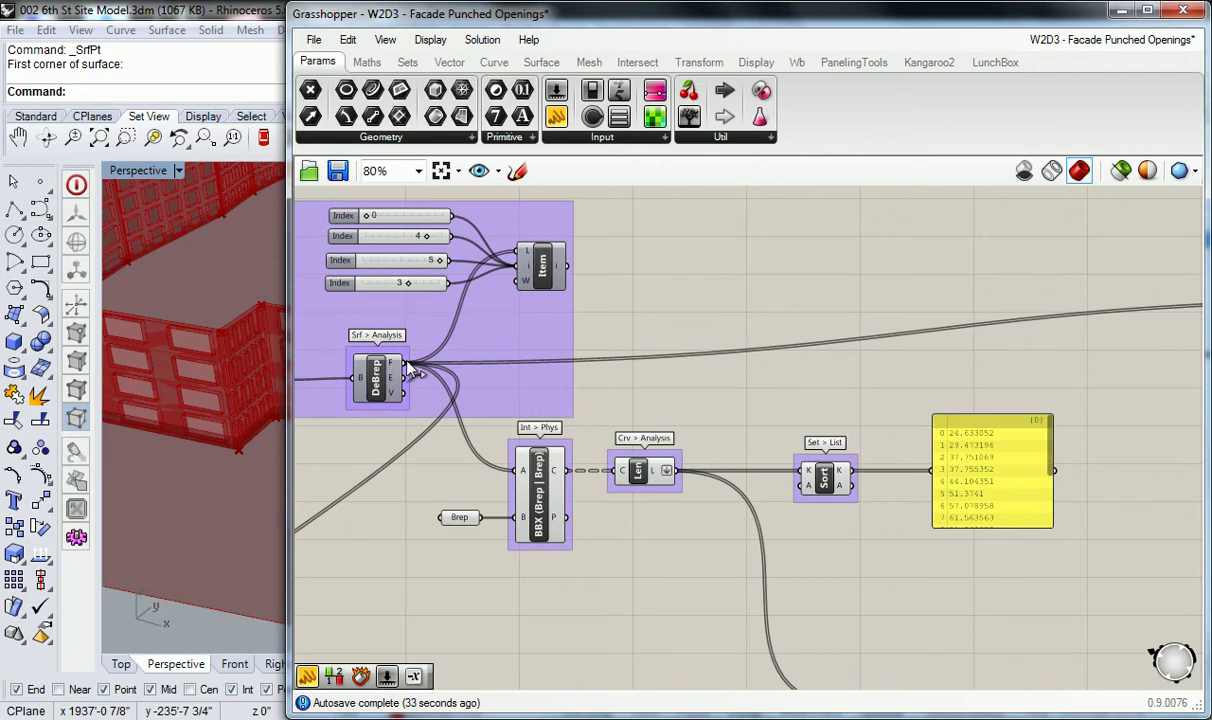
drag(407, 364, 805, 485)
right_drag(742, 386, 725, 402)
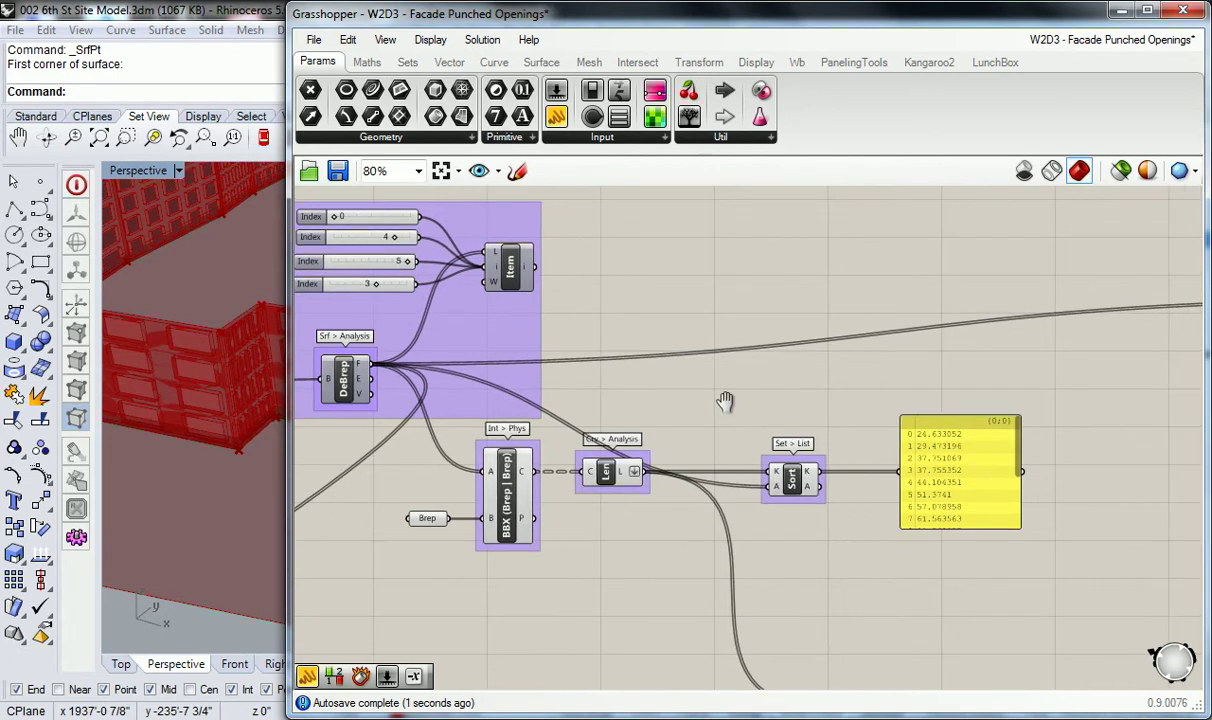
click(792, 482)
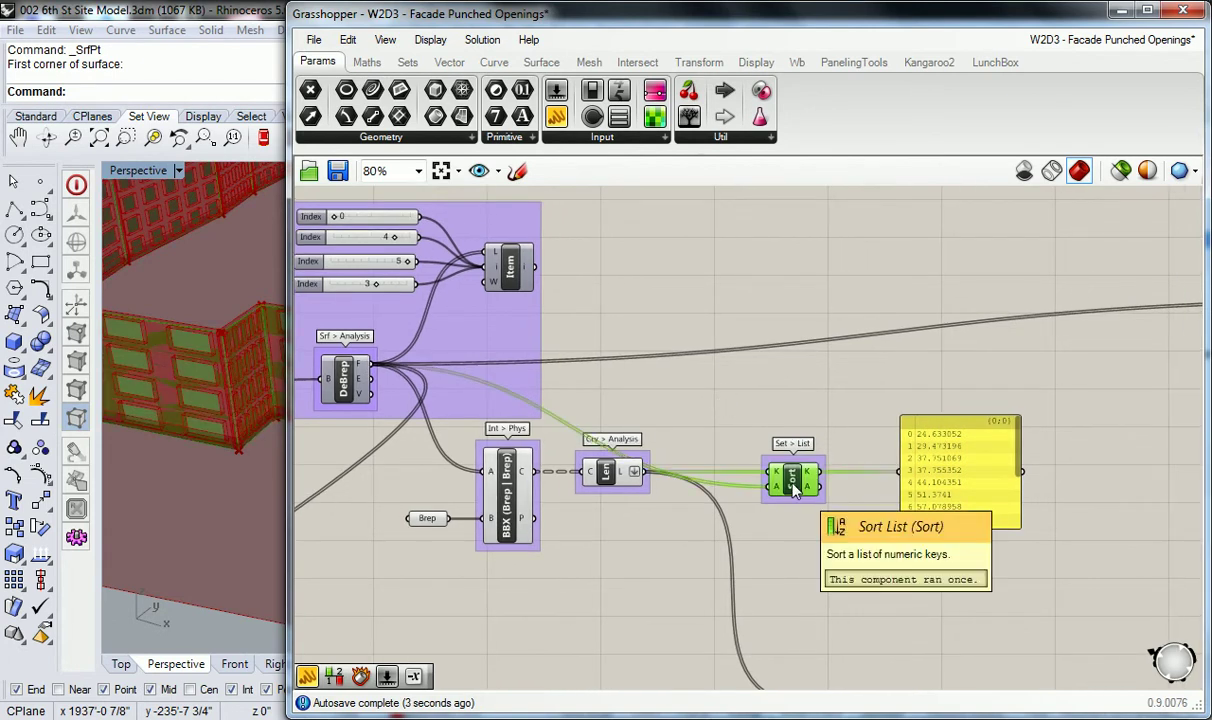
click(821, 411)
right_drag(821, 411, 716, 395)
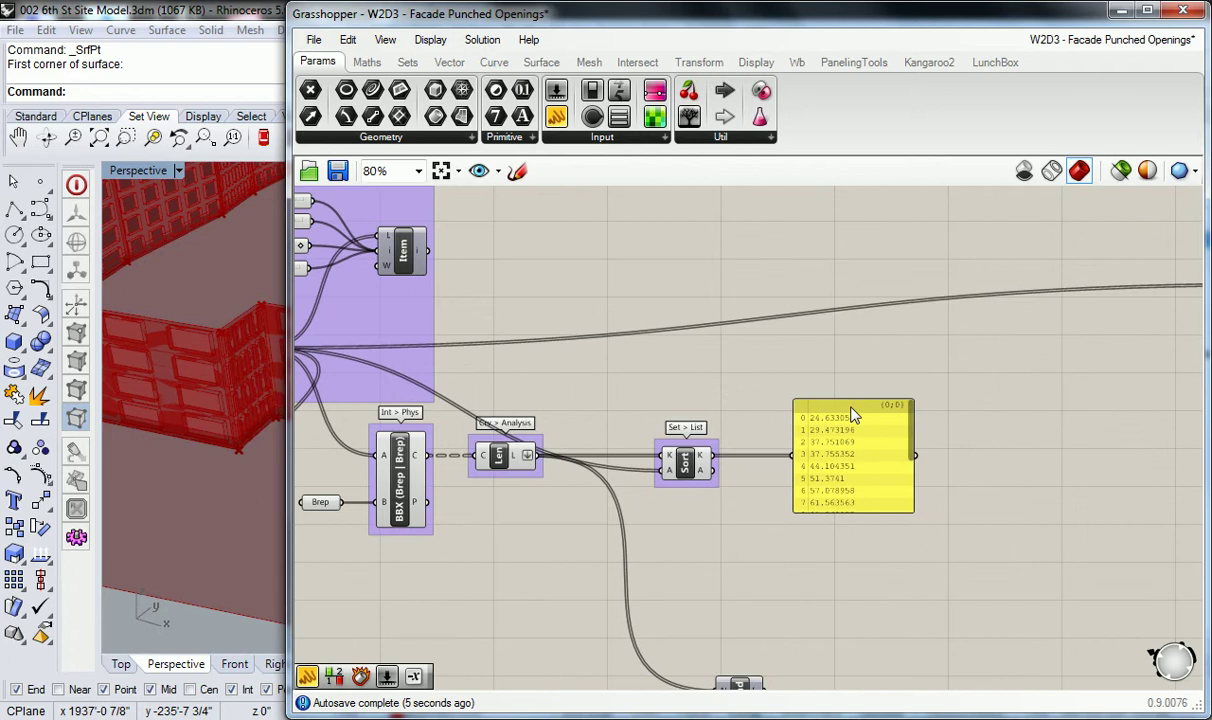
Move the sorted-lengths panel and the Sort List component upward to free space beneath them
drag(853, 415, 848, 334)
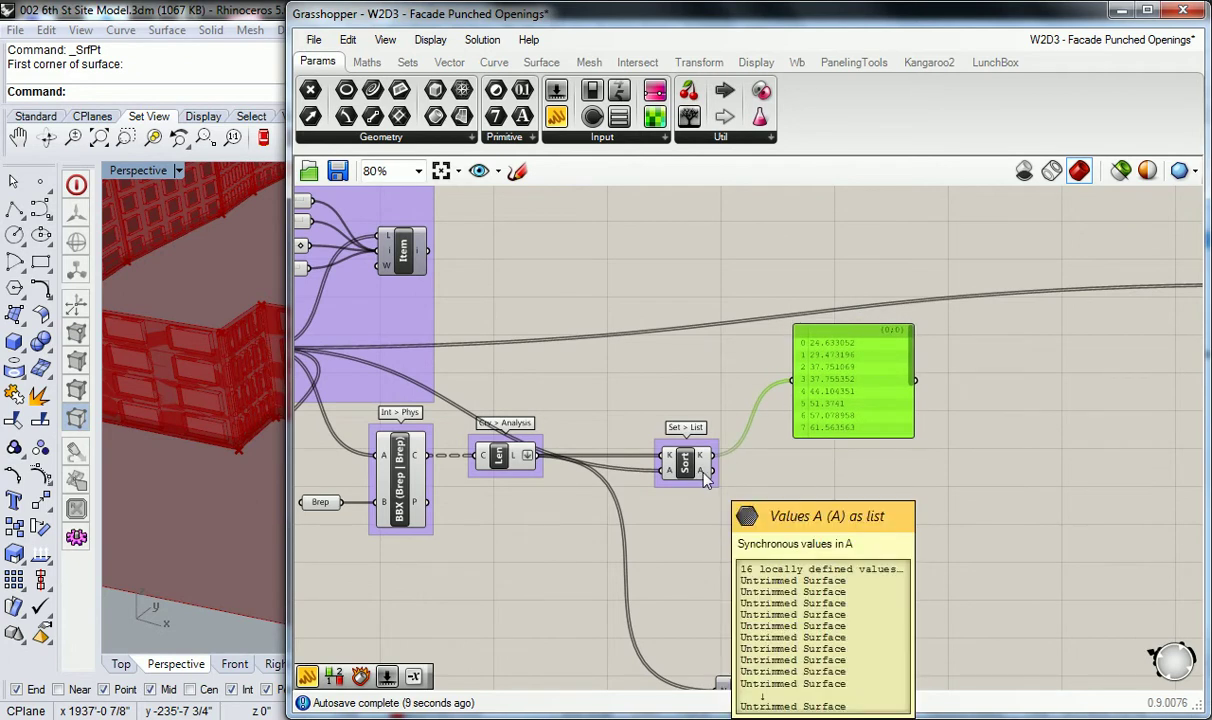
drag(704, 478, 706, 428)
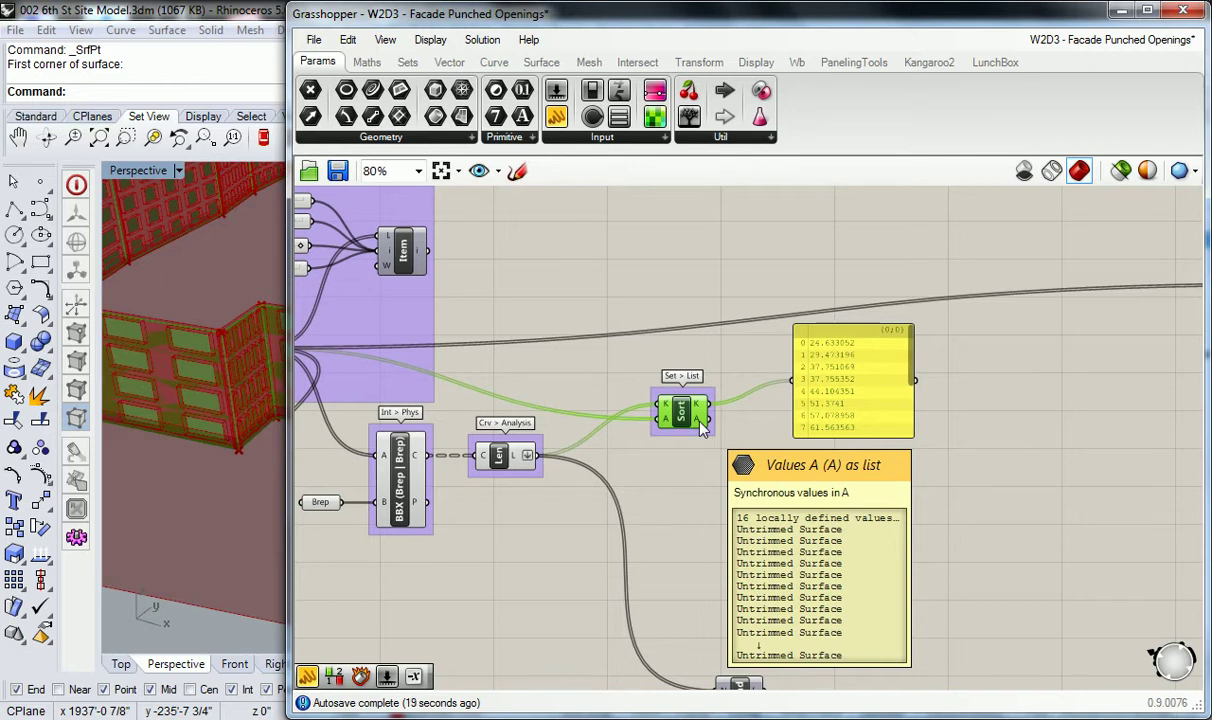
click(611, 275)
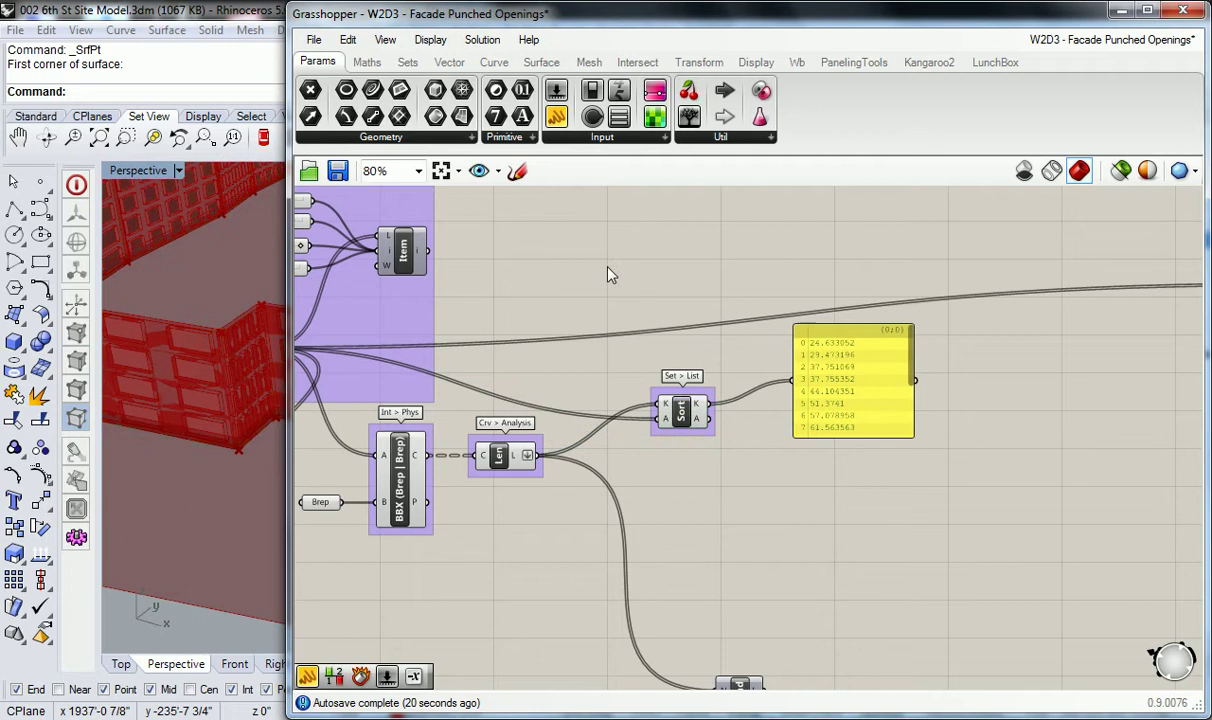
Add a surface Area component below the Sort List and connect the sorted surfaces from output A to its geometry input
click(541, 62)
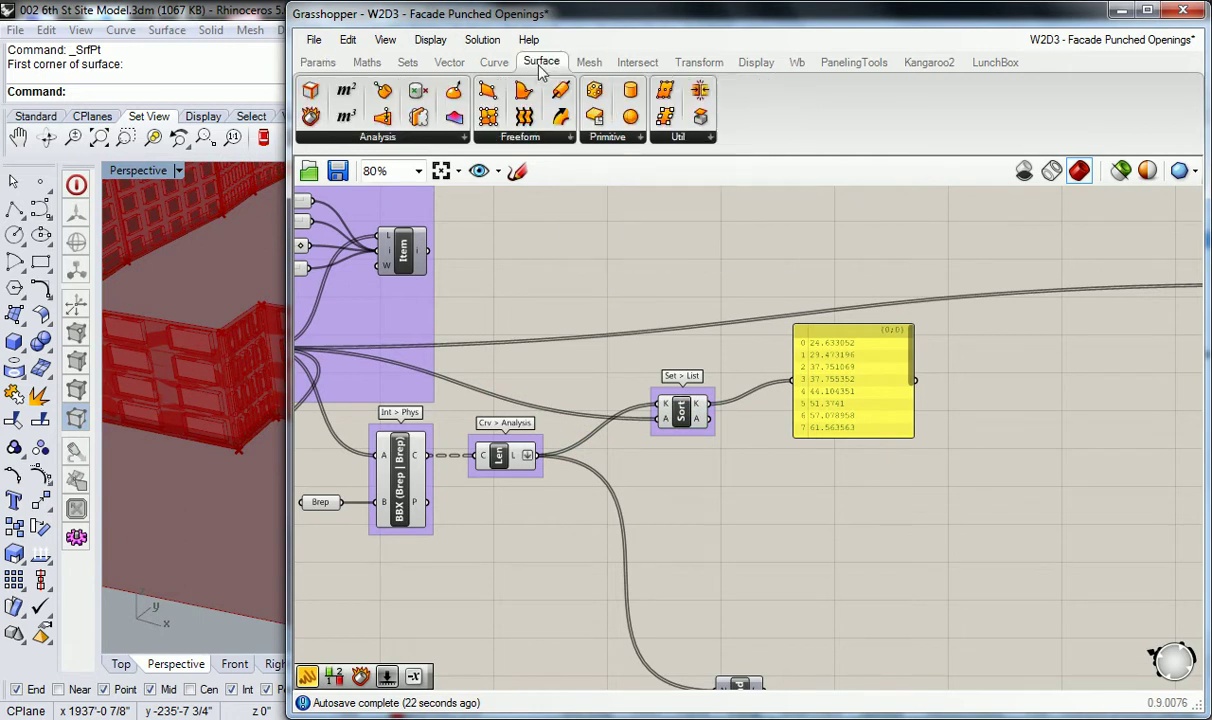
click(437, 136)
drag(342, 411, 766, 465)
drag(709, 418, 759, 495)
Duplicate the lengths panel below the original, feed it from the Area component's area output and align that component with it
click(840, 365)
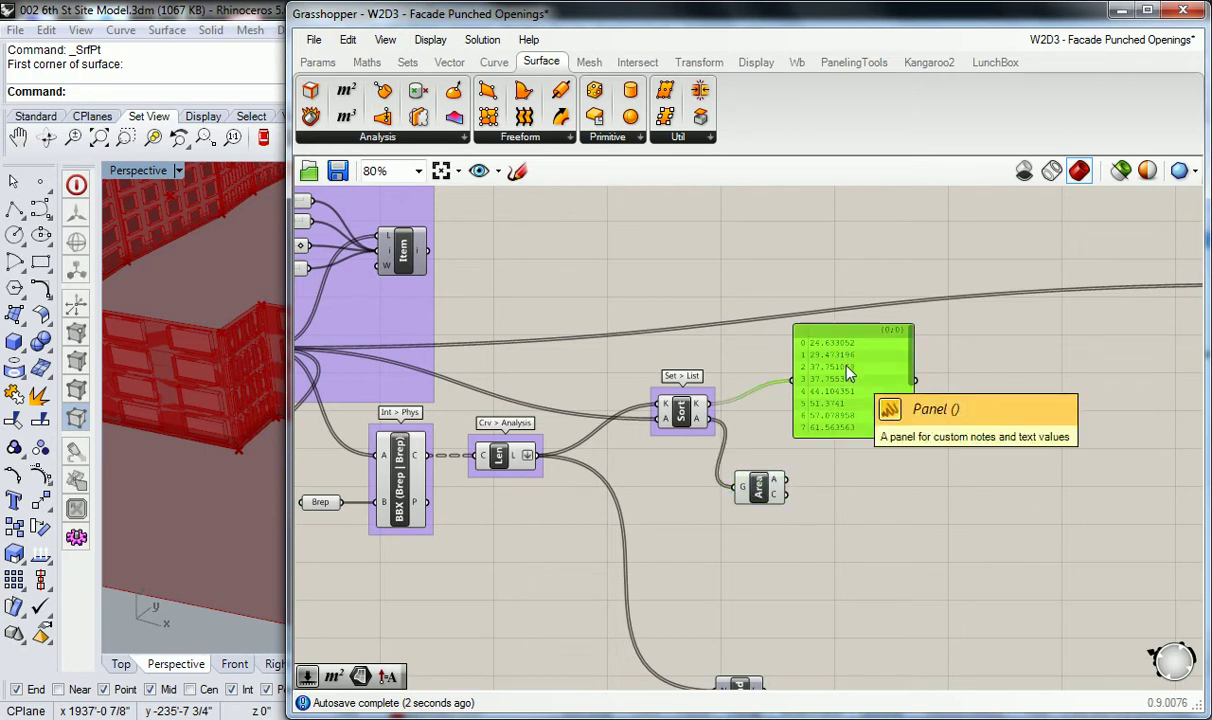
alt+drag(863, 344, 860, 455)
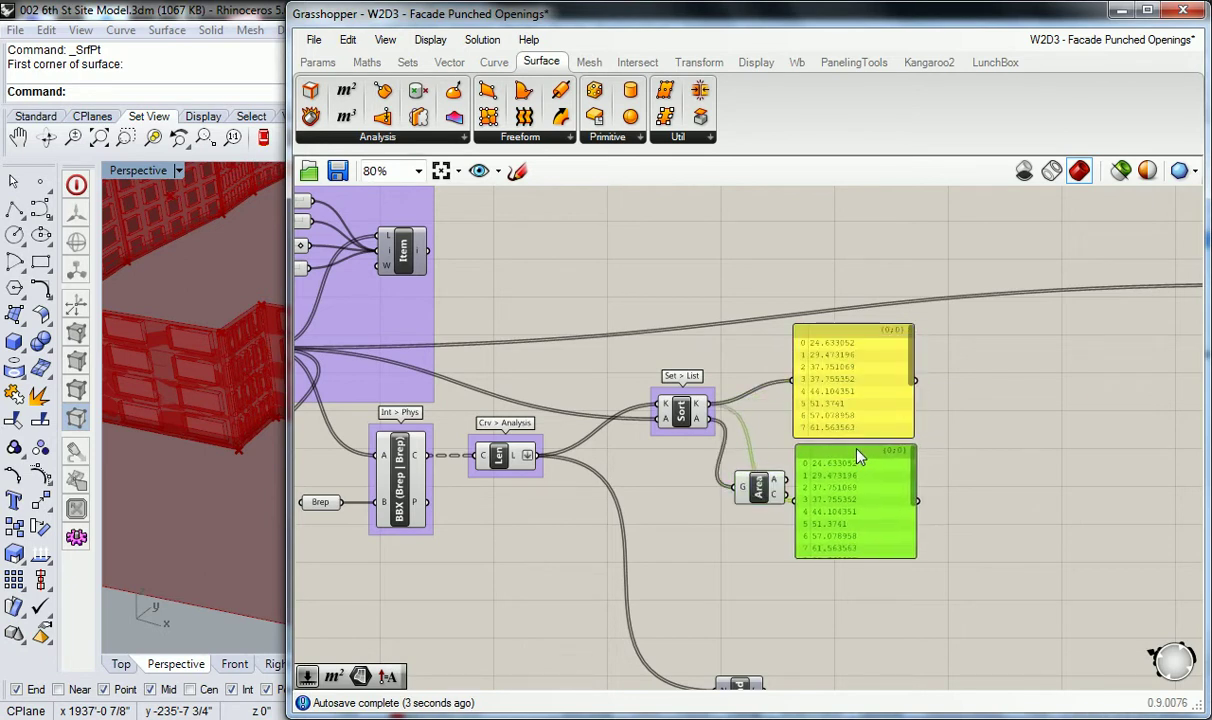
drag(761, 484, 752, 513)
click(781, 462)
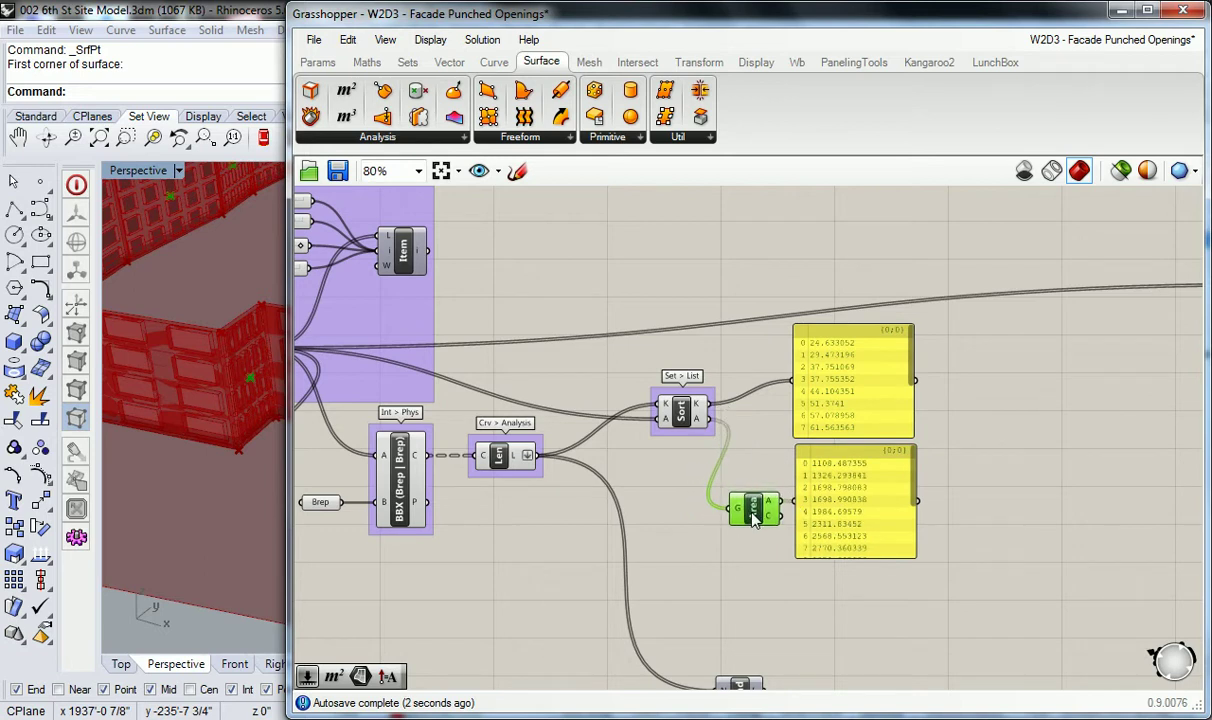
Enlarge the areas panel to check that the surface areas follow ascending order, and restore it to its compact height
click(758, 465)
right_drag(762, 447, 689, 435)
scroll(749, 443, up, 1)
scroll(822, 429, up, 1)
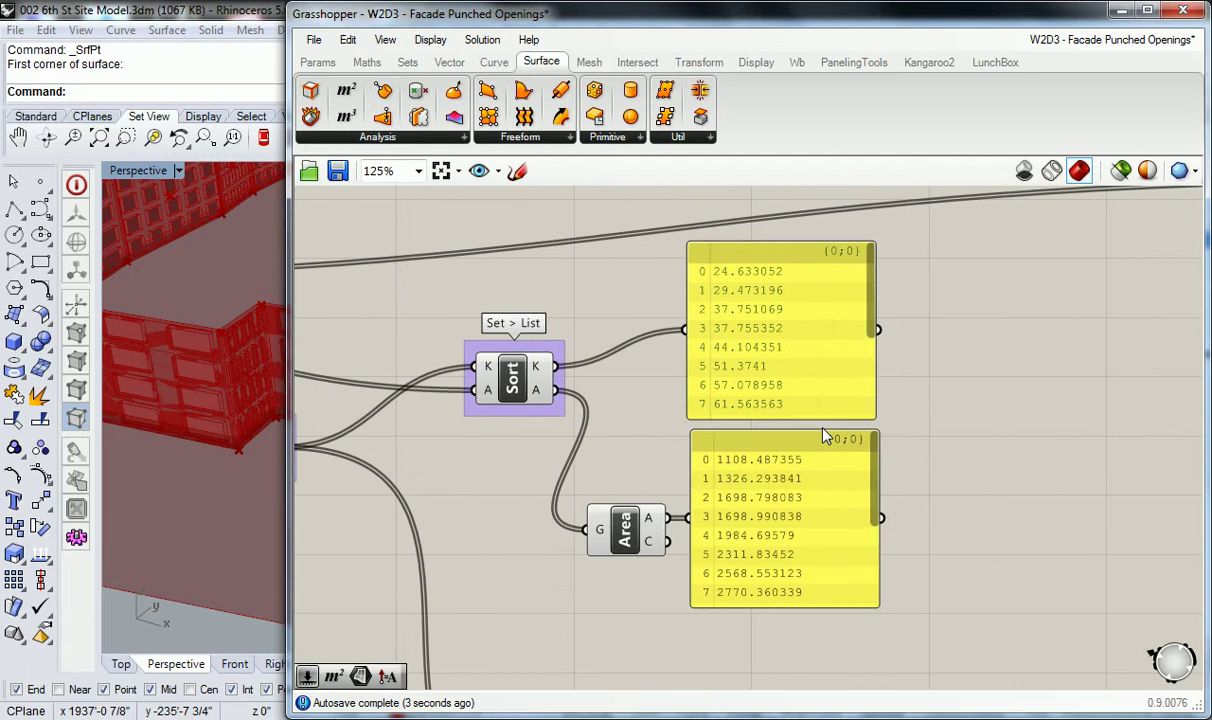
right_drag(832, 430, 723, 432)
right_drag(799, 555, 746, 446)
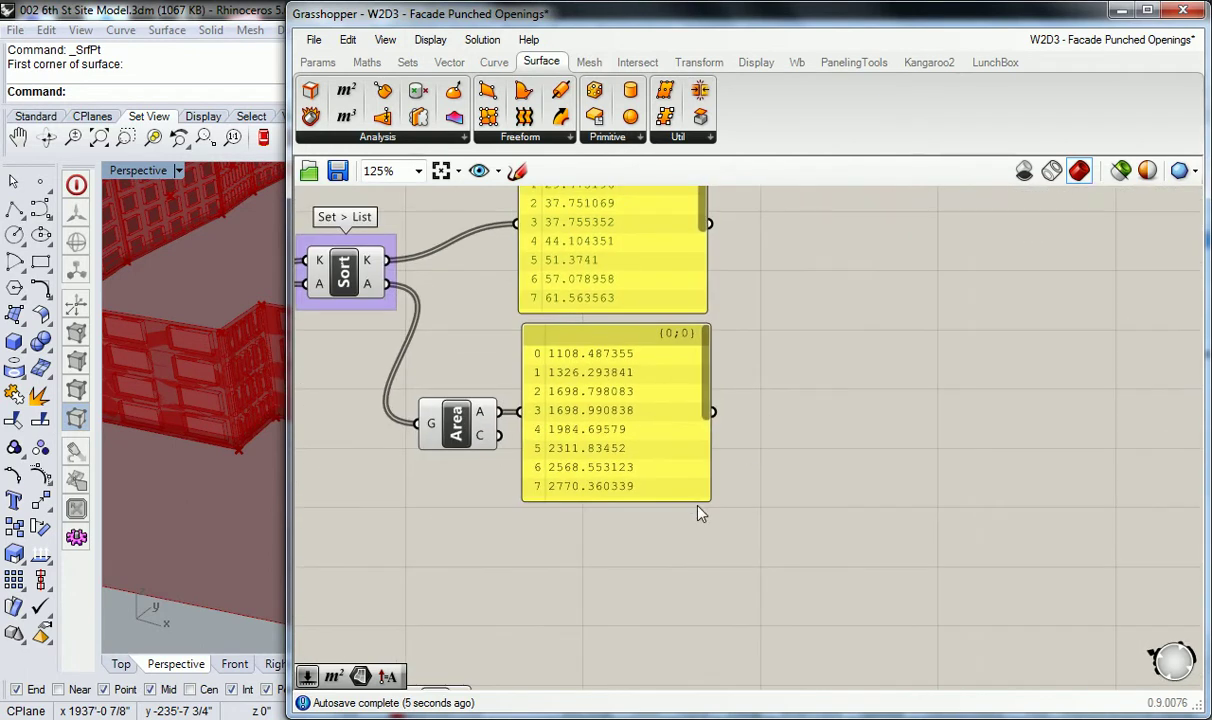
drag(697, 500, 700, 688)
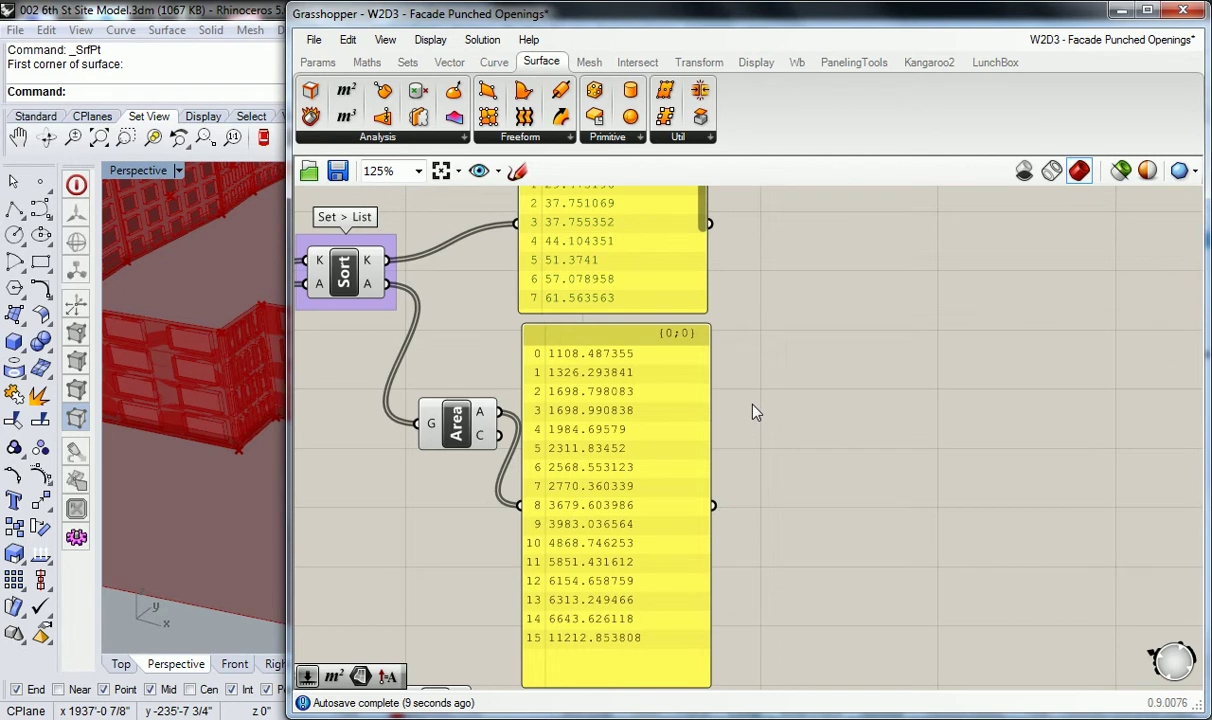
drag(590, 686, 594, 490)
scroll(560, 482, down, 2)
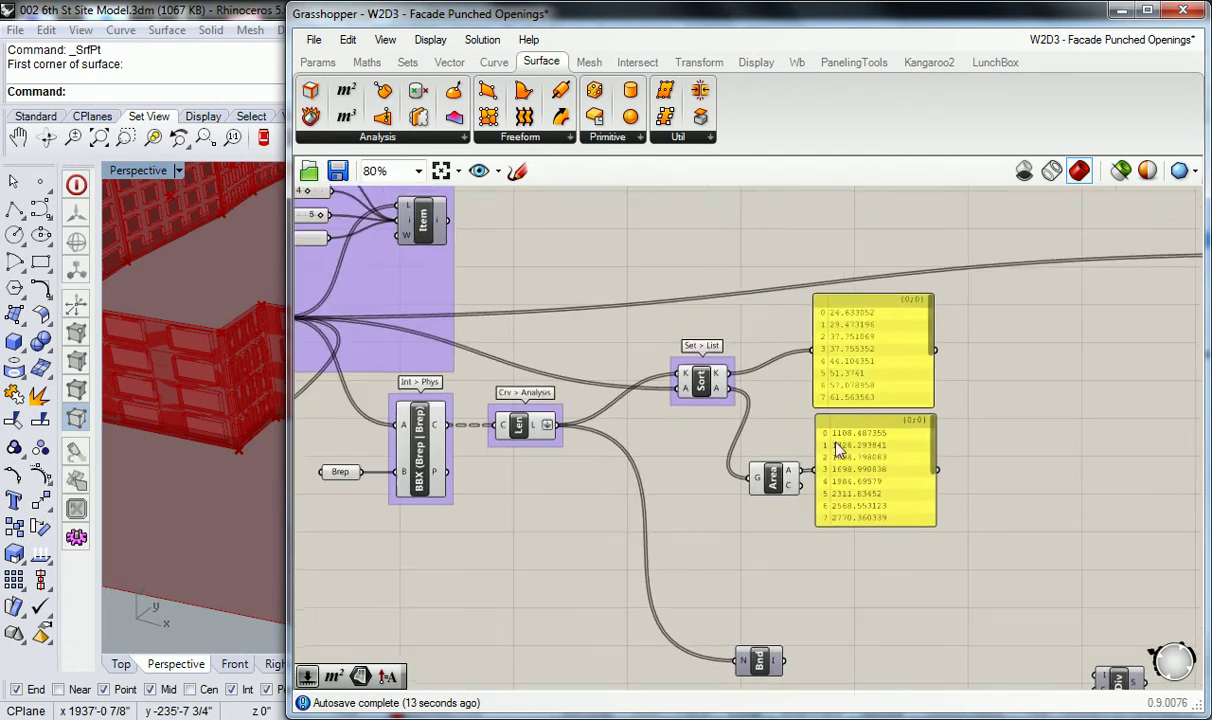
Put the Area component in its own group and label the group "Srf > Analysis"
right_drag(729, 455, 730, 463)
click(773, 489)
key(ctrl+g)
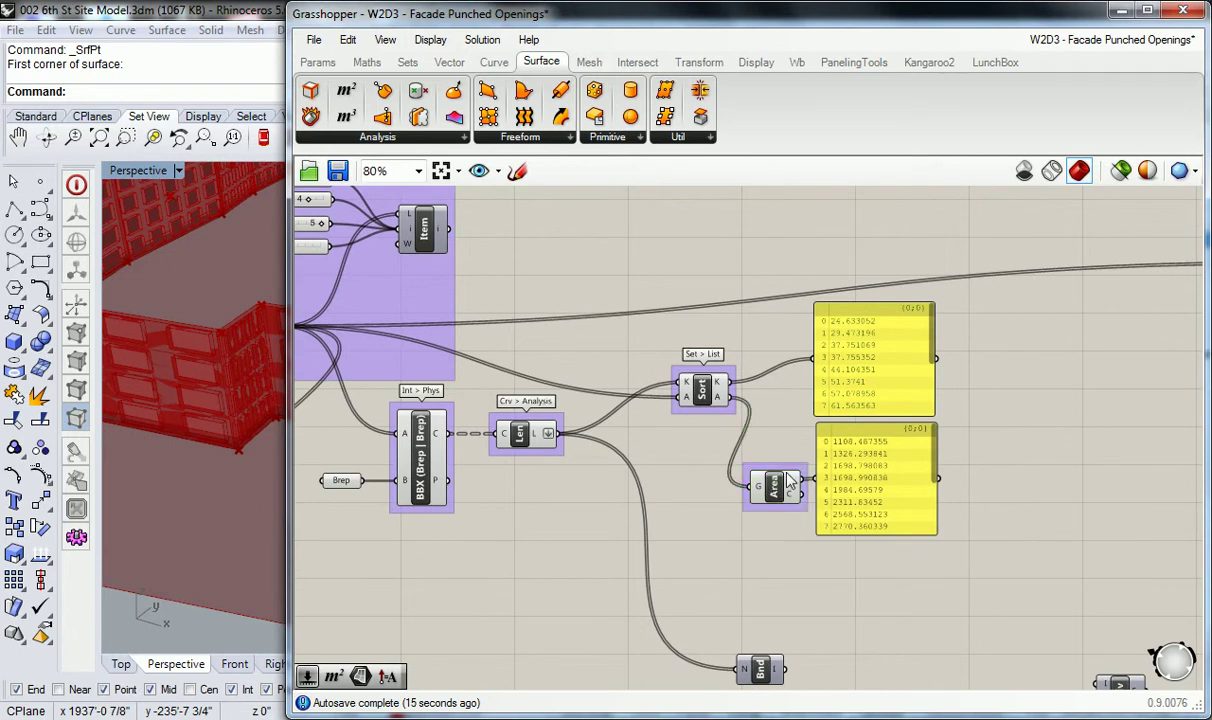
right_click(787, 481)
text(Srf)
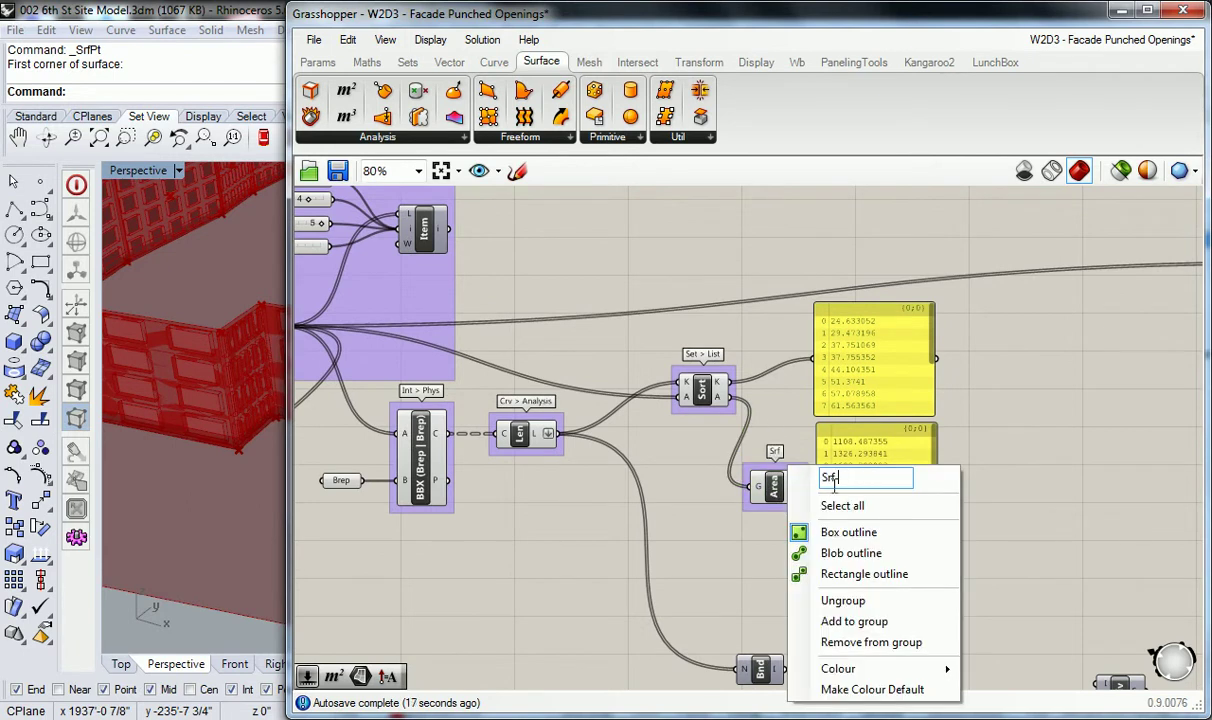
text( > Ana)
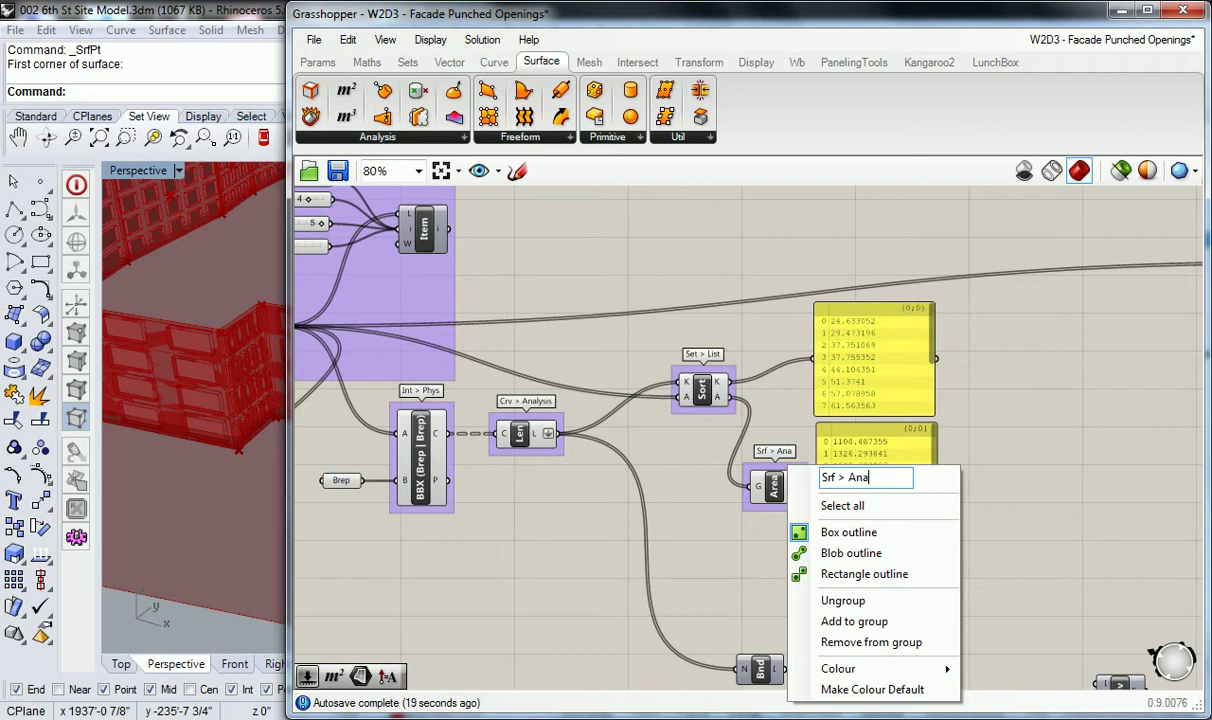
text(lysis)
Move both value panels farther away from the components and place the Area group close beside the Sort List
drag(1021, 378, 840, 486)
drag(845, 486, 926, 486)
click(797, 366)
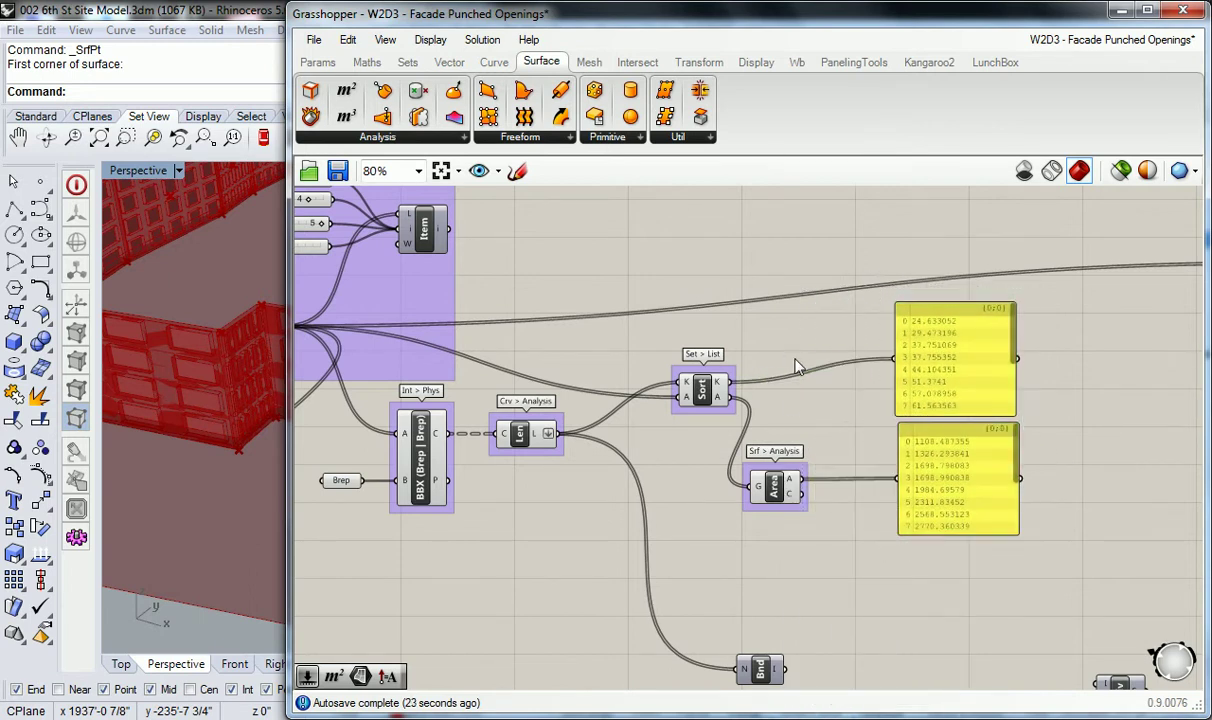
right_drag(818, 344, 801, 396)
scroll(689, 384, up, 1)
scroll(772, 405, down, 1)
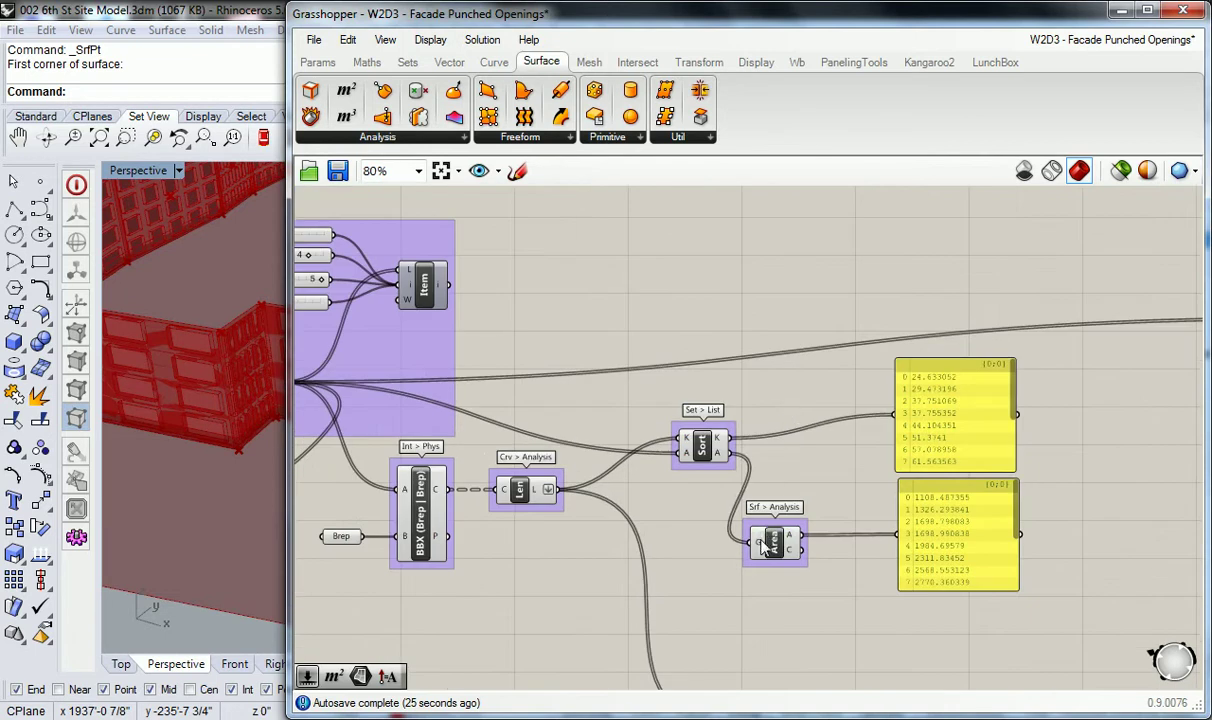
drag(762, 543, 797, 478)
click(811, 376)
right_drag(735, 399, 764, 391)
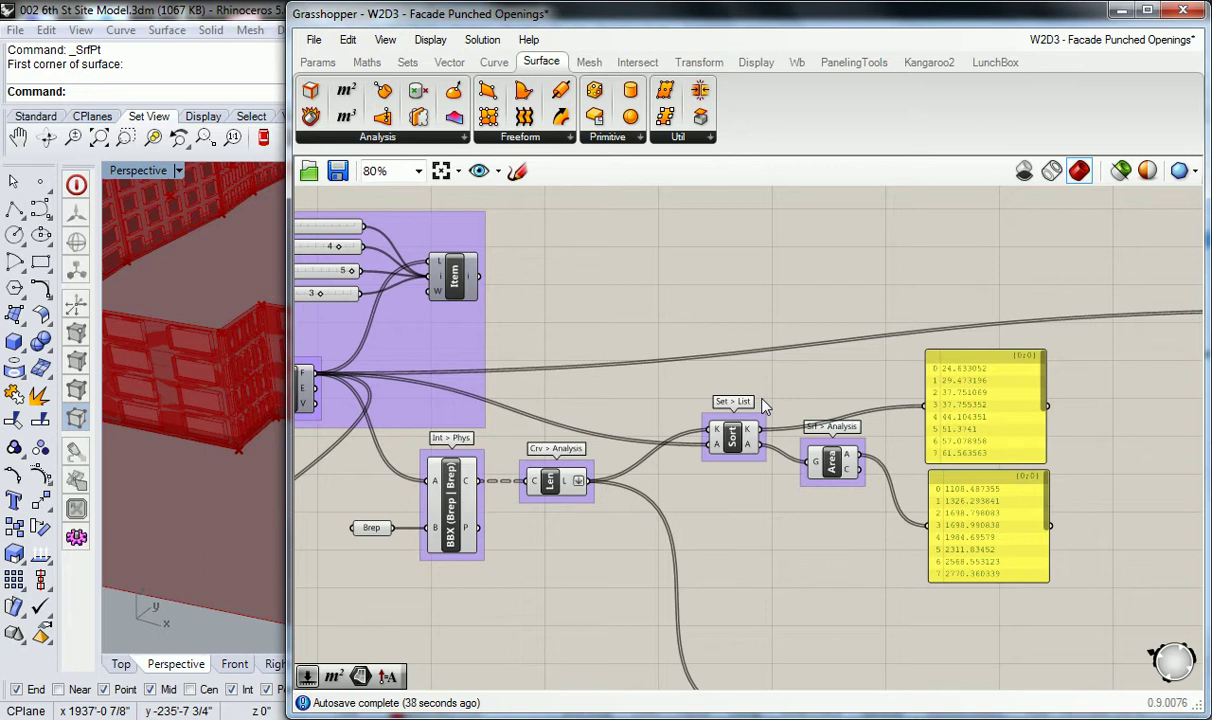
Examine the building facades in the Rhino viewport and the unconnected Sub List component on the Grasshopper canvas
scroll(762, 402, down, 3)
scroll(674, 437, up, 2)
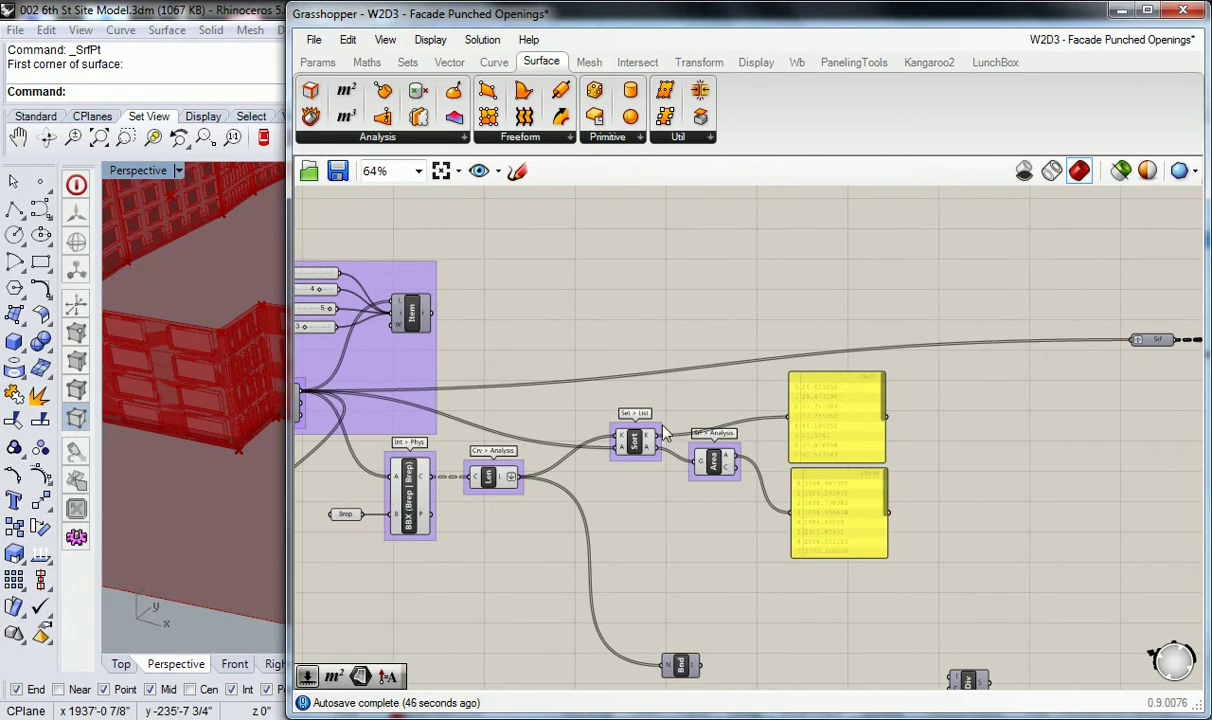
scroll(715, 447, down, 1)
right_drag(228, 263, 224, 300)
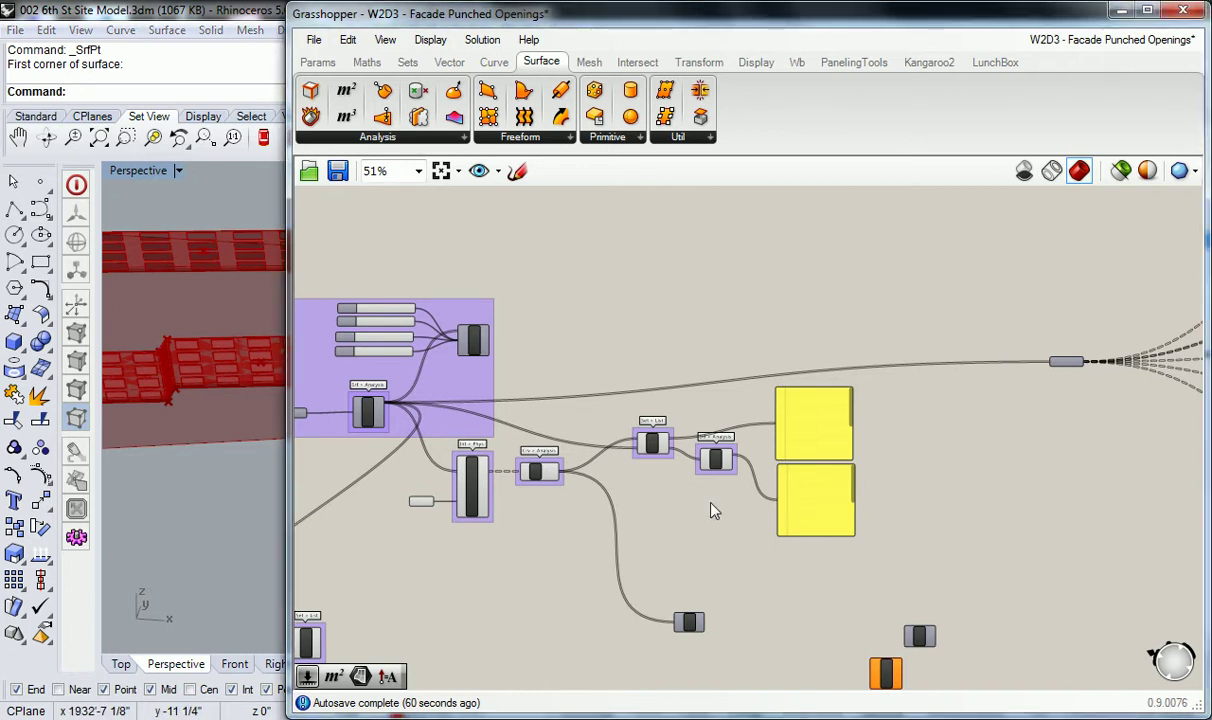
scroll(718, 506, up, 2)
scroll(820, 550, down, 2)
scroll(840, 572, up, 4)
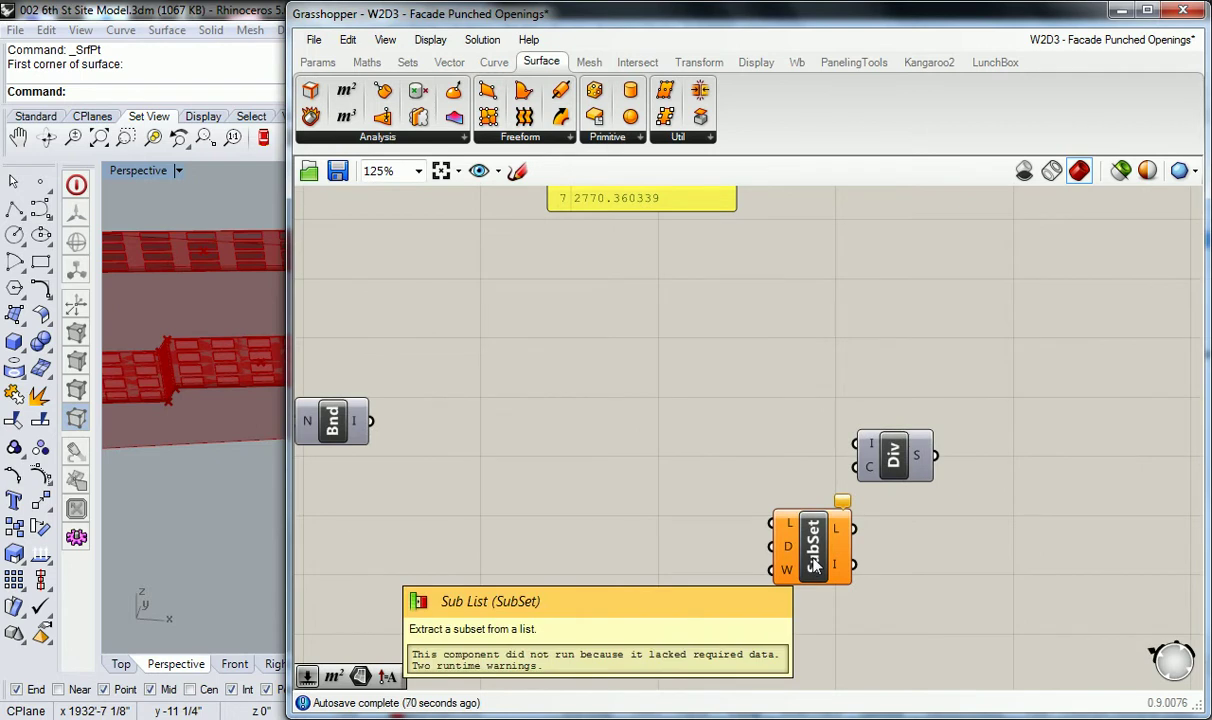
Move the Bounds component up to just below the Sort List, near the Length component that feeds it
scroll(645, 412, down, 1)
scroll(565, 370, down, 2)
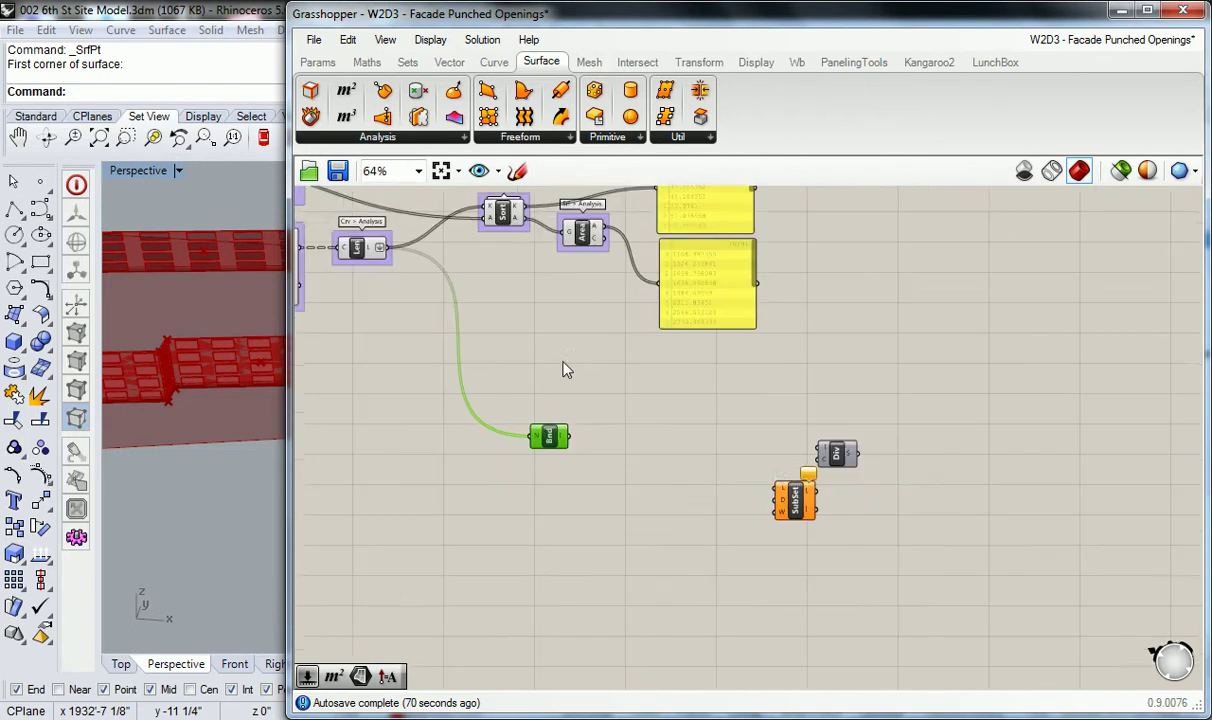
right_drag(563, 362, 555, 416)
drag(538, 500, 491, 381)
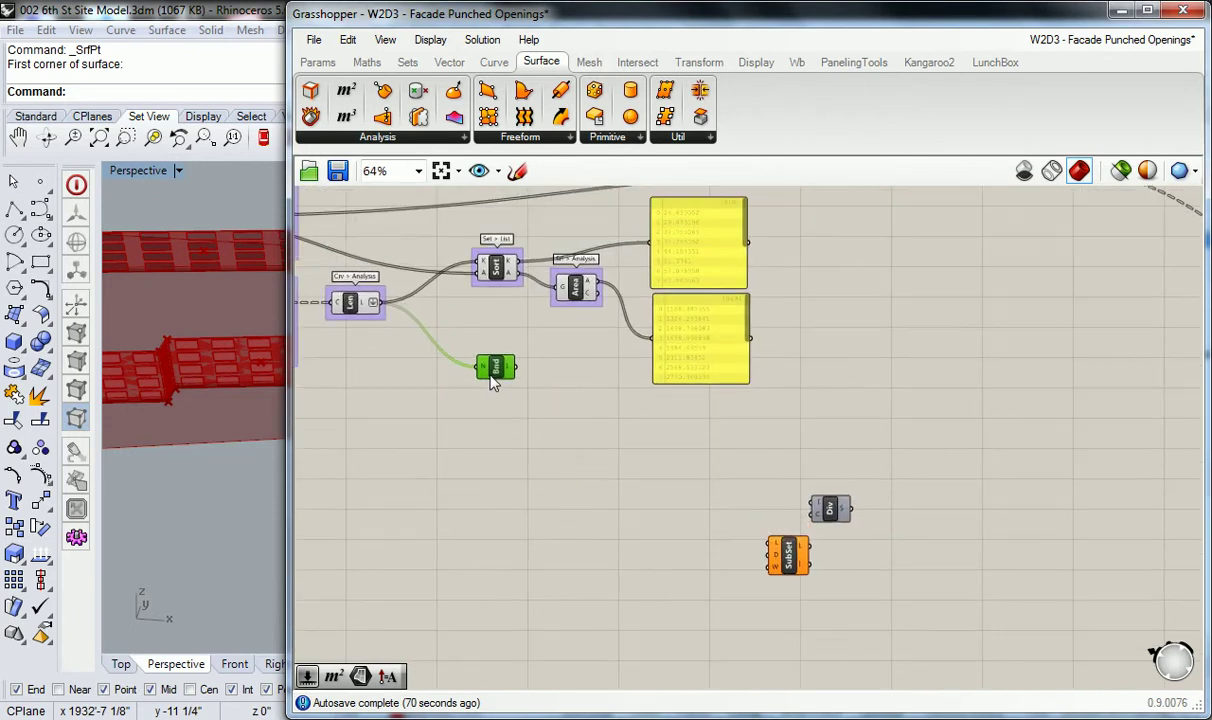
drag(491, 380, 500, 395)
click(707, 459)
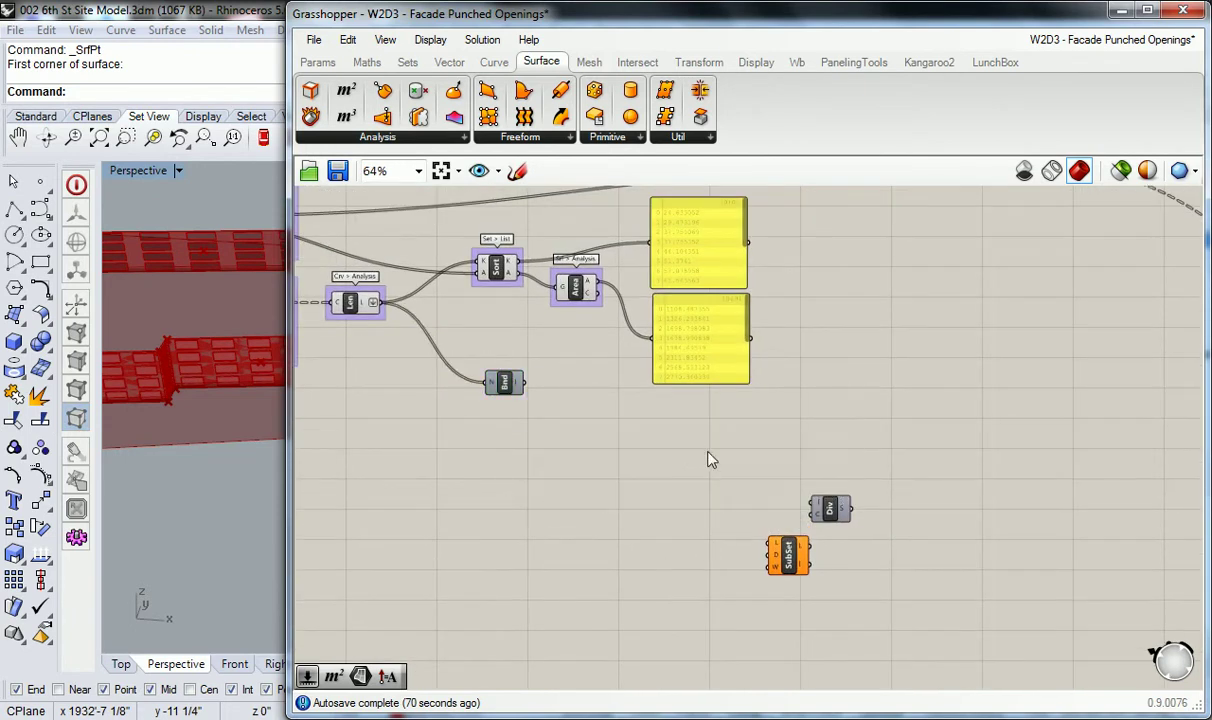
Move the Sub List and Divide Domain components up near the areas panel, with Divide Domain above Sub List
scroll(707, 459, up, 2)
drag(725, 580, 731, 436)
drag(774, 515, 818, 417)
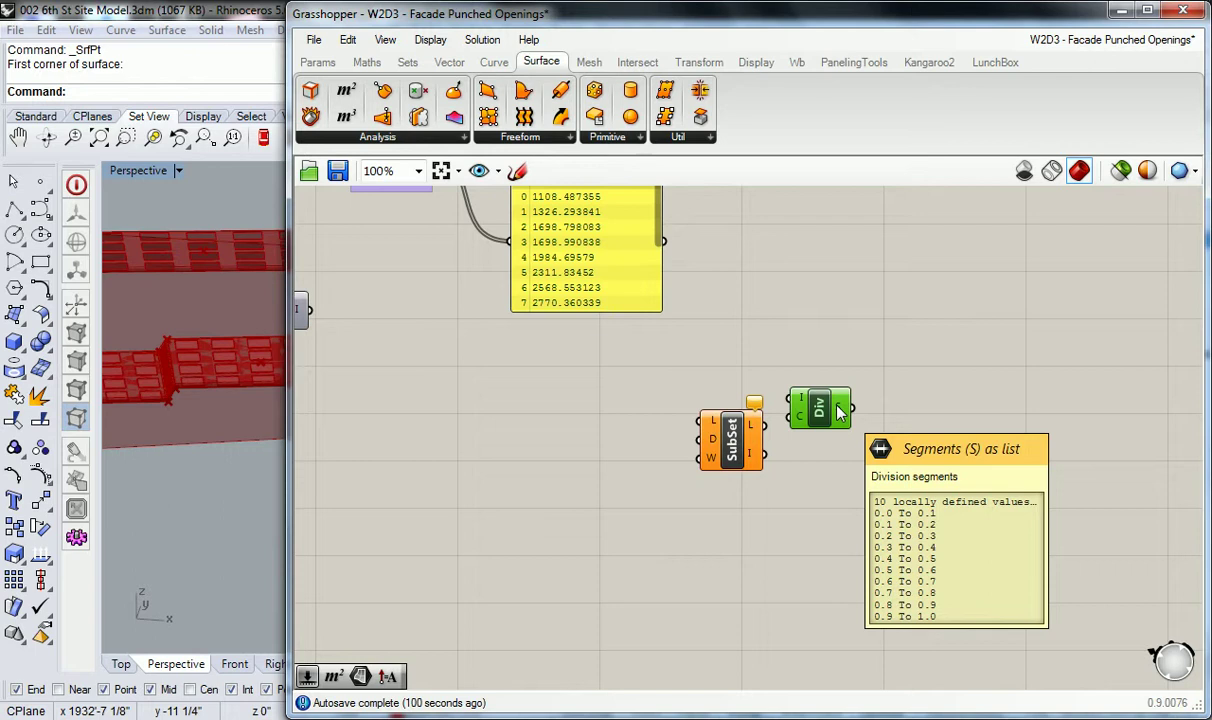
drag(840, 412, 768, 330)
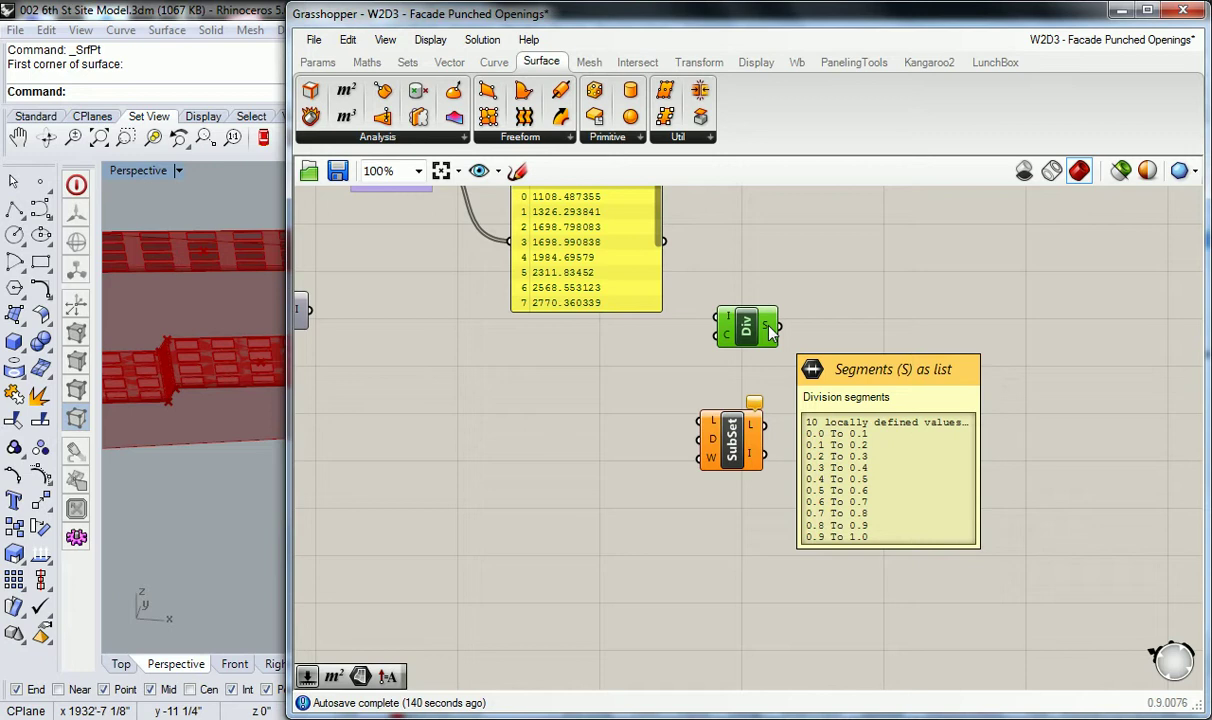
mouse_move(730, 338)
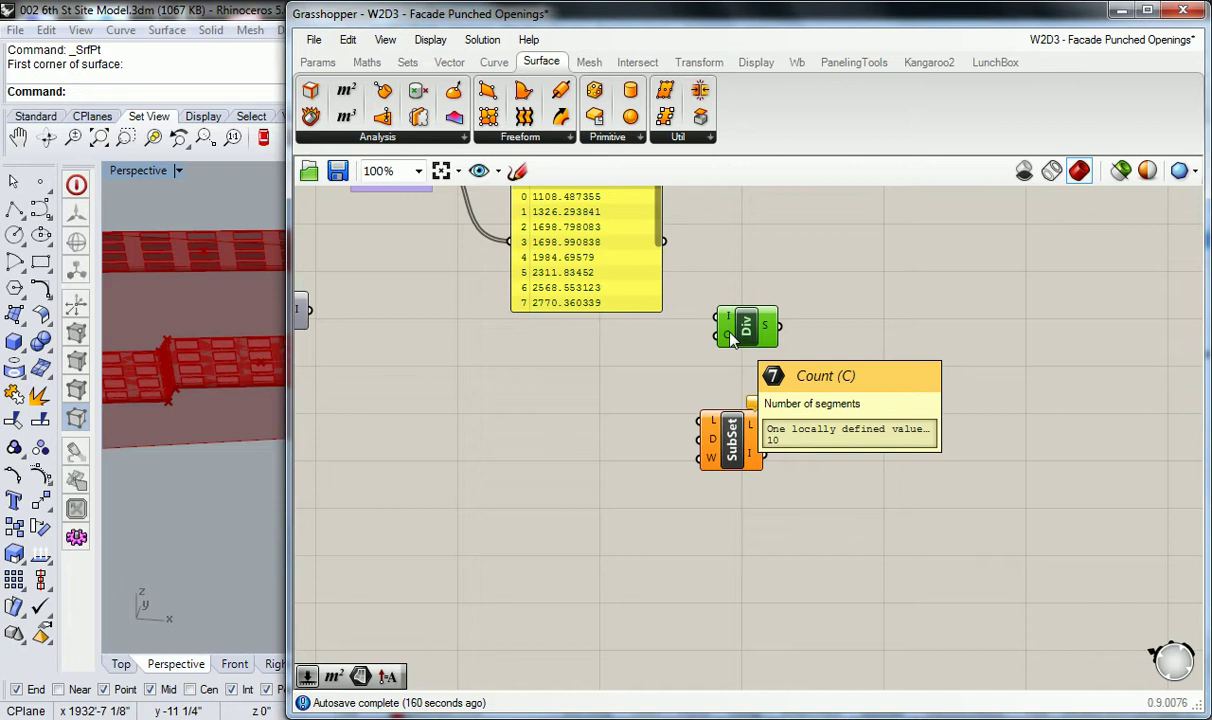
Place the Divide Domain component below the areas panel, between Bounds and Sub List
scroll(760, 326, down, 1)
right_drag(651, 356, 735, 421)
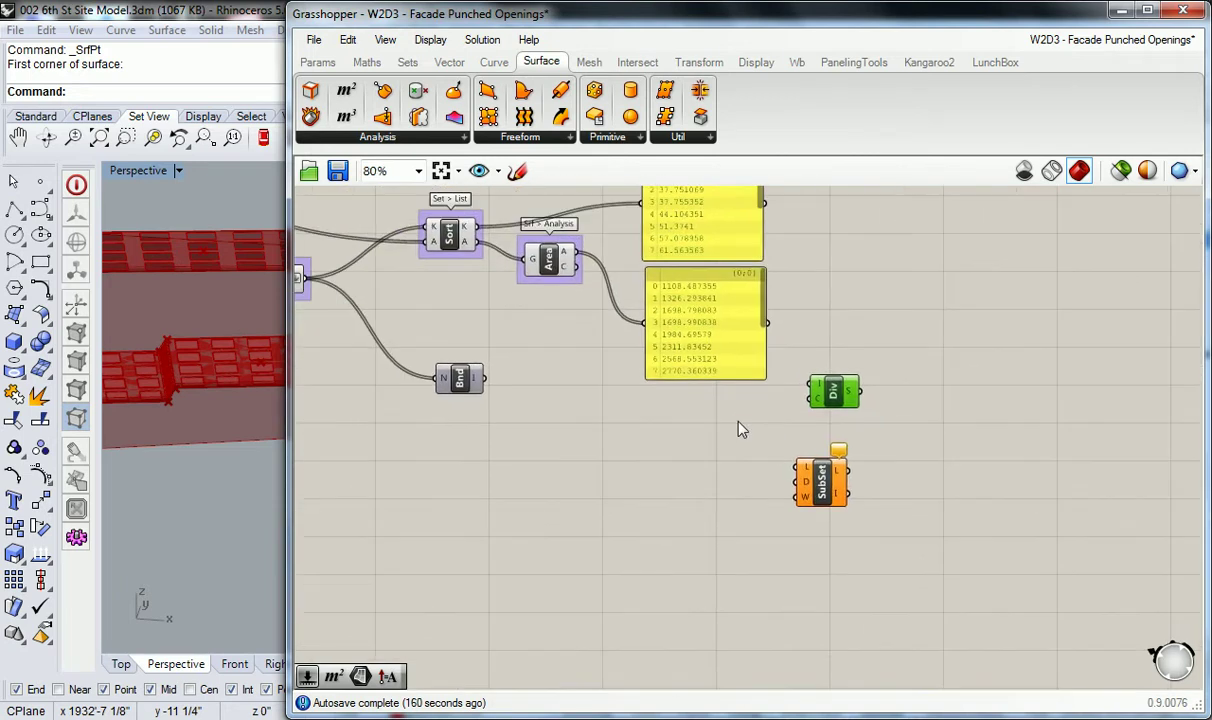
drag(832, 391, 607, 434)
click(532, 416)
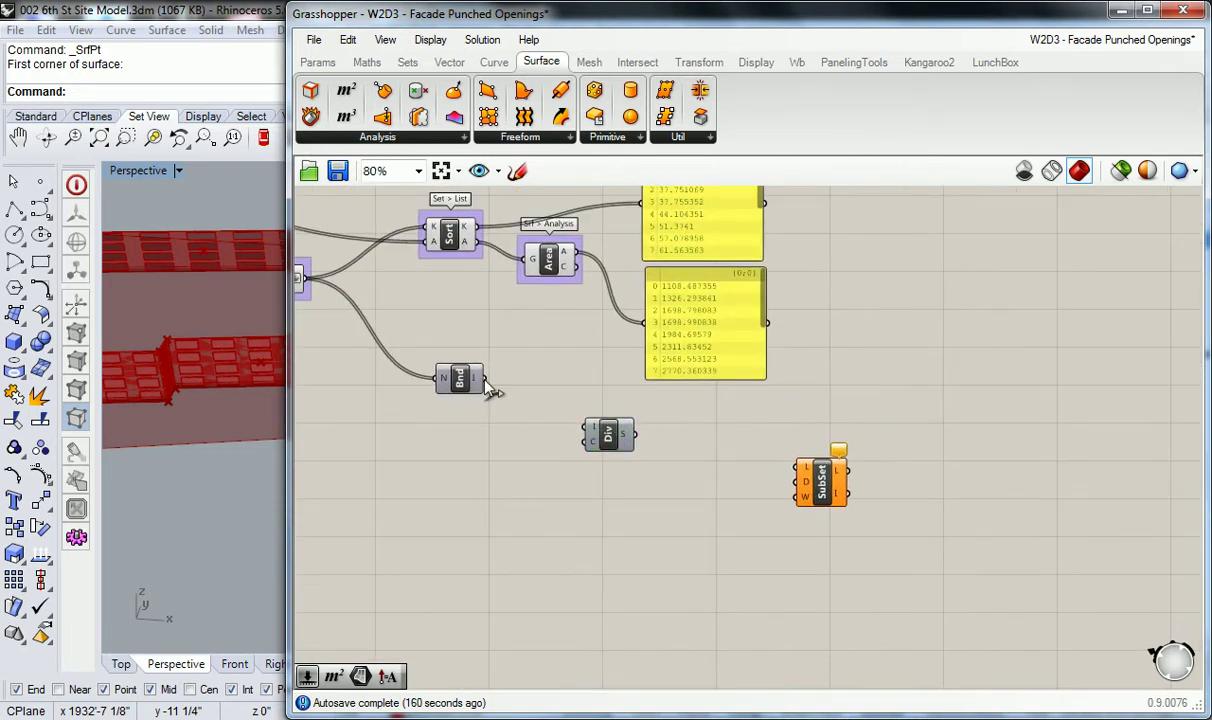
Shift the Bounds component slightly closer to the Length component and examine its input numbers and output domain
right_drag(438, 385, 523, 415)
scroll(521, 415, up, 3)
drag(574, 410, 473, 362)
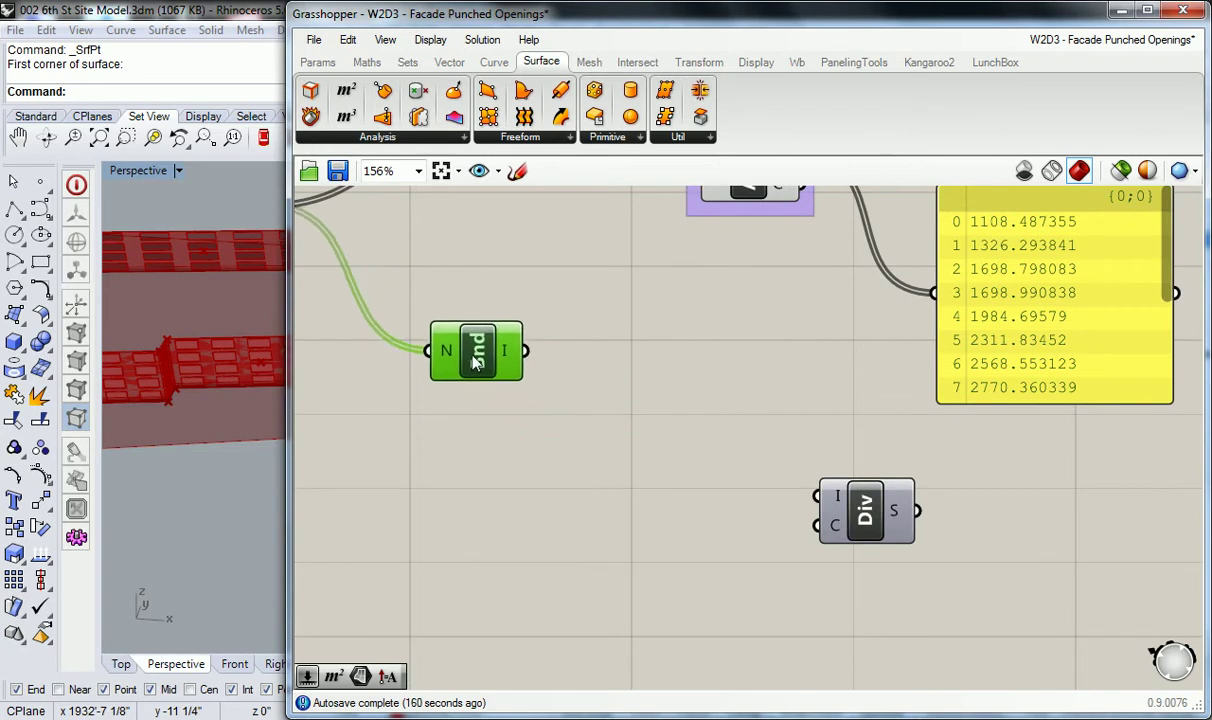
scroll(473, 362, down, 2)
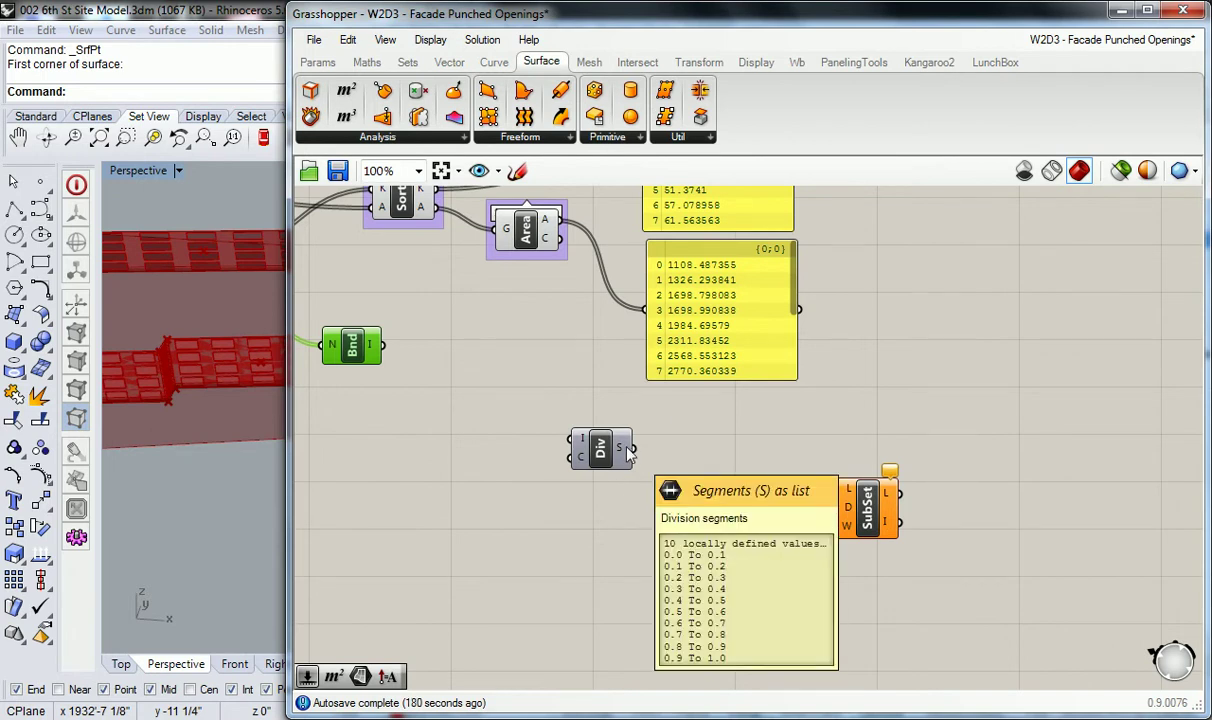
right_drag(588, 392, 690, 420)
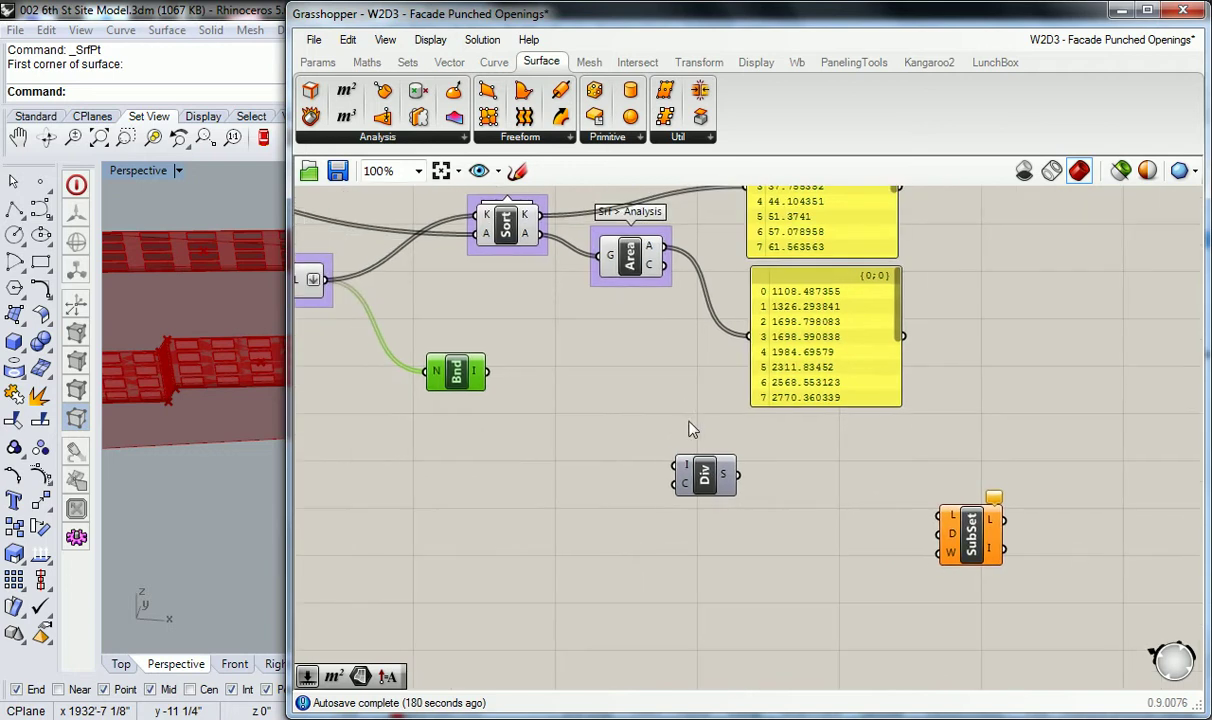
right_drag(543, 381, 576, 411)
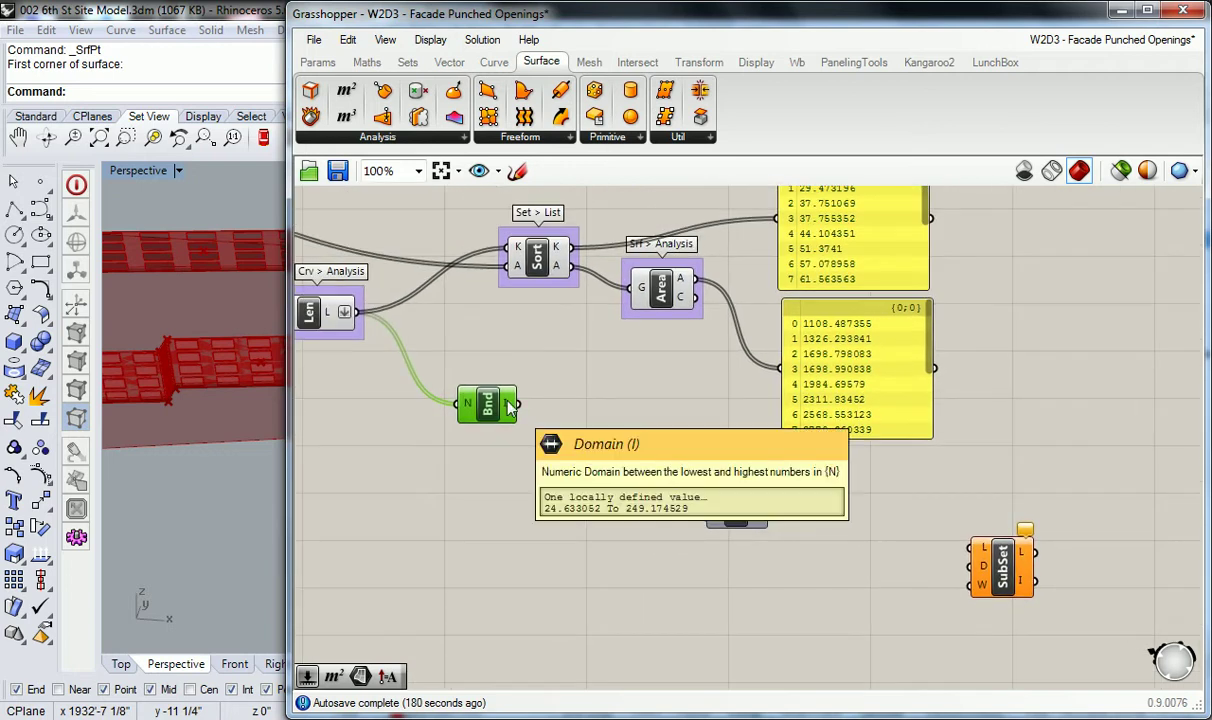
right_drag(472, 357, 549, 381)
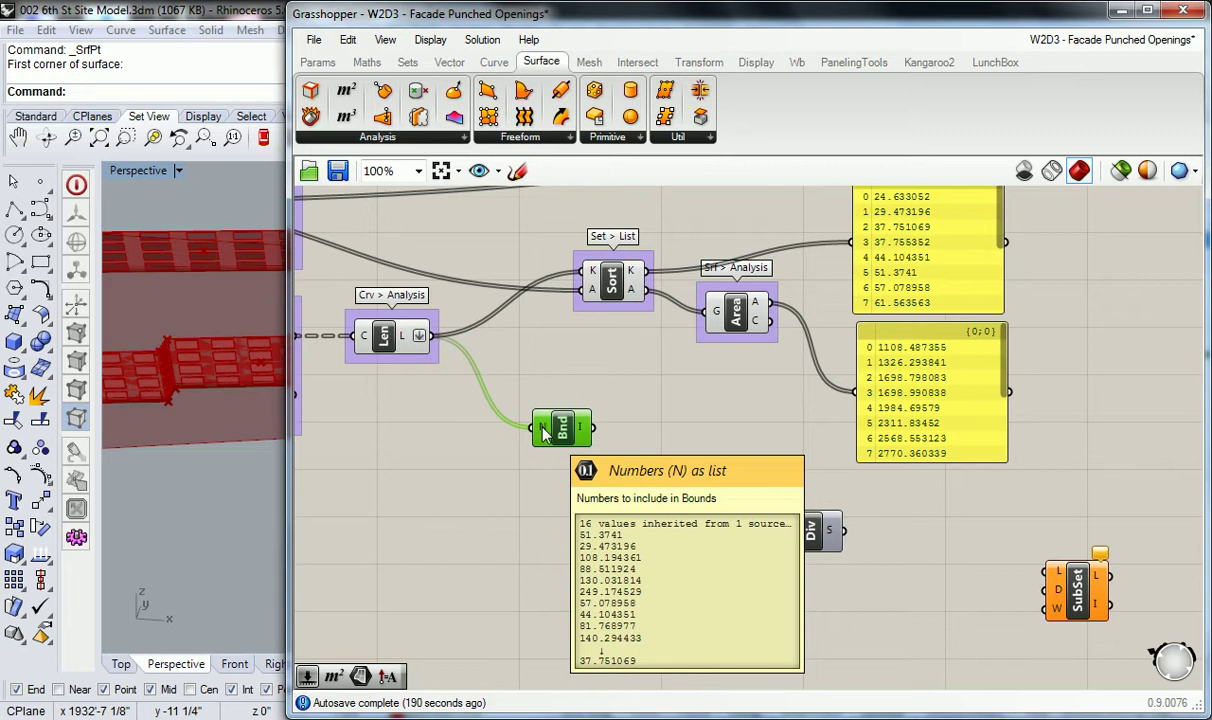
Connect the domain output of Bounds to the I input of Divide Domain and align Divide Domain beside Bounds
drag(818, 530, 738, 500)
click(606, 446)
drag(594, 428, 660, 447)
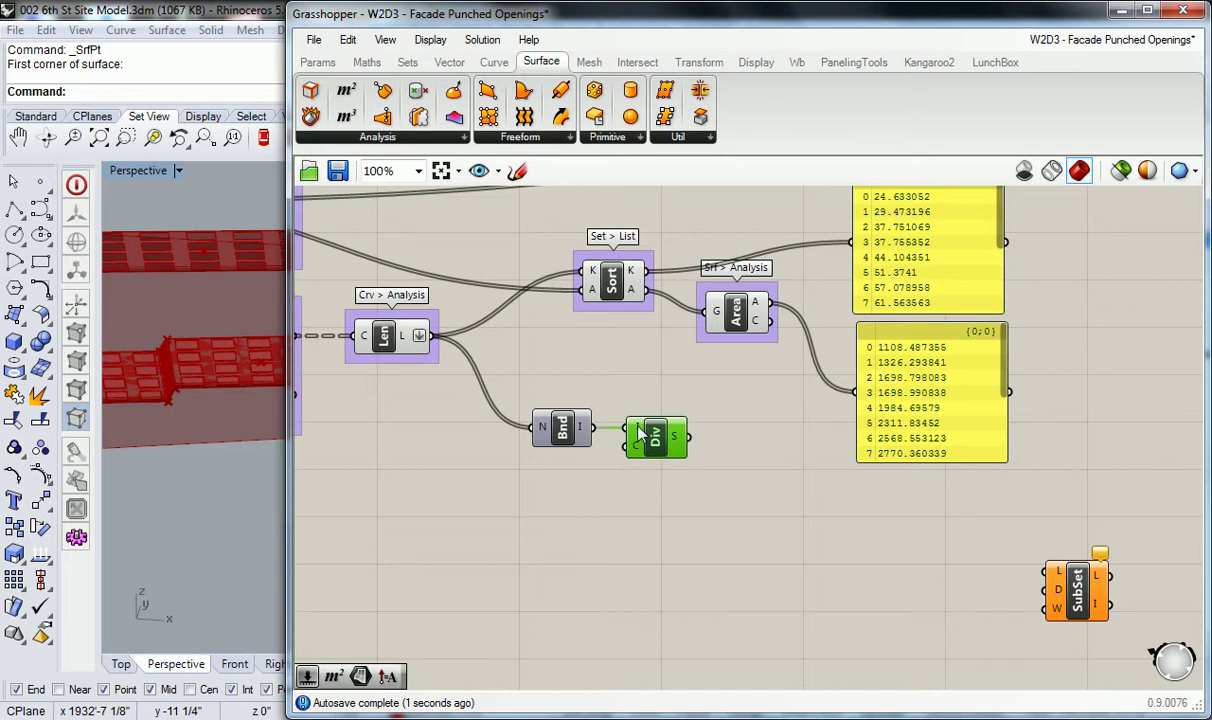
mouse_move(637, 429)
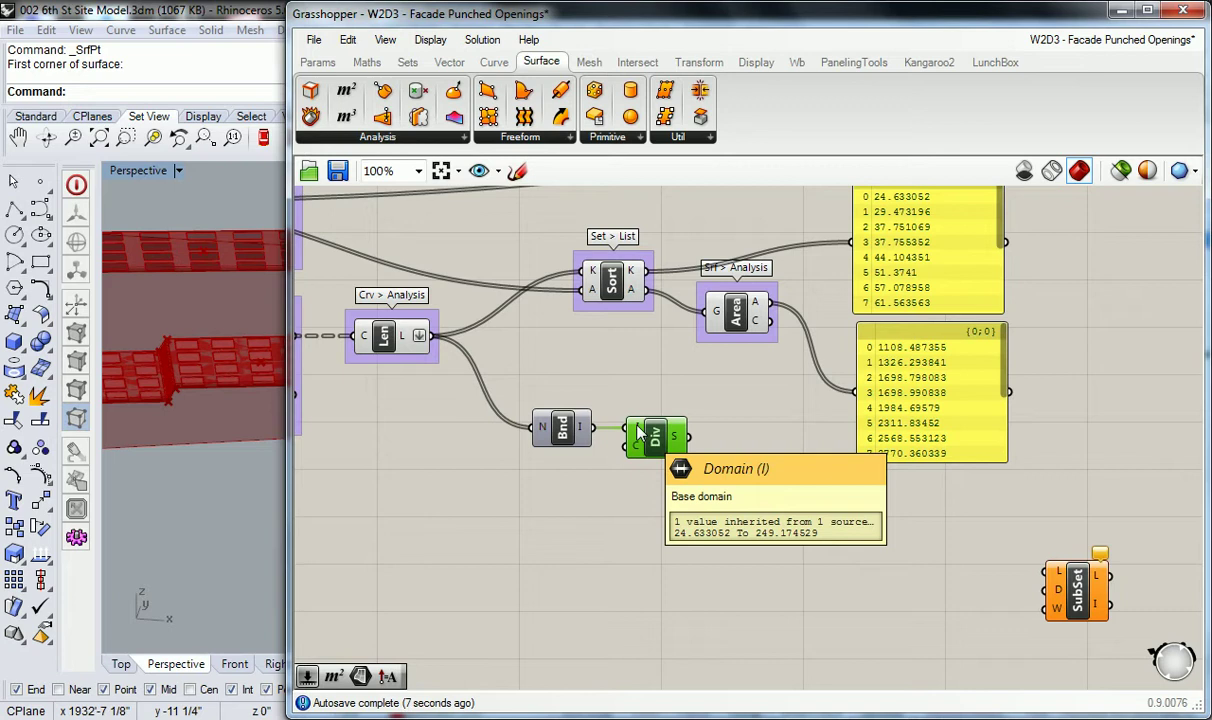
click(636, 395)
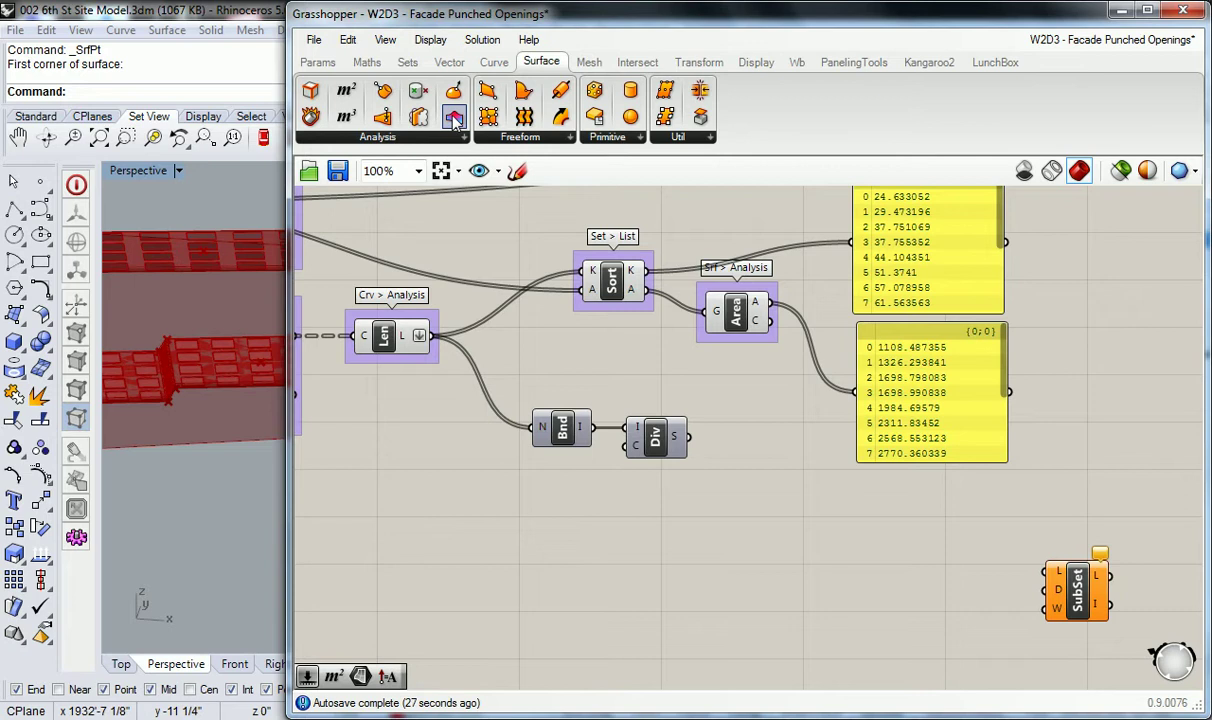
Add a new panel below the Bounds component and shrink it to a small size
click(318, 62)
drag(566, 119, 513, 486)
click(546, 492)
drag(612, 553, 555, 503)
Set the new panel's content to 3, place it under Bounds and connect it to the C input of Divide Domain
double_click(507, 486)
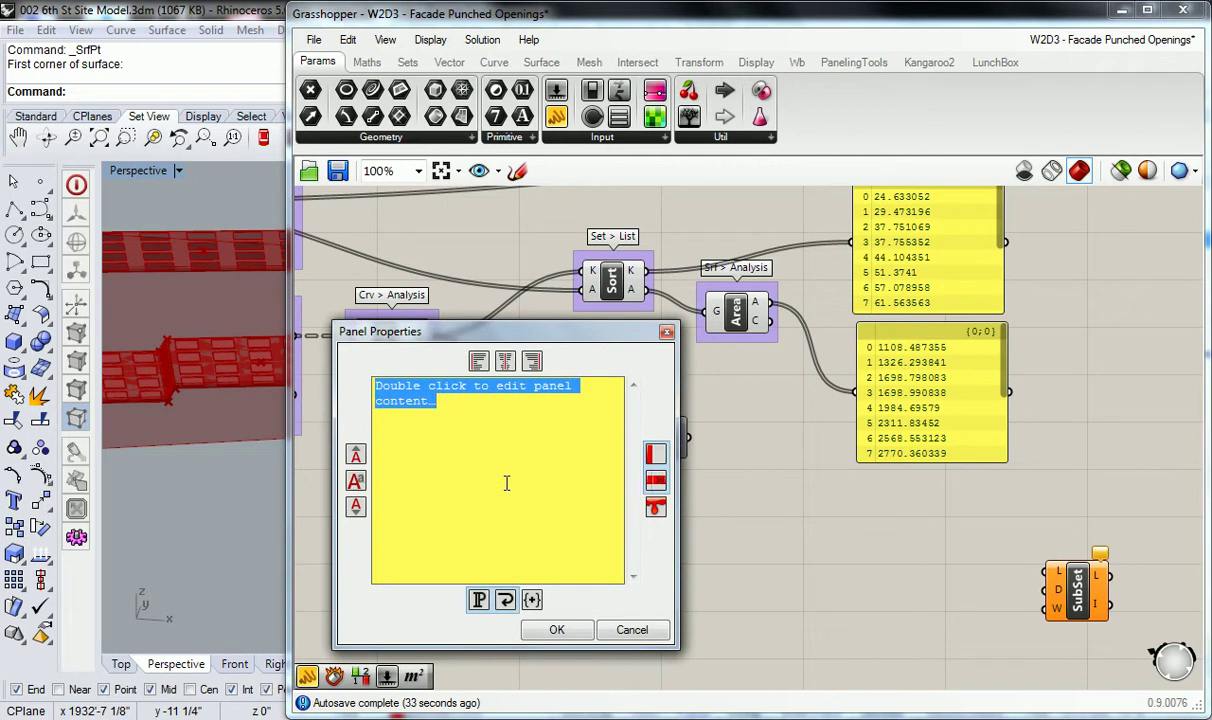
text(3)
click(569, 634)
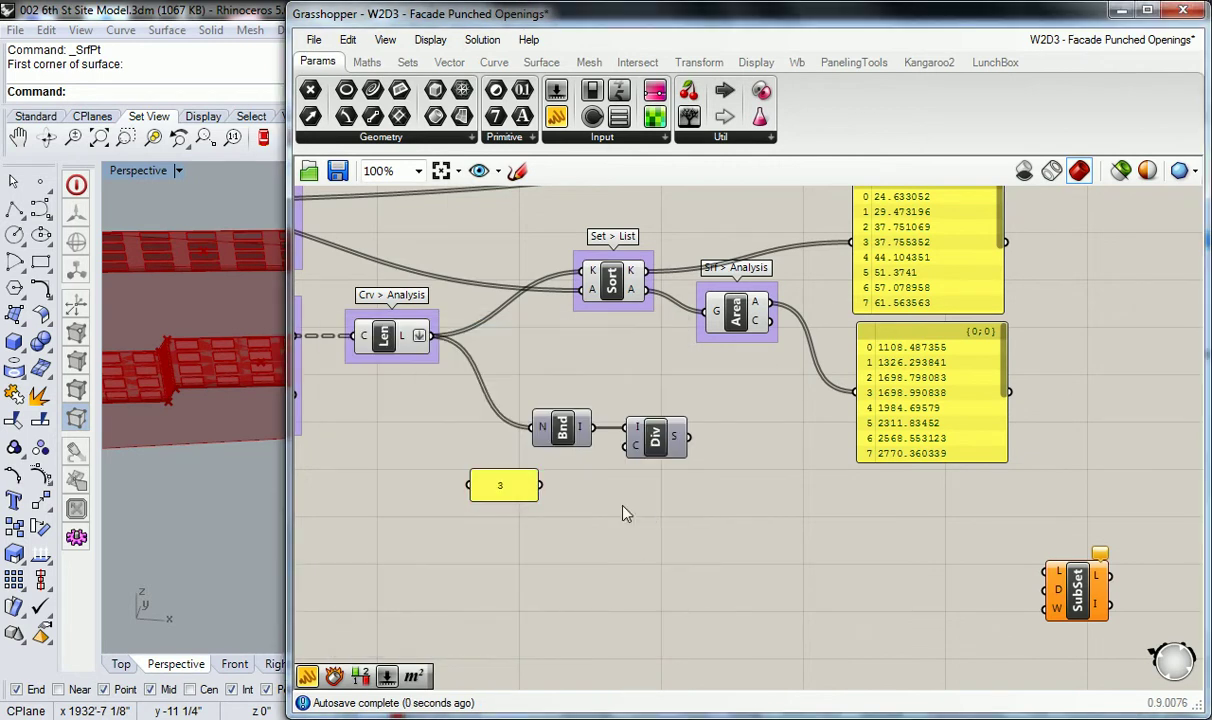
drag(537, 486, 586, 473)
click(597, 455)
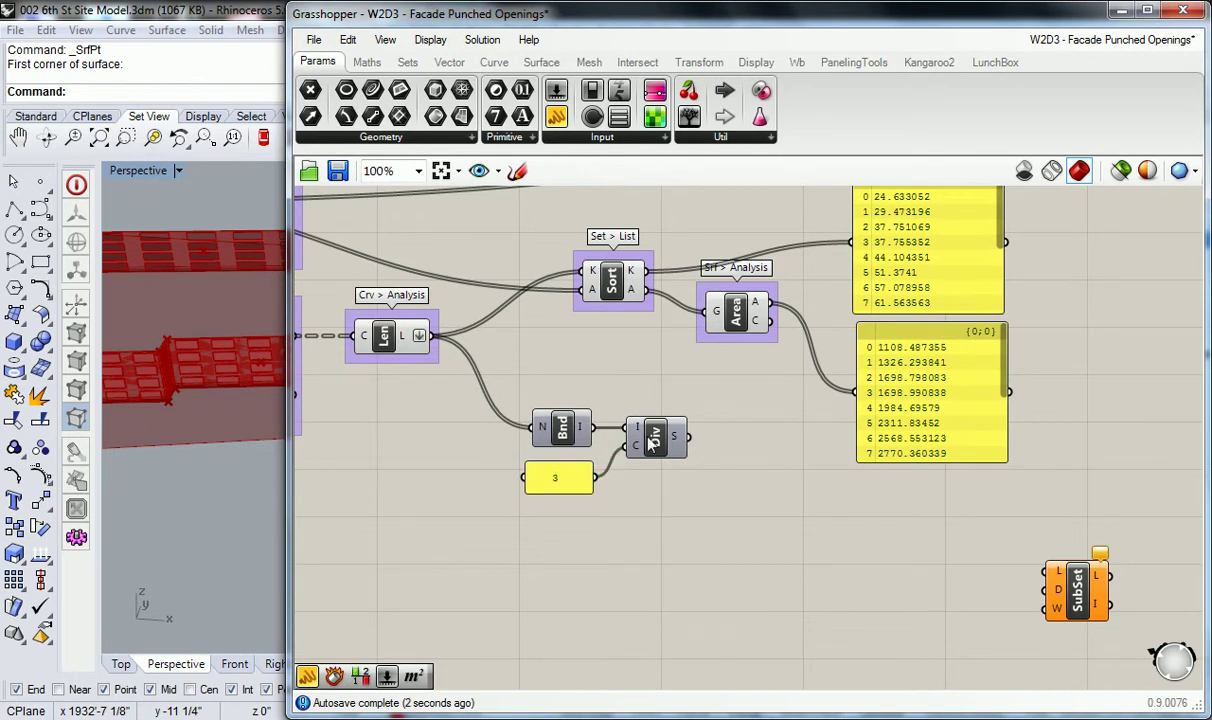
Group the Bounds component and label the group "Math > Domain" after the category it comes from
mouse_move(672, 438)
click(370, 62)
click(401, 66)
click(375, 62)
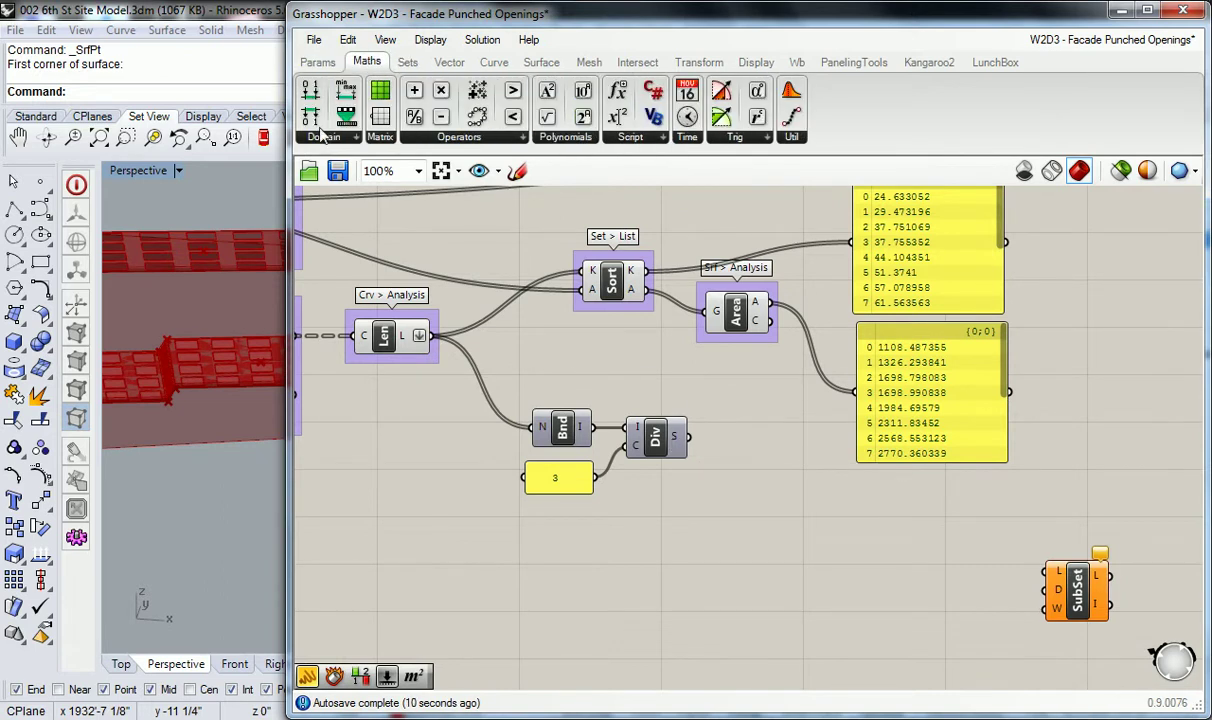
click(337, 139)
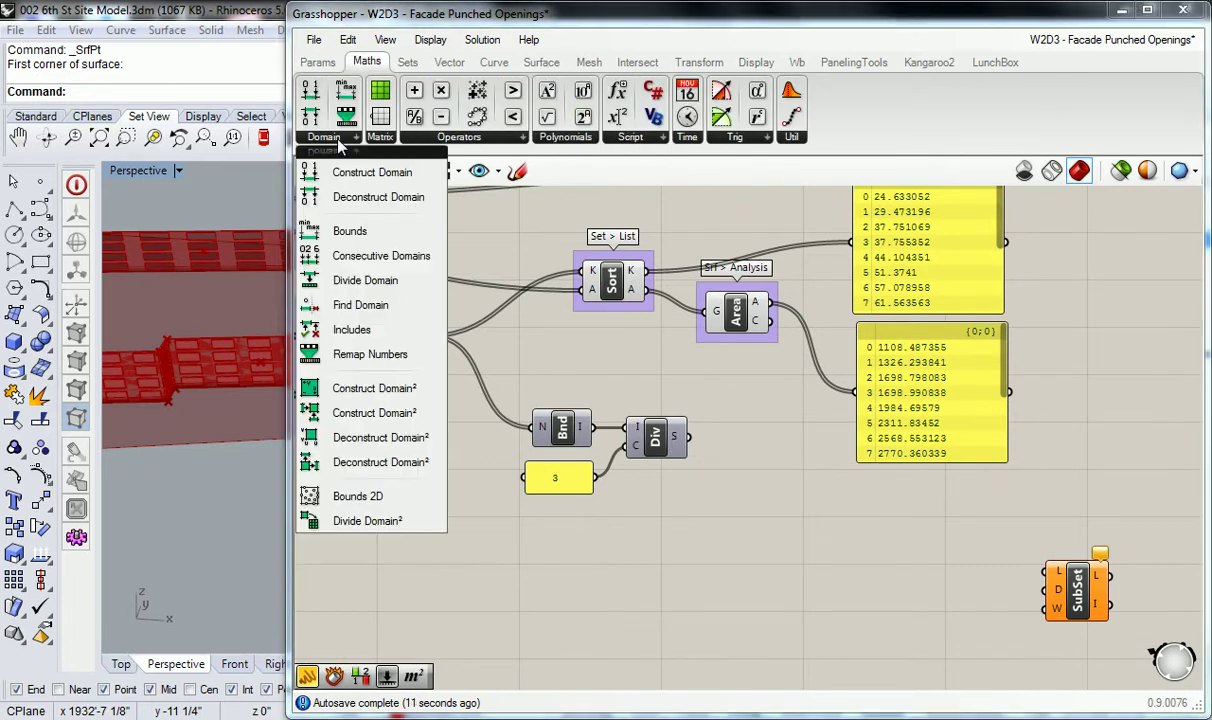
click(558, 424)
key(ctrl+g)
right_click(583, 405)
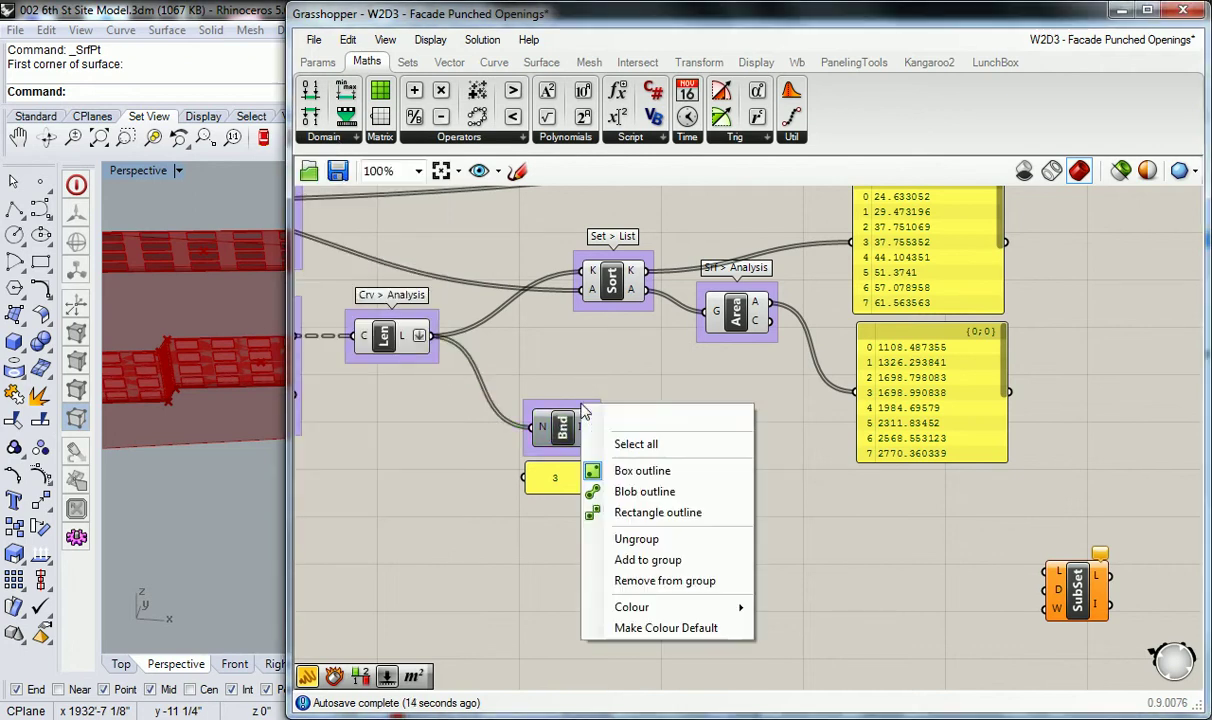
text(MAth > Domain)
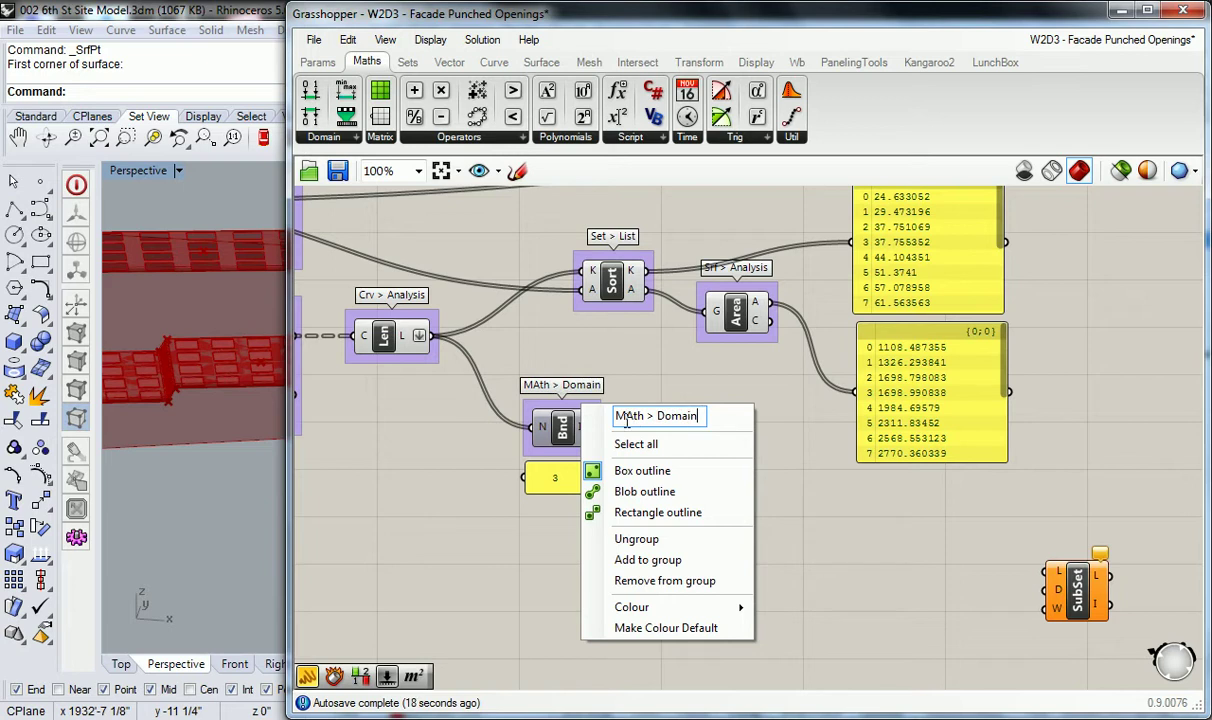
click(632, 416)
key(BackSpace)
text(a)
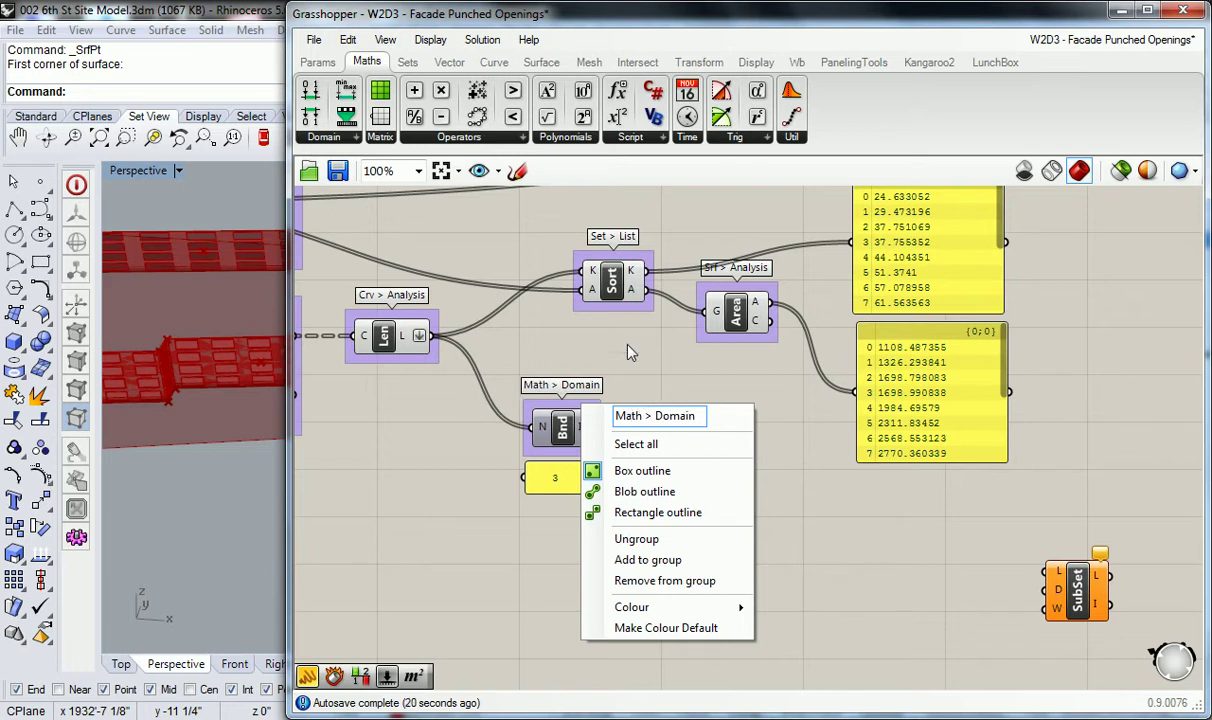
click(630, 346)
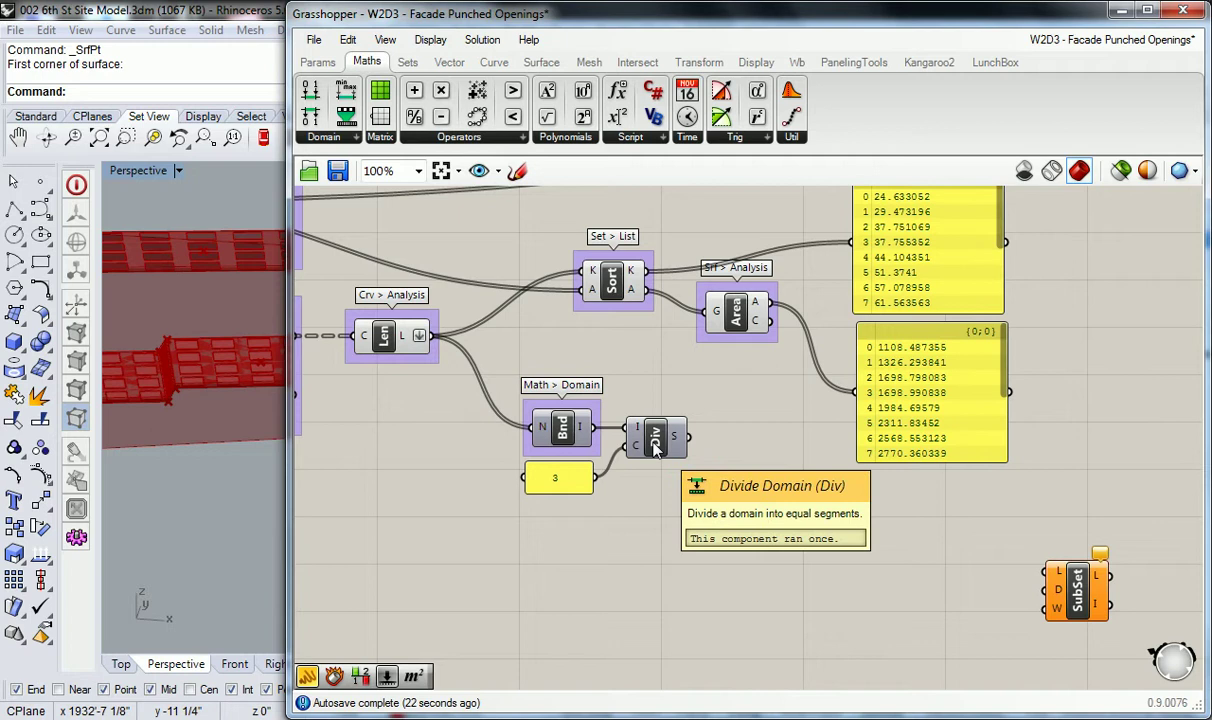
Group the Divide Domain component and label the group "Math > Domain"
click(655, 440)
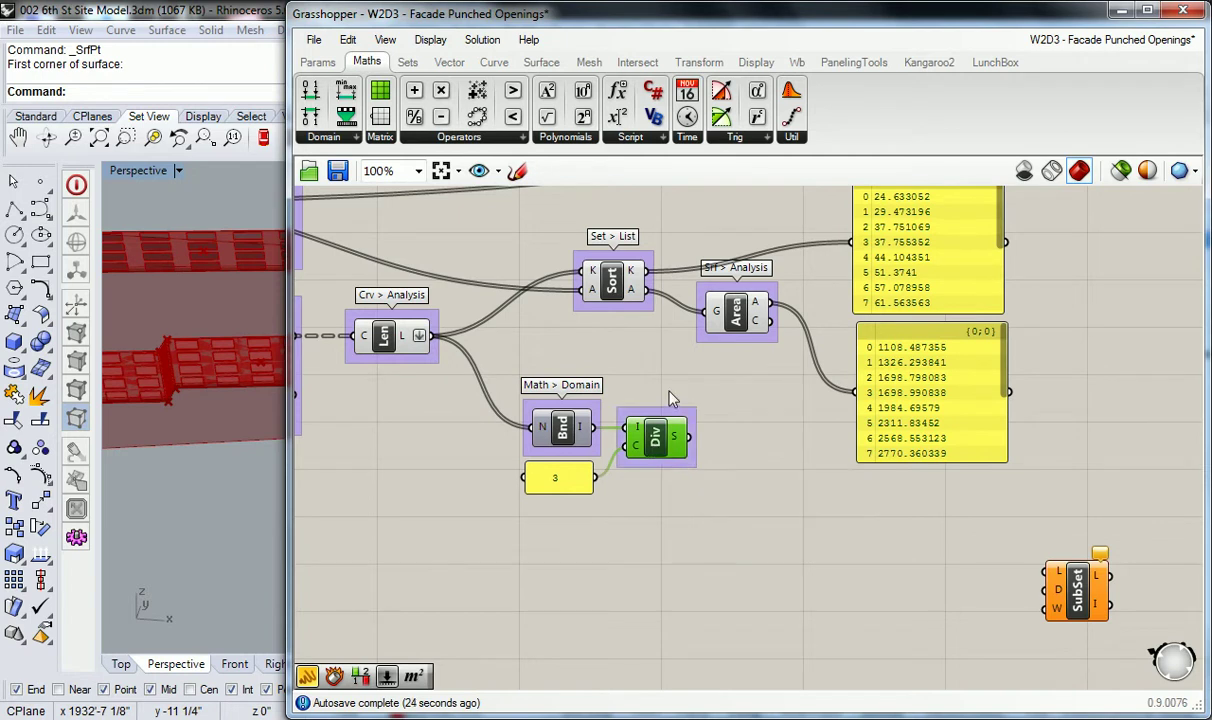
key(ctrl+g)
right_click(665, 411)
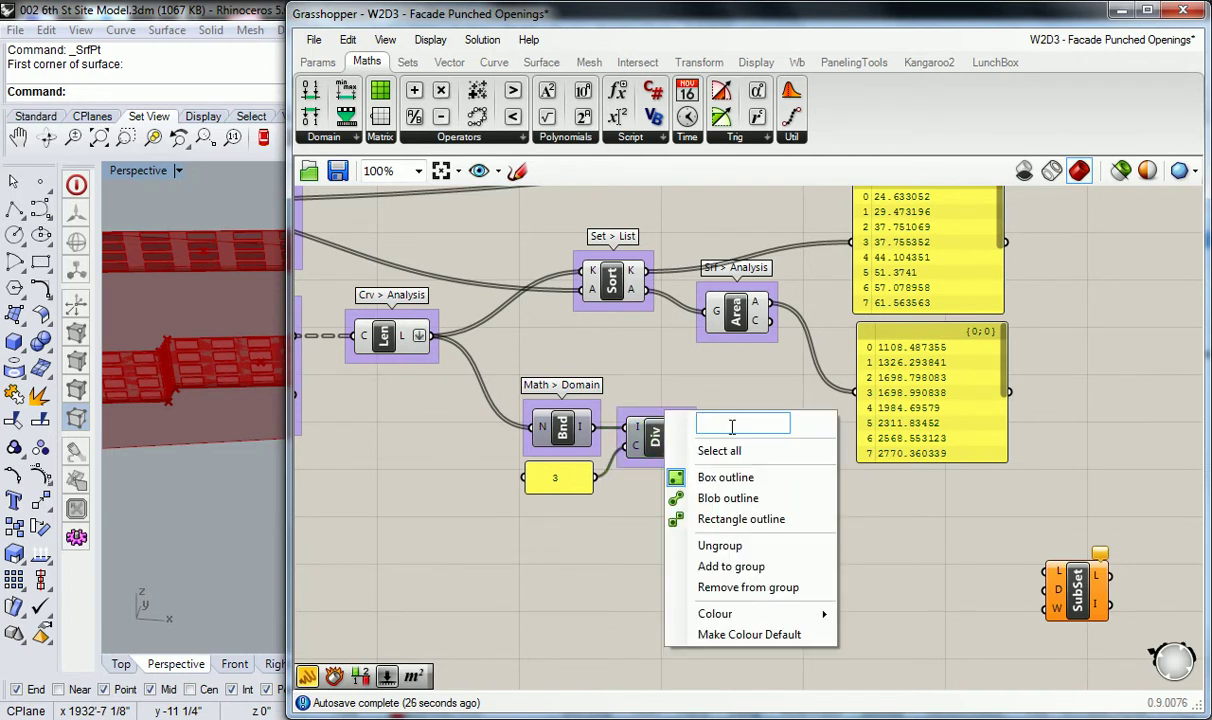
text(Math >)
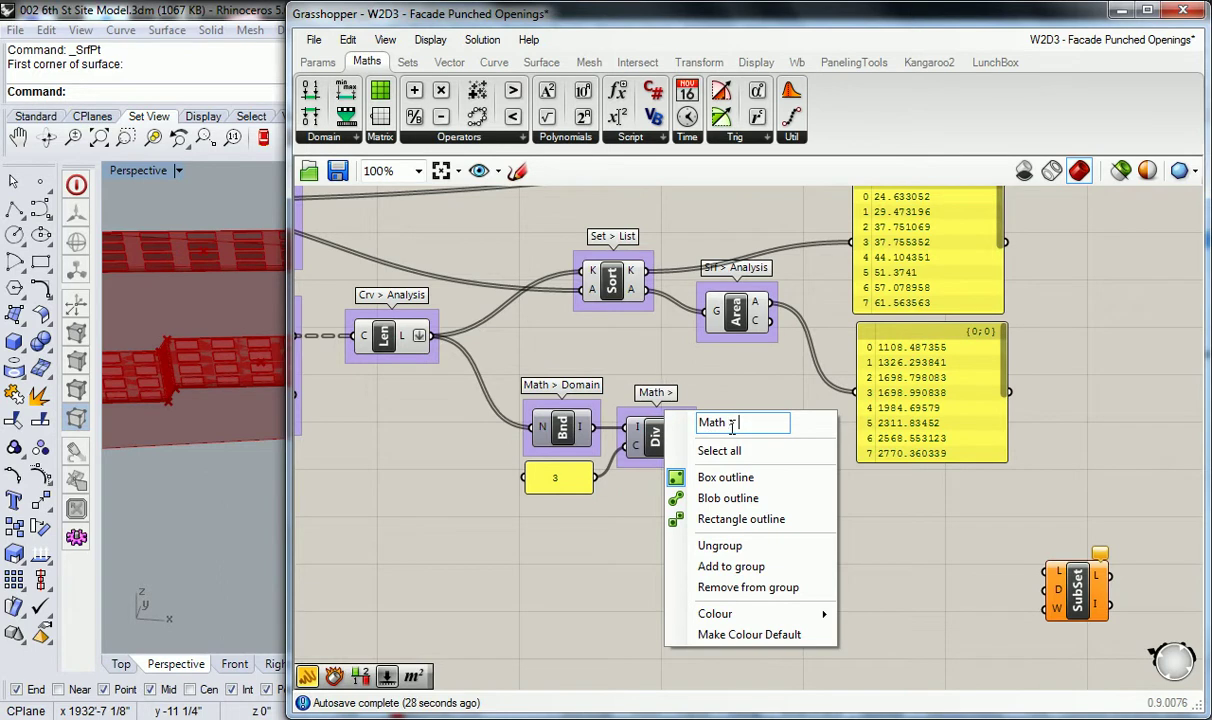
text( Domain)
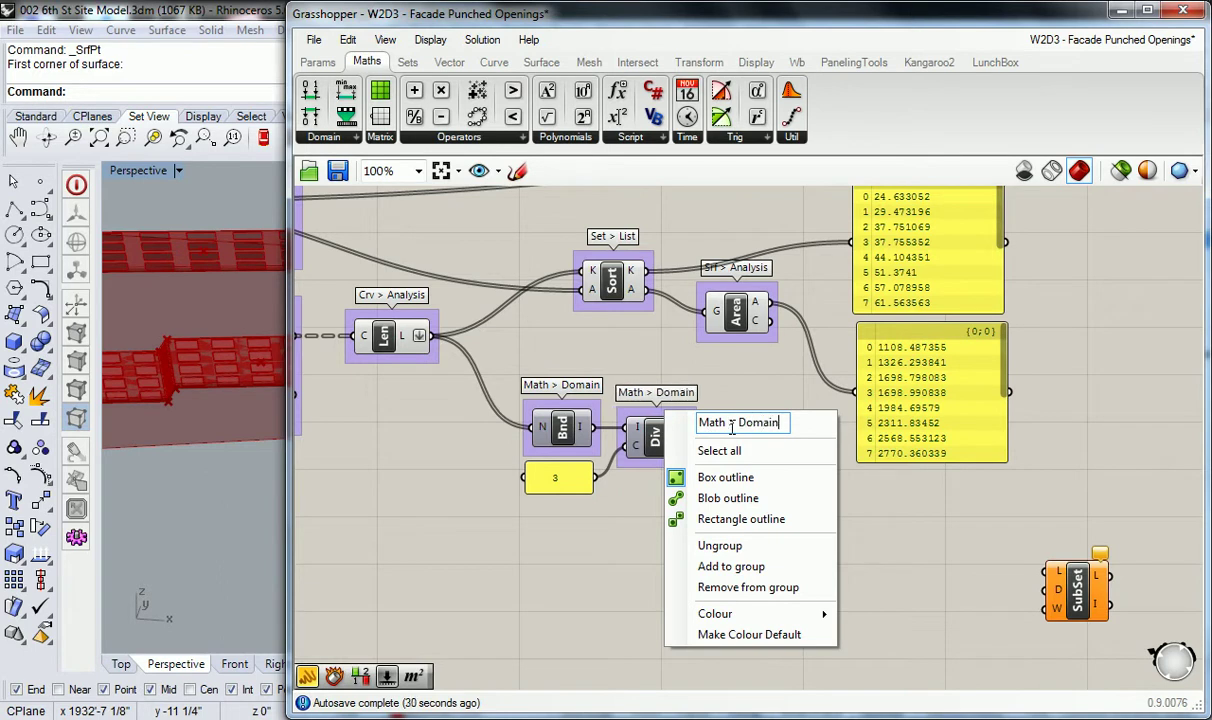
key(Return)
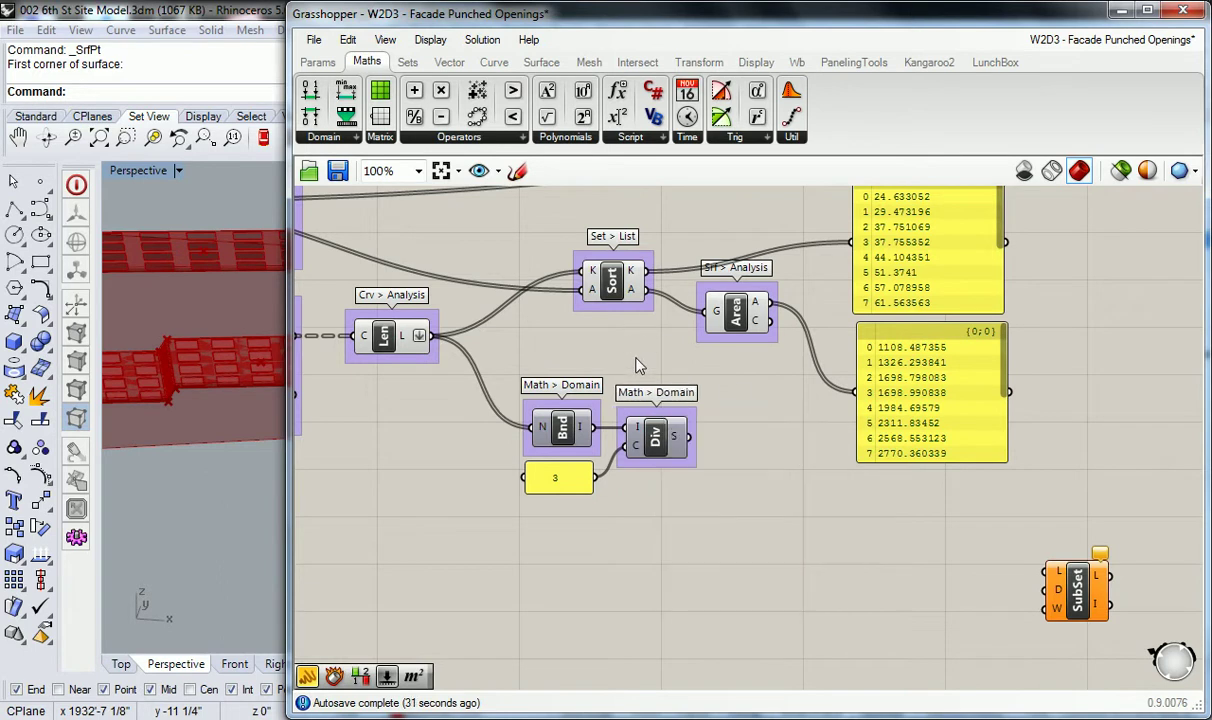
Switch the Bounds and Divide Domain components from name display to icon display
right_click(568, 426)
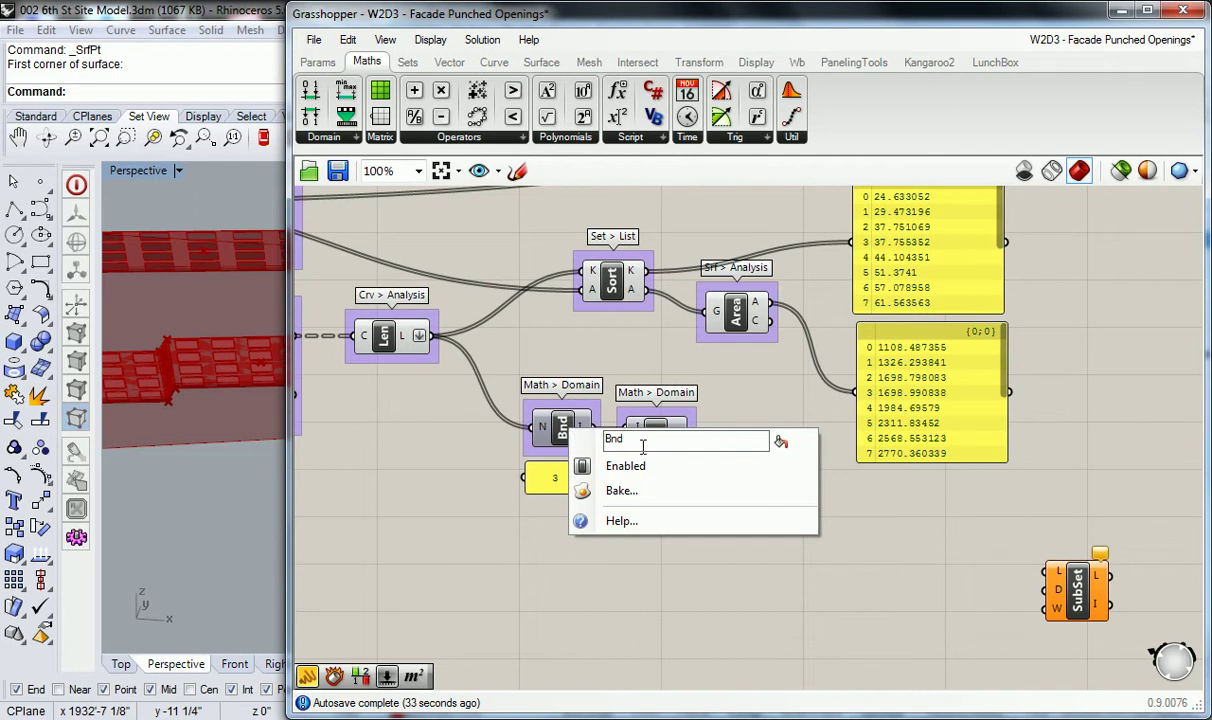
click(781, 443)
click(655, 432)
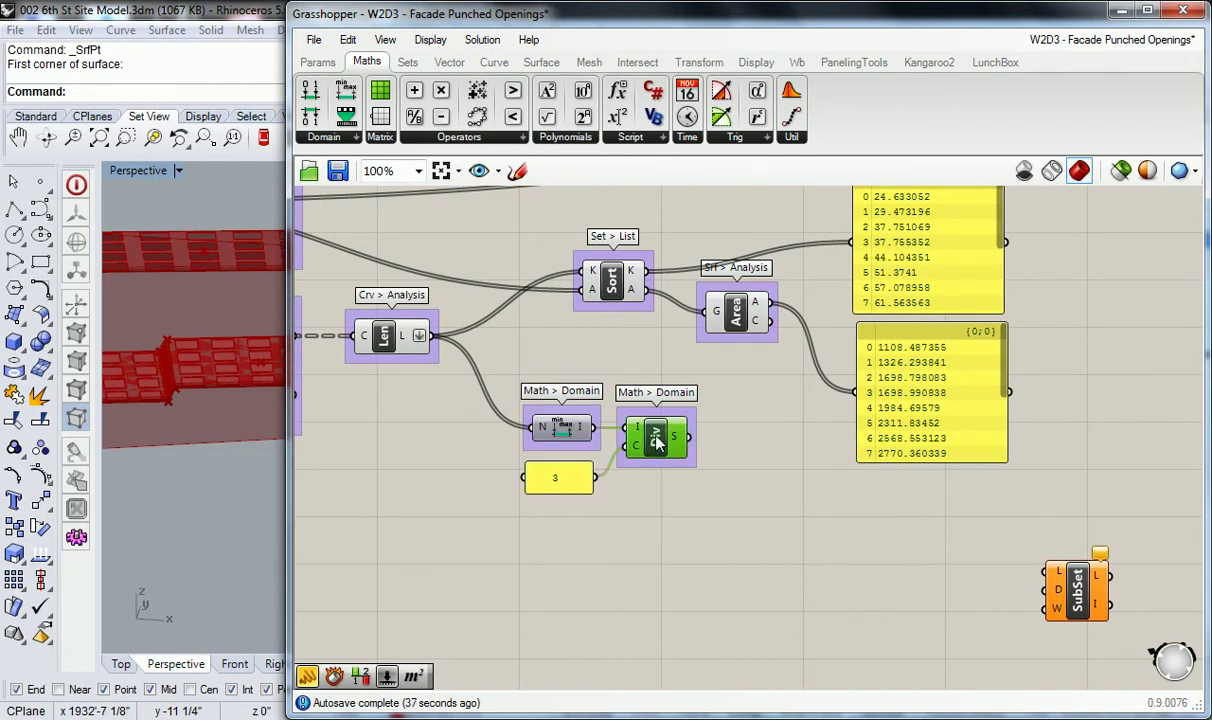
right_click(655, 432)
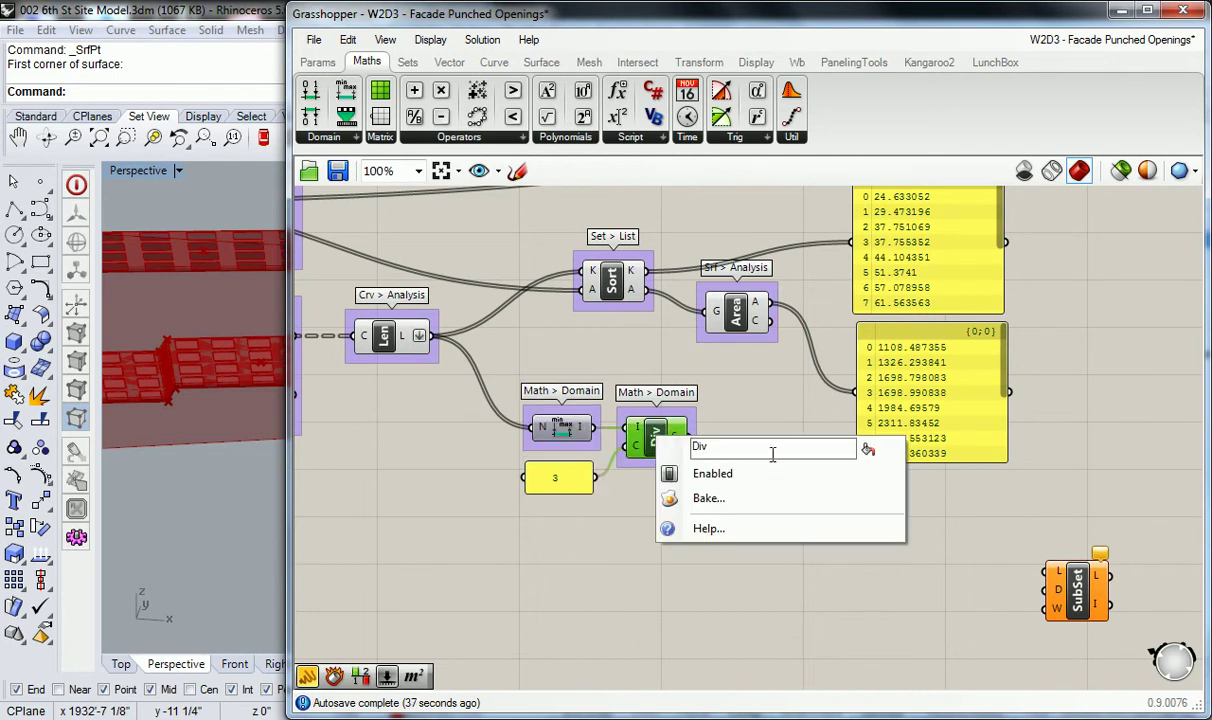
click(764, 397)
right_drag(772, 404, 675, 413)
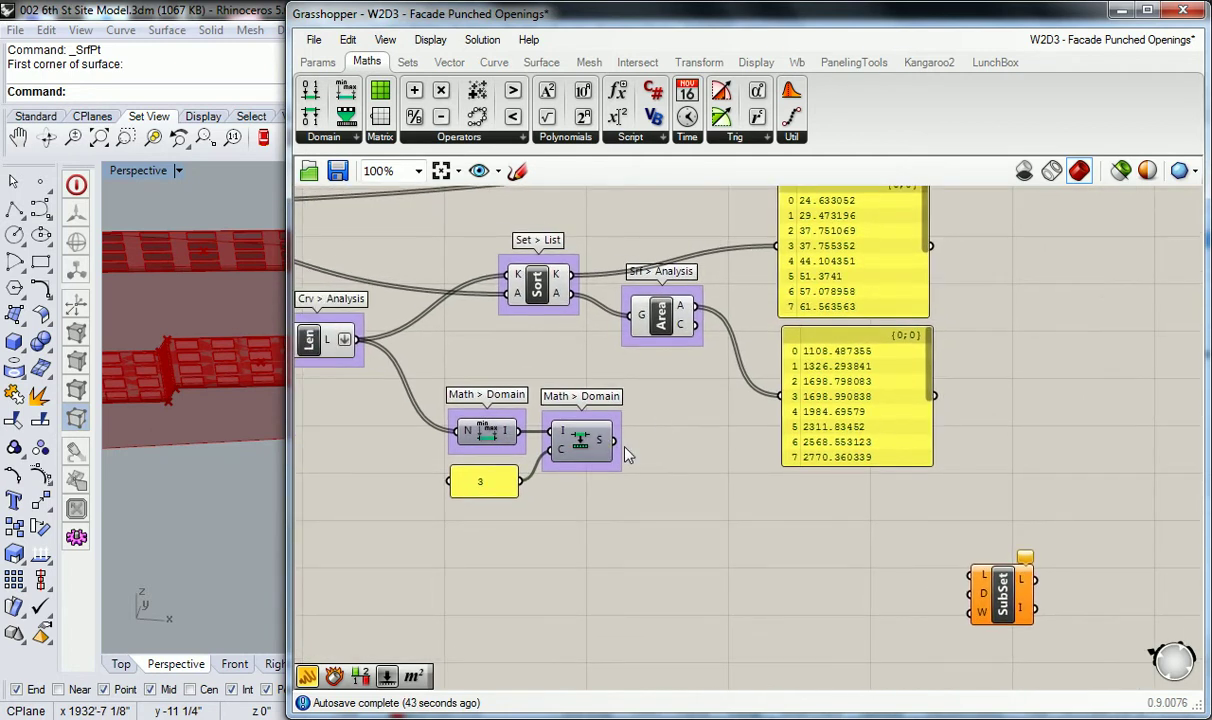
Move the SubSet component next to Divide Domain, just below its level
drag(990, 596, 695, 483)
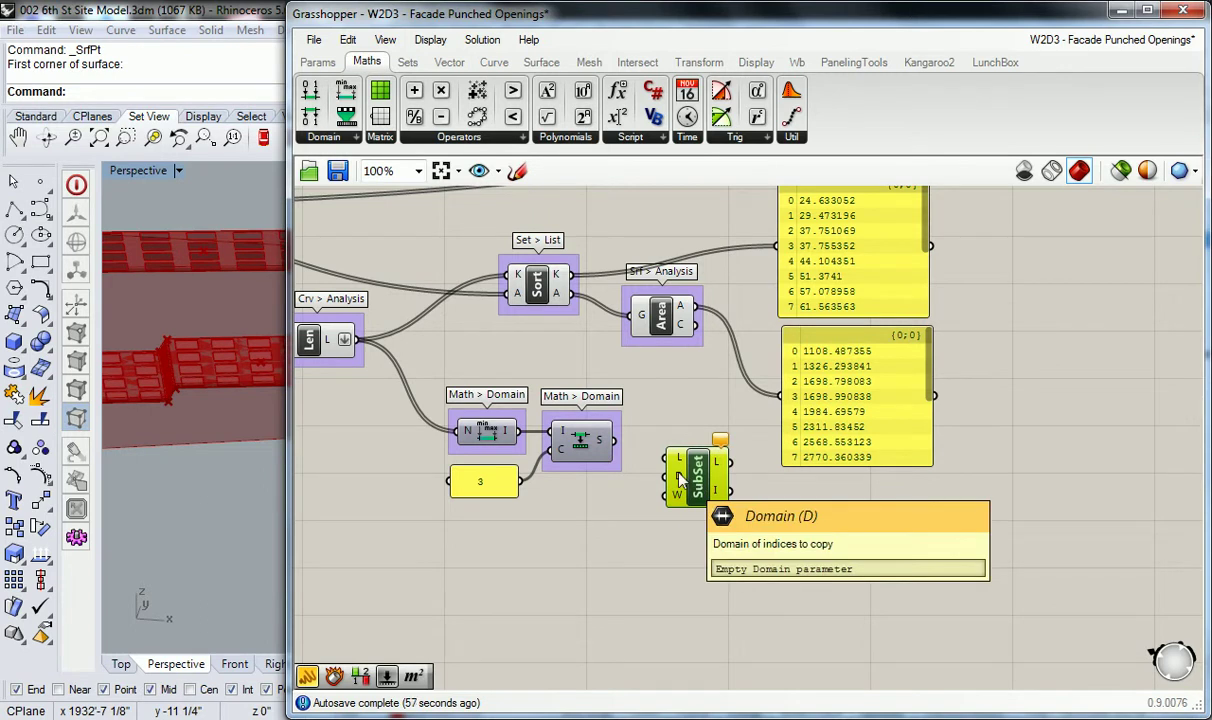
click(687, 419)
right_drag(651, 375, 640, 389)
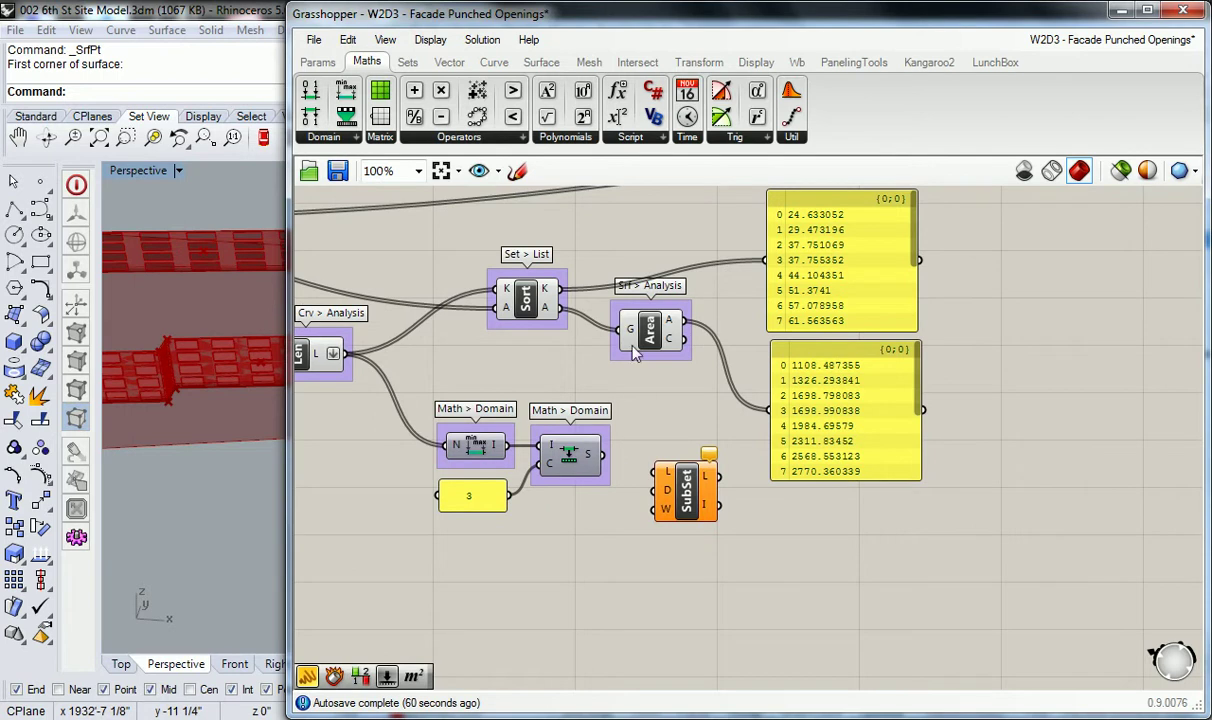
right_drag(641, 390, 658, 416)
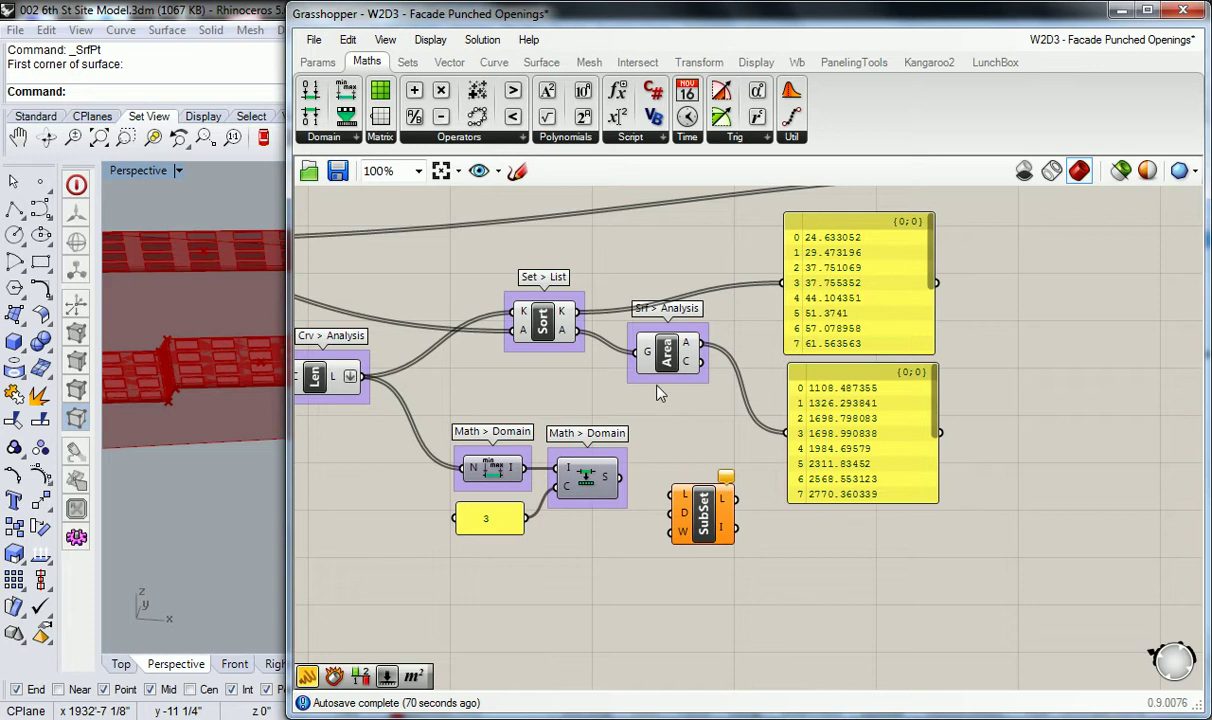
Place the Area component and its values panel above the Sort output level and lower the sorted lengths panel beneath them
right_drag(748, 304, 736, 342)
click(814, 471)
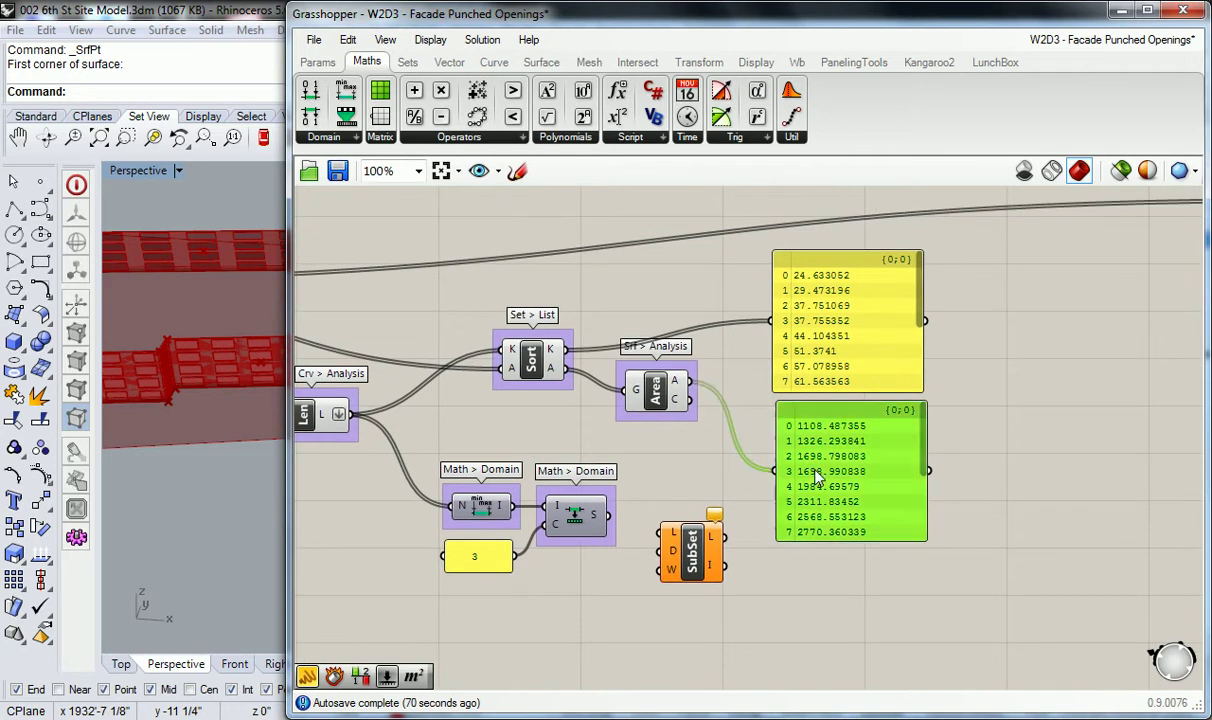
shift+click(661, 396)
drag(659, 396, 674, 224)
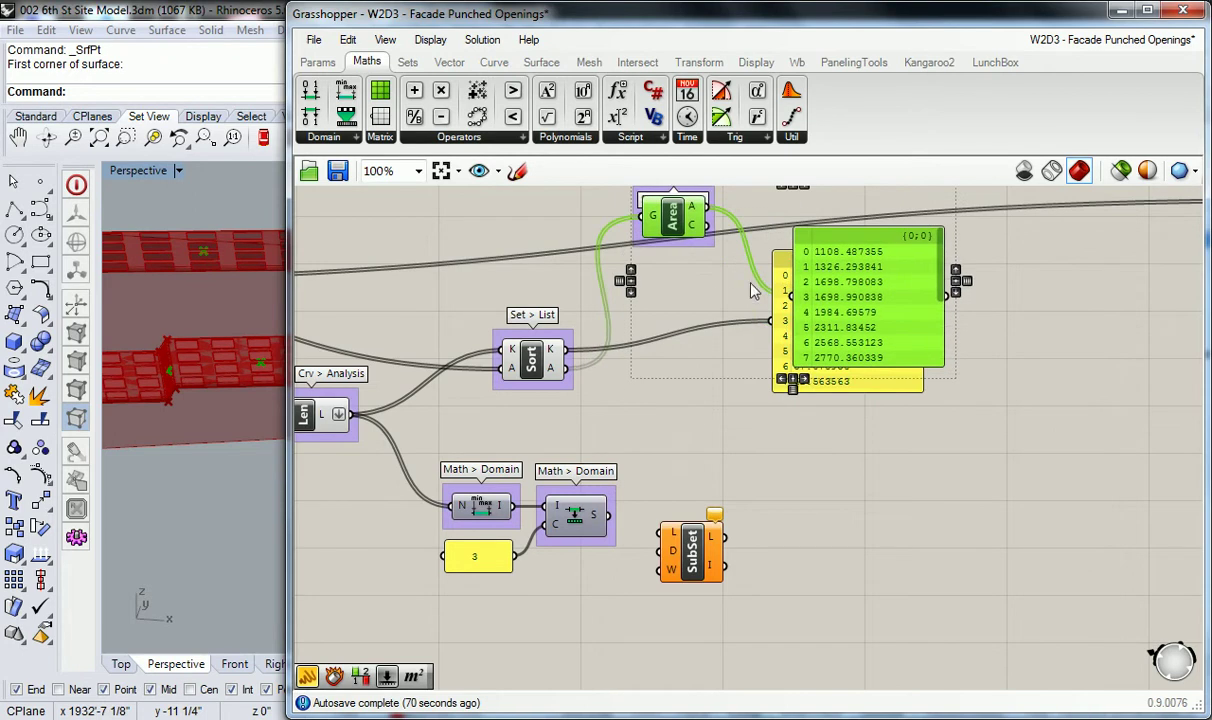
click(742, 243)
drag(787, 265, 812, 358)
right_drag(791, 225, 780, 307)
drag(665, 303, 660, 405)
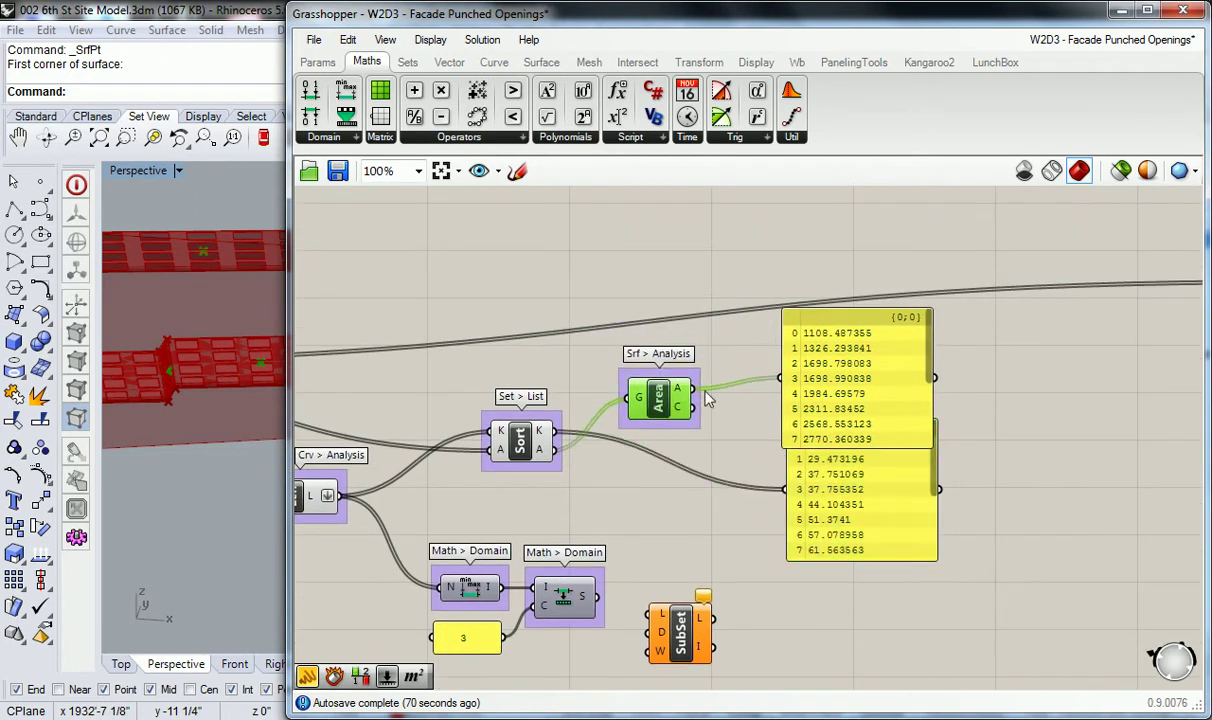
Align the area values panel with the Area component and stack the sorted lengths panel directly below it
drag(784, 308, 760, 320)
click(837, 465)
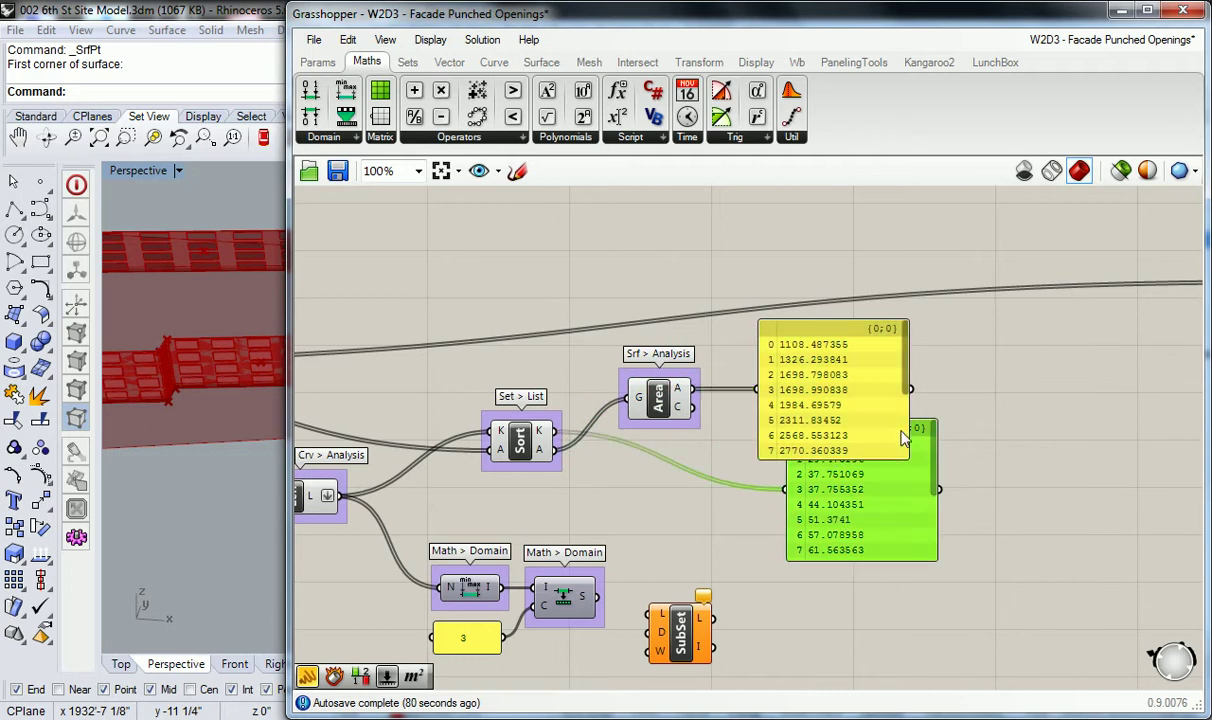
drag(920, 426, 891, 472)
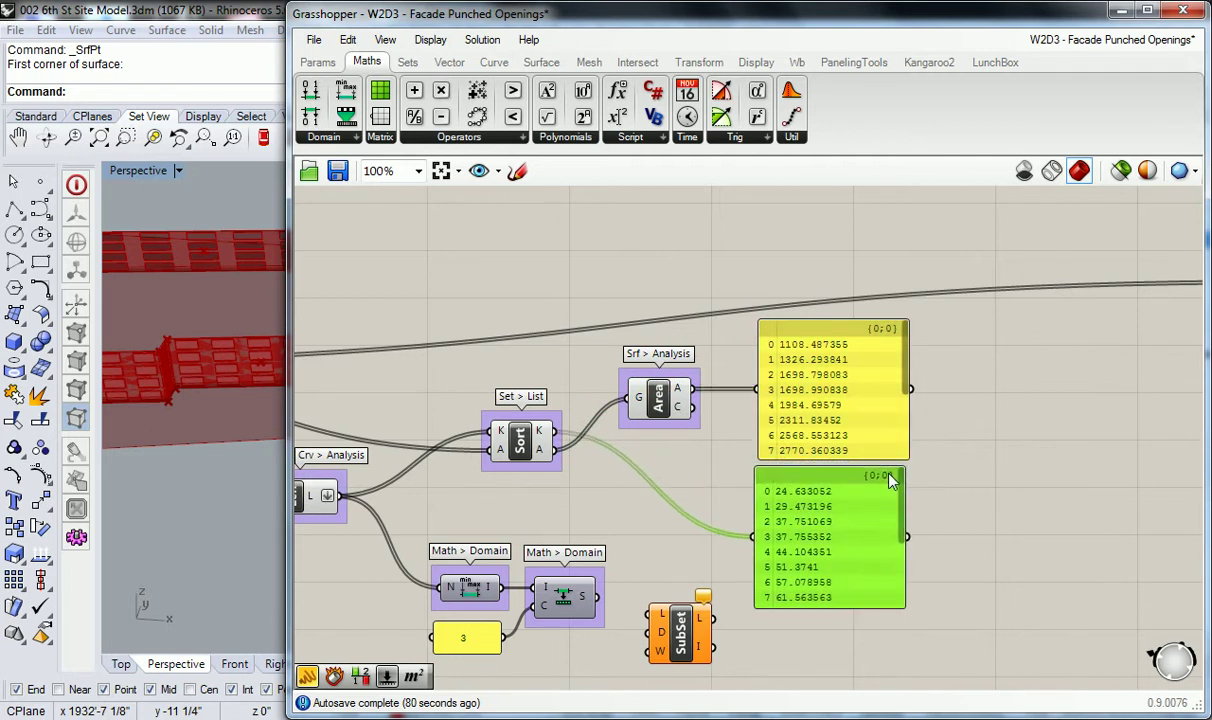
click(685, 381)
Connect Sort's K output to SubSet's L input and Divide Domain's S output to its D input, and line SubSet up with Divide Domain
right_drag(672, 473, 721, 362)
drag(604, 320, 646, 485)
click(687, 491)
drag(743, 487, 721, 487)
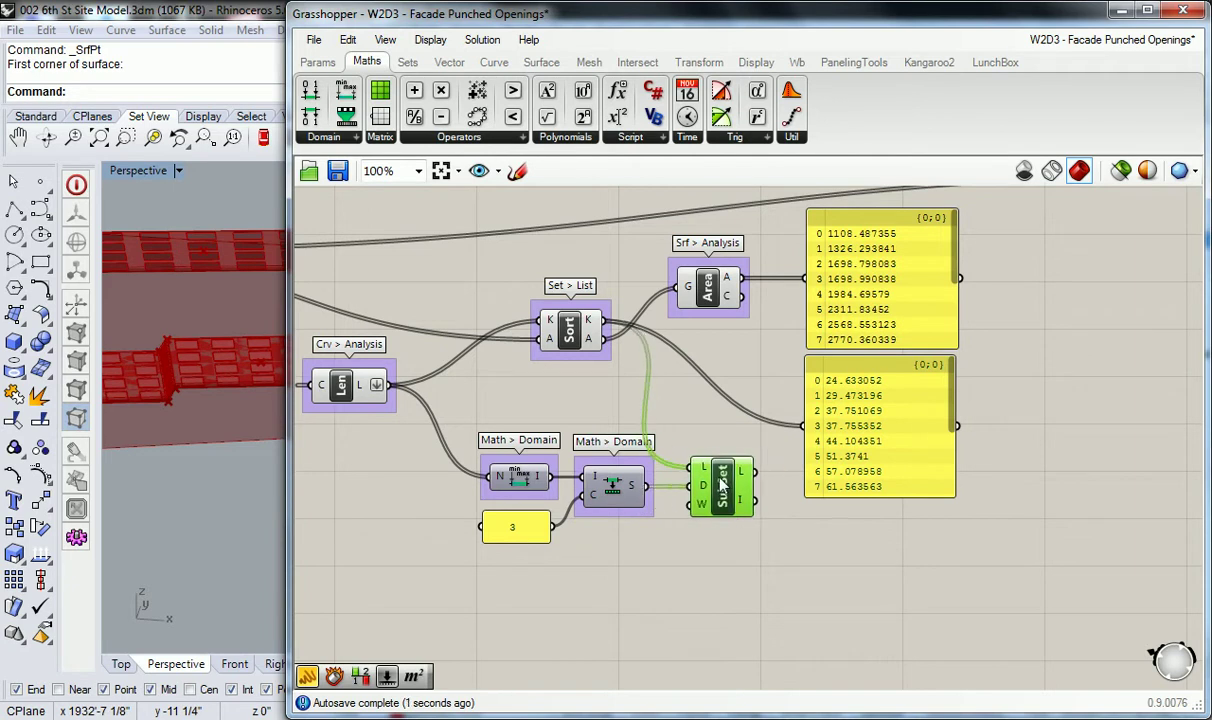
Duplicate the sorted lengths panel below the original and feed the copy from SubSet's L output instead
click(855, 380)
drag(855, 379, 856, 535)
click(757, 471)
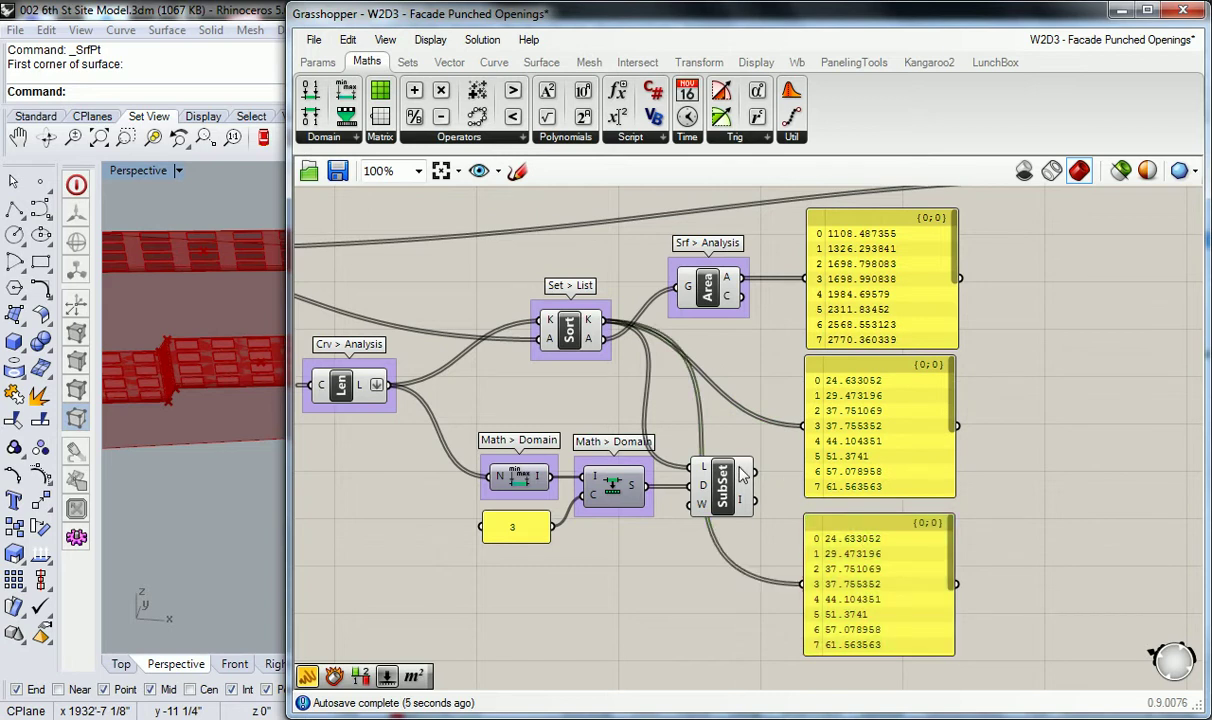
mouse_move(743, 475)
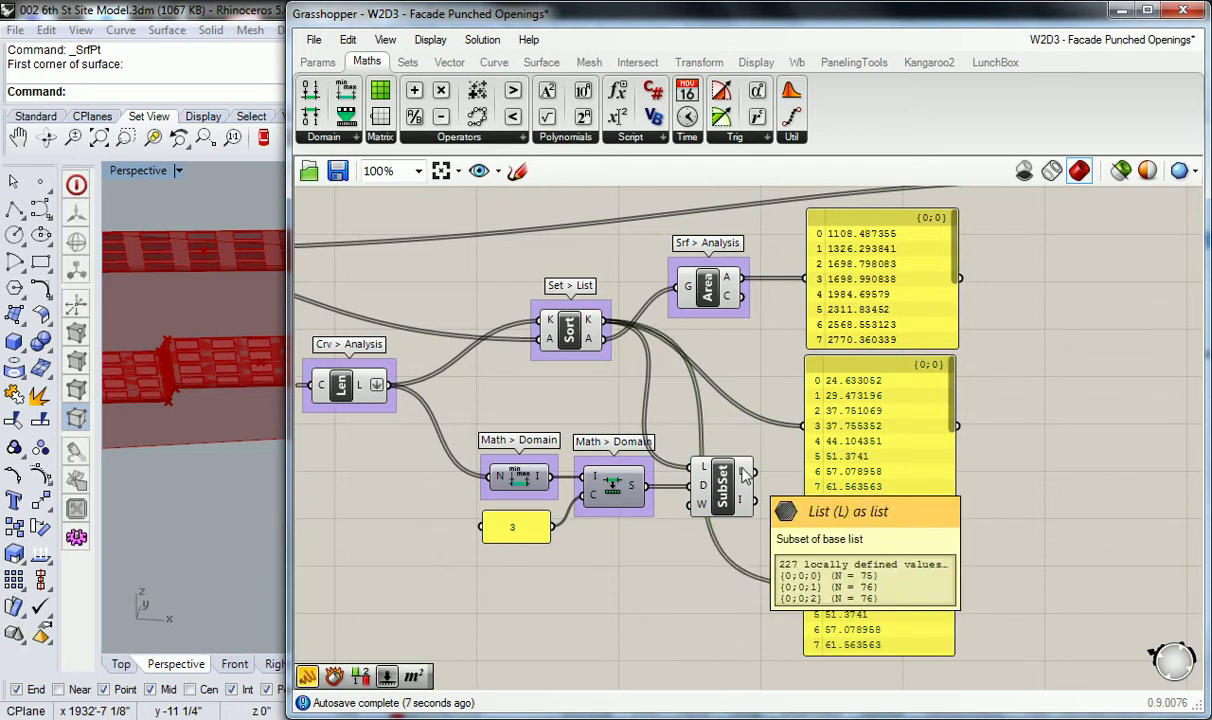
drag(743, 475, 803, 583)
right_drag(1013, 583, 879, 475)
right_drag(857, 590, 836, 480)
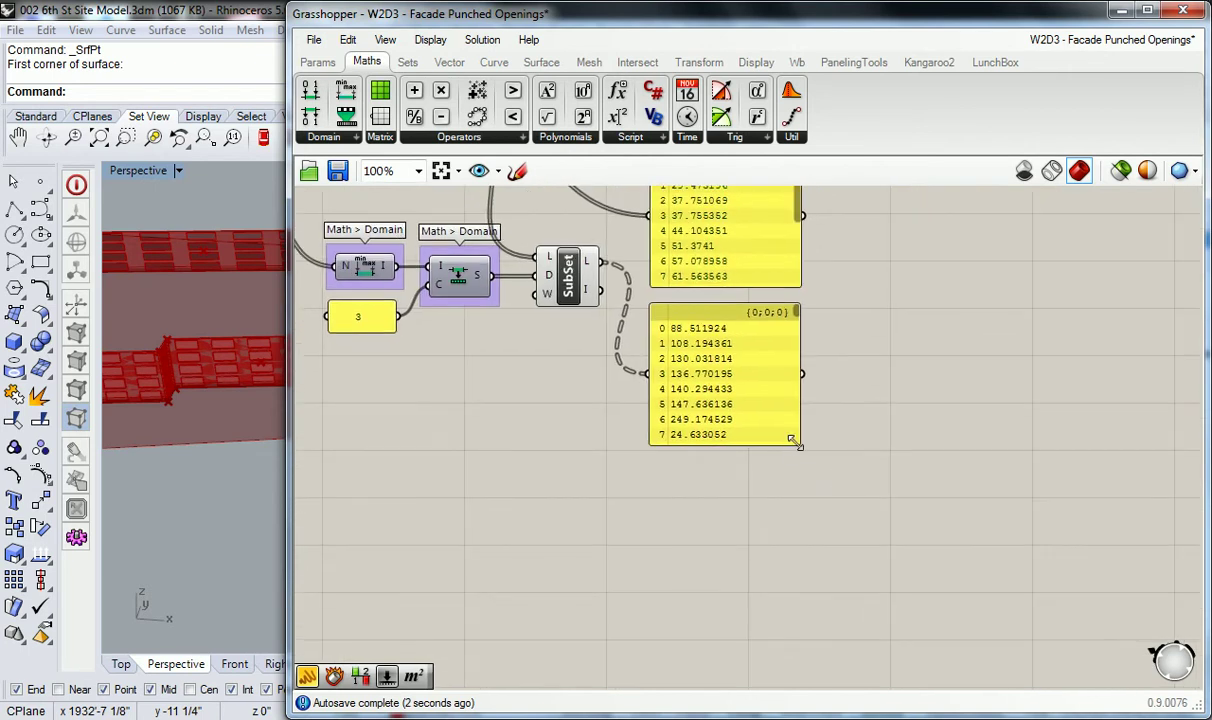
Enlarge the panel showing the SubSet list and examine the values in its first branch
drag(793, 441, 858, 656)
scroll(851, 422, down, 3)
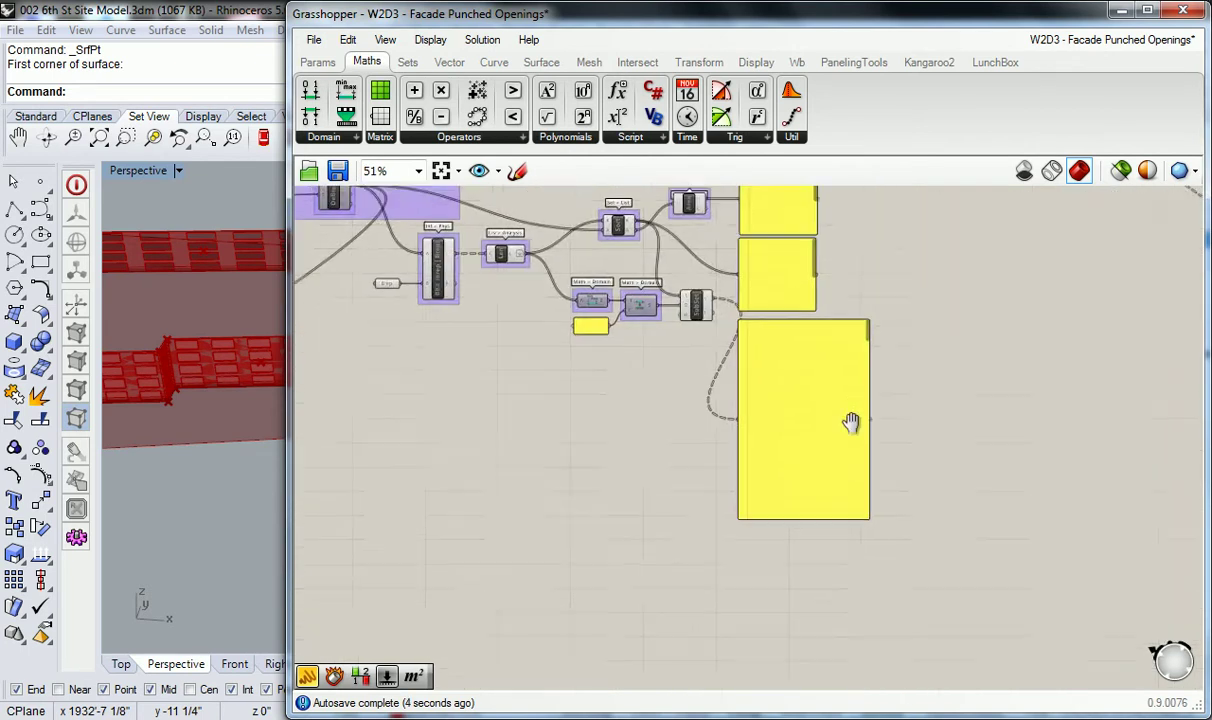
scroll(851, 422, down, 1)
right_drag(851, 422, 771, 382)
scroll(756, 393, up, 4)
right_drag(689, 296, 686, 363)
right_drag(622, 305, 635, 436)
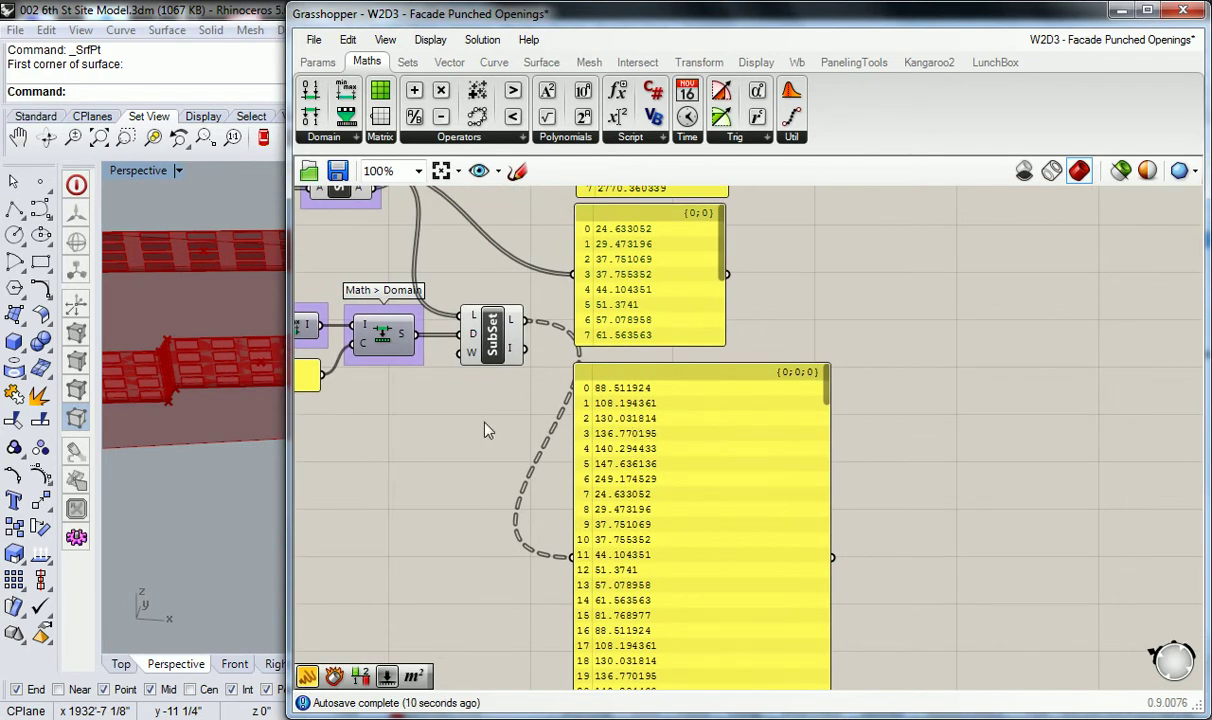
right_drag(487, 418, 500, 428)
mouse_move(529, 329)
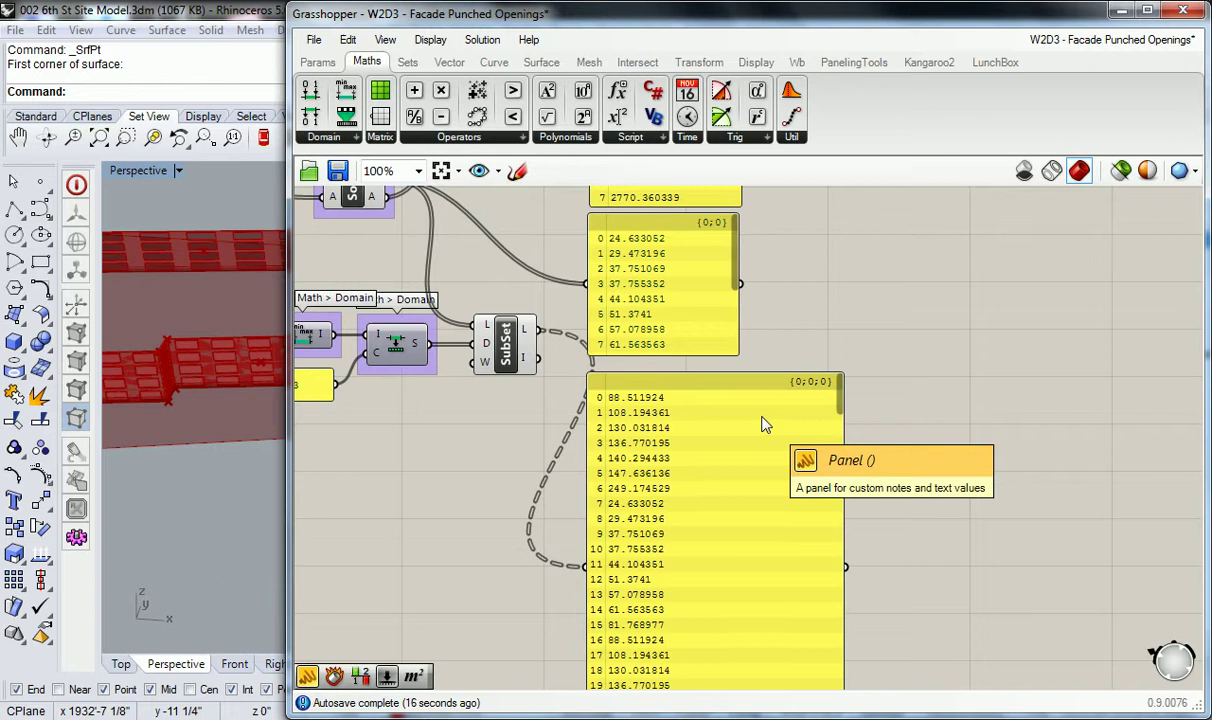
scroll(763, 424, down, 2)
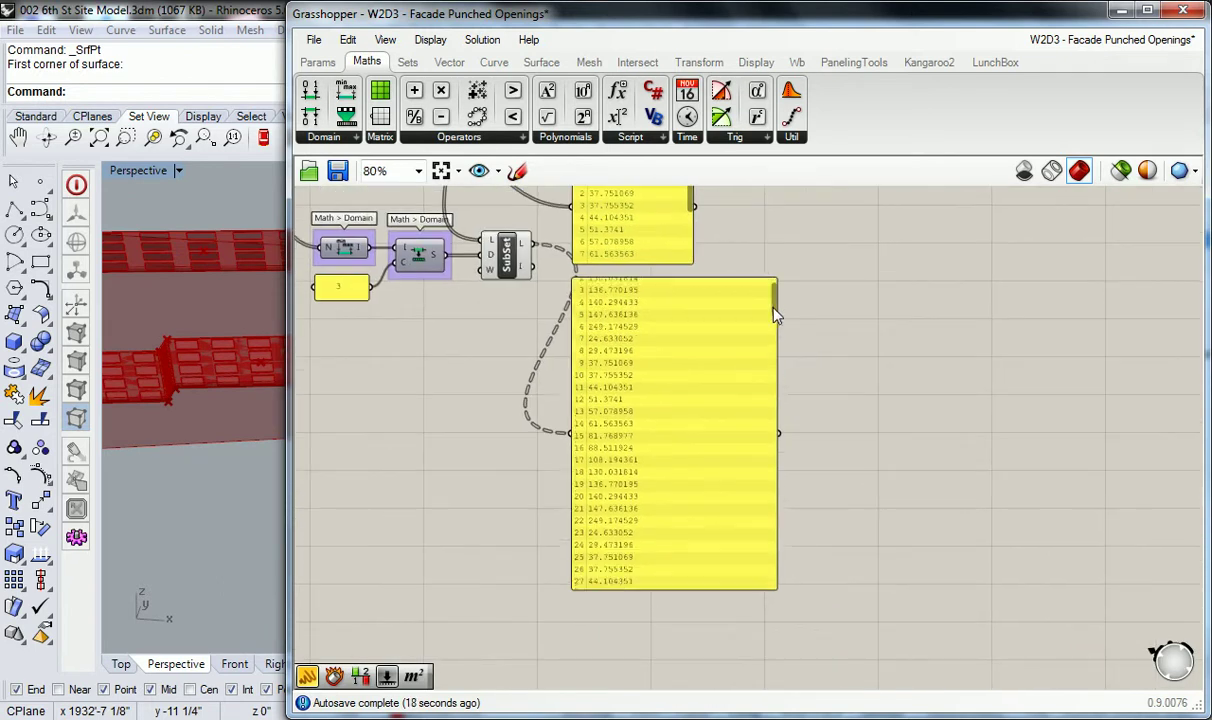
mouse_move(775, 306)
mouse_down()
mouse_move(782, 407)
mouse_move(782, 308)
mouse_up()
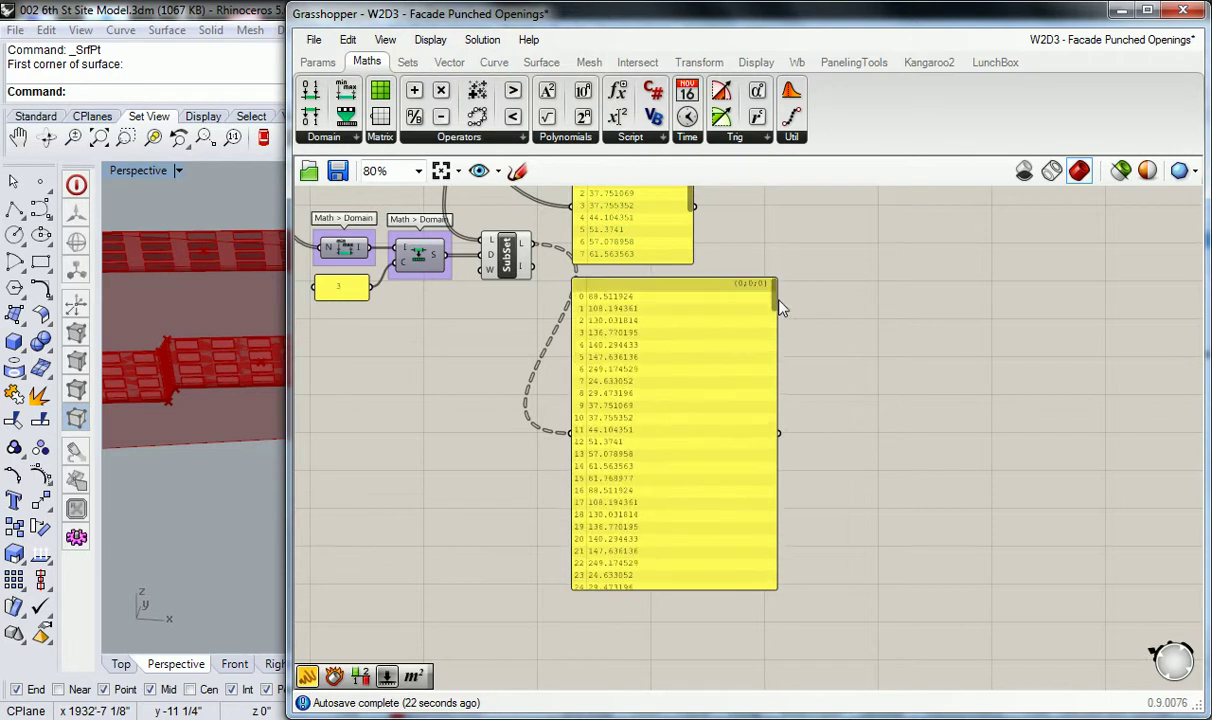
Enlarge the panel holding the segment count of 3 below the Bounds component
right_drag(449, 277, 565, 360)
scroll(482, 369, up, 2)
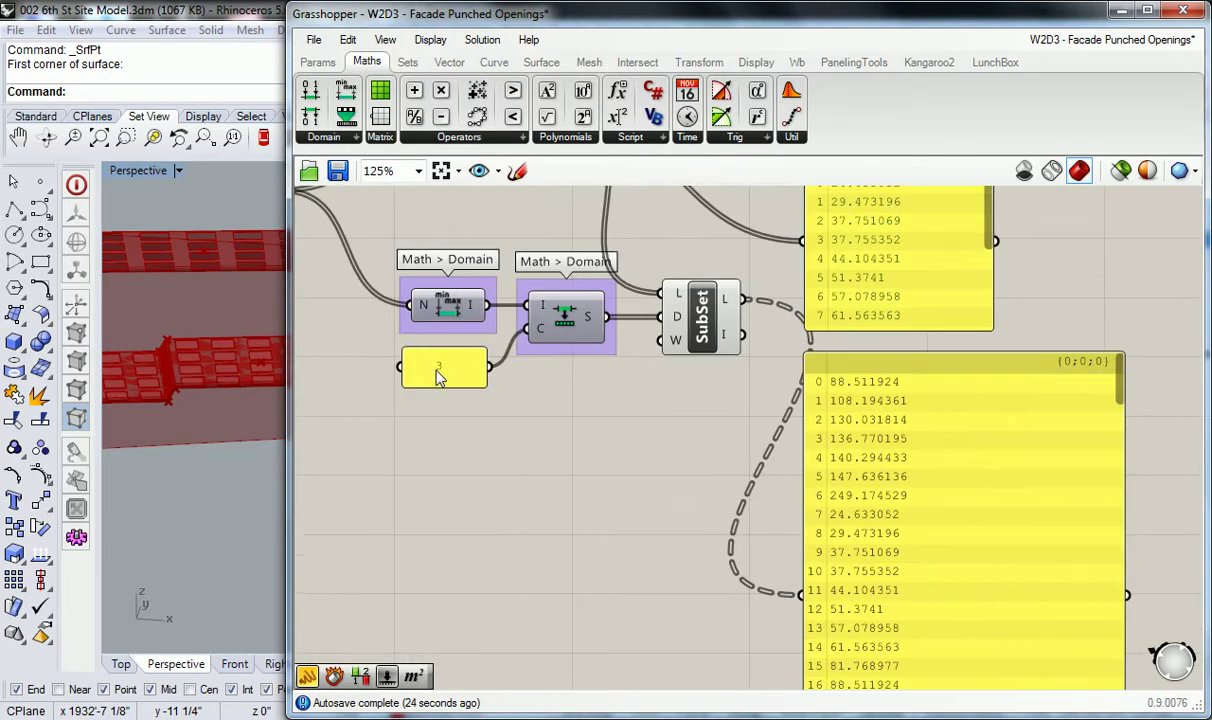
right_drag(443, 370, 492, 396)
drag(442, 402, 324, 491)
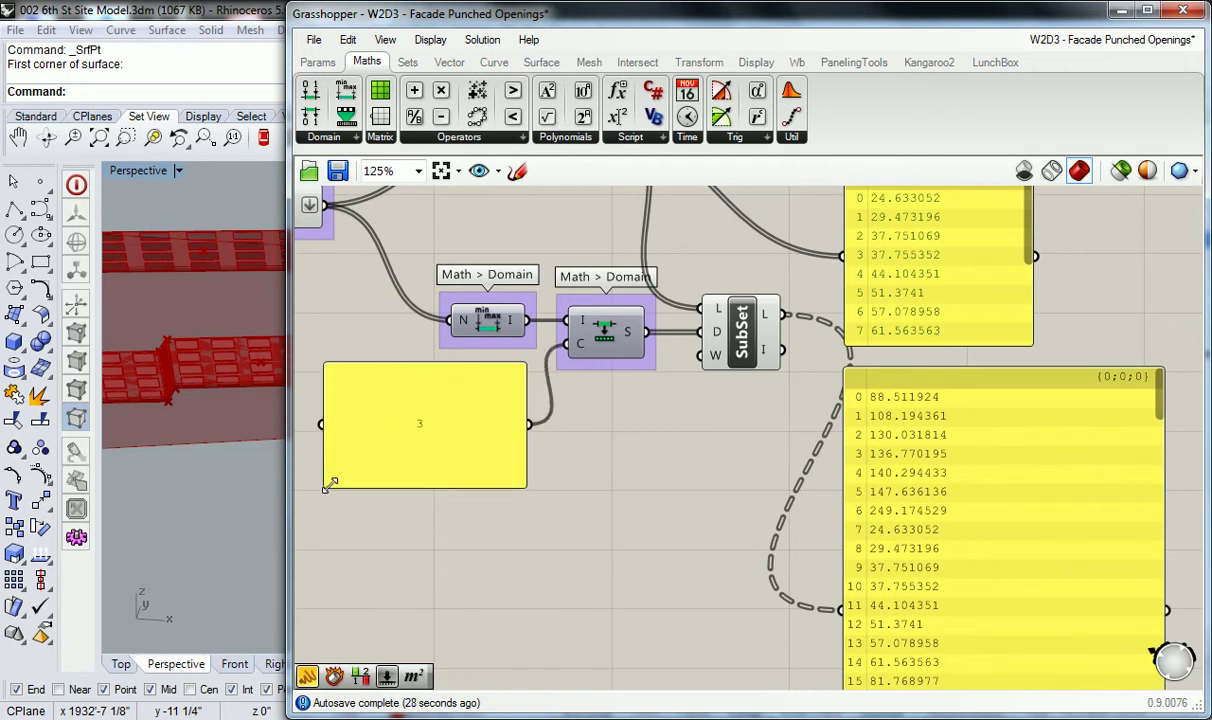
right_drag(389, 457, 488, 449)
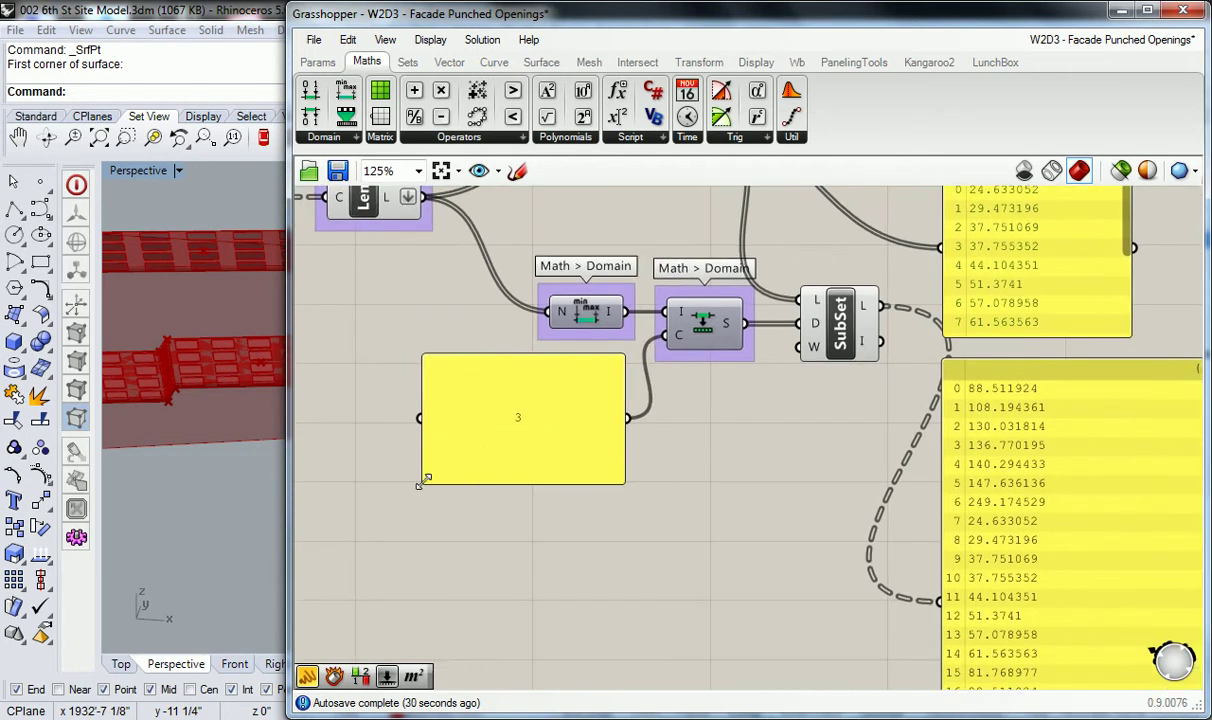
Shrink the panel holding the segment count of 3 below the Bounds component
drag(422, 484, 506, 411)
click(318, 62)
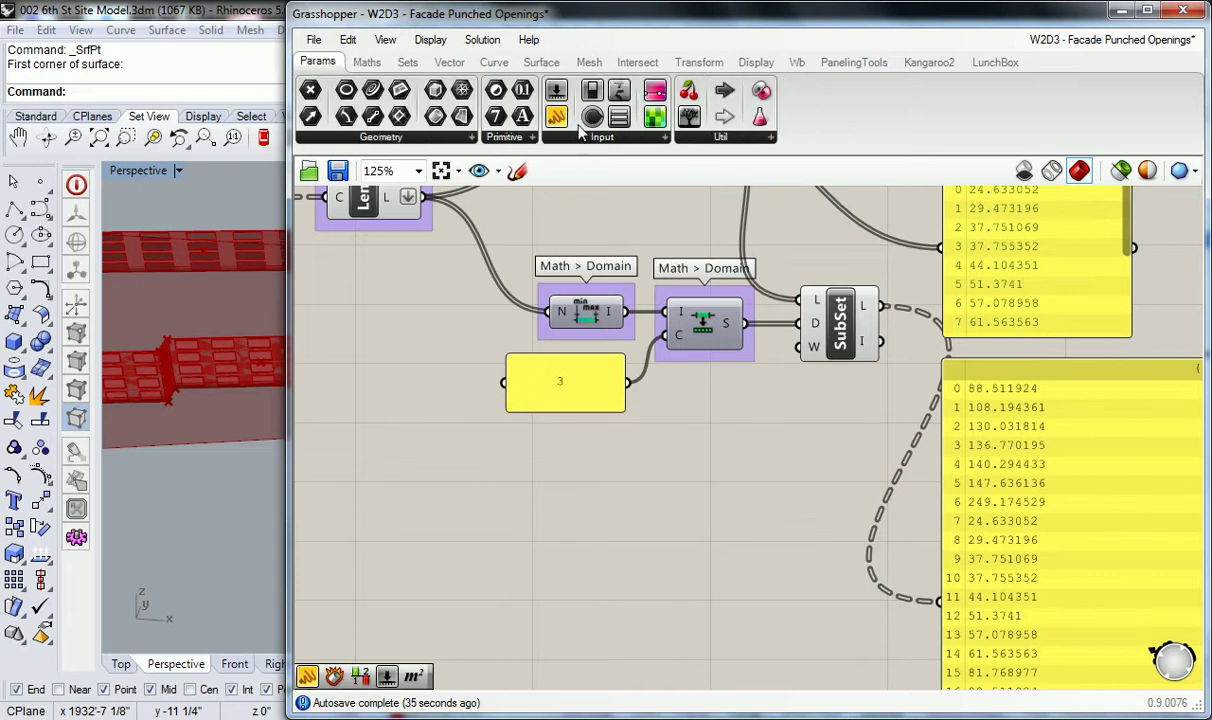
drag(556, 116, 527, 527)
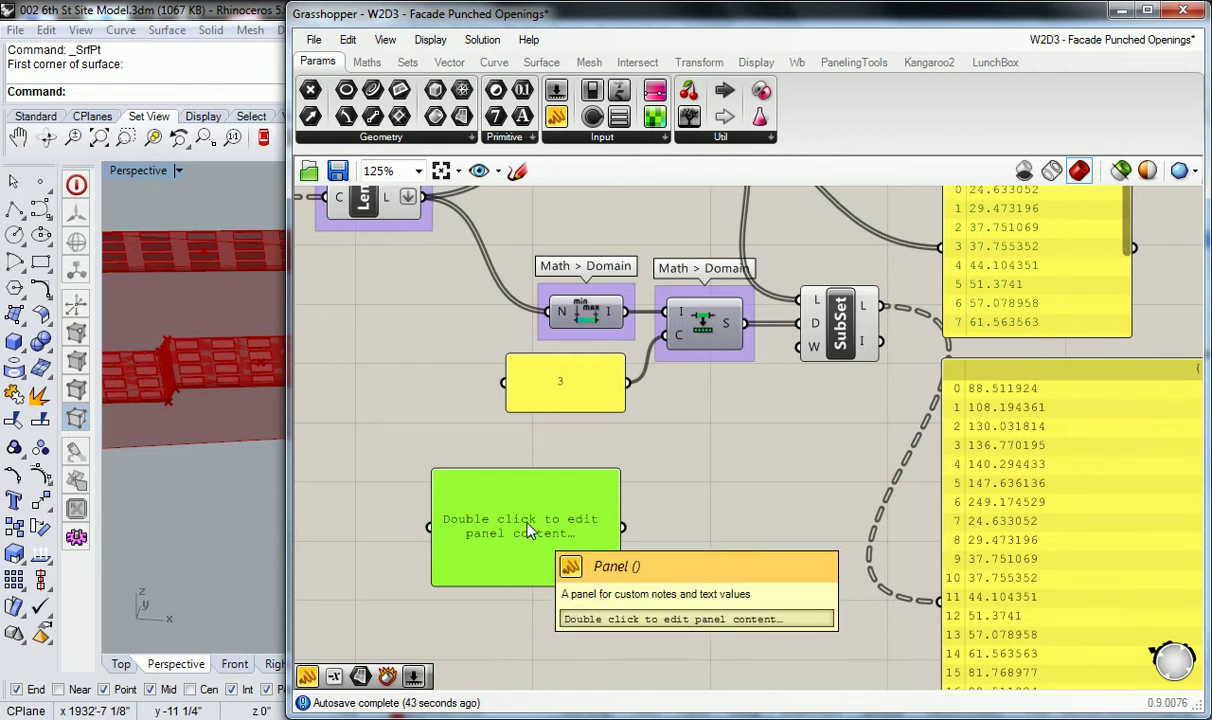
key(Delete)
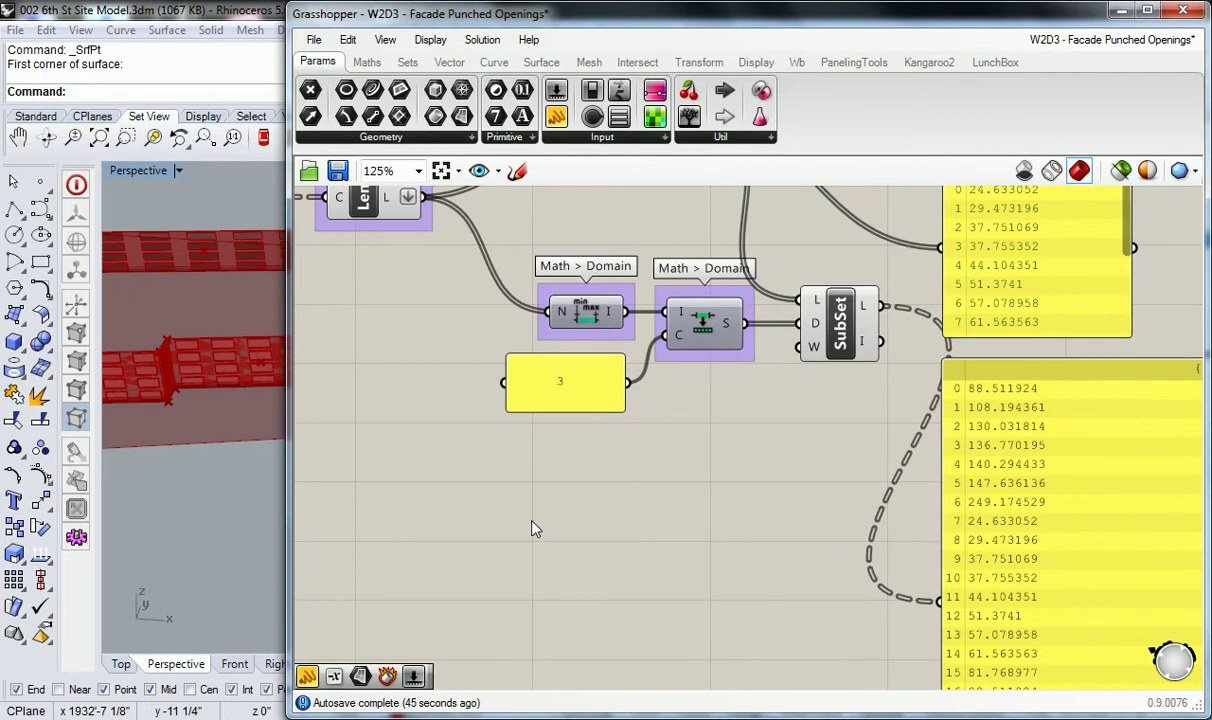
Examine the panel of SubSet values around the boundary between its first and second branches
scroll(698, 476, down, 3)
right_drag(757, 475, 620, 436)
scroll(702, 476, up, 2)
right_drag(766, 499, 656, 440)
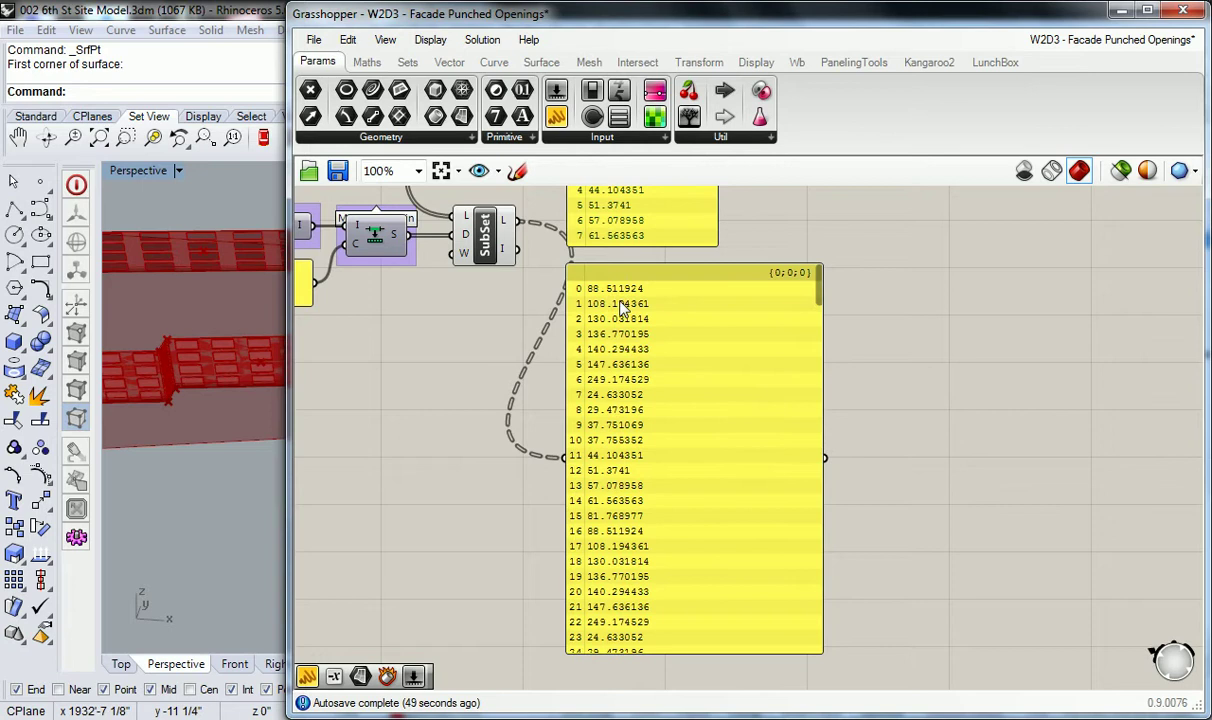
drag(819, 288, 826, 405)
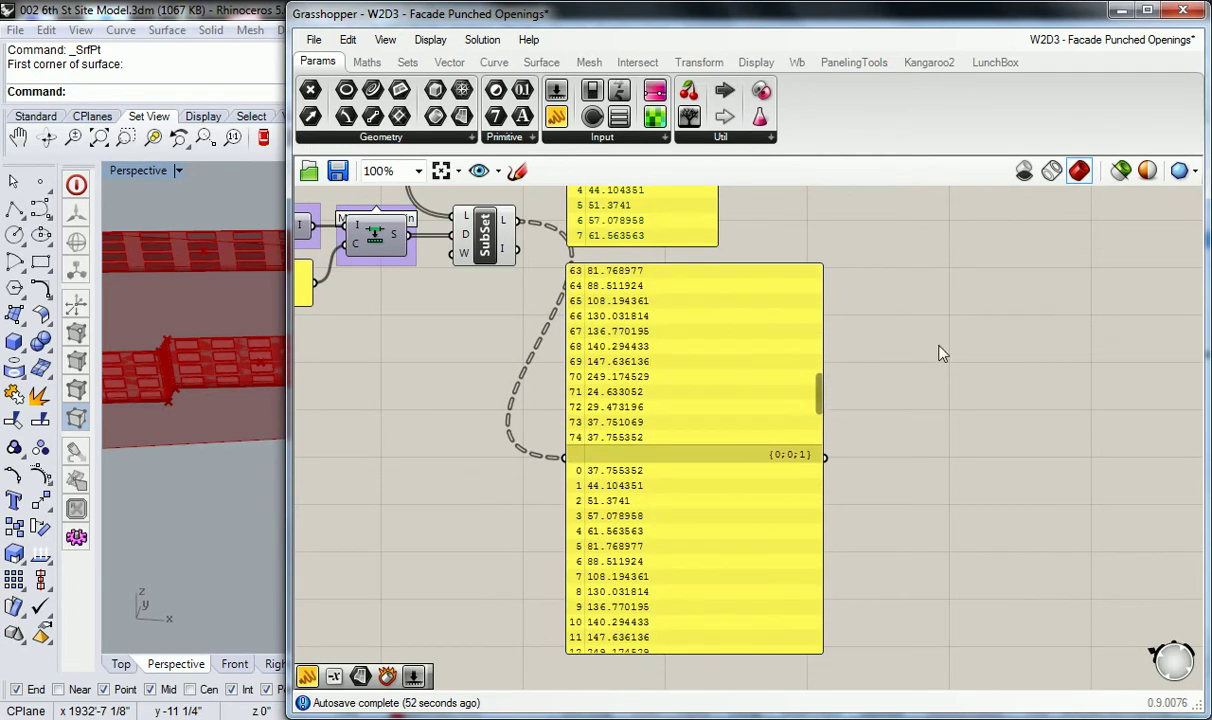
right_drag(939, 350, 939, 528)
scroll(866, 405, down, 2)
right_drag(826, 350, 740, 302)
scroll(540, 368, up, 4)
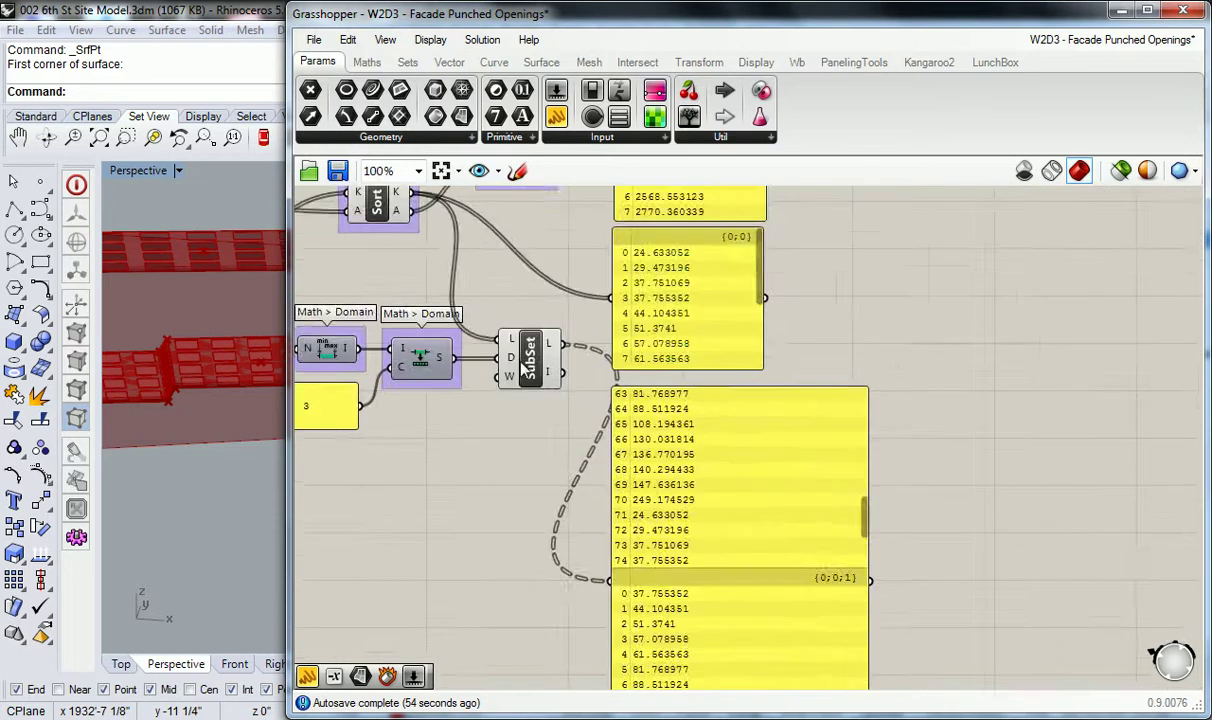
Inspect the branch structure of SubSet's L output and the setting of its Wrap input
scroll(566, 337, down, 2)
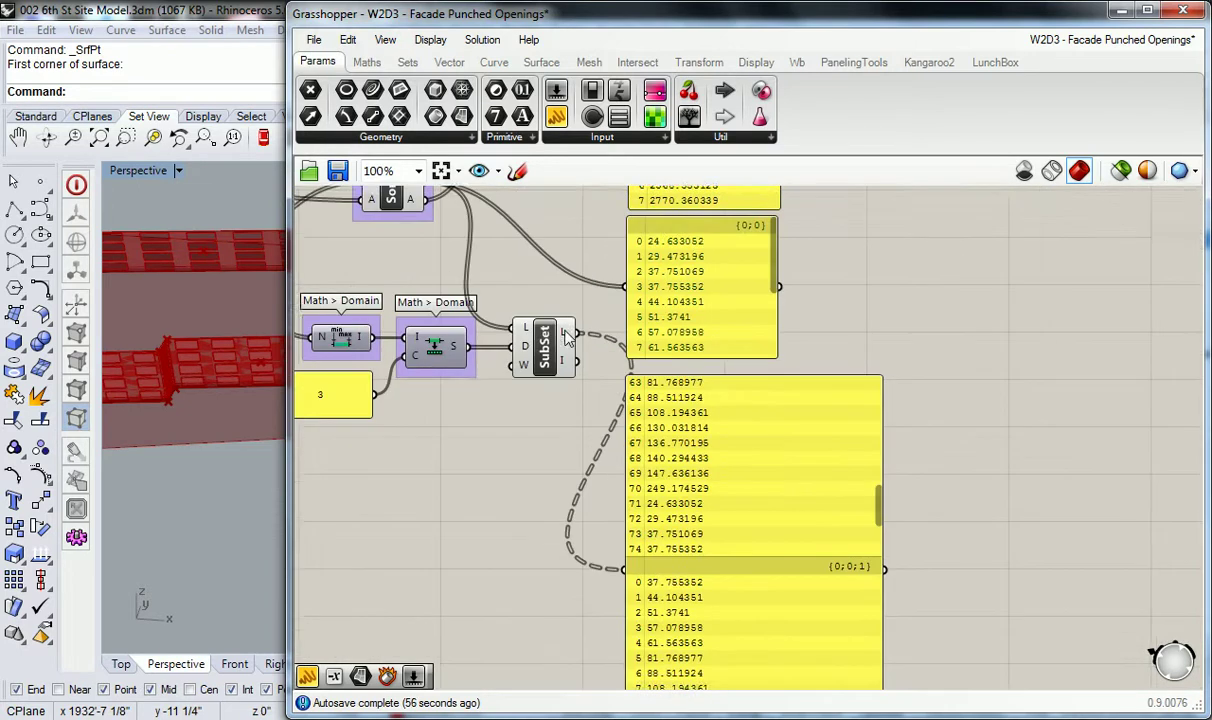
right_drag(483, 397, 620, 432)
right_drag(706, 326, 651, 305)
right_drag(735, 437, 680, 367)
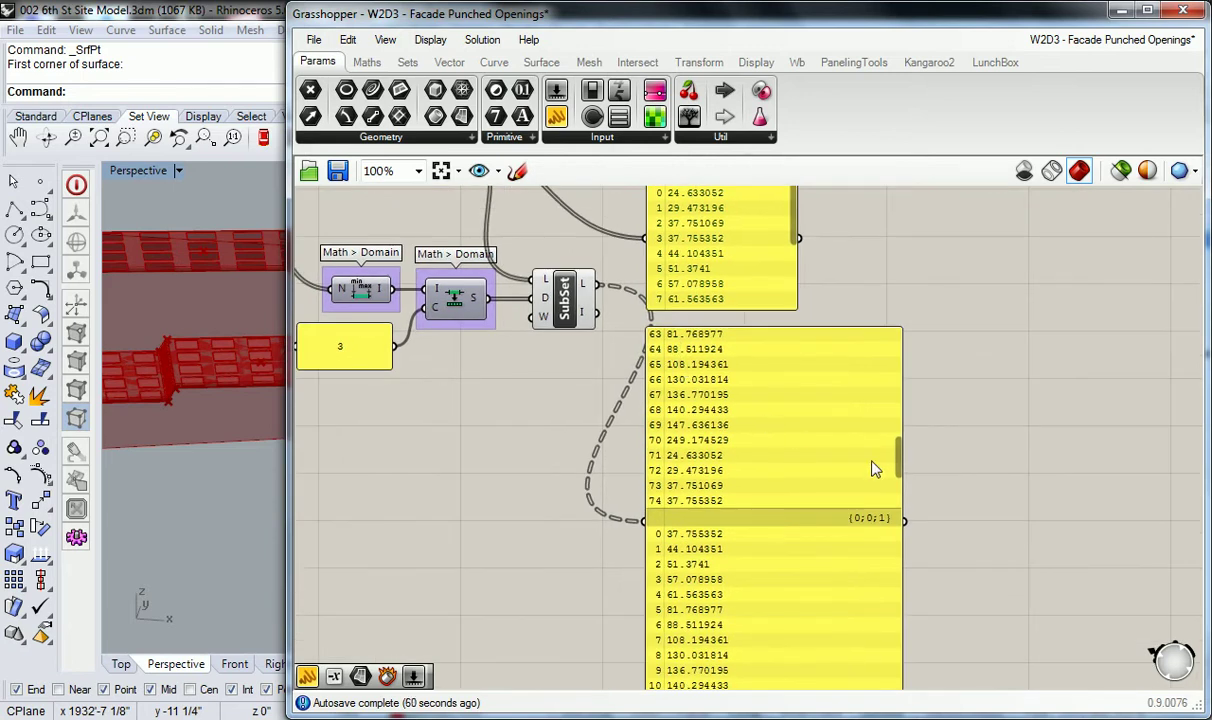
right_drag(811, 278, 782, 384)
mouse_move(515, 388)
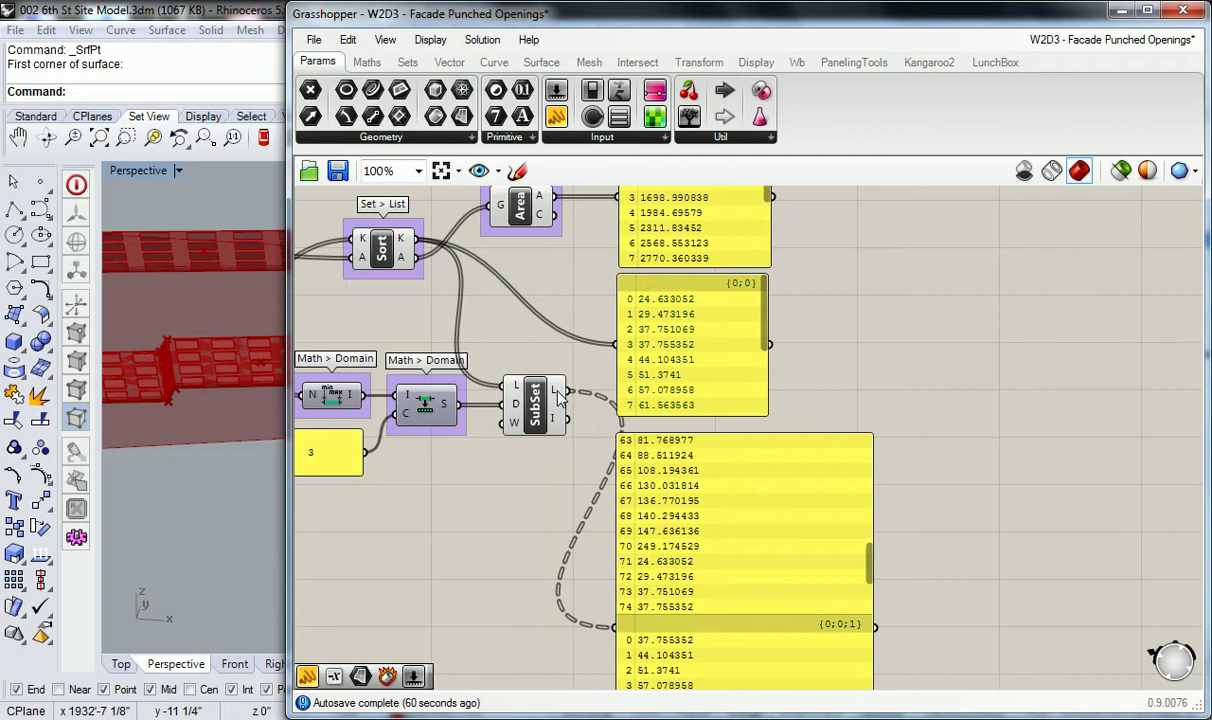
mouse_move(560, 397)
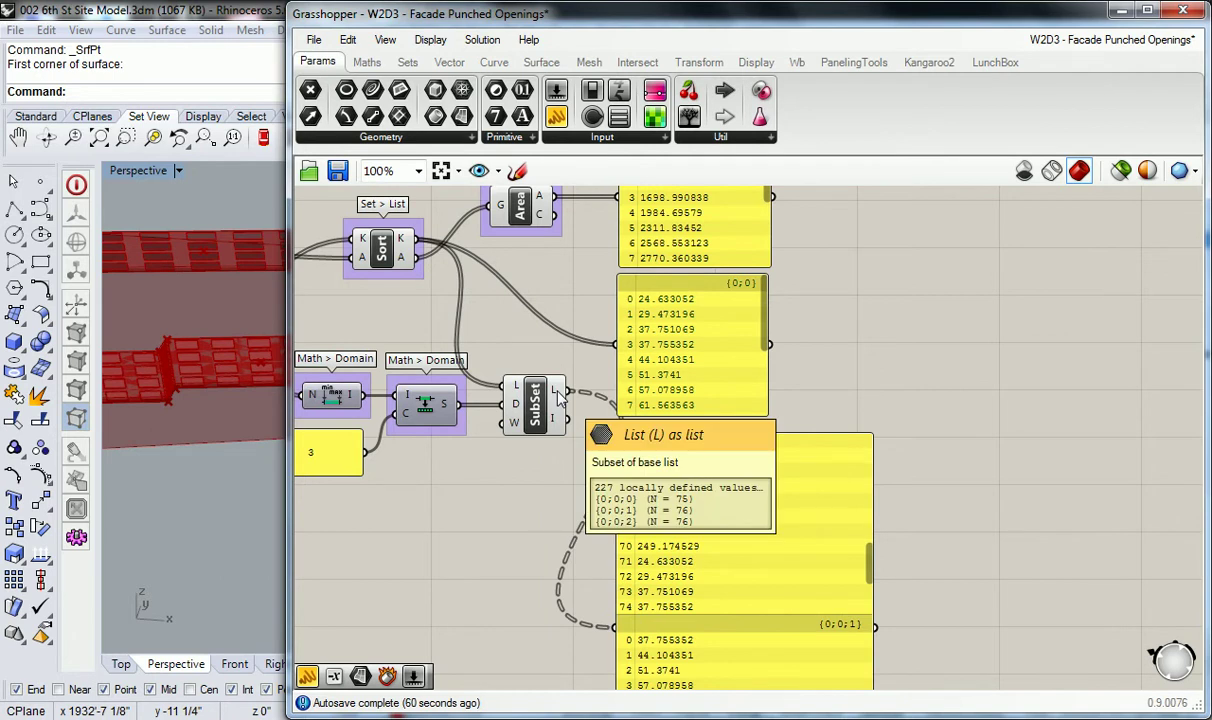
mouse_move(514, 412)
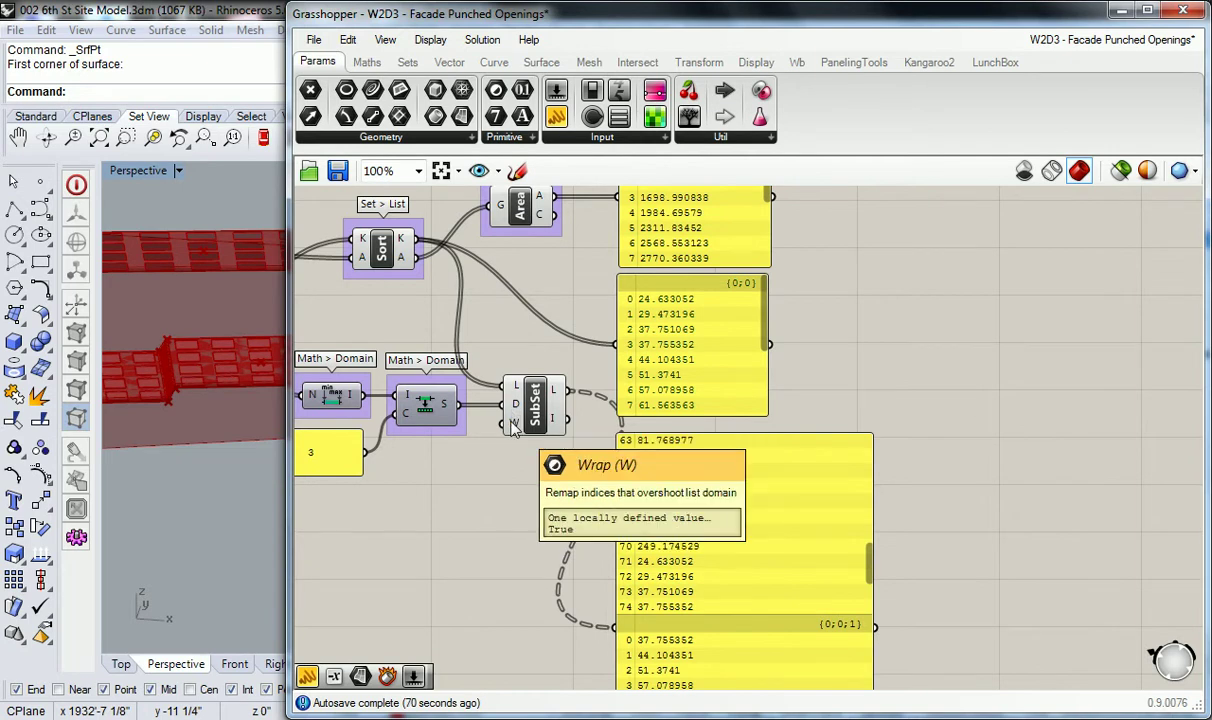
right_drag(659, 440, 622, 404)
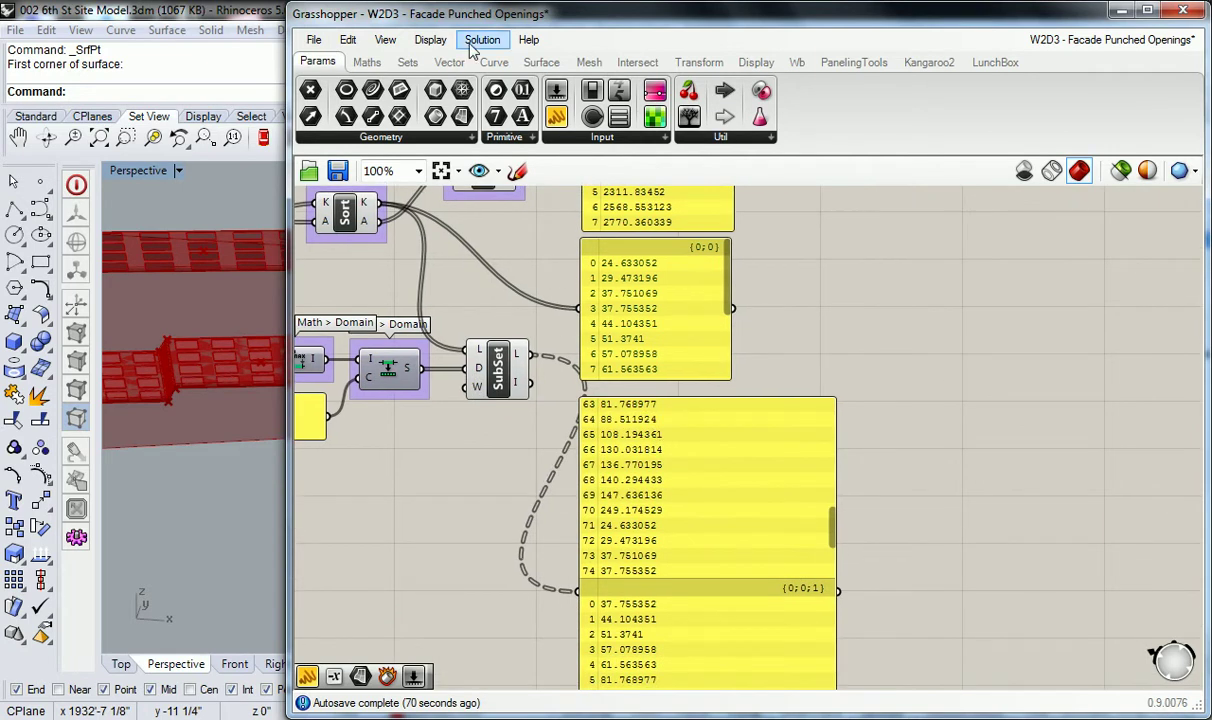
Place a Partition List component on the canvas below SubSet
click(407, 62)
click(390, 137)
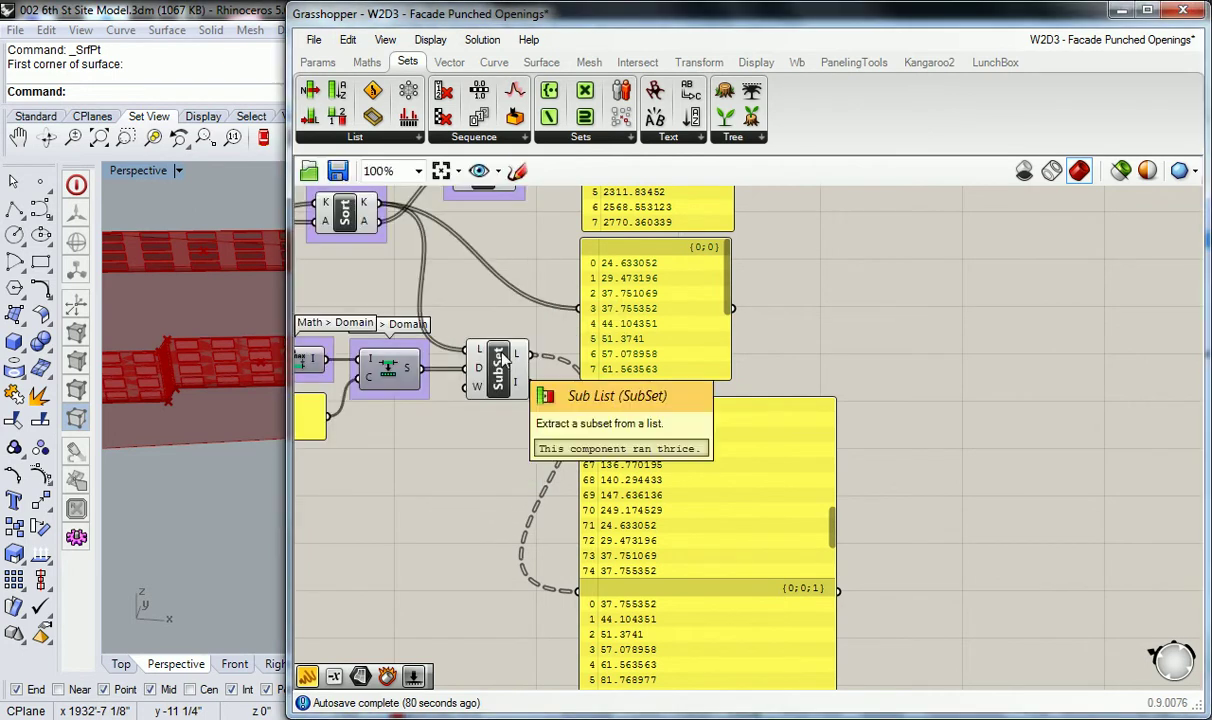
click(372, 137)
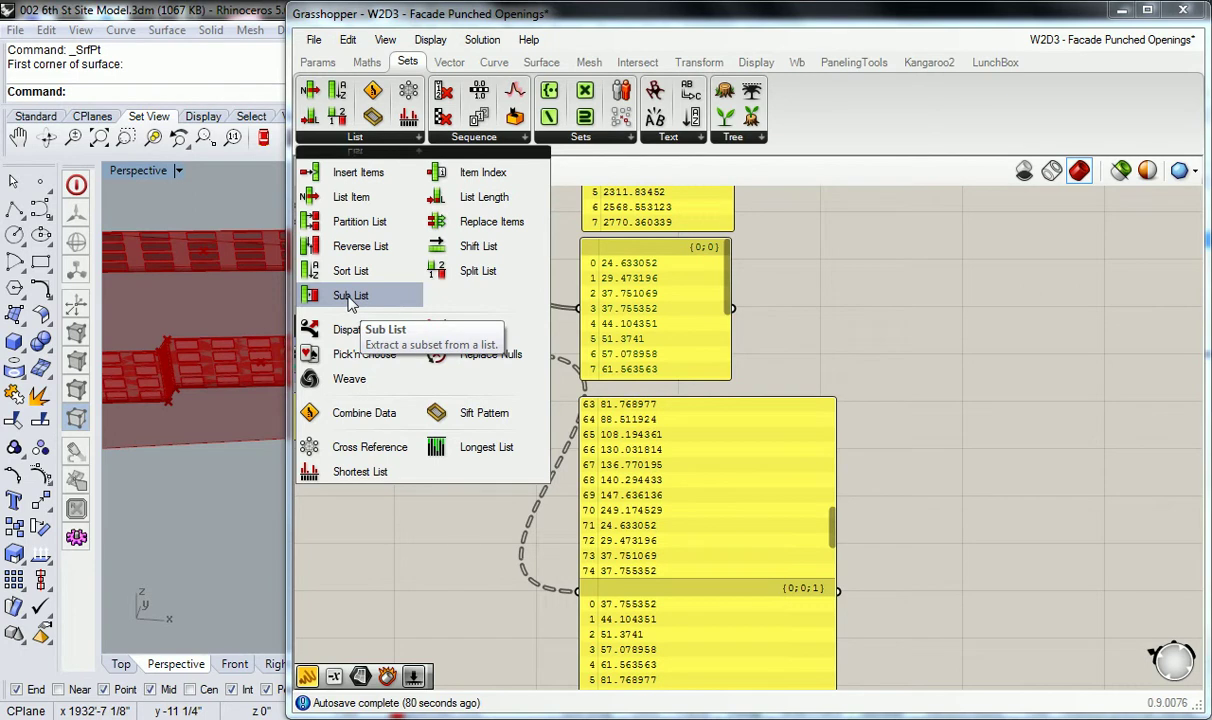
click(350, 228)
click(494, 545)
right_drag(556, 576, 580, 516)
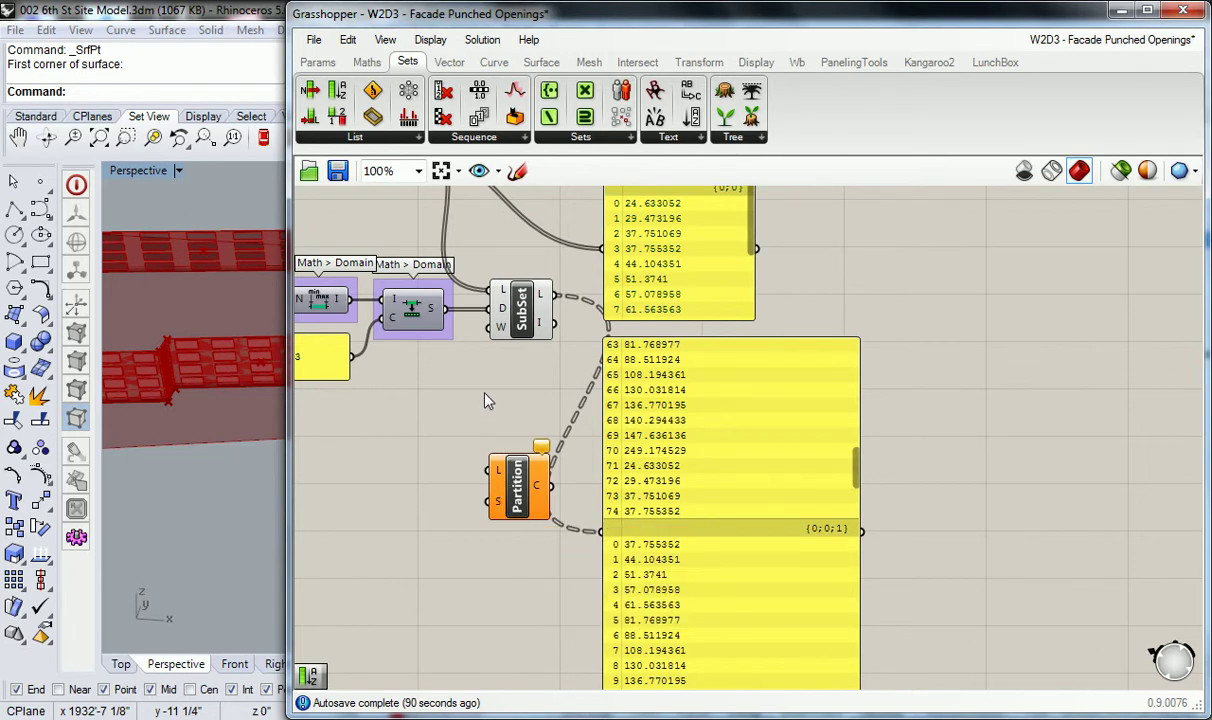
Delete the large panel that shows SubSet's list output
scroll(483, 397, down, 2)
click(636, 418)
key(Delete)
right_drag(571, 398, 638, 405)
scroll(596, 349, up, 2)
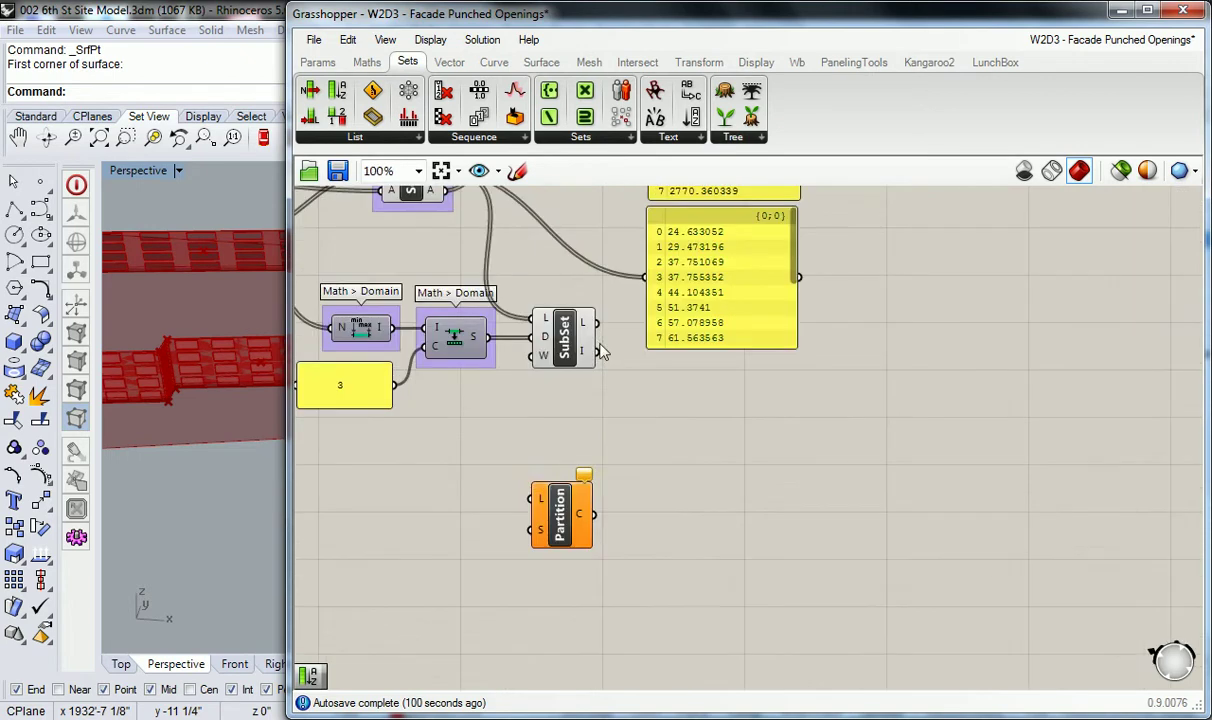
Group the Bounds, Divide Domain and SubSet components together with the segment count panel
right_drag(598, 350, 638, 398)
click(567, 387)
scroll(638, 400, down, 1)
drag(660, 351, 460, 439)
key(ctrl+g)
Move the SubSet group down and to the left, clear of the Partition component
scroll(504, 396, down, 3)
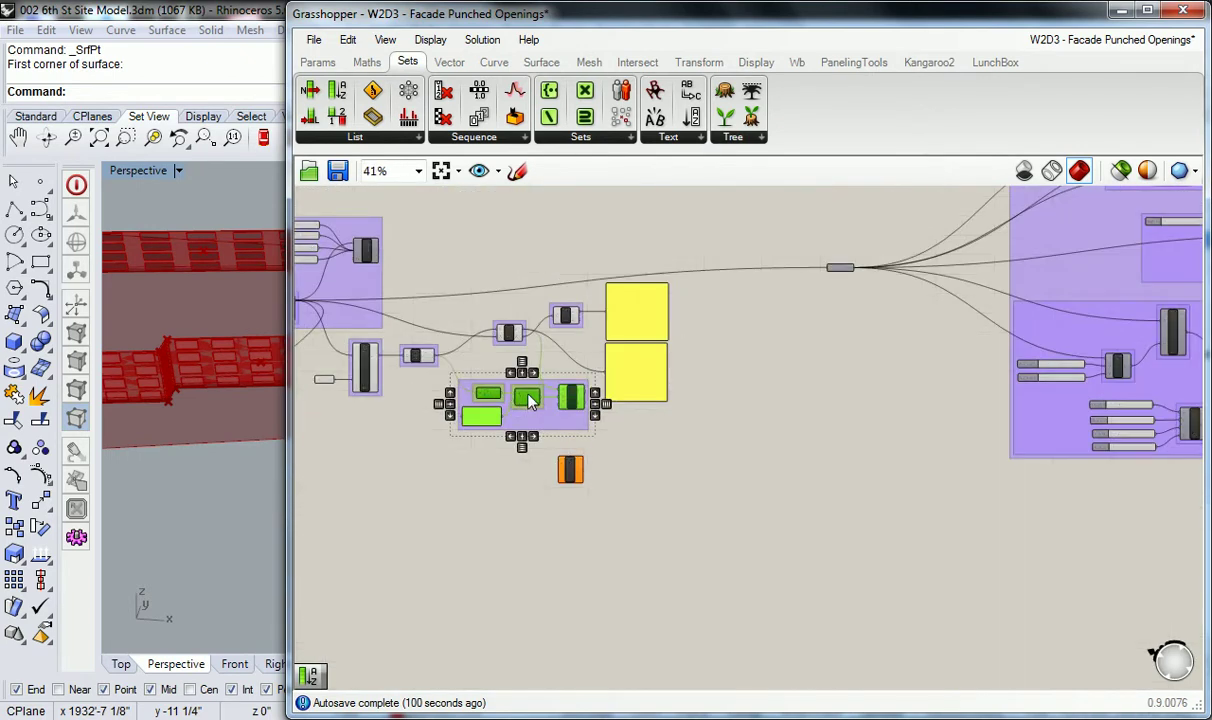
drag(518, 400, 393, 533)
click(500, 452)
scroll(500, 452, up, 2)
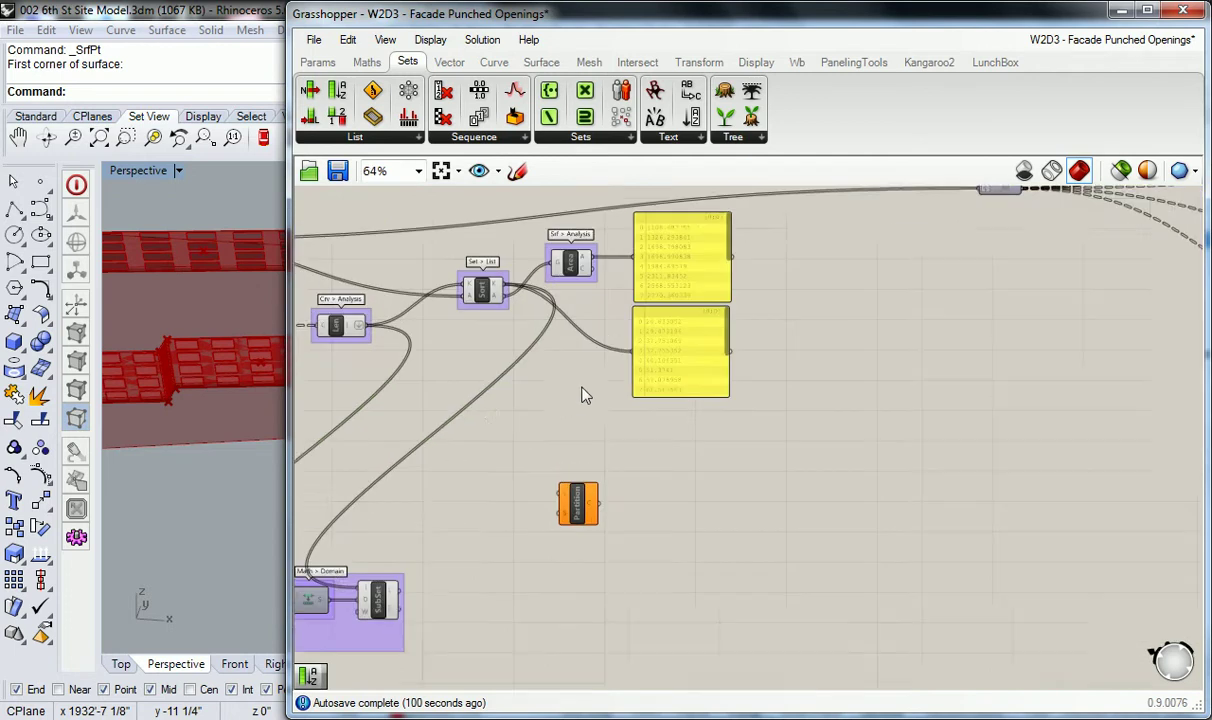
Move the Partition component directly below the panel listing the sorted lengths
right_drag(583, 518, 514, 539)
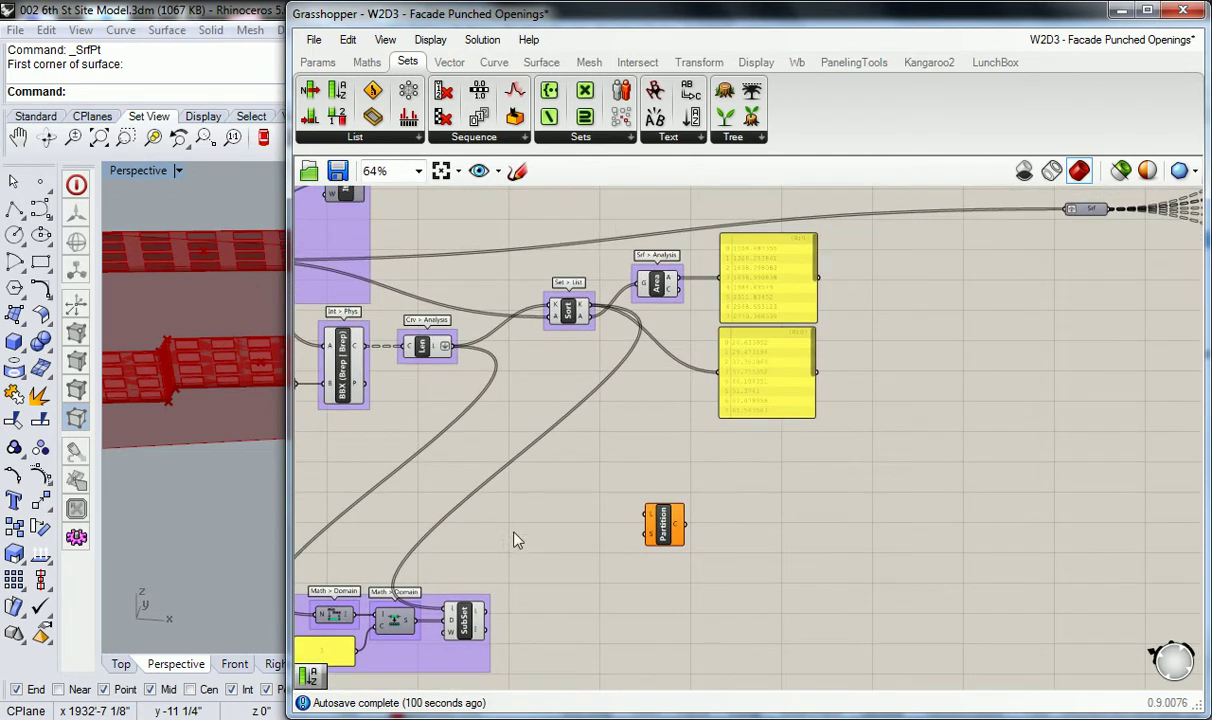
right_drag(591, 505, 539, 549)
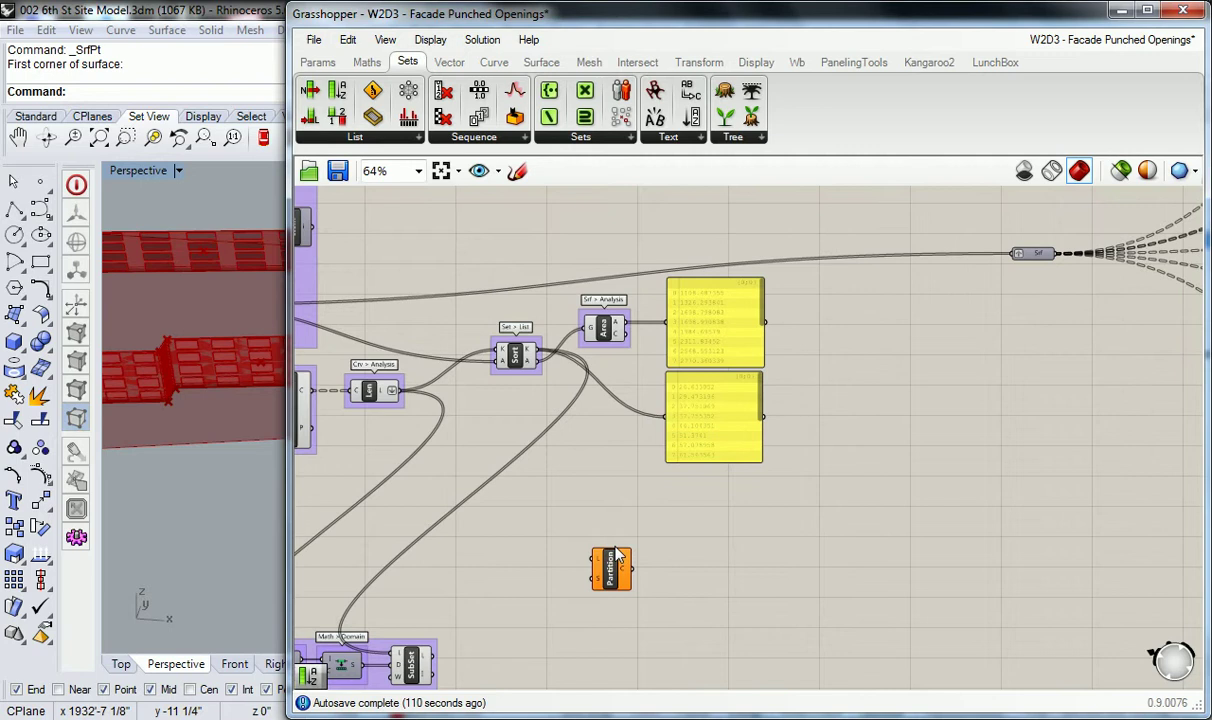
drag(608, 566, 682, 508)
scroll(628, 492, up, 2)
right_drag(540, 485, 656, 494)
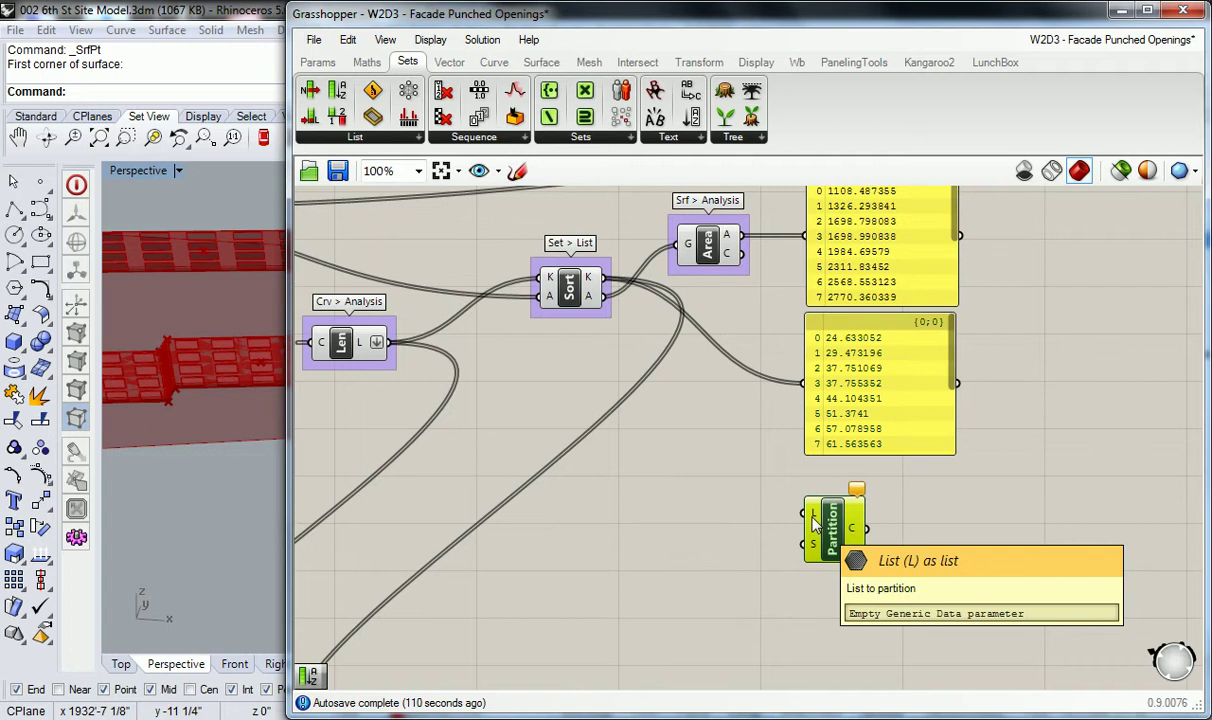
Connect Sort's K output to Partition's L input
click(678, 446)
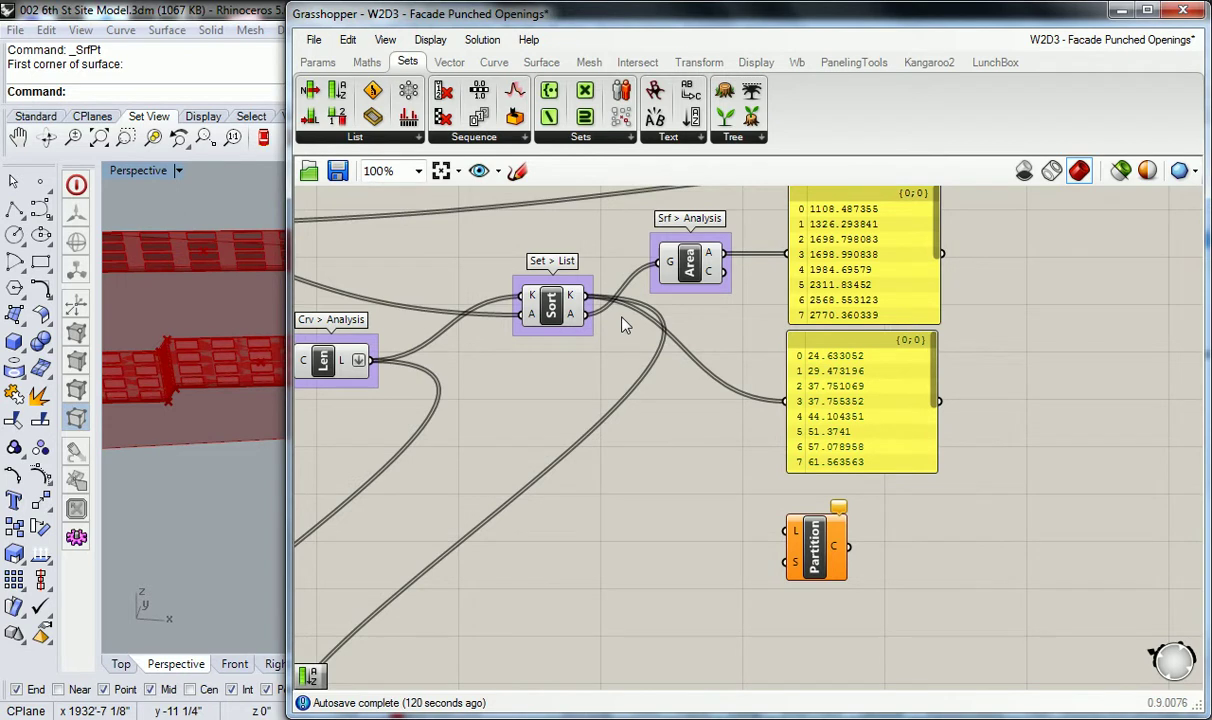
mouse_move(572, 300)
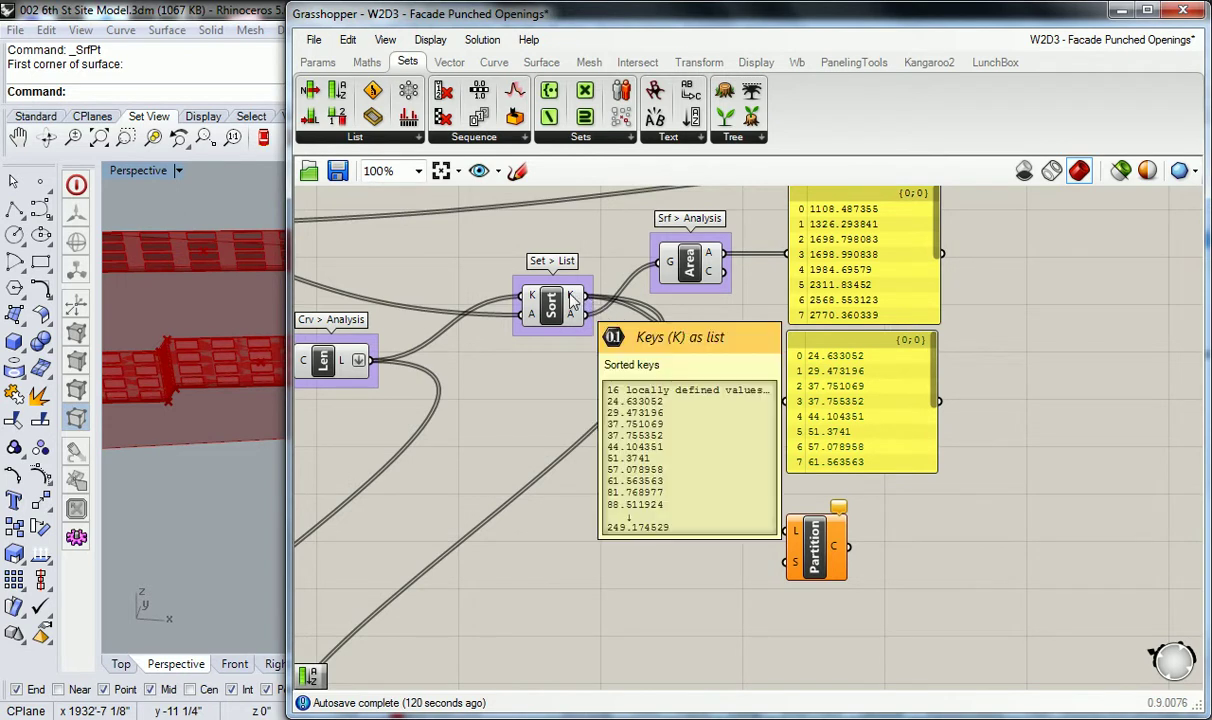
drag(572, 300, 797, 530)
mouse_move(797, 533)
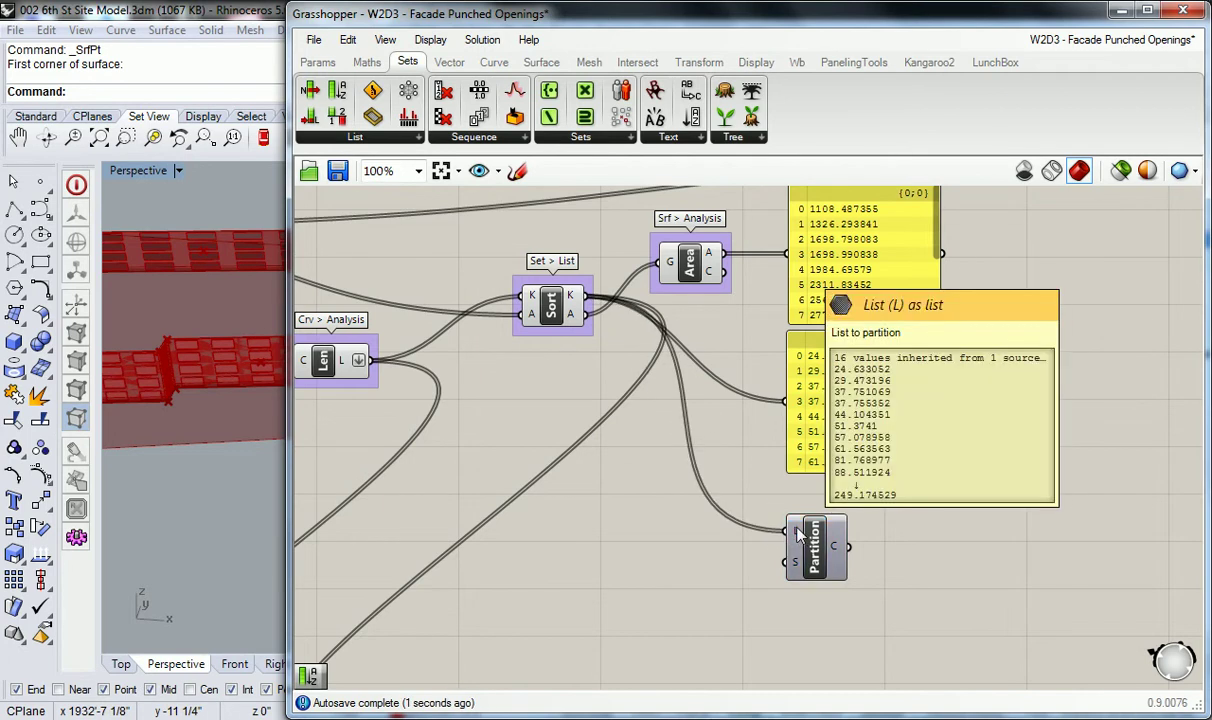
right_drag(753, 517, 723, 508)
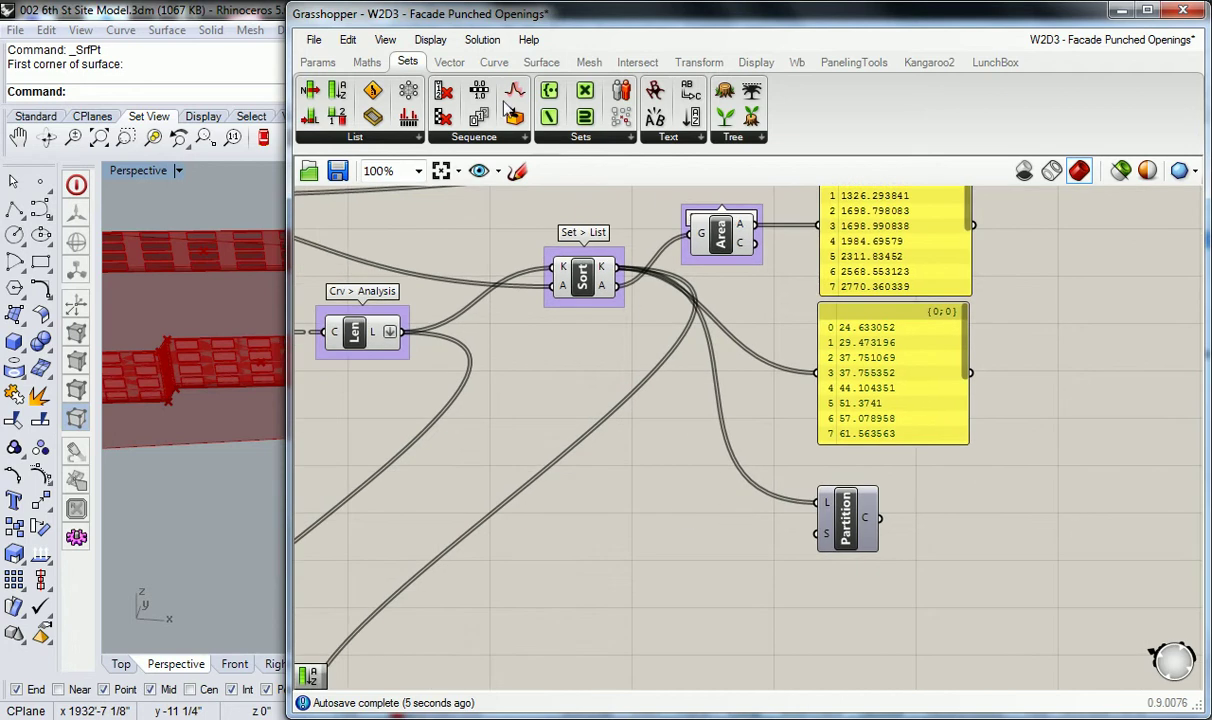
Place a Division component to the left of Partition, level with its S input
click(369, 62)
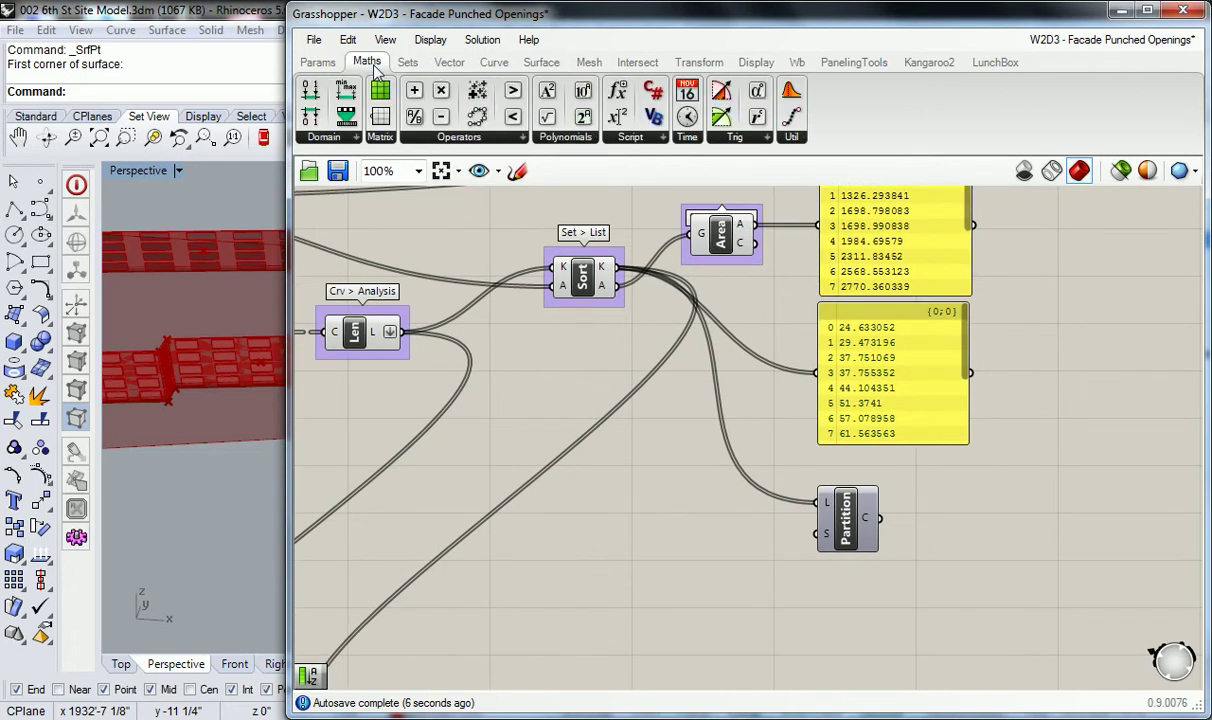
click(520, 139)
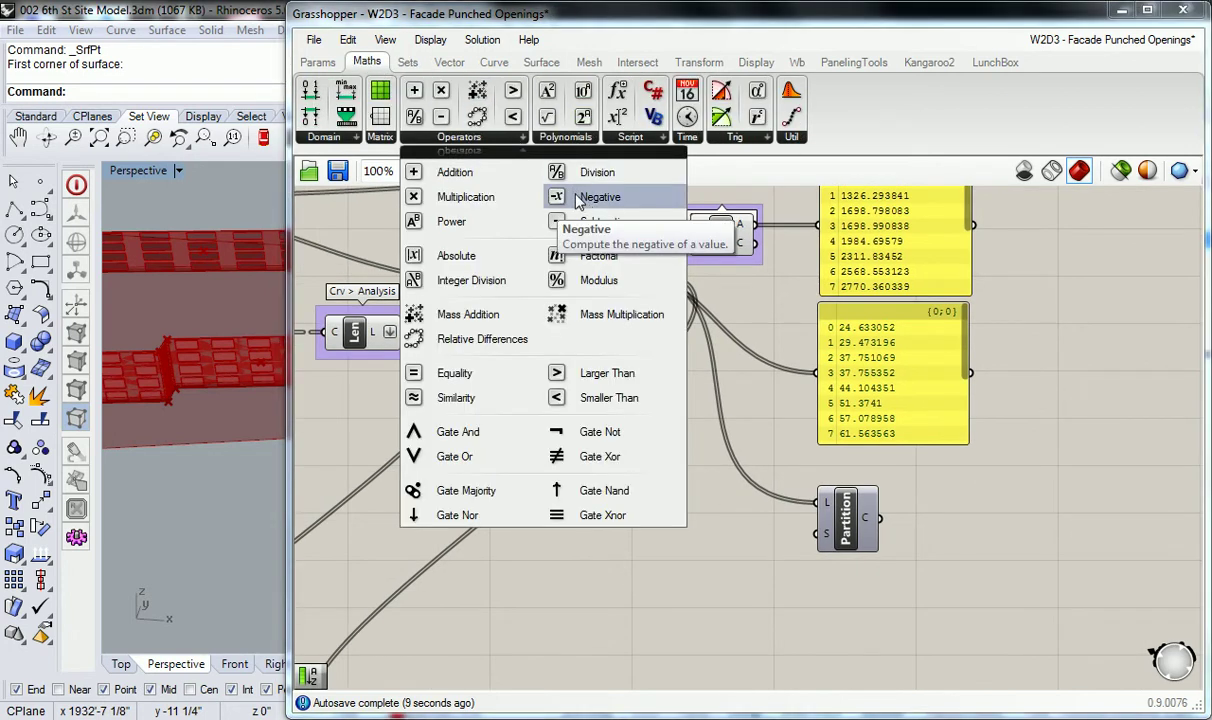
click(579, 174)
click(734, 523)
drag(734, 523, 734, 534)
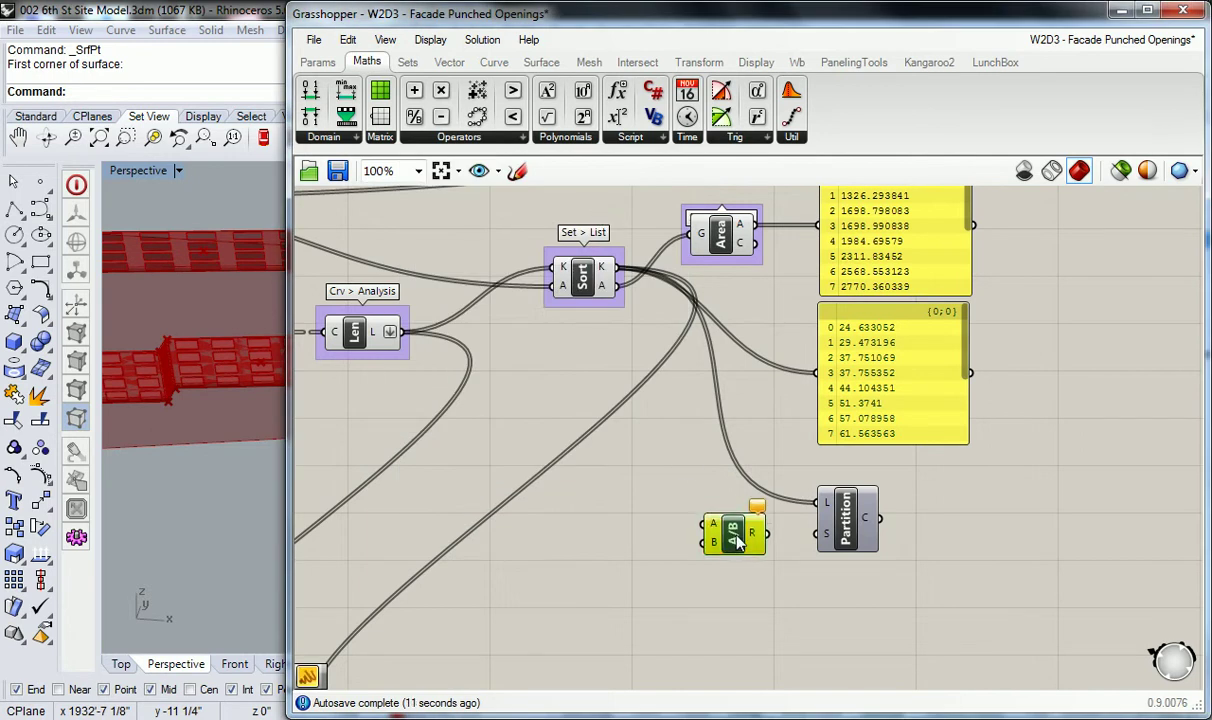
Add a List Length component before Division, feed it the sorted list from Sort, and connect its output to Division's A input
click(683, 458)
click(408, 63)
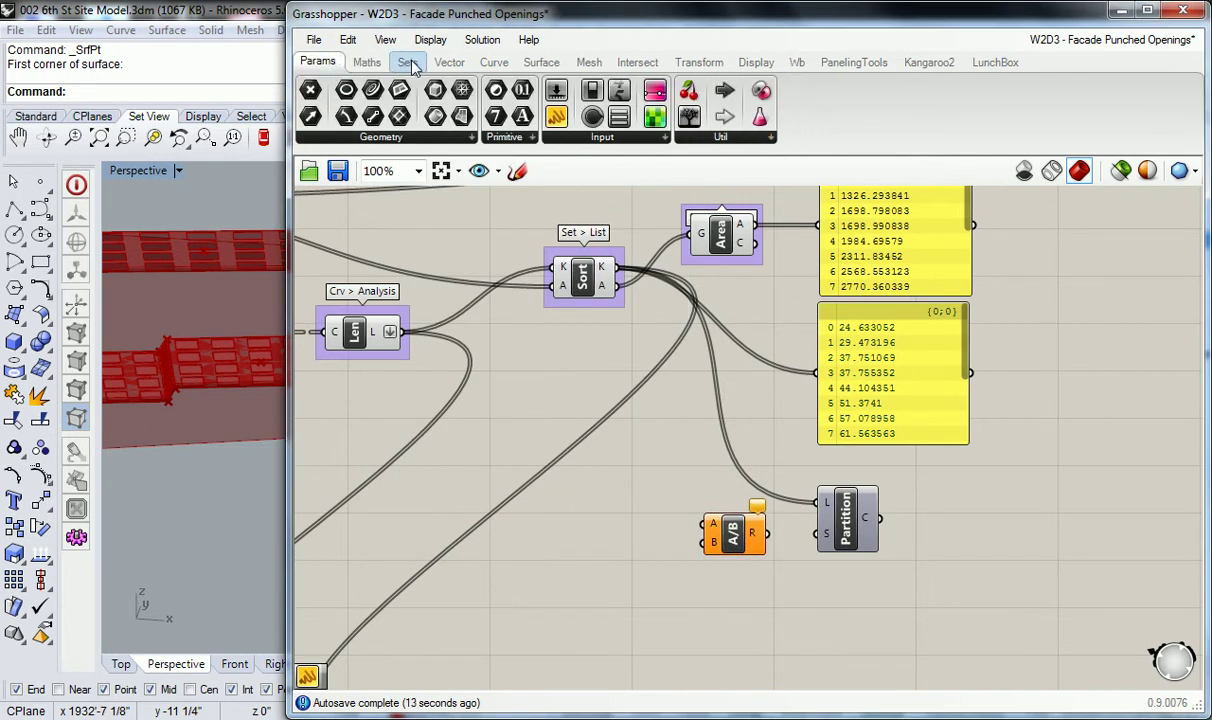
click(390, 136)
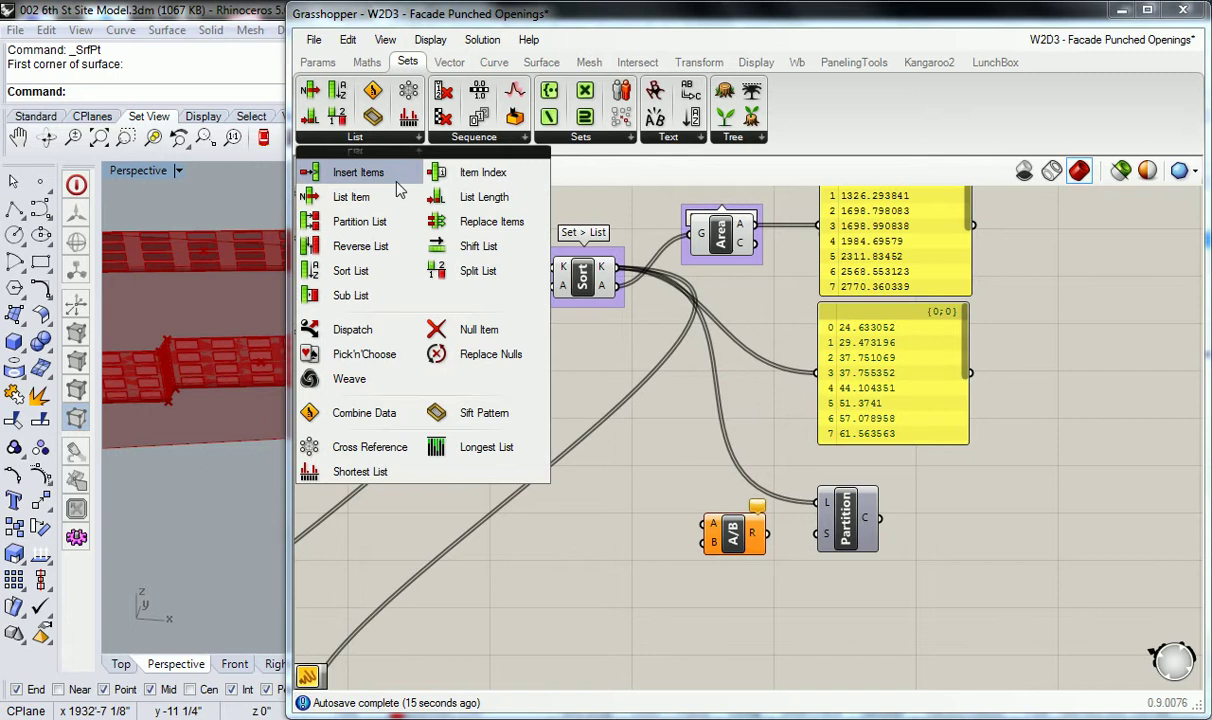
click(479, 197)
click(647, 436)
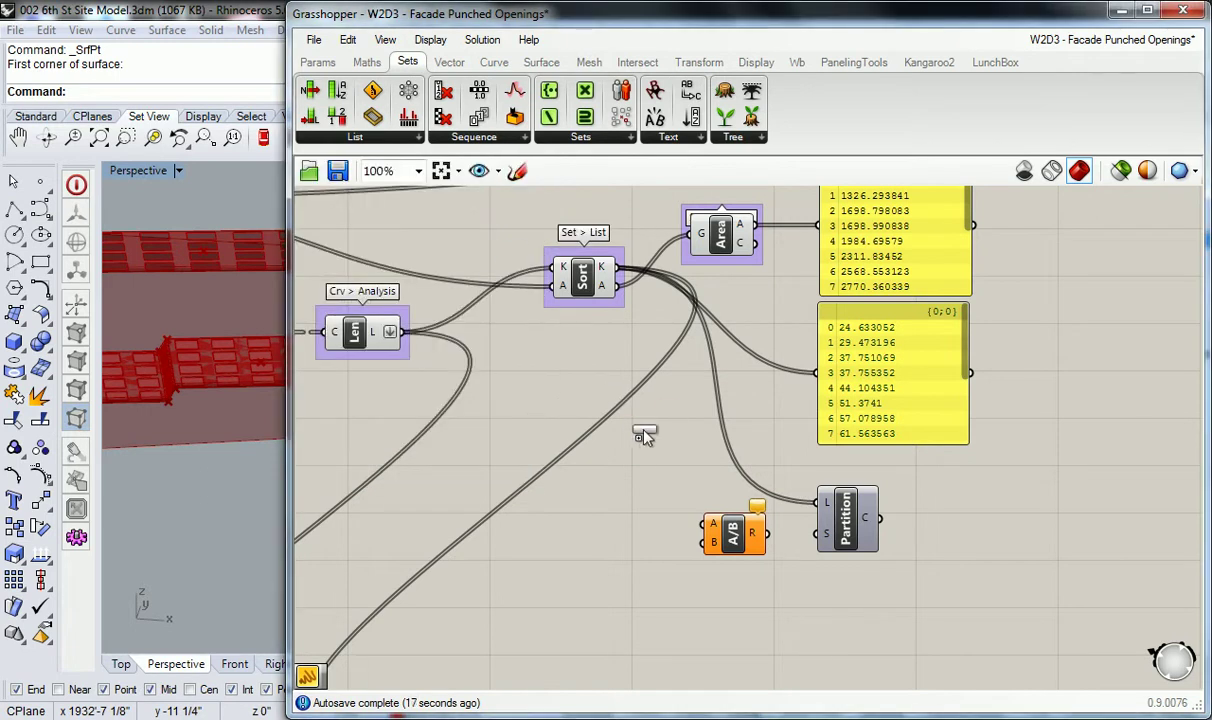
drag(617, 285, 713, 528)
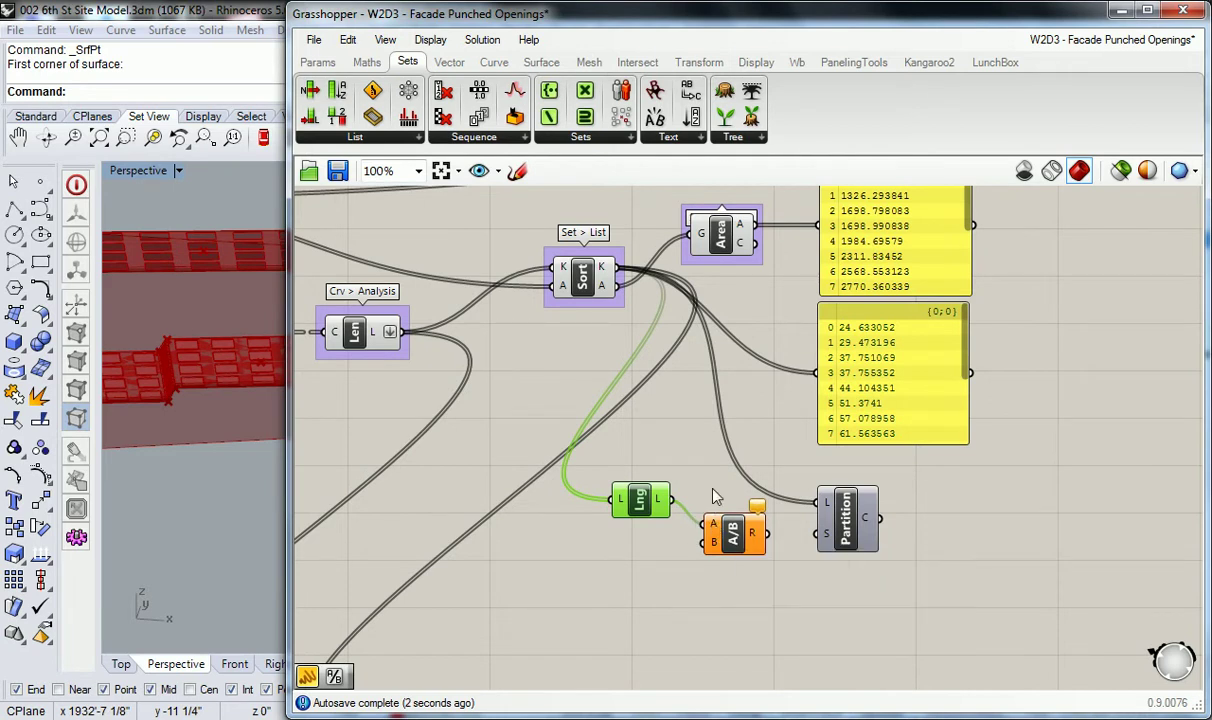
click(663, 522)
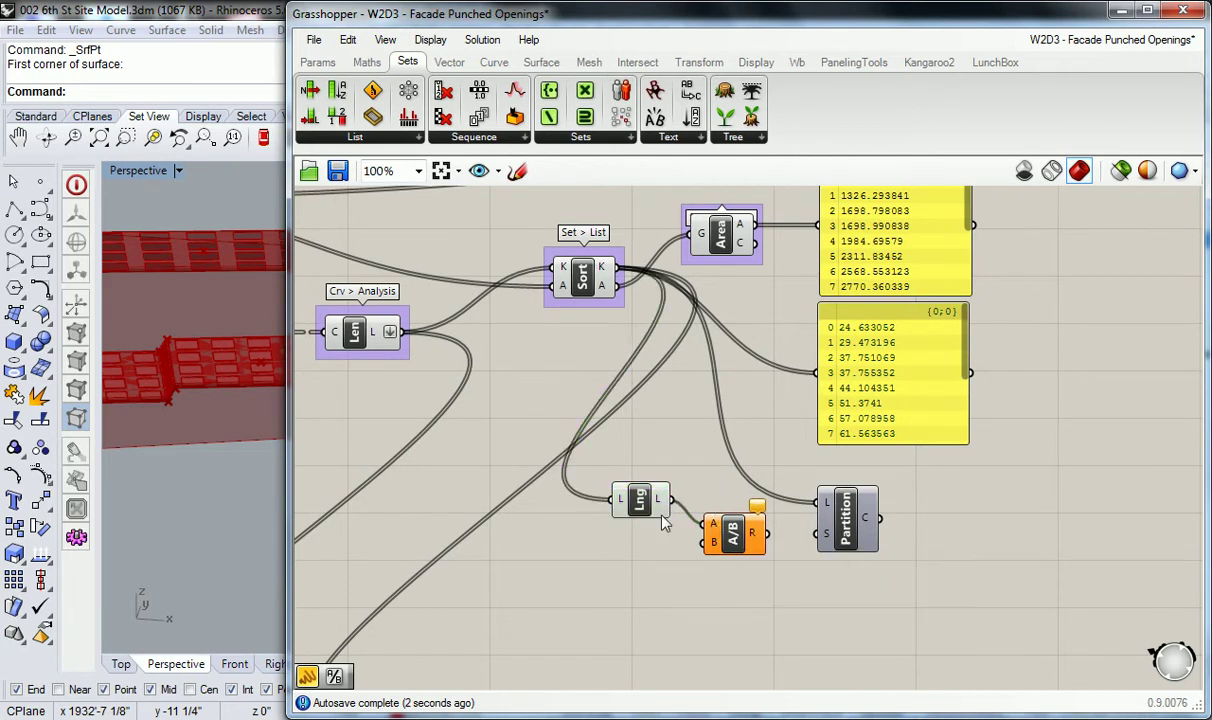
Add a panel with the value 4 below the List Length component
click(318, 62)
drag(567, 197, 600, 510)
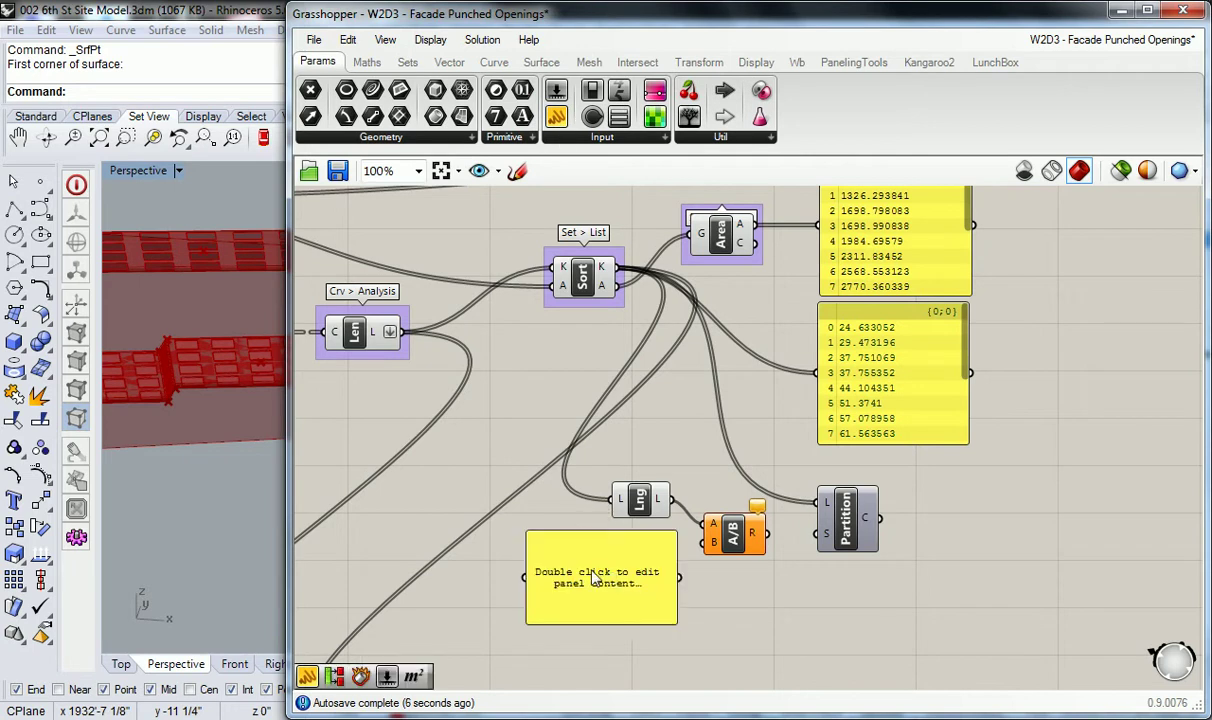
double_click(592, 570)
text(4)
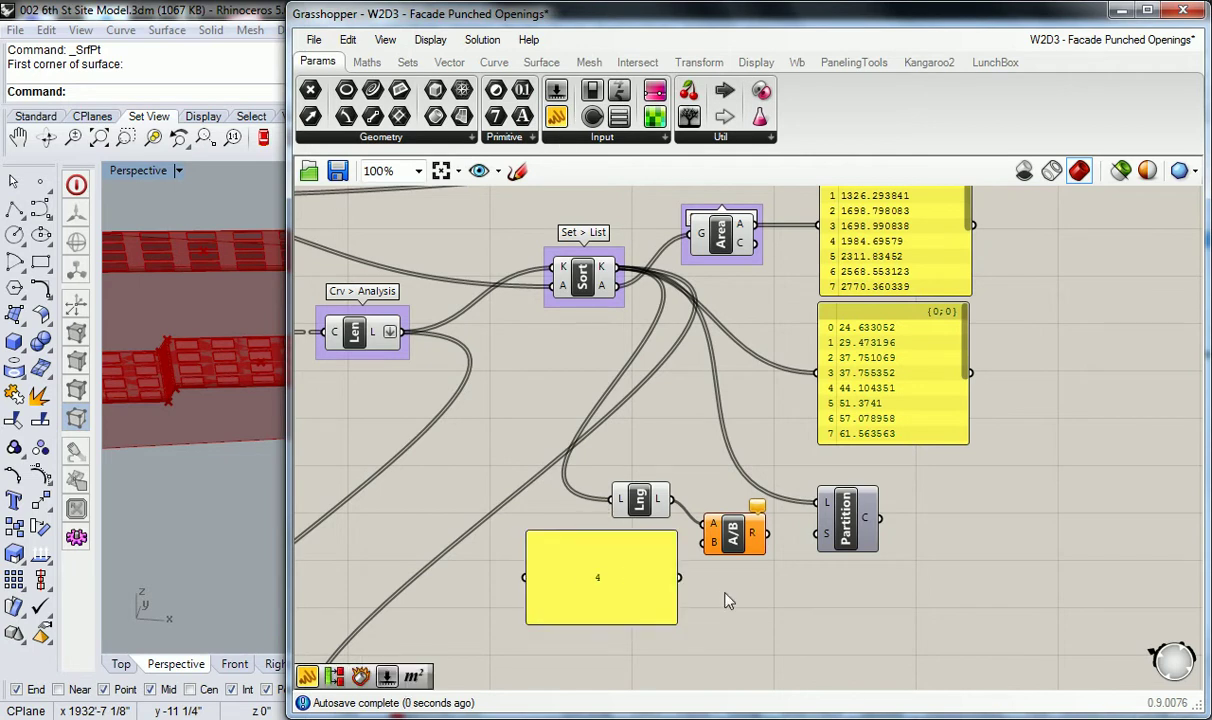
Shrink the 4 panel, connect it to Division's B input, and connect Division's R output to Partition's S input
click(690, 568)
drag(675, 622, 710, 544)
drag(548, 543, 644, 543)
drag(767, 533, 817, 533)
click(960, 523)
Duplicate the sorted lengths panel beside Partition, feed it Partition's C output, and enlarge it to show all groups
right_drag(960, 523, 790, 506)
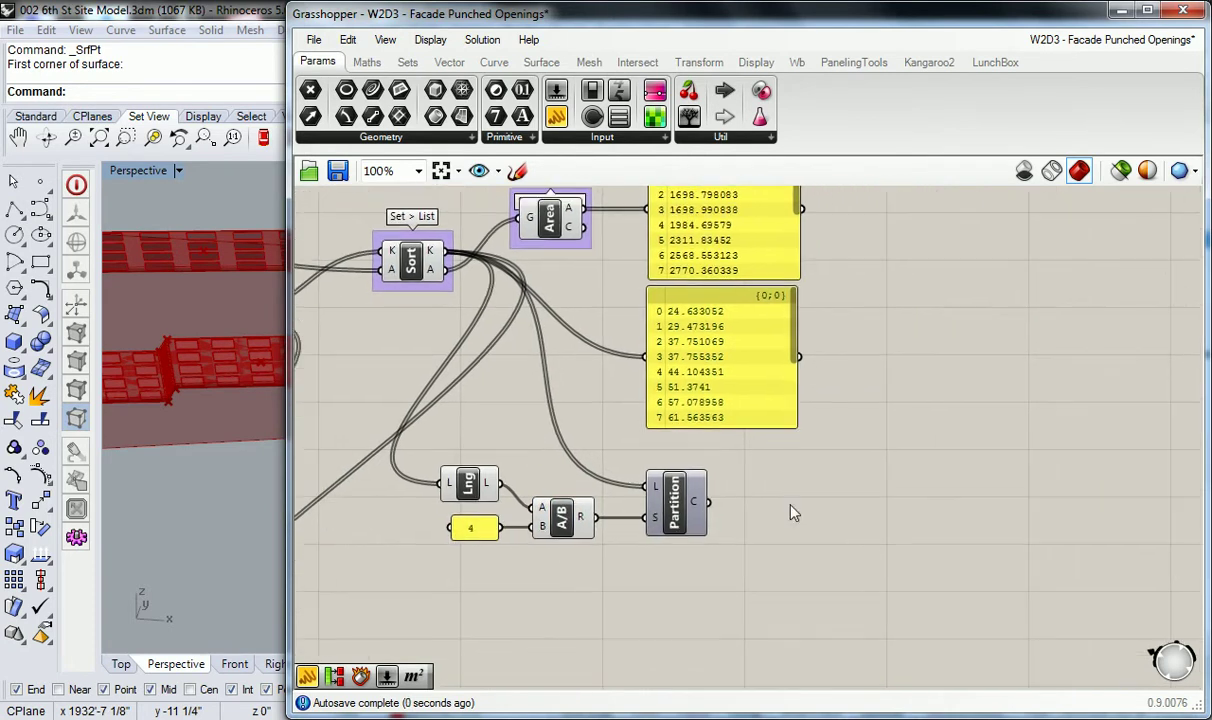
click(737, 342)
alt+drag(738, 349, 838, 490)
drag(718, 514, 744, 498)
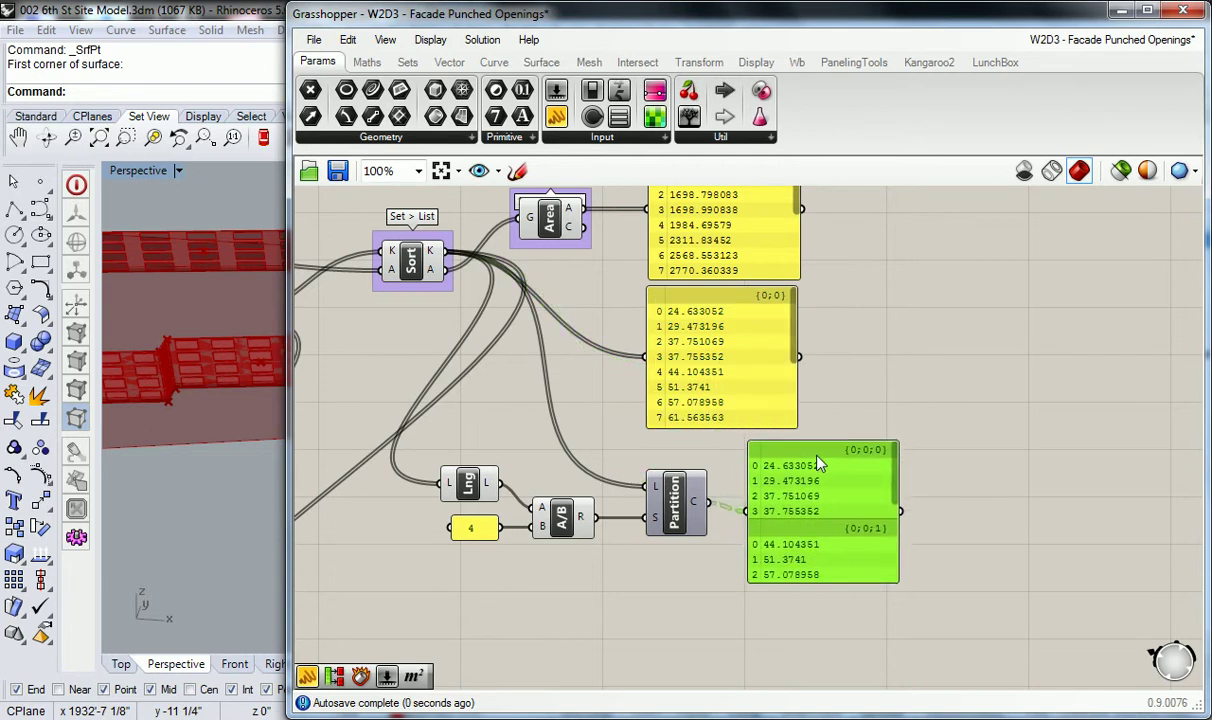
right_drag(909, 535, 860, 400)
scroll(844, 433, down, 2)
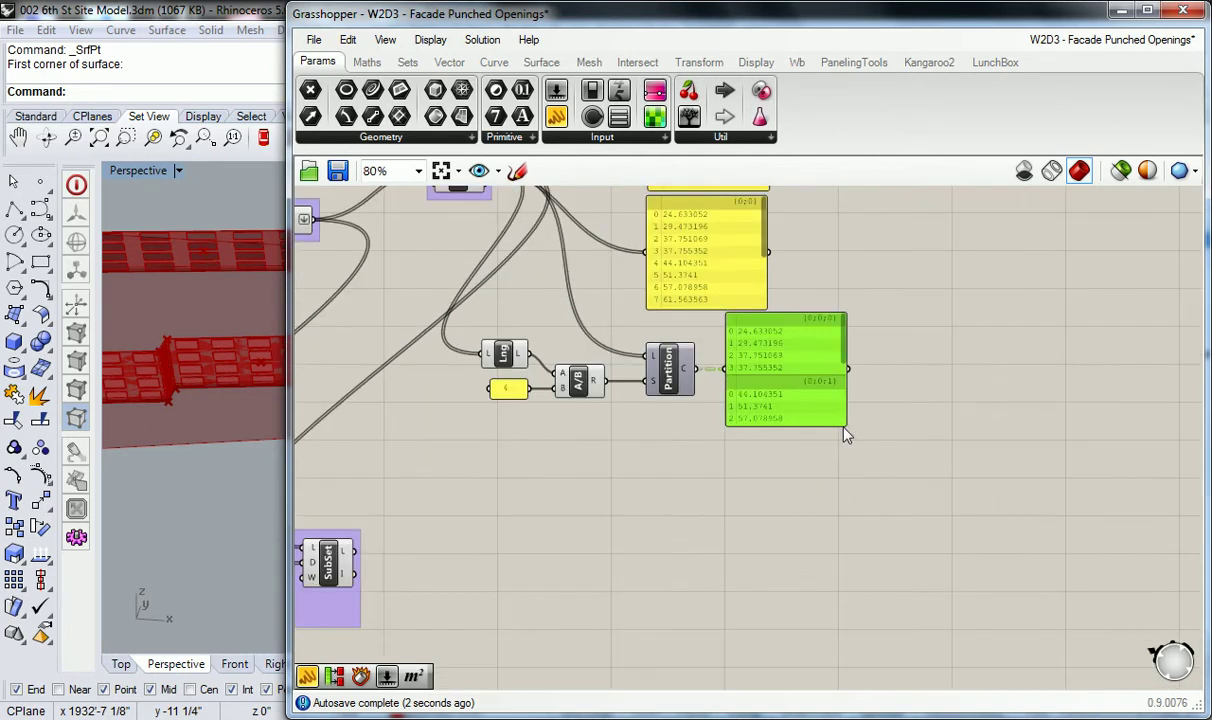
drag(845, 425, 842, 563)
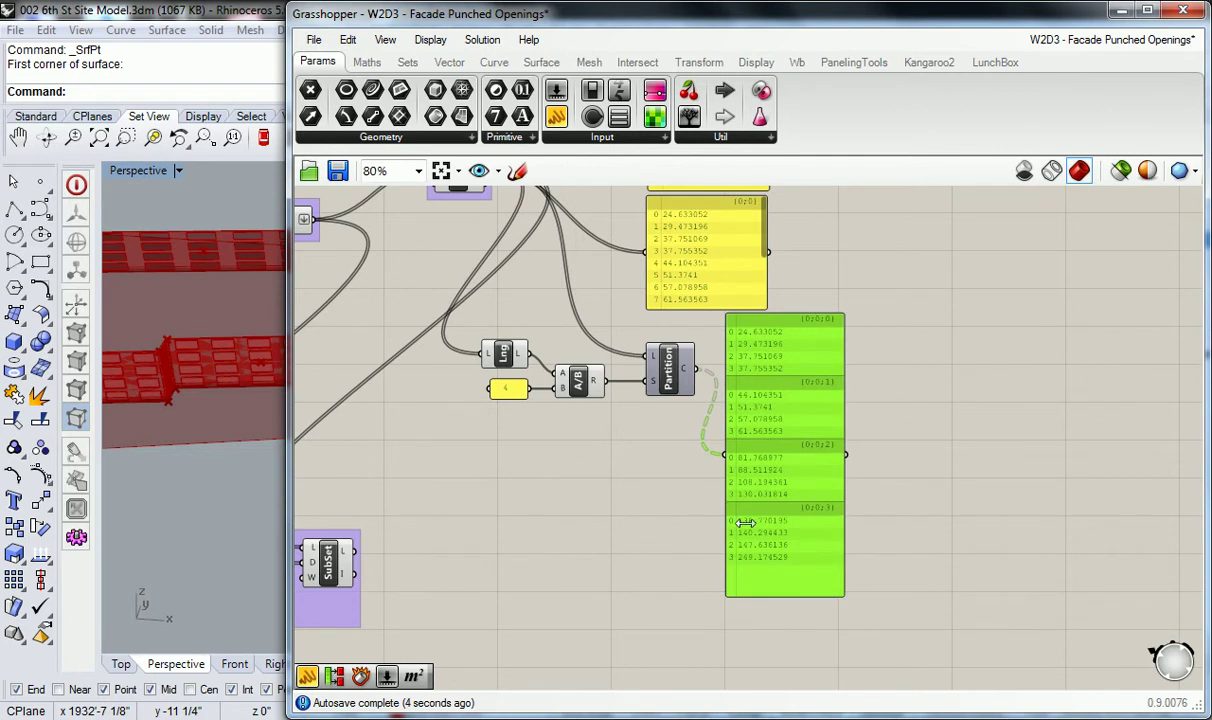
click(619, 392)
Group the Partition component and label the group "Set > List"
scroll(619, 392, up, 2)
right_drag(660, 462, 528, 364)
scroll(582, 352, down, 1)
scroll(560, 338, up, 1)
scroll(530, 368, down, 1)
right_drag(542, 293, 606, 390)
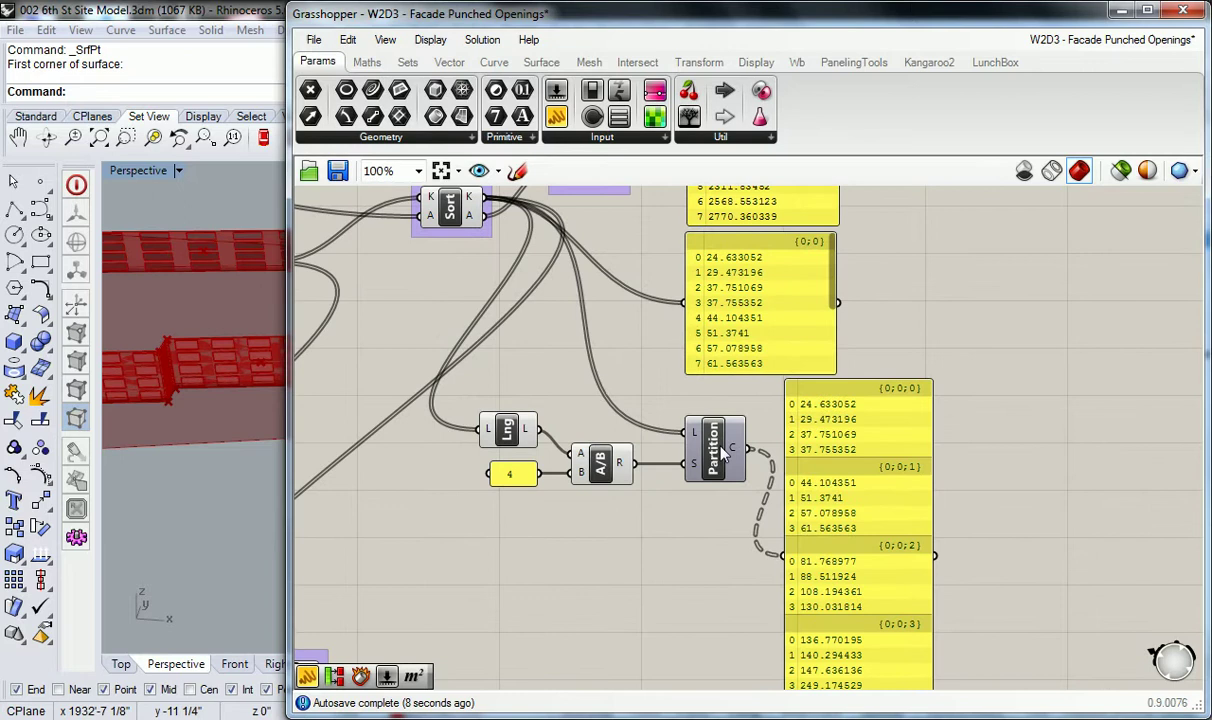
click(716, 444)
key(ctrl+g)
click(673, 392)
right_click(718, 411)
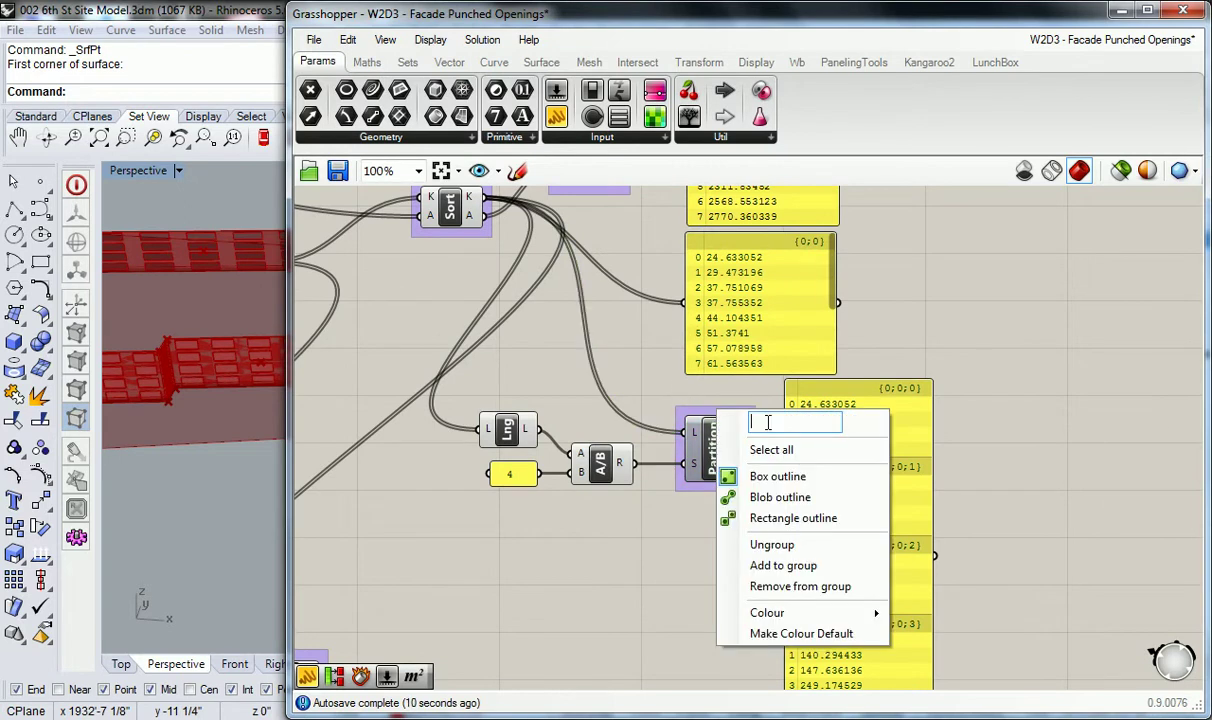
text(Set > List)
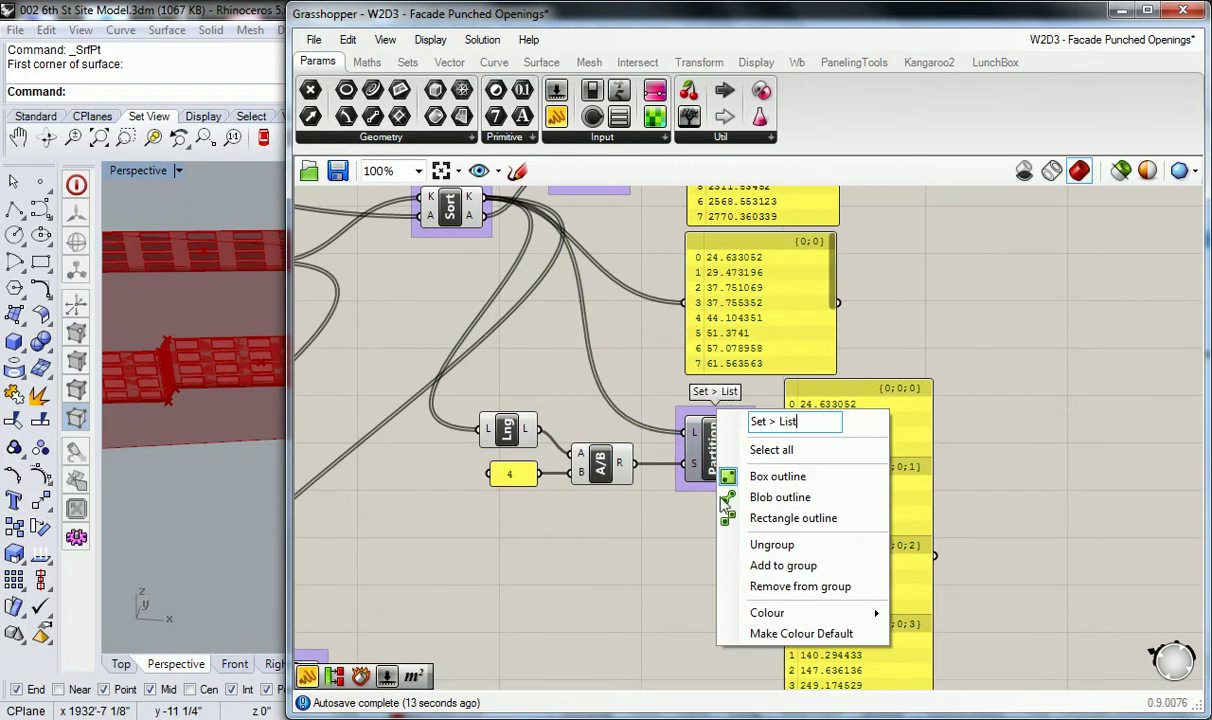
key(Return)
Delete the old SubSet group with its domain components and panel
scroll(651, 548, down, 1)
scroll(651, 548, down, 1)
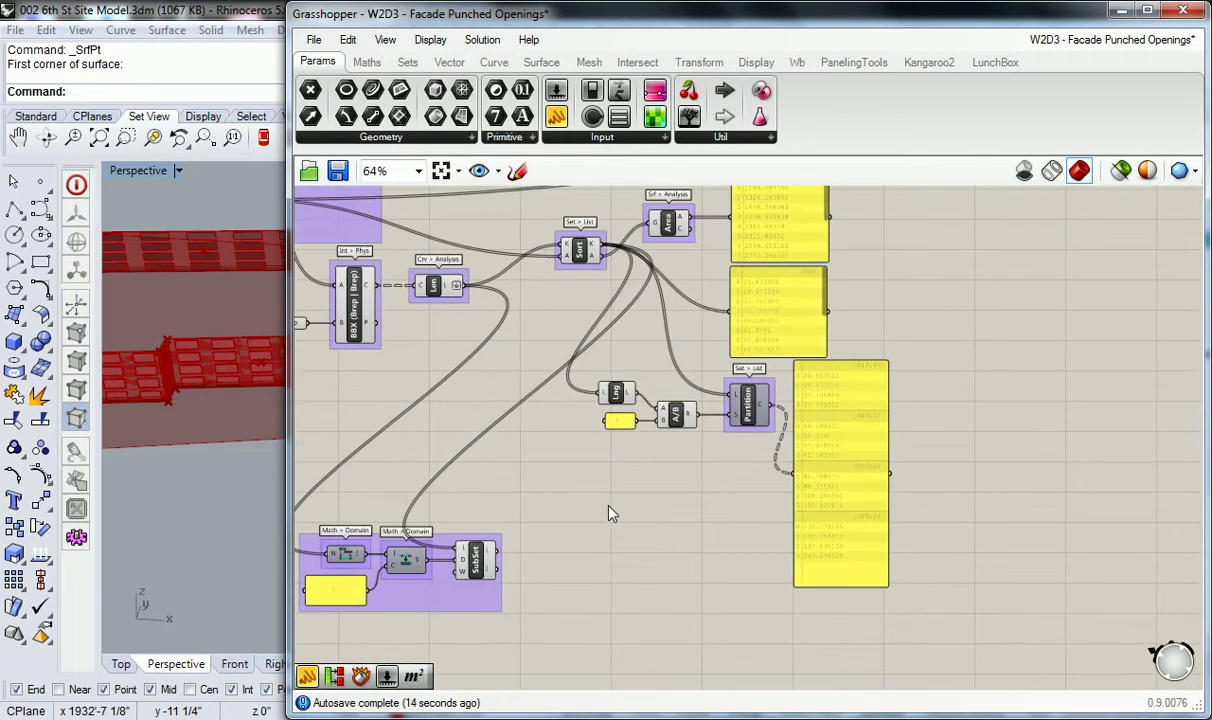
drag(576, 478, 308, 575)
key(Delete)
scroll(545, 400, up, 2)
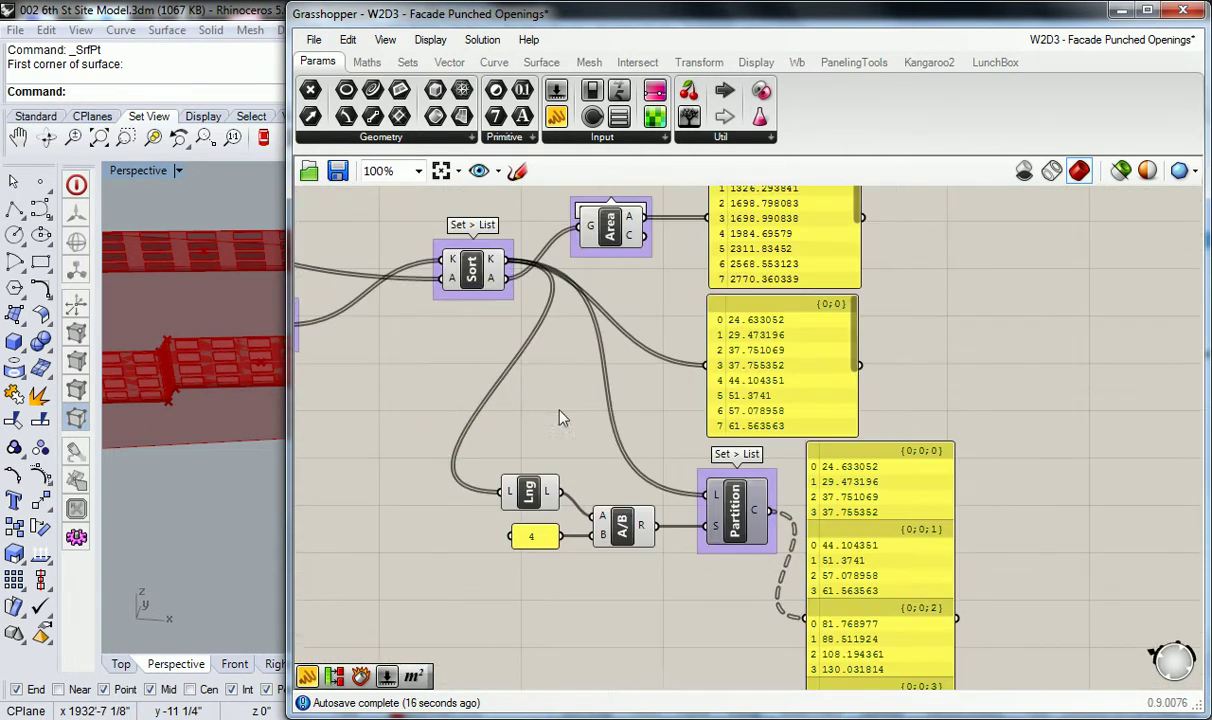
Group the List Length, the 4 panel and Division together
scroll(583, 362, down, 1)
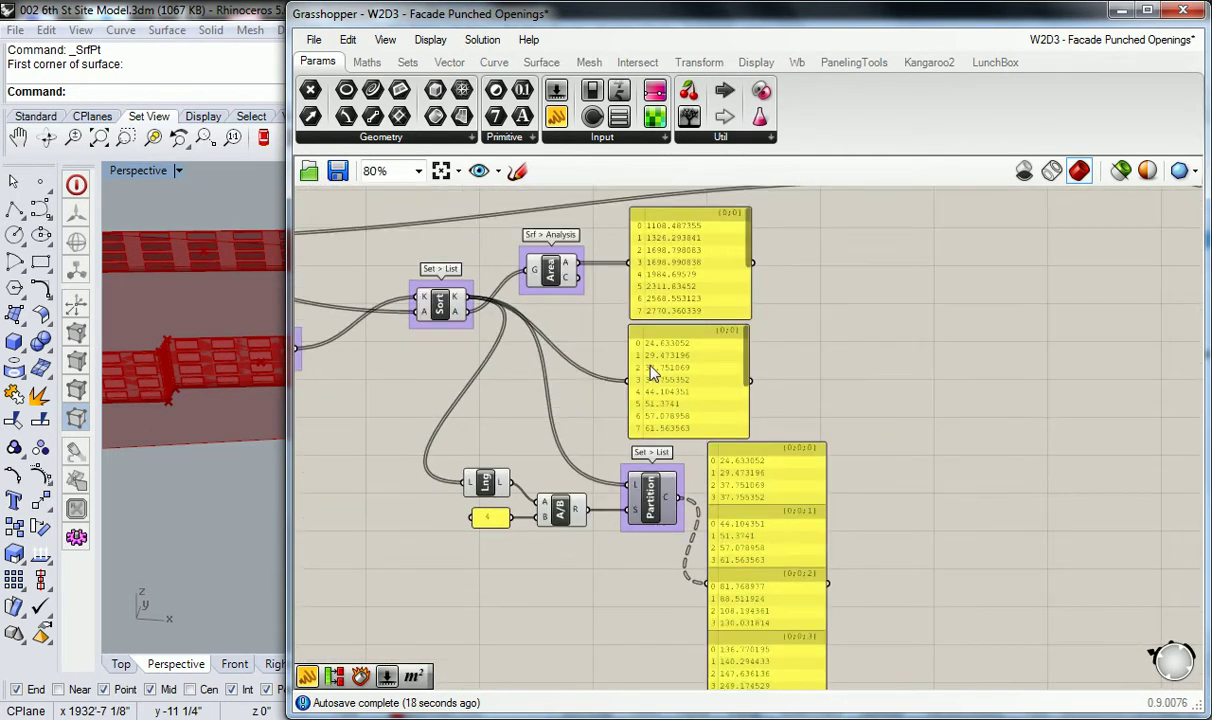
click(636, 505)
click(600, 471)
drag(539, 492, 481, 541)
right_drag(481, 541, 538, 516)
key(ctrl+g)
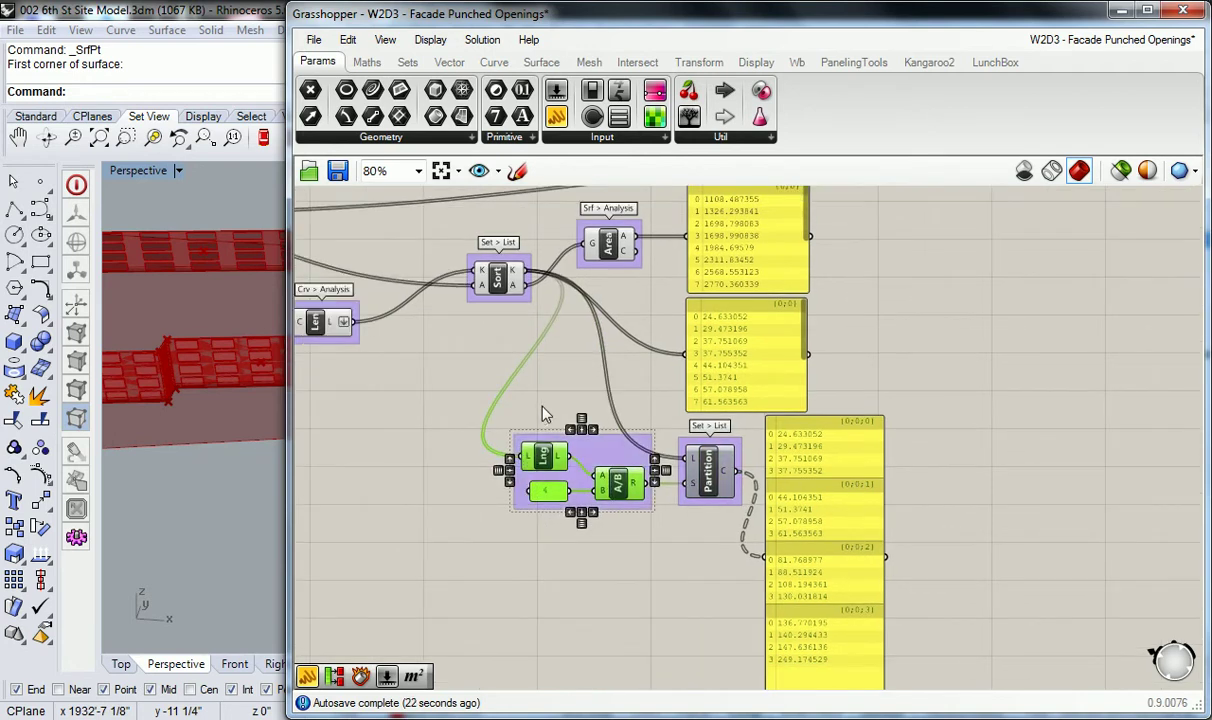
click(543, 408)
scroll(562, 436, up, 2)
Group List Length on its own and ungroup the outer group around it, the 4 panel and Division
click(540, 466)
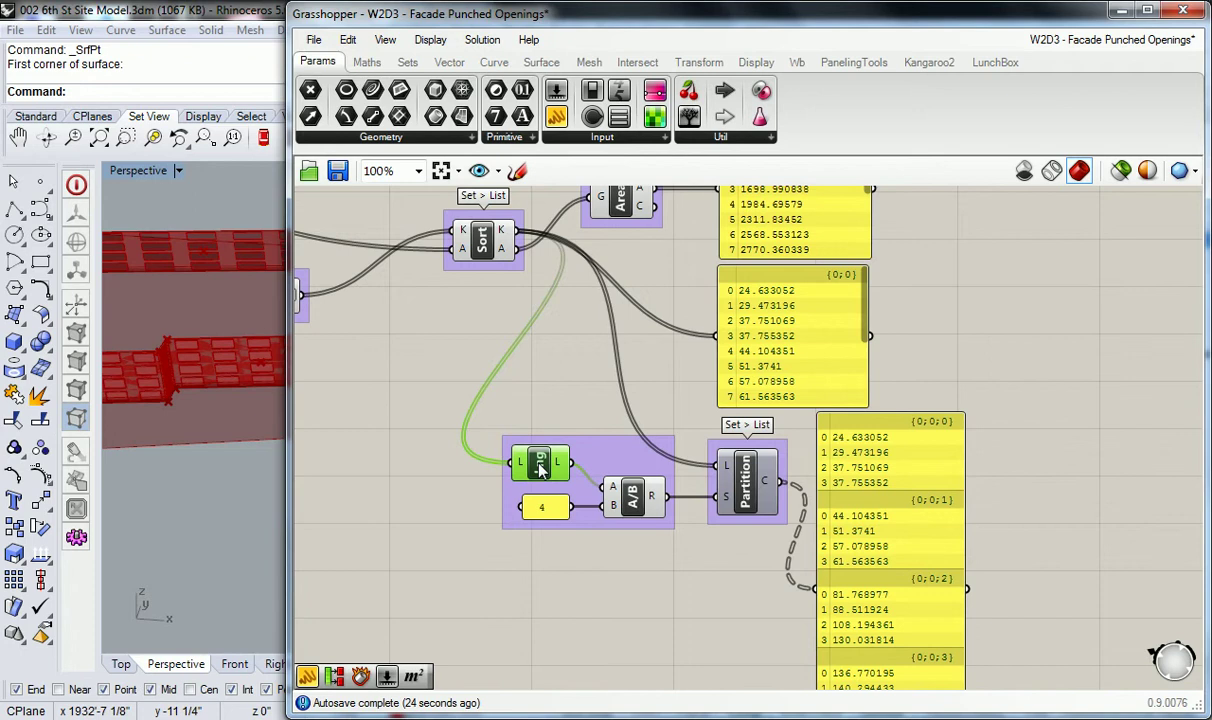
right_click(546, 440)
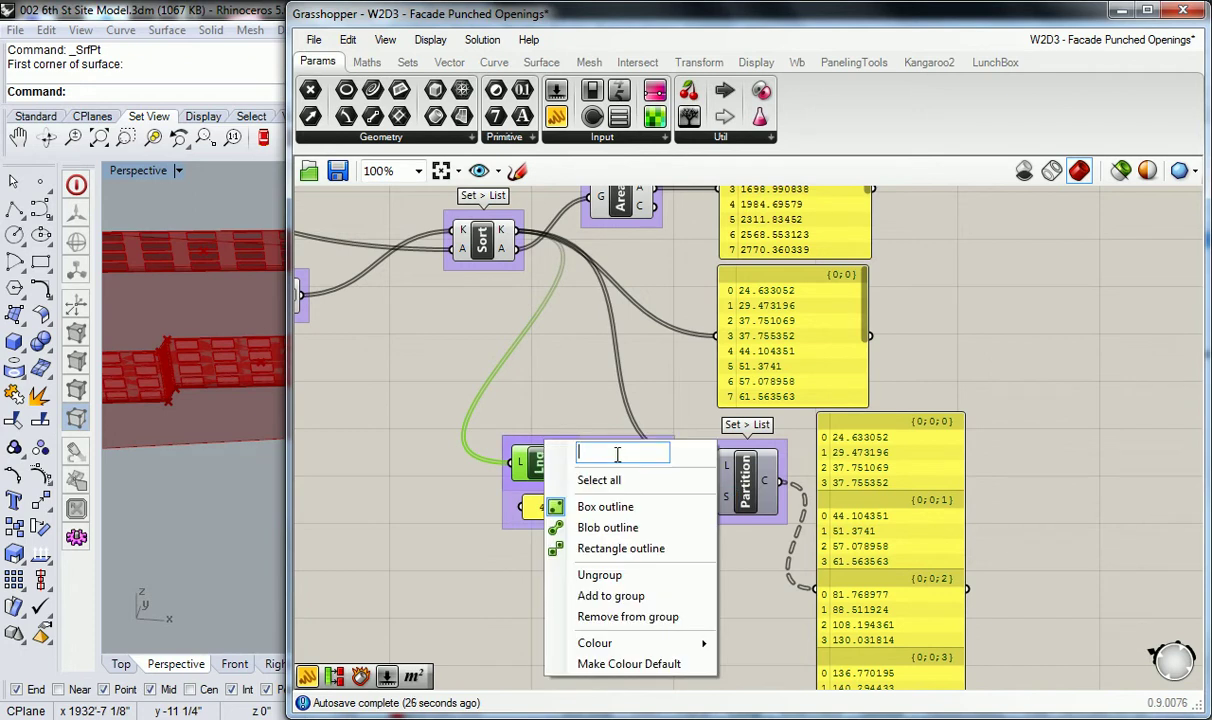
text(Se)
key(Return)
click(570, 432)
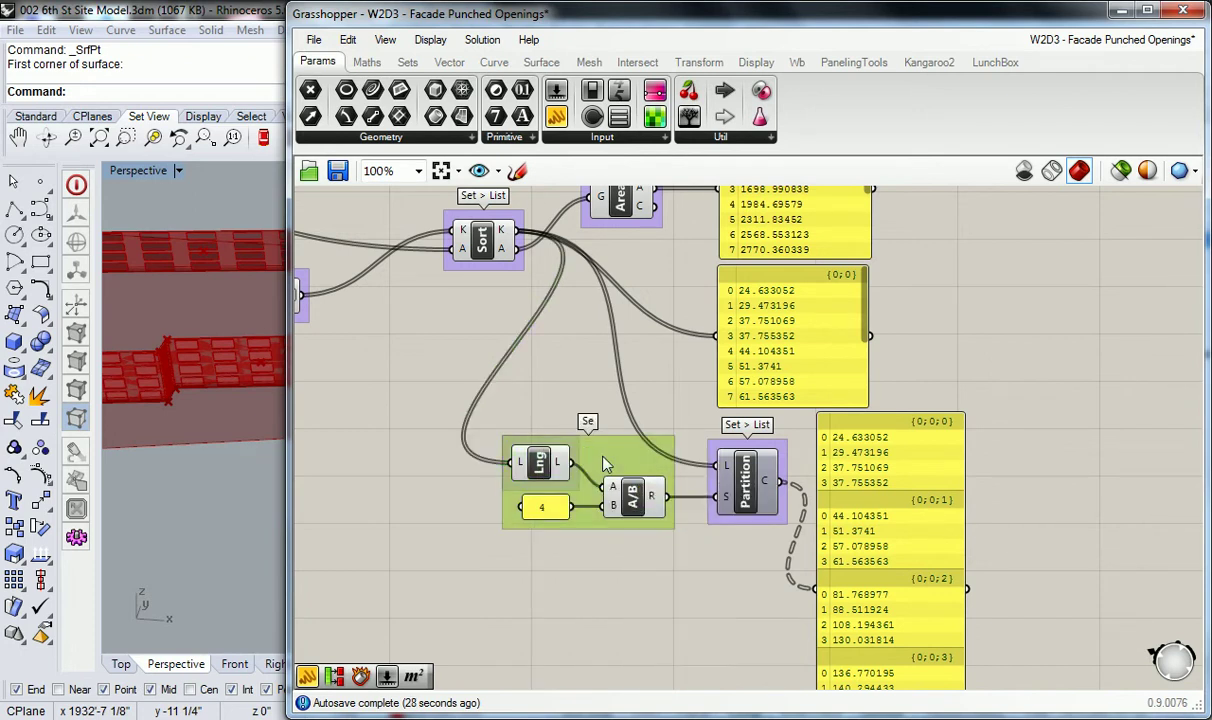
right_click(604, 459)
click(658, 591)
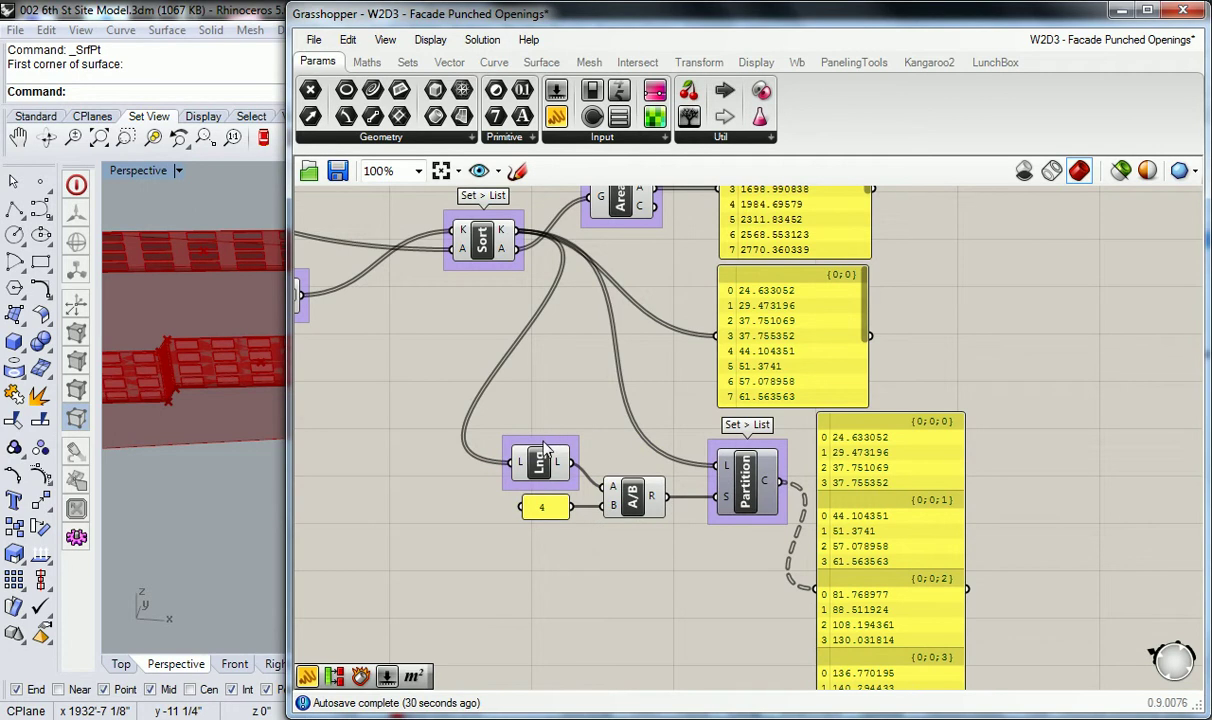
Label the List Length group "Set > List"
right_click(545, 442)
text(Set > )
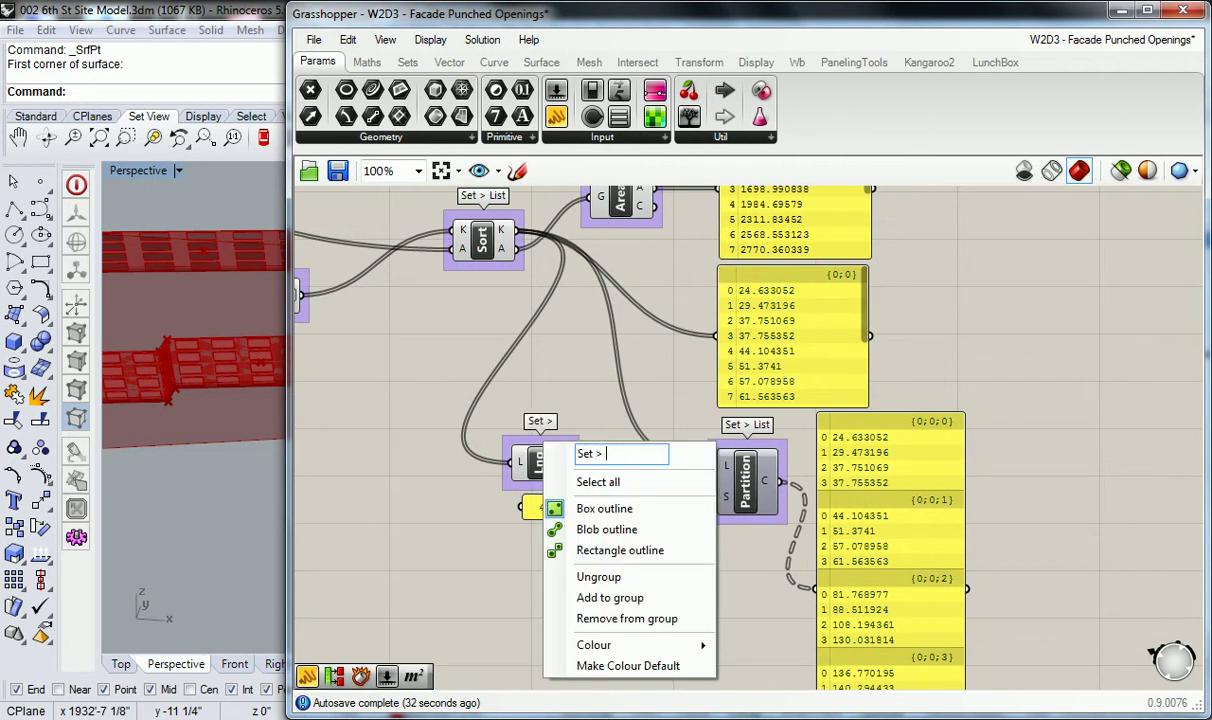
text(List)
click(609, 410)
Group the Division component and label the group "Math > Ops"
click(628, 505)
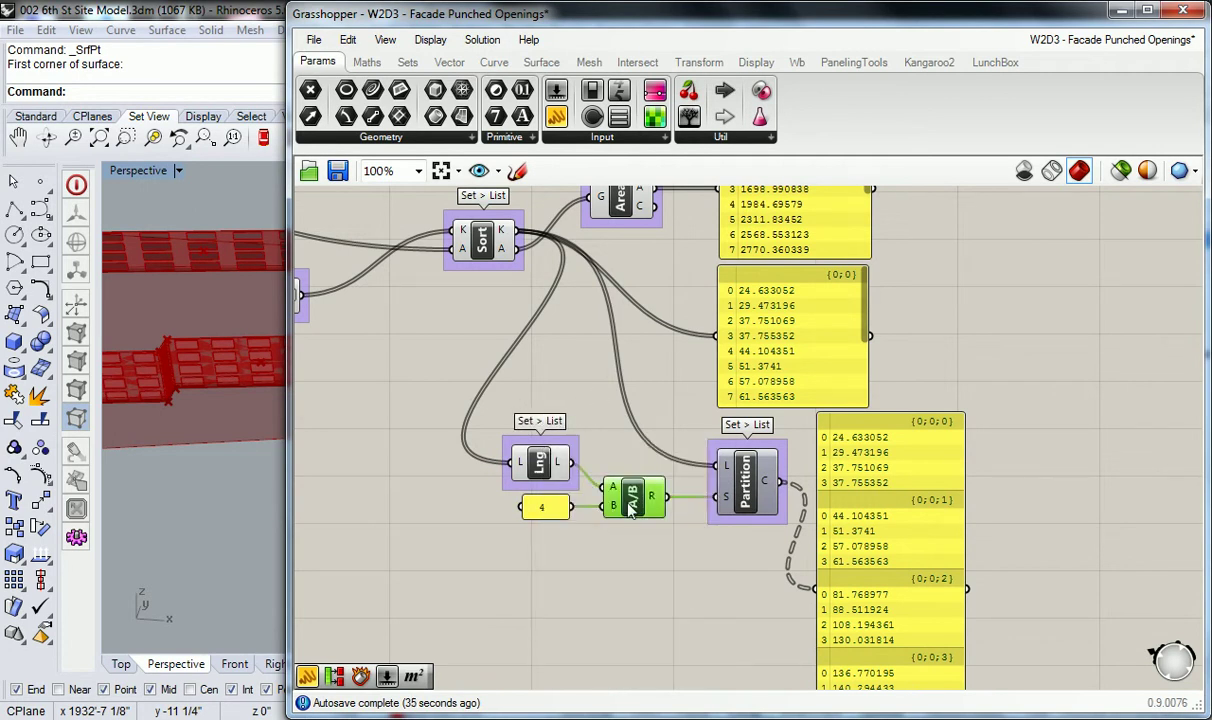
key(ctrl+g)
right_click(632, 473)
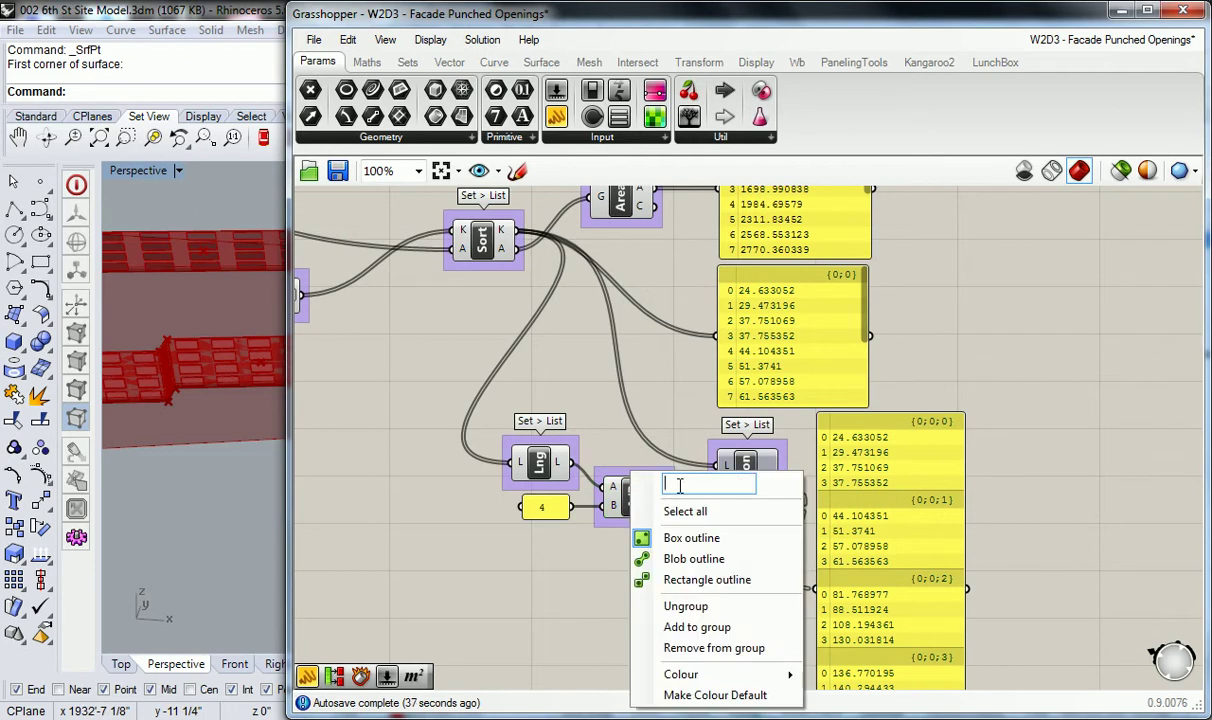
text(Math > Ops)
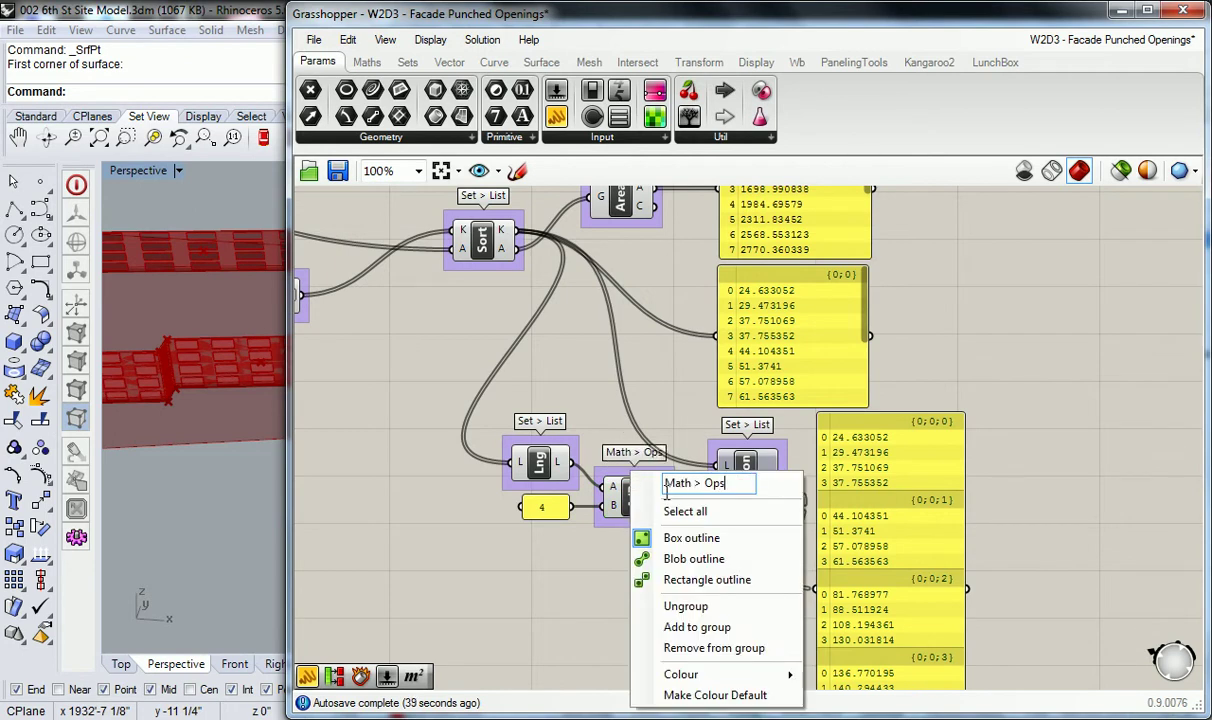
click(560, 382)
Move List Length, the 4 panel and Division together a little further left of Partition
scroll(577, 401, down, 1)
drag(602, 425, 543, 507)
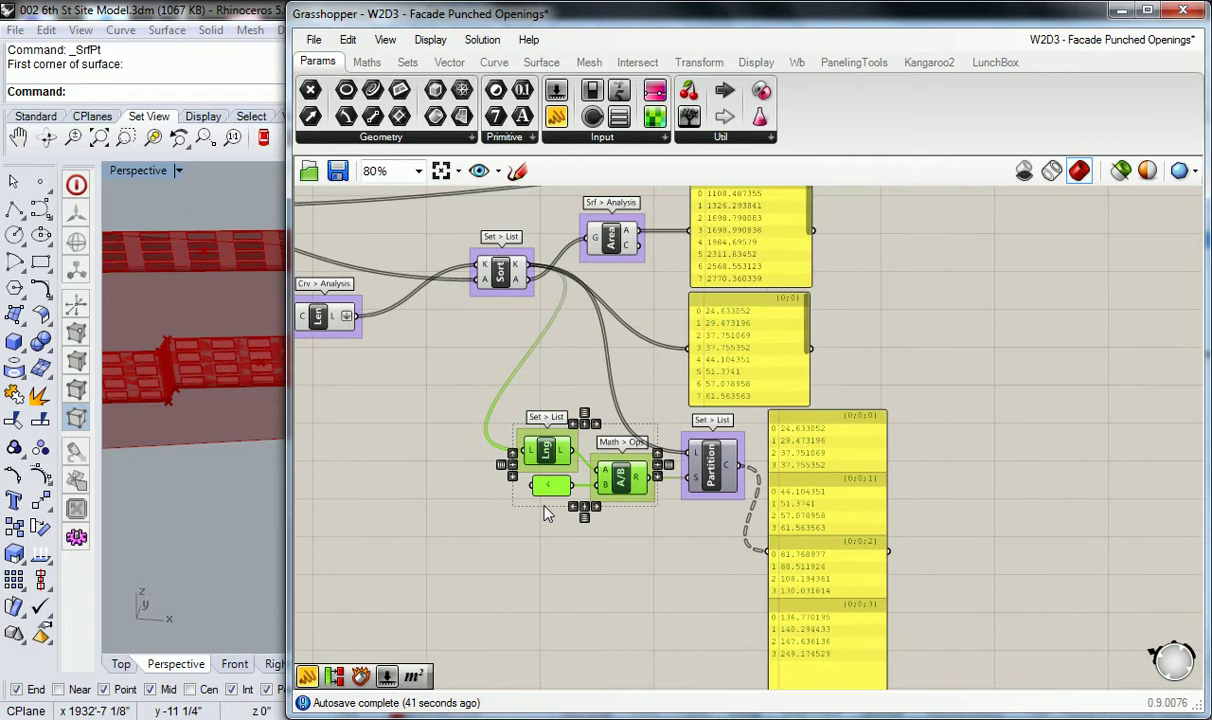
drag(625, 477, 583, 478)
click(568, 352)
right_drag(561, 310, 564, 321)
click(494, 276)
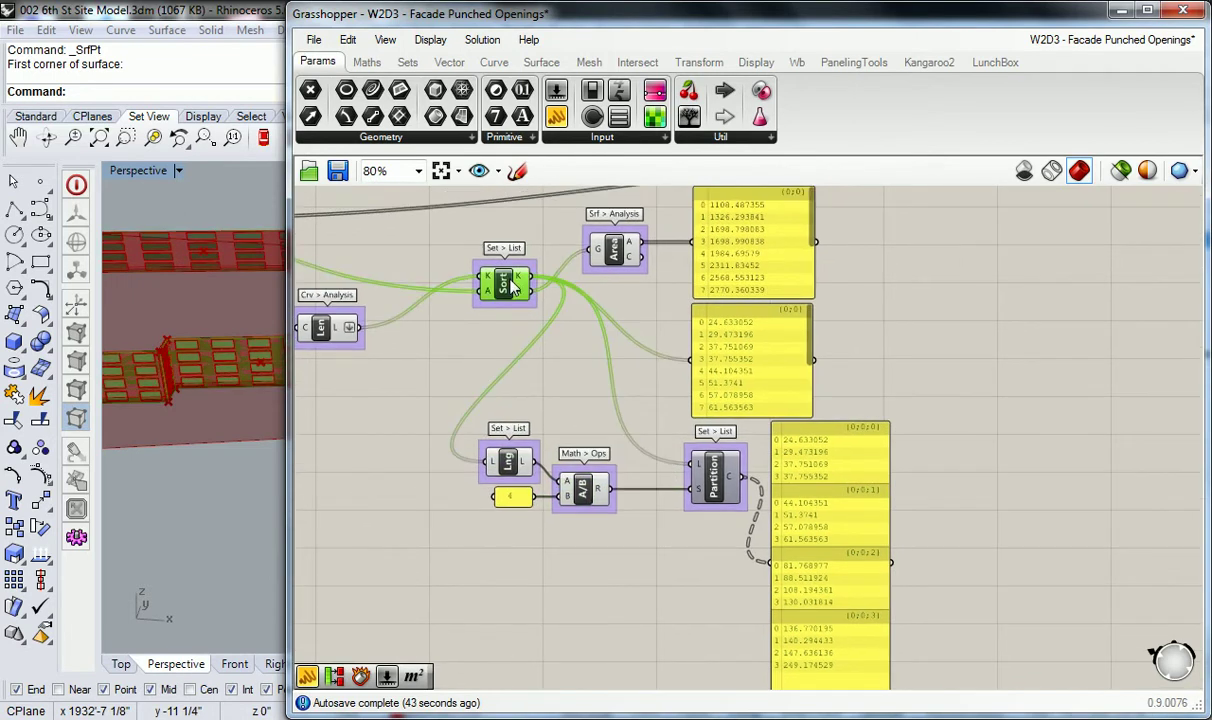
click(619, 441)
click(705, 480)
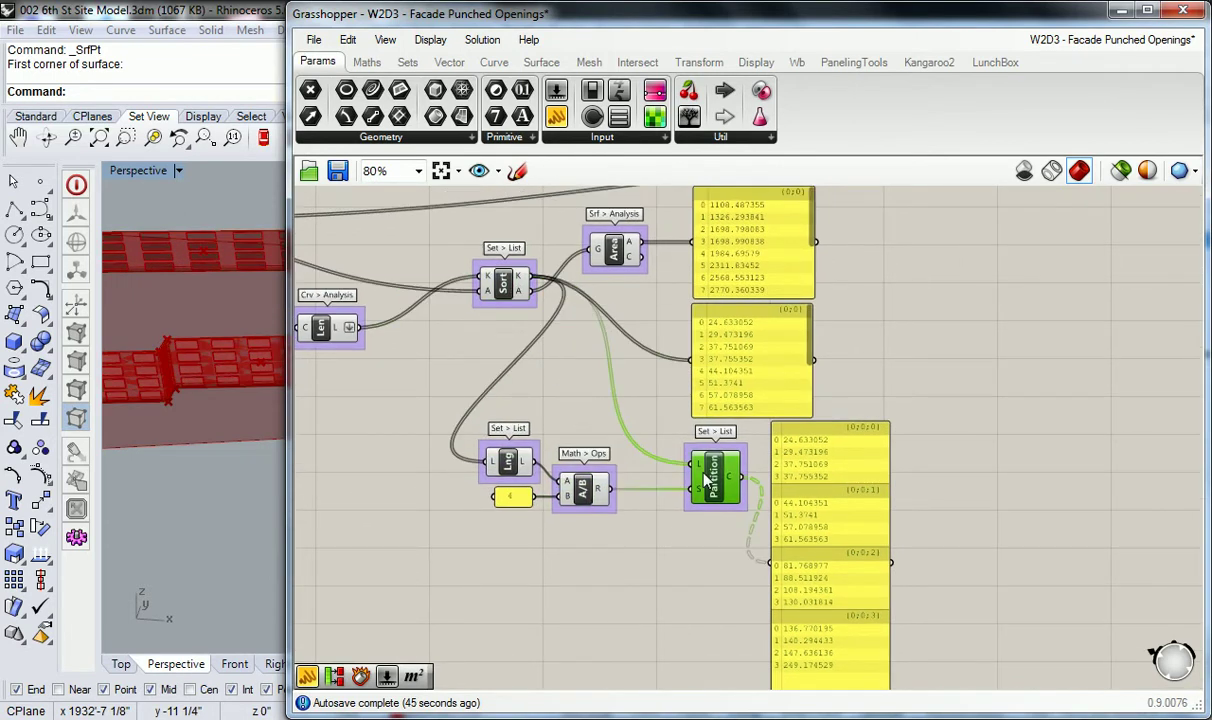
right_drag(585, 391, 566, 360)
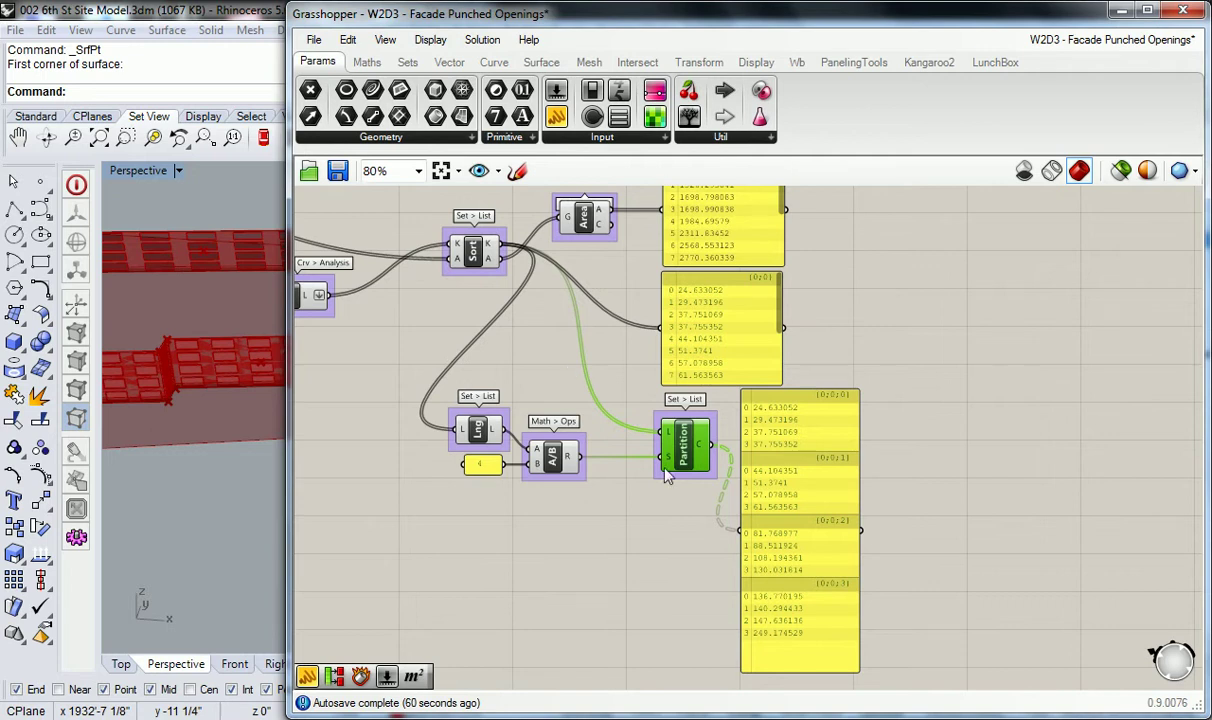
scroll(645, 441, down, 3)
scroll(652, 524, up, 2)
drag(812, 574, 486, 315)
click(847, 397)
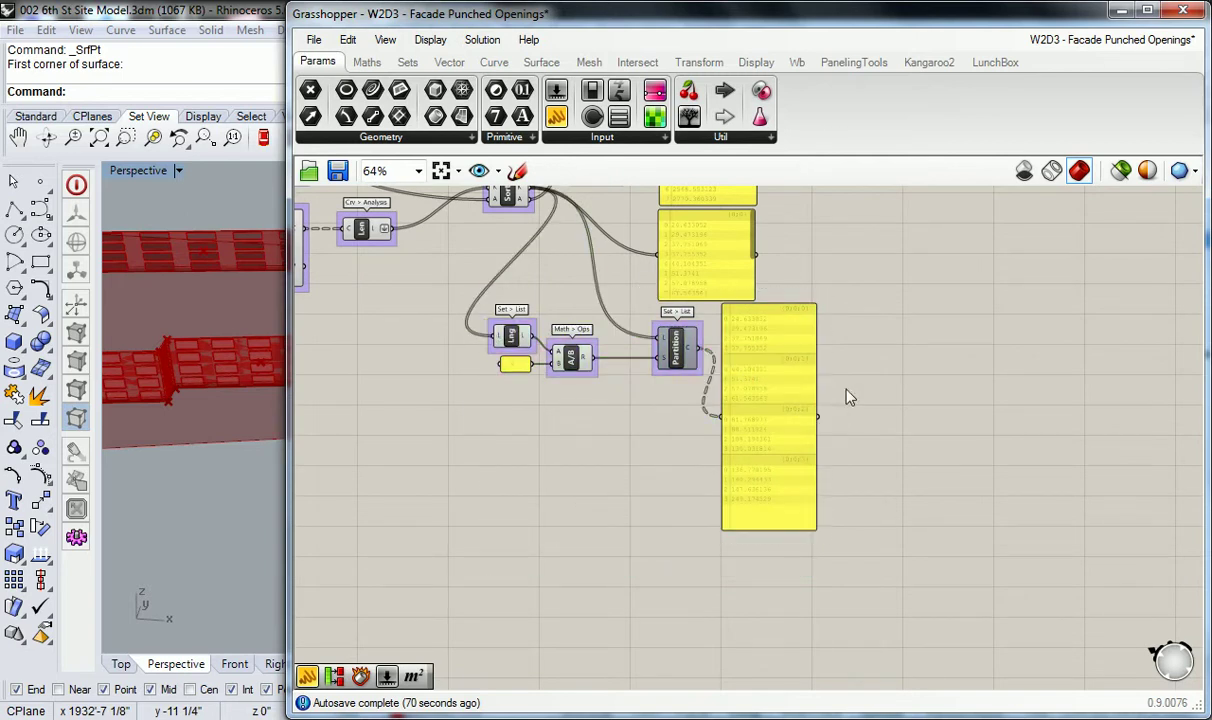
Delete the panel connected to Partition's output
click(788, 405)
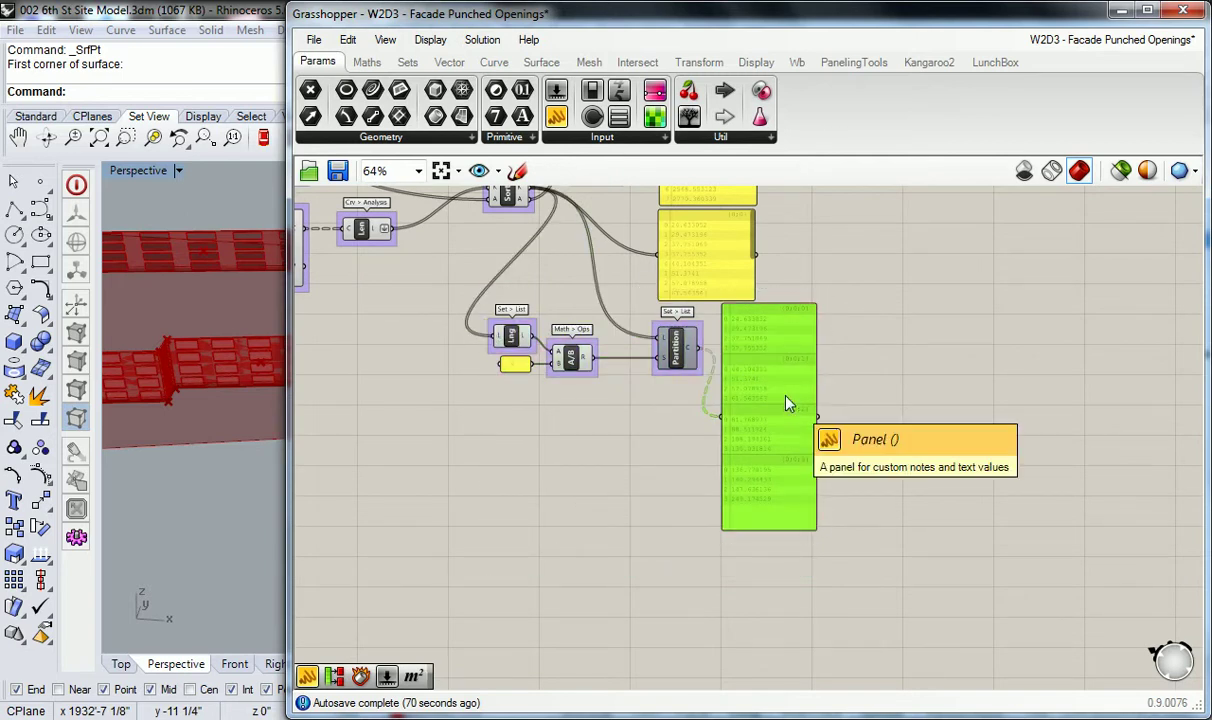
key(Delete)
right_drag(717, 419, 737, 481)
Move the List Length, 4 panel, Division and Partition components down and to the right, and group them together
drag(702, 480, 487, 369)
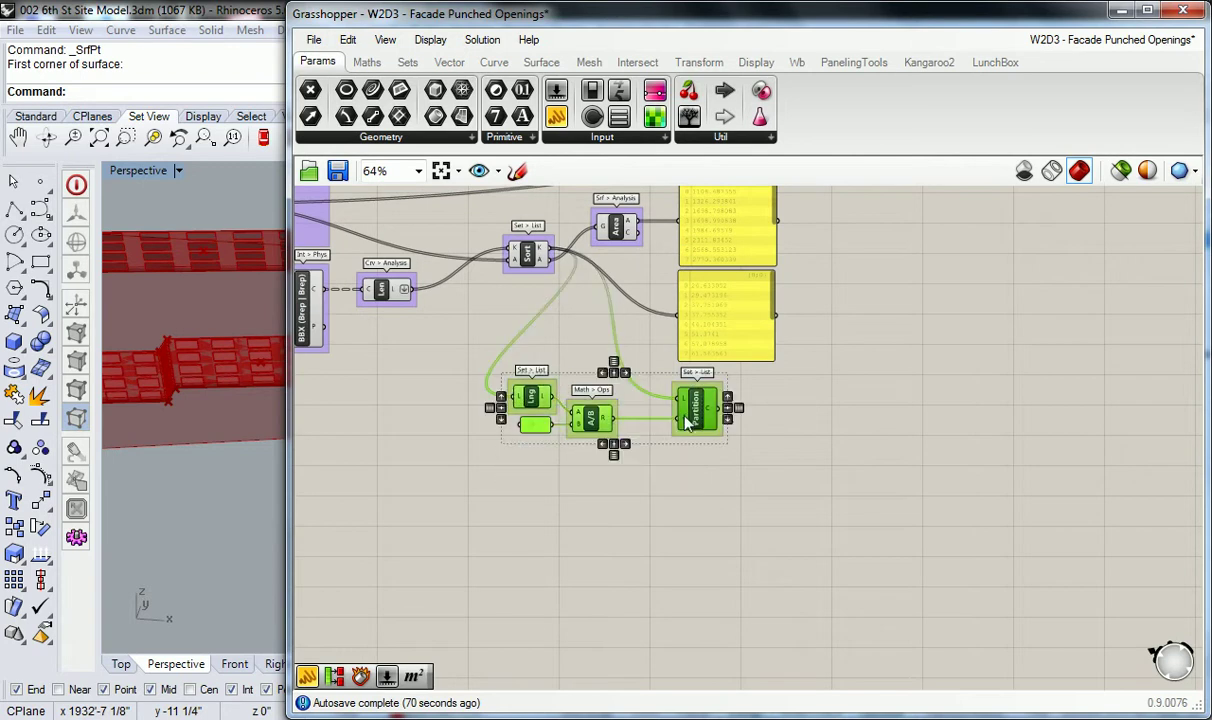
drag(686, 411, 687, 444)
click(678, 387)
drag(692, 376, 514, 470)
drag(677, 450, 760, 445)
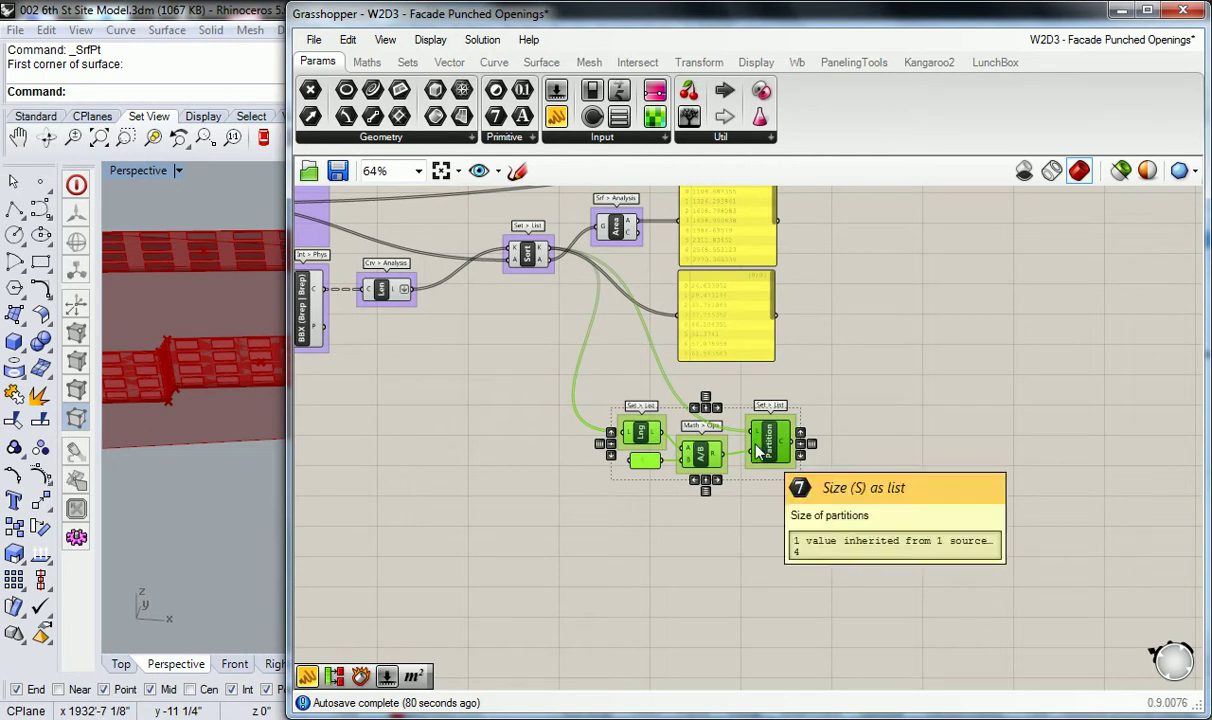
key(ctrl+g)
click(820, 406)
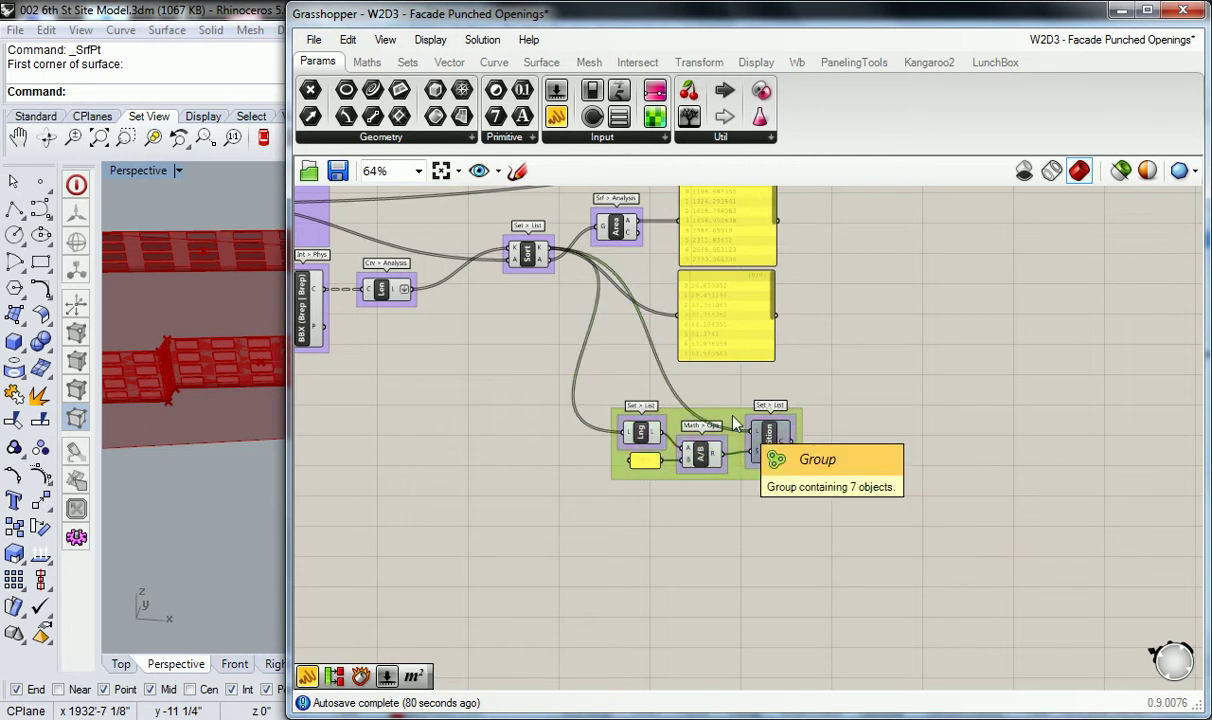
Duplicate the whole partition group and place the copy directly below the original
drag(820, 406, 590, 495)
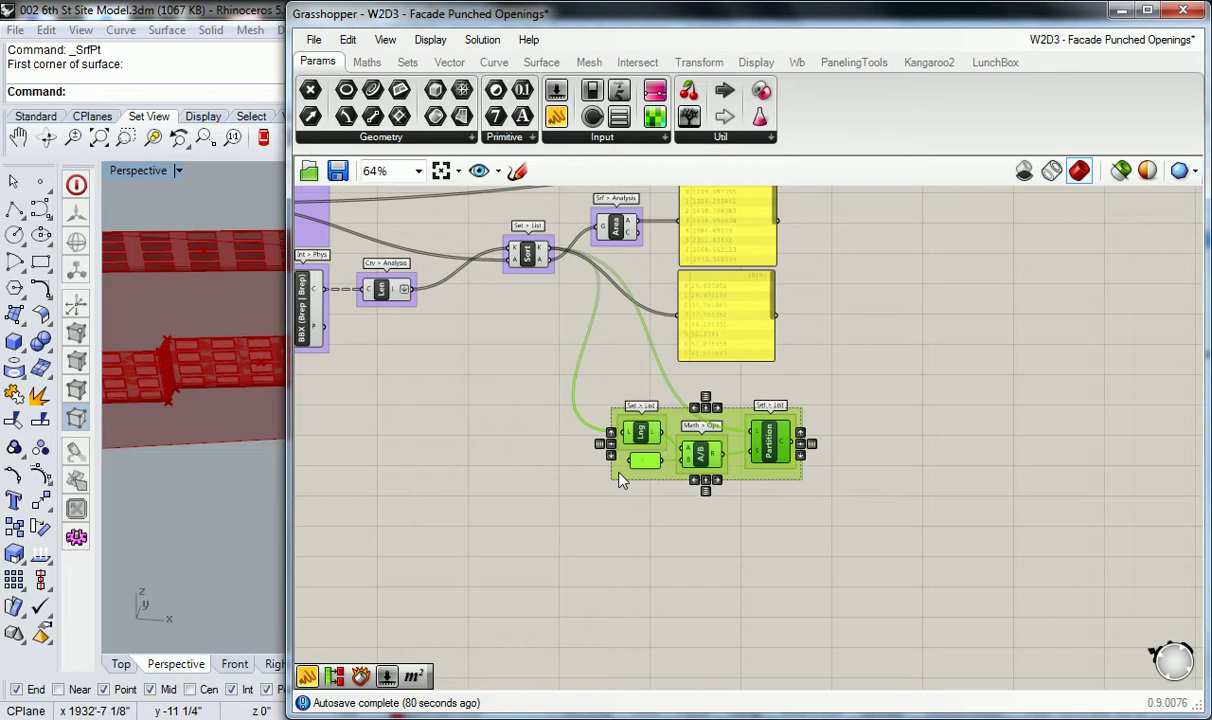
key(ctrl+c)
key(ctrl+v)
drag(775, 455, 773, 551)
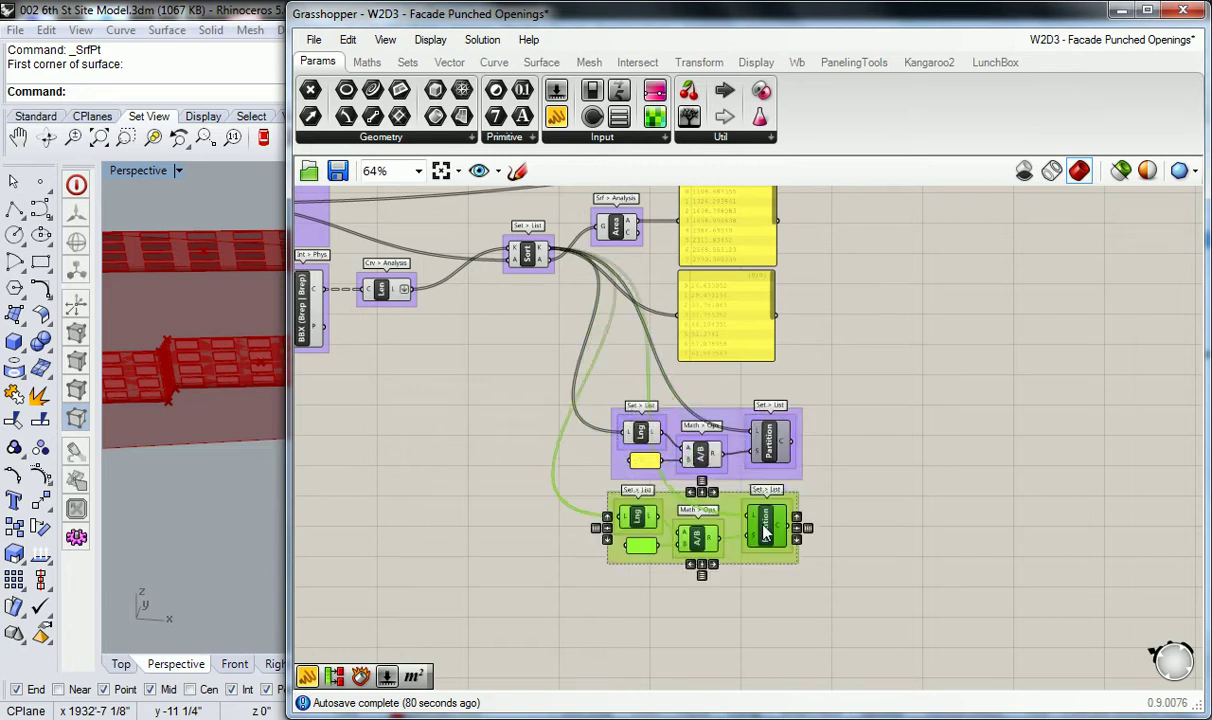
Connect Sort's A output to the L inputs of the copied List Length and Partition components
click(553, 292)
drag(553, 261, 624, 528)
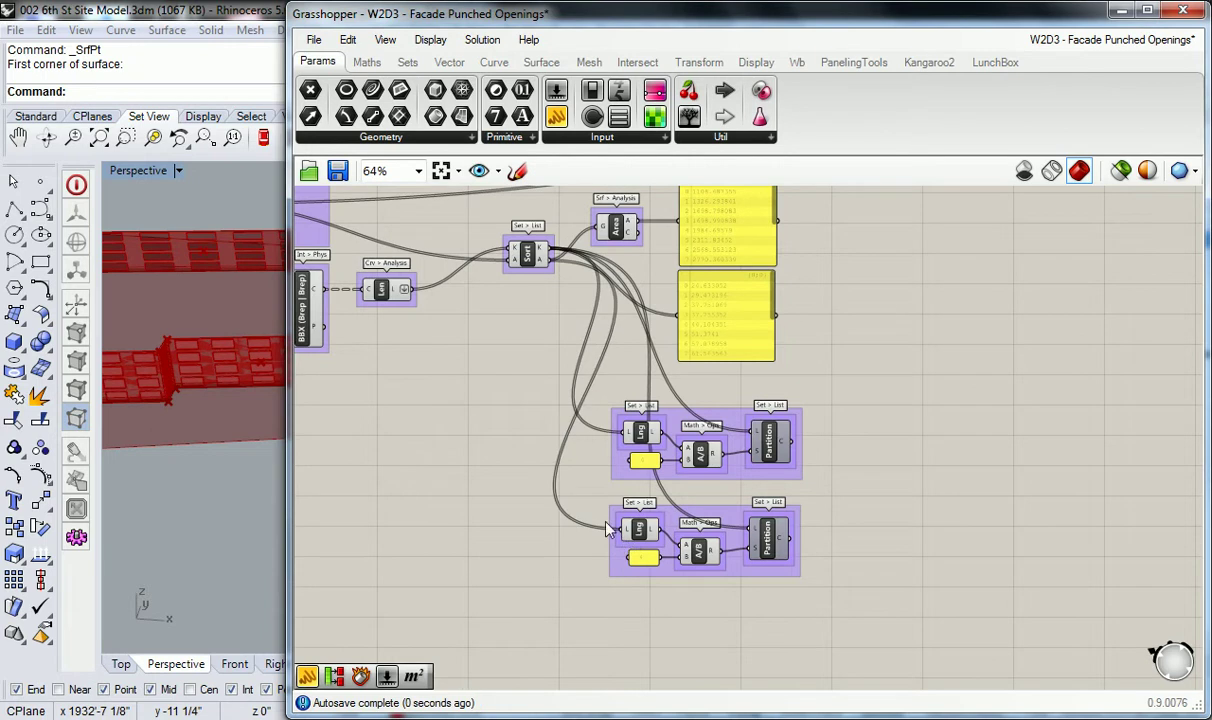
drag(551, 265, 754, 540)
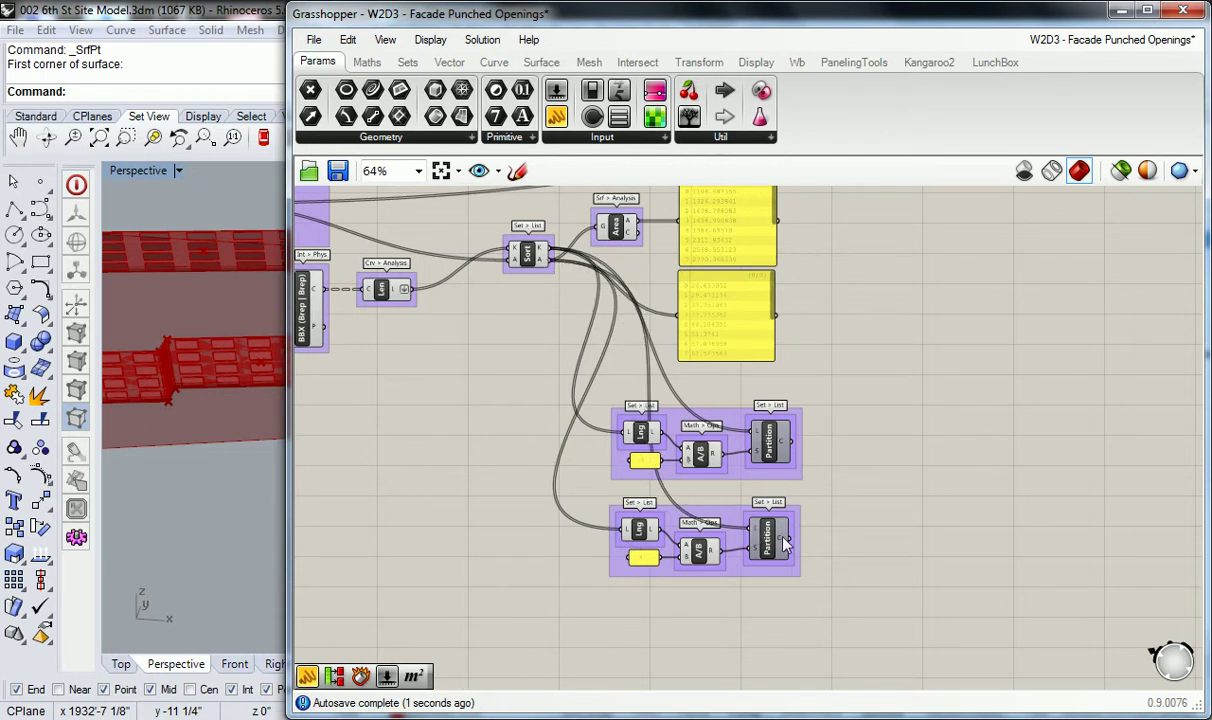
Add a panel to the right of the upper partition group and connect the upper Partition's C output to it
mouse_move(784, 540)
right_drag(862, 508, 727, 471)
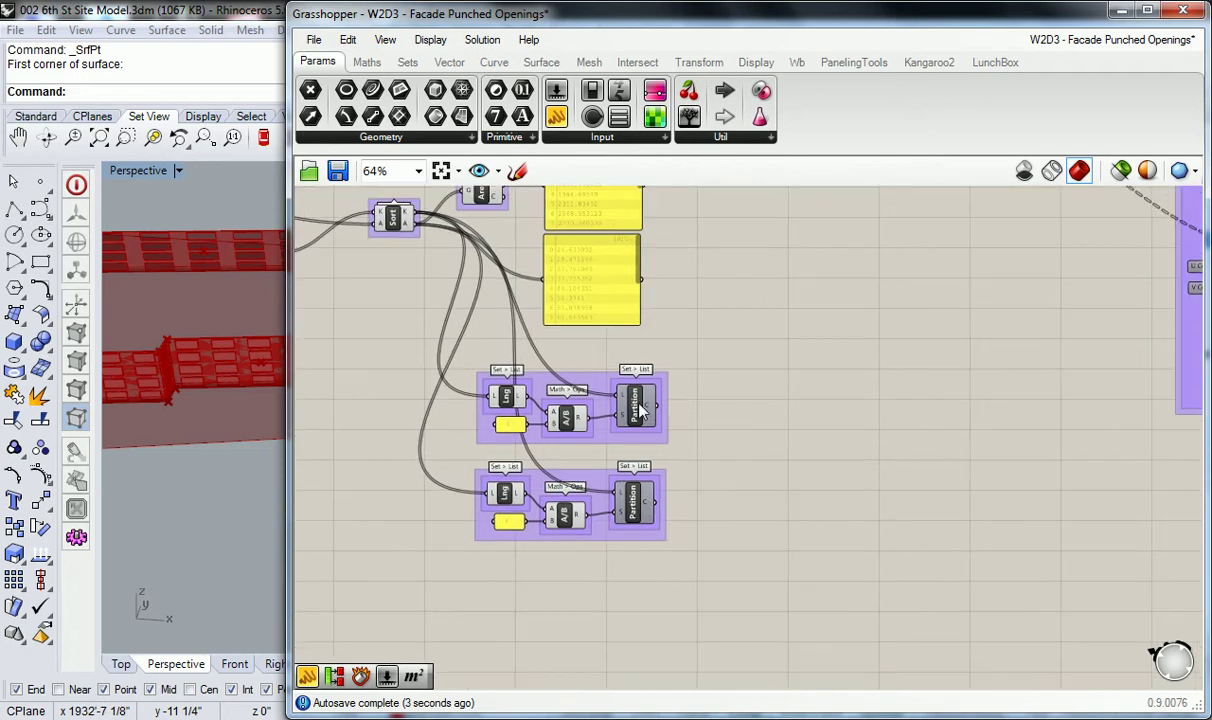
mouse_move(650, 408)
drag(556, 116, 757, 323)
drag(659, 406, 825, 433)
click(757, 485)
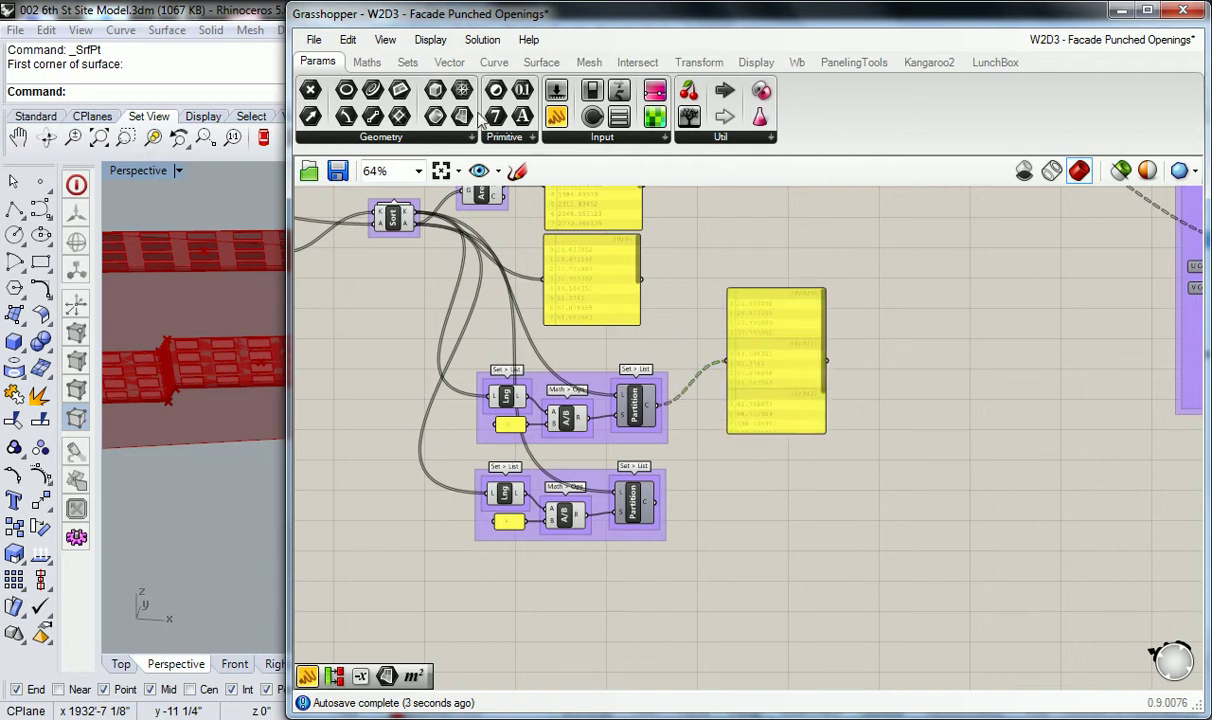
scroll(741, 403, up, 3)
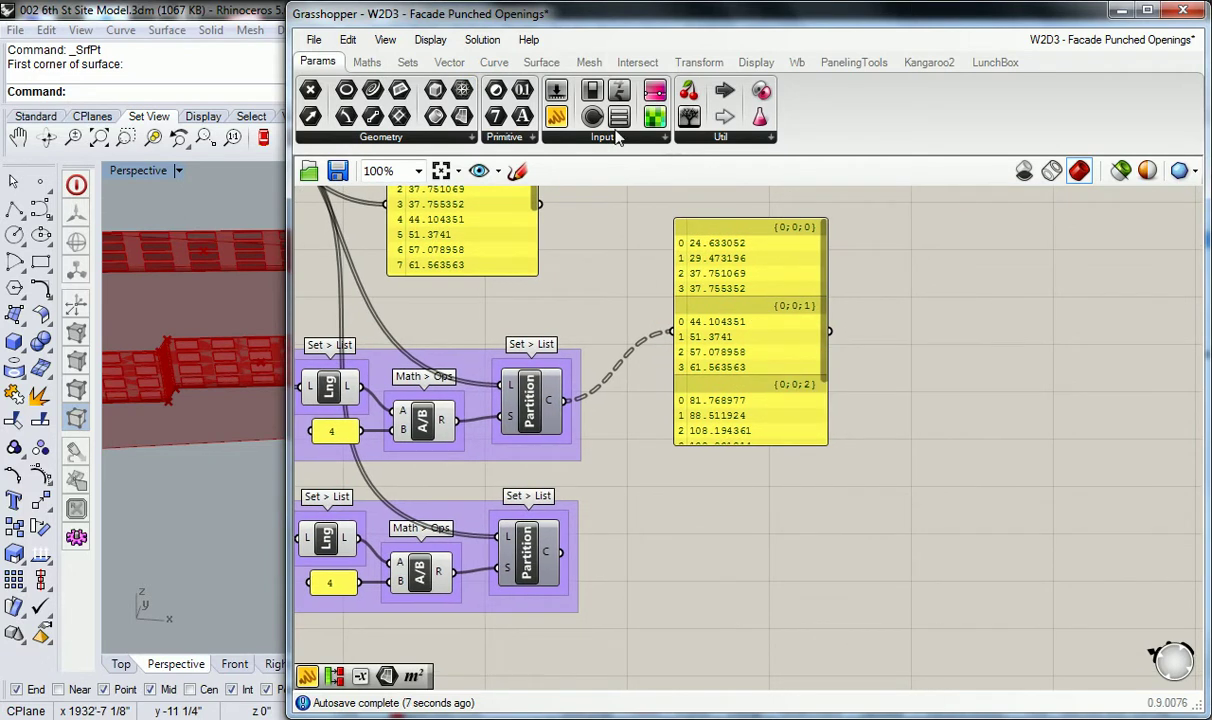
Add an Area component fed by the lower Partition's C output, and connect its A output to a new panel
drag(556, 116, 790, 535)
click(541, 62)
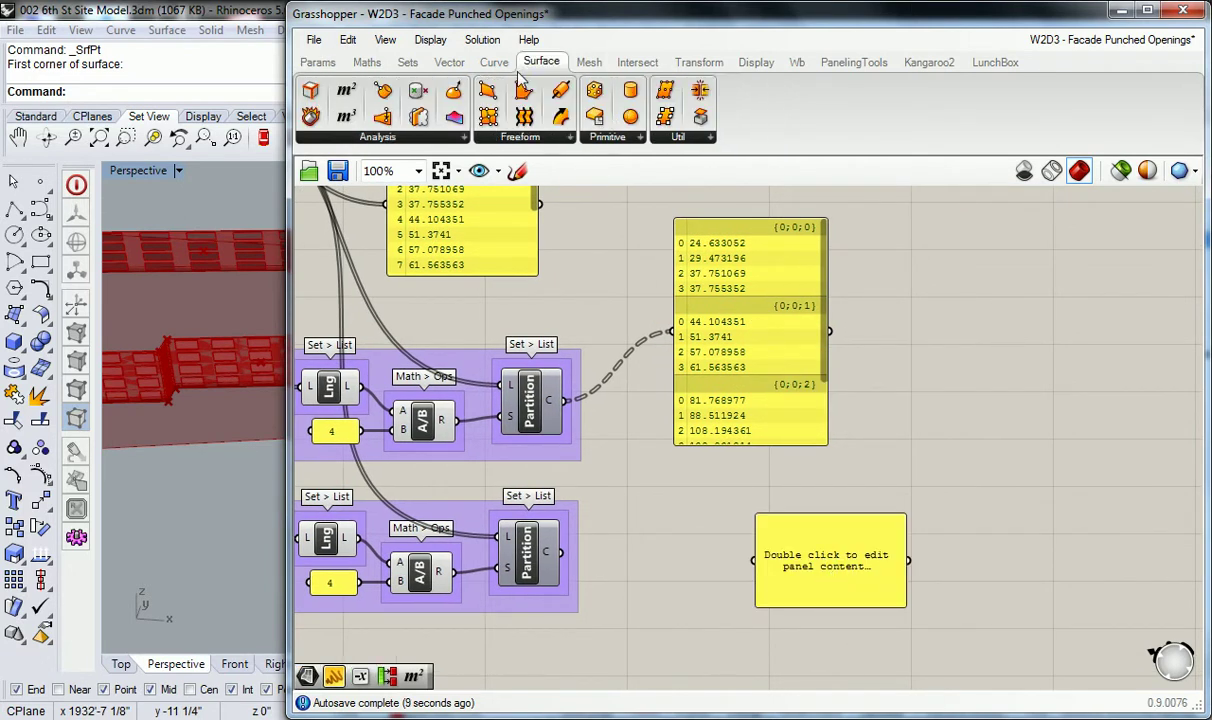
drag(349, 90, 650, 574)
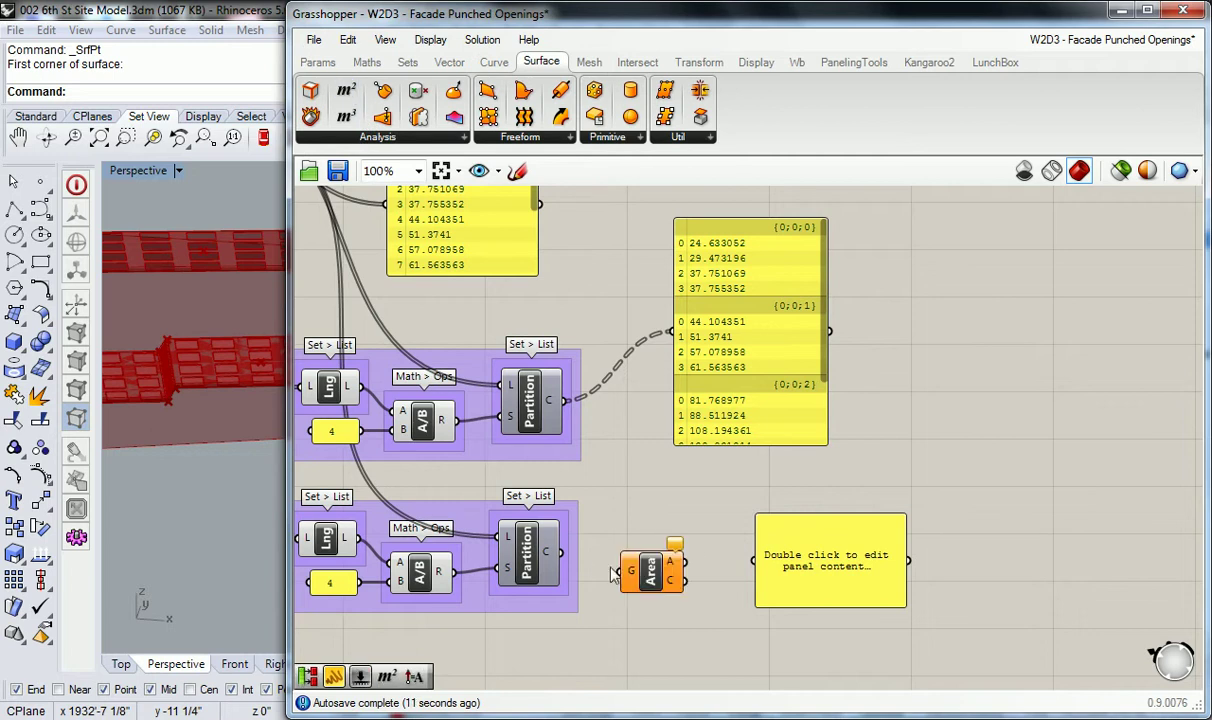
drag(563, 554, 755, 561)
click(709, 596)
right_drag(824, 583, 752, 487)
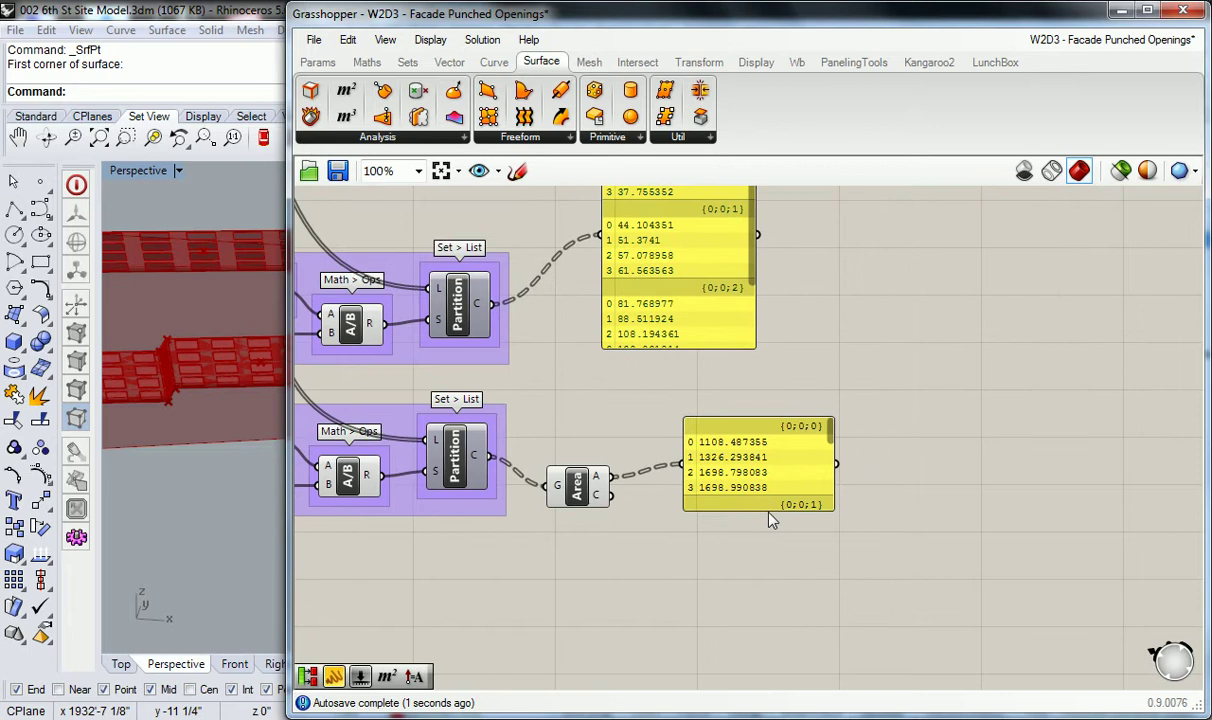
Lengthen the new area panel to show several branches, and align it beneath the partitioned lengths panel
drag(770, 518, 770, 640)
scroll(733, 488, down, 1)
click(735, 446)
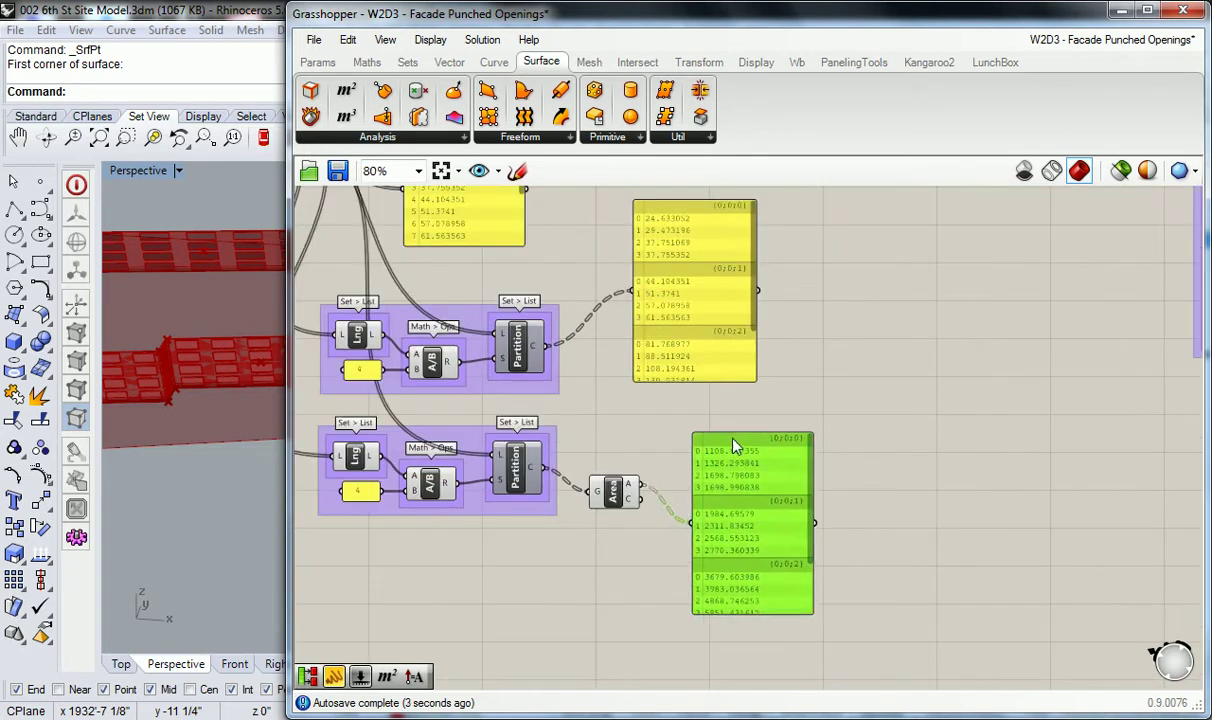
drag(733, 439, 710, 421)
drag(694, 212, 730, 218)
Shift the lower partition group down and to the left, and the upper partition group to the right, to separate their wires
click(586, 286)
right_drag(586, 286, 755, 368)
scroll(753, 378, down, 1)
click(598, 530)
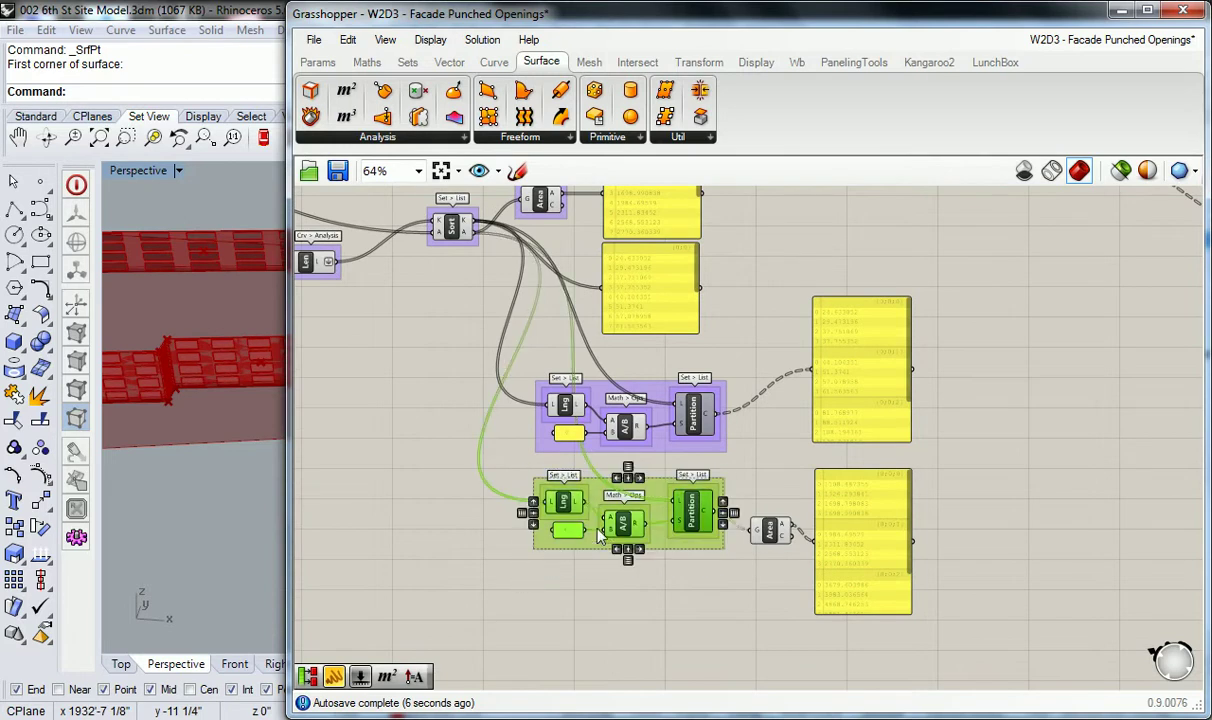
drag(600, 537, 515, 554)
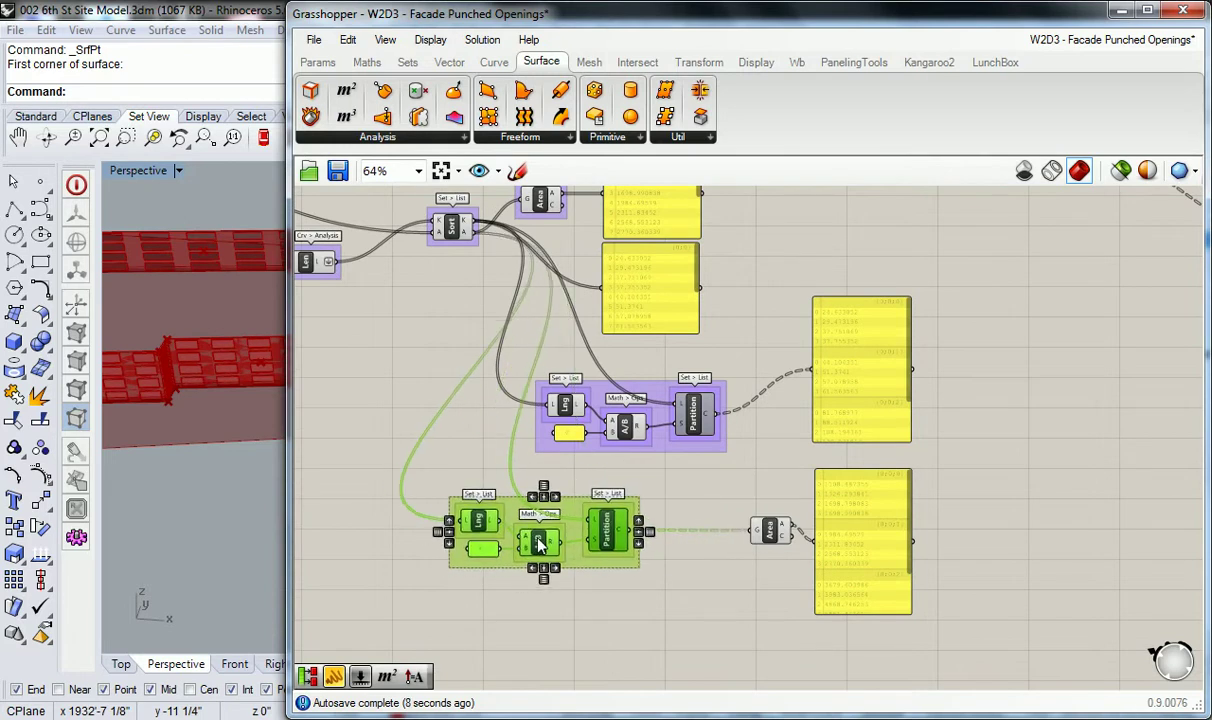
click(645, 503)
drag(691, 330, 529, 444)
drag(576, 404, 622, 403)
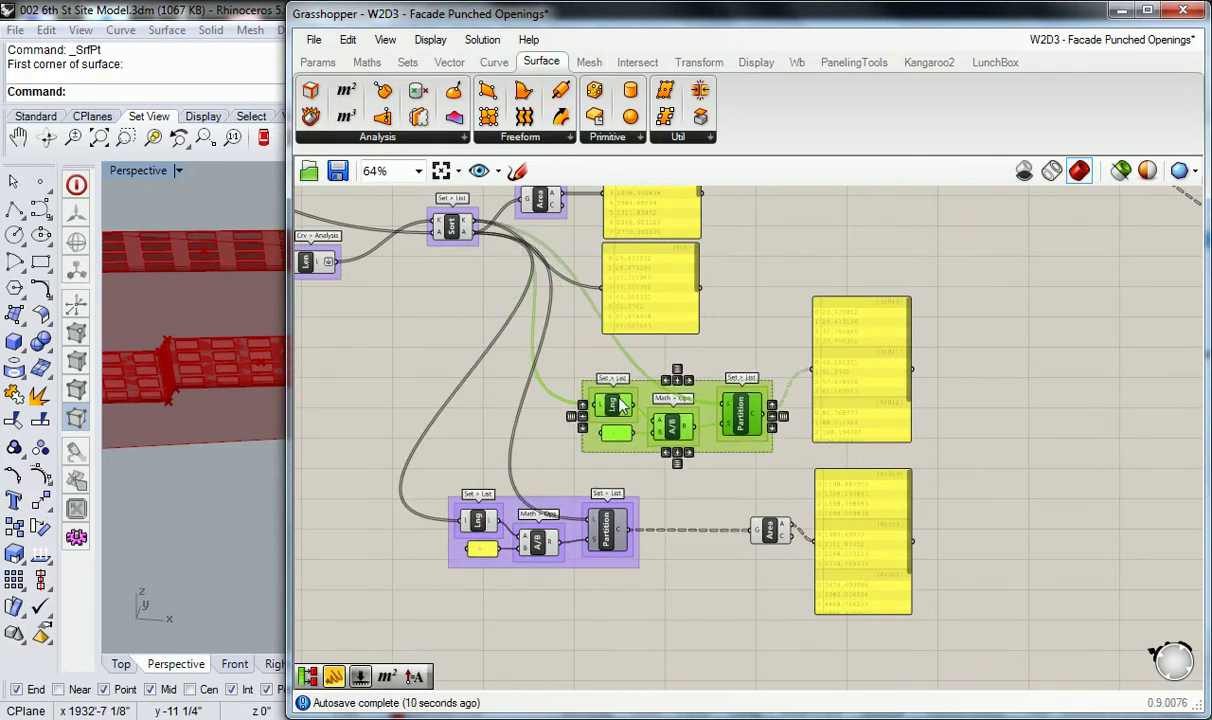
Move the sorted curve lengths panel up and to the right, clear of the sorted areas panel
right_drag(763, 236, 743, 323)
click(645, 370)
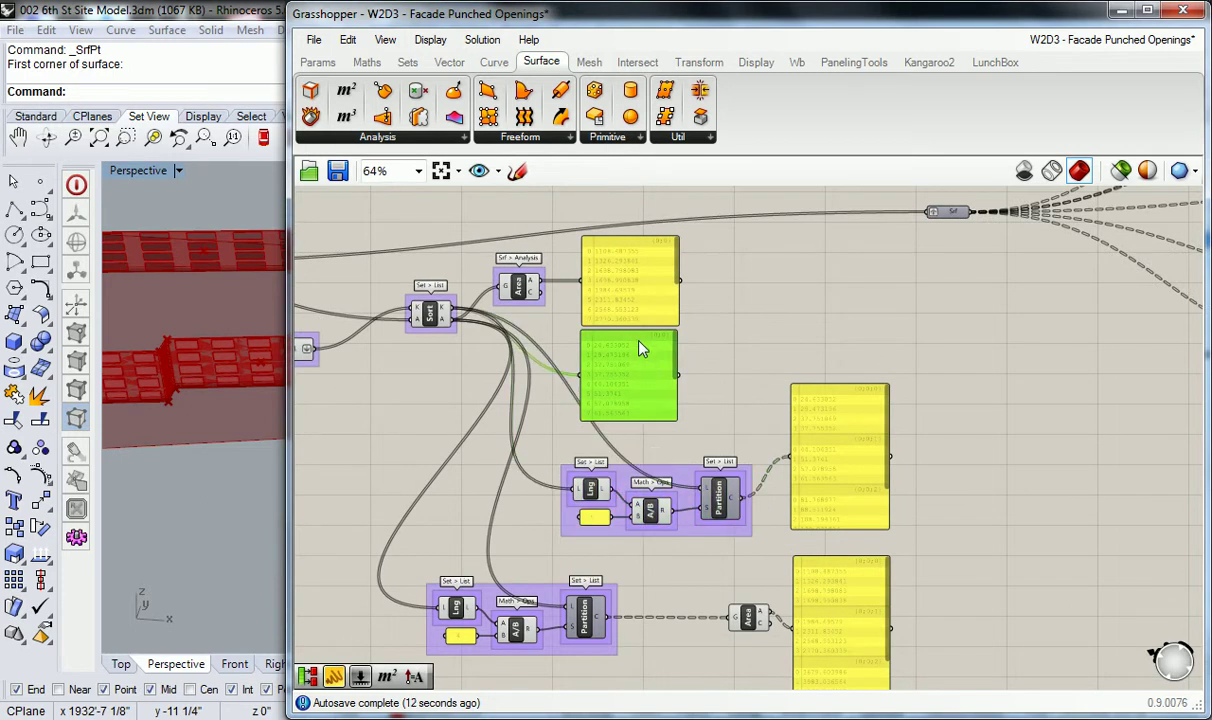
drag(641, 348, 760, 304)
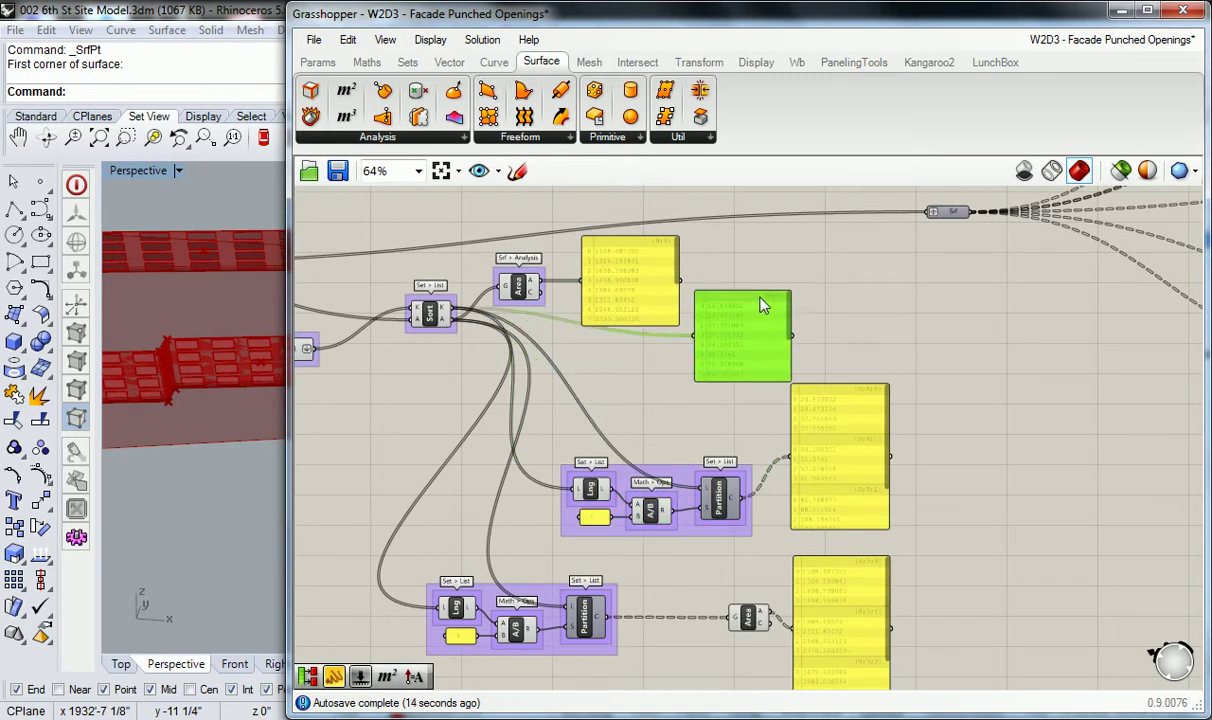
click(841, 338)
right_drag(841, 338, 848, 290)
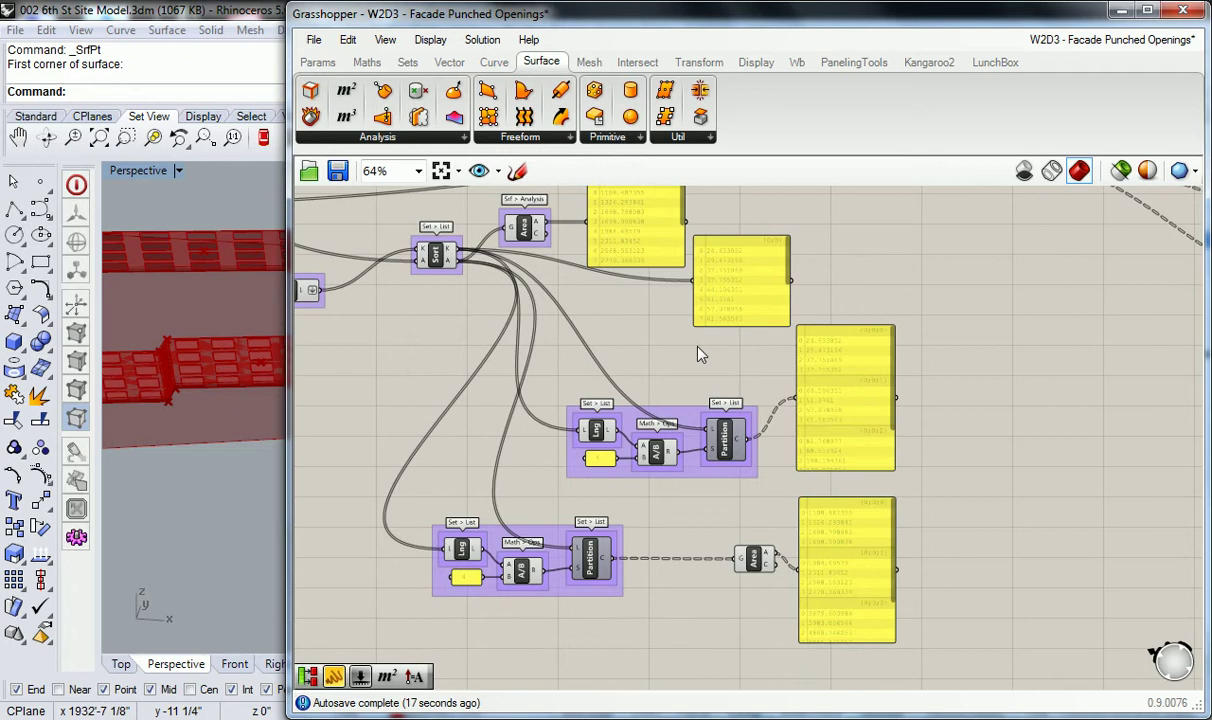
right_drag(700, 354, 693, 351)
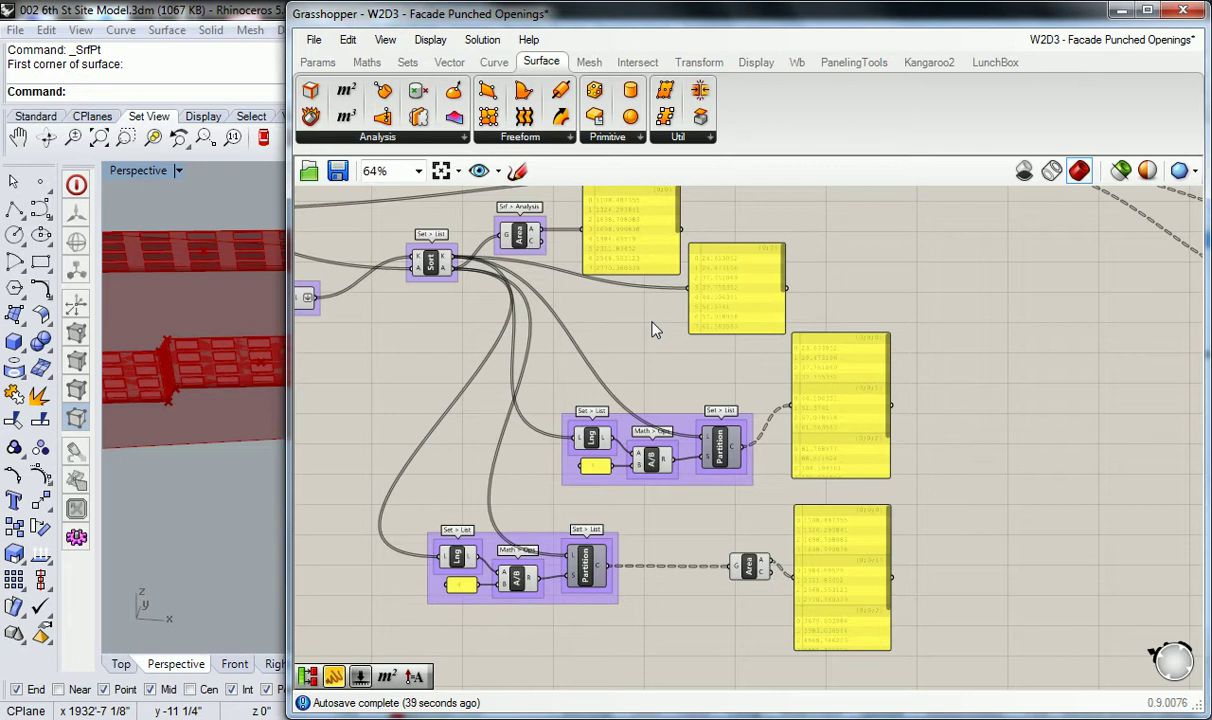
Delete the 4 panels from both the upper and the lower partition groups
click(676, 420)
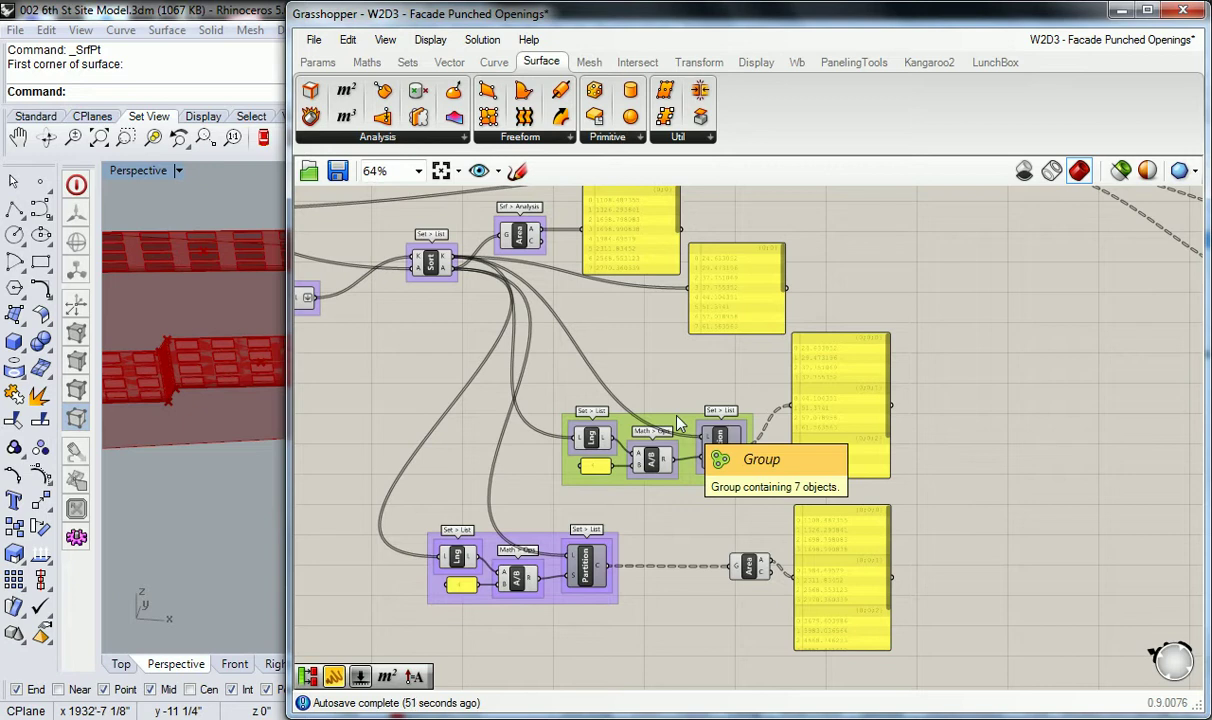
right_drag(580, 518, 681, 510)
click(690, 460)
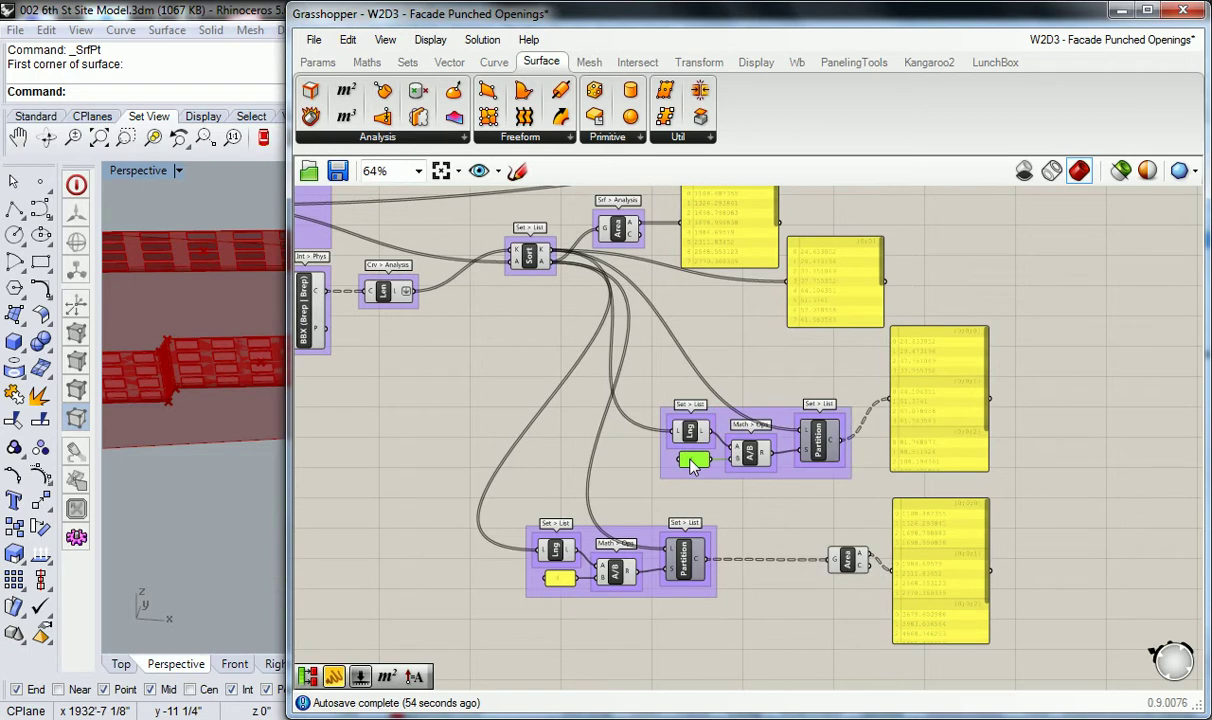
key(Delete)
click(560, 579)
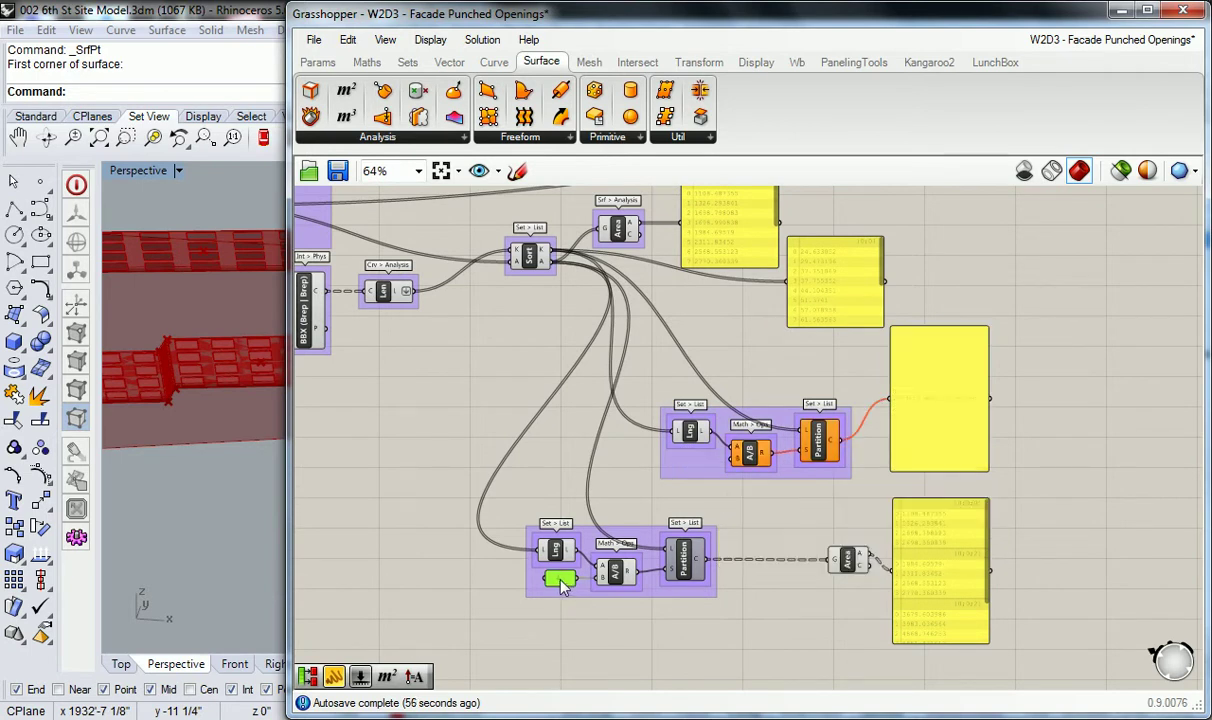
key(Delete)
Add a new panel containing 4 above the lower partition group
click(319, 62)
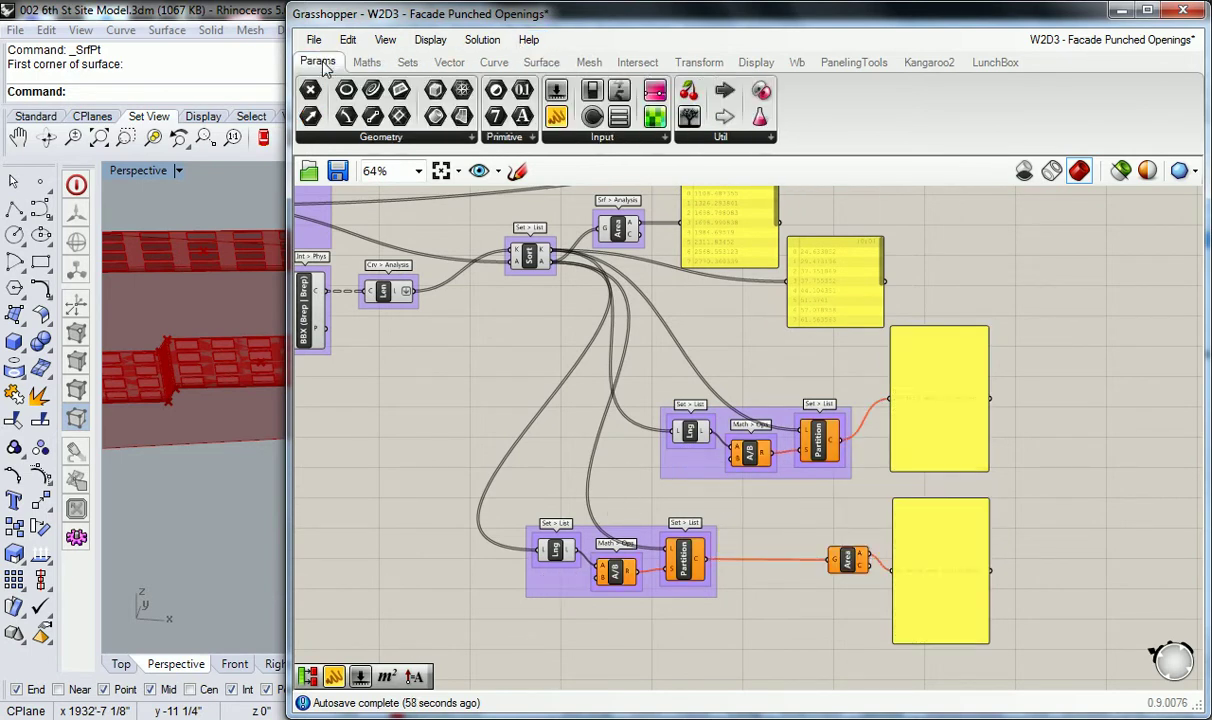
click(556, 116)
click(532, 470)
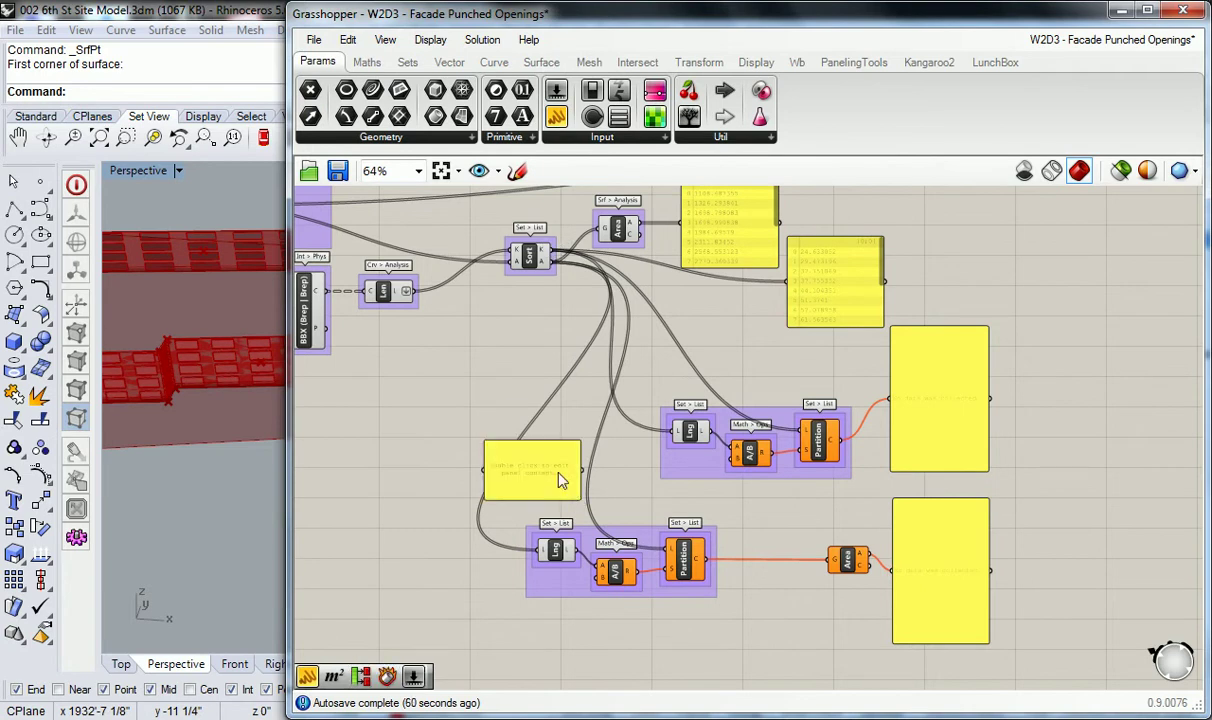
double_click(560, 481)
key(Delete)
click(580, 608)
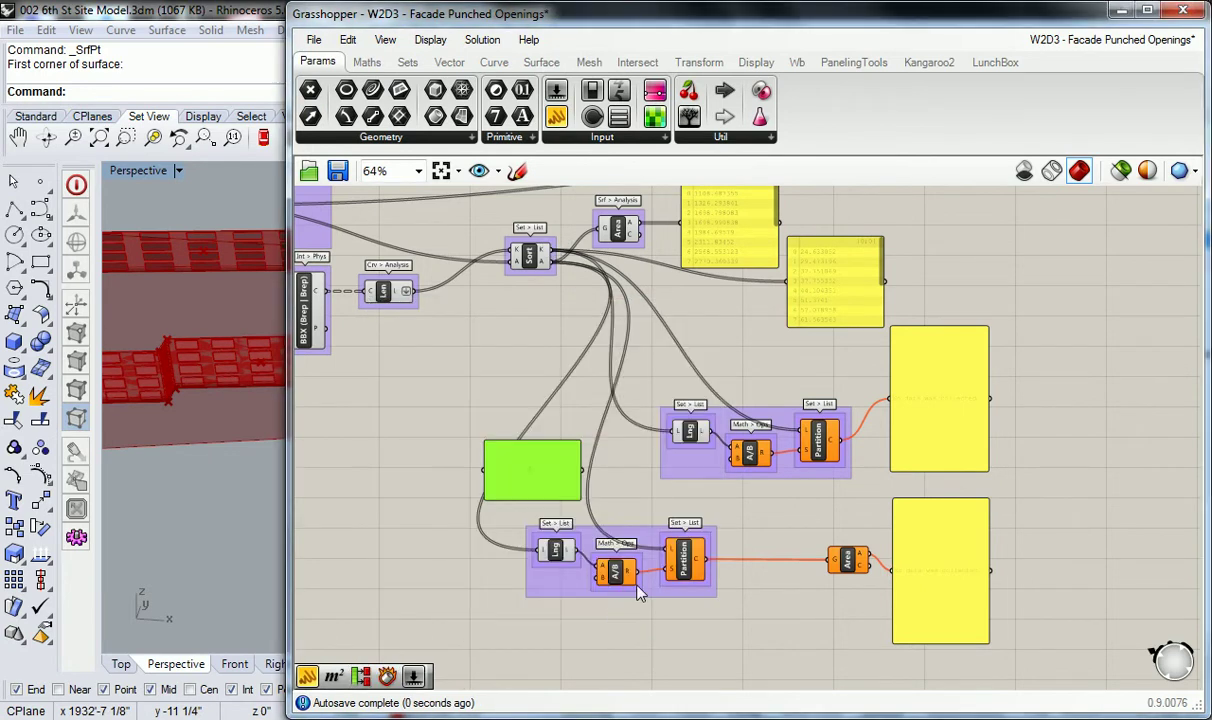
Shrink the 4 panel, wire it to the B inputs of both Division components, and place it left of the lower group
drag(579, 499, 736, 458)
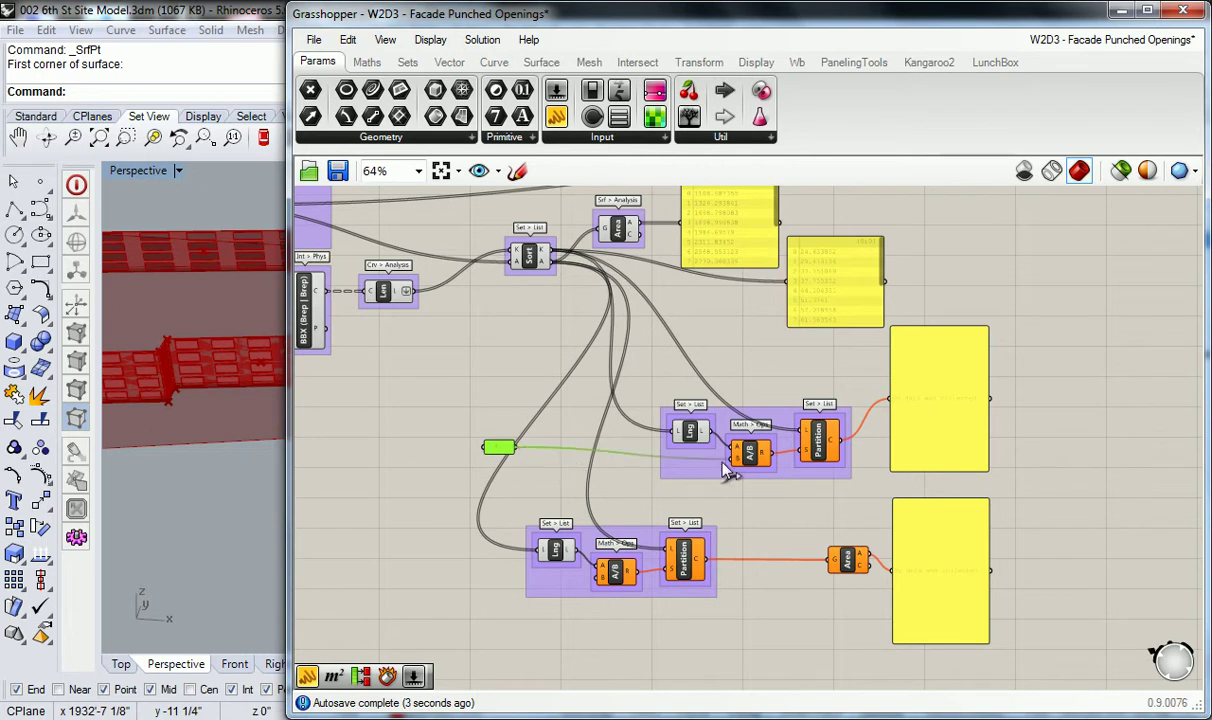
drag(521, 451, 443, 557)
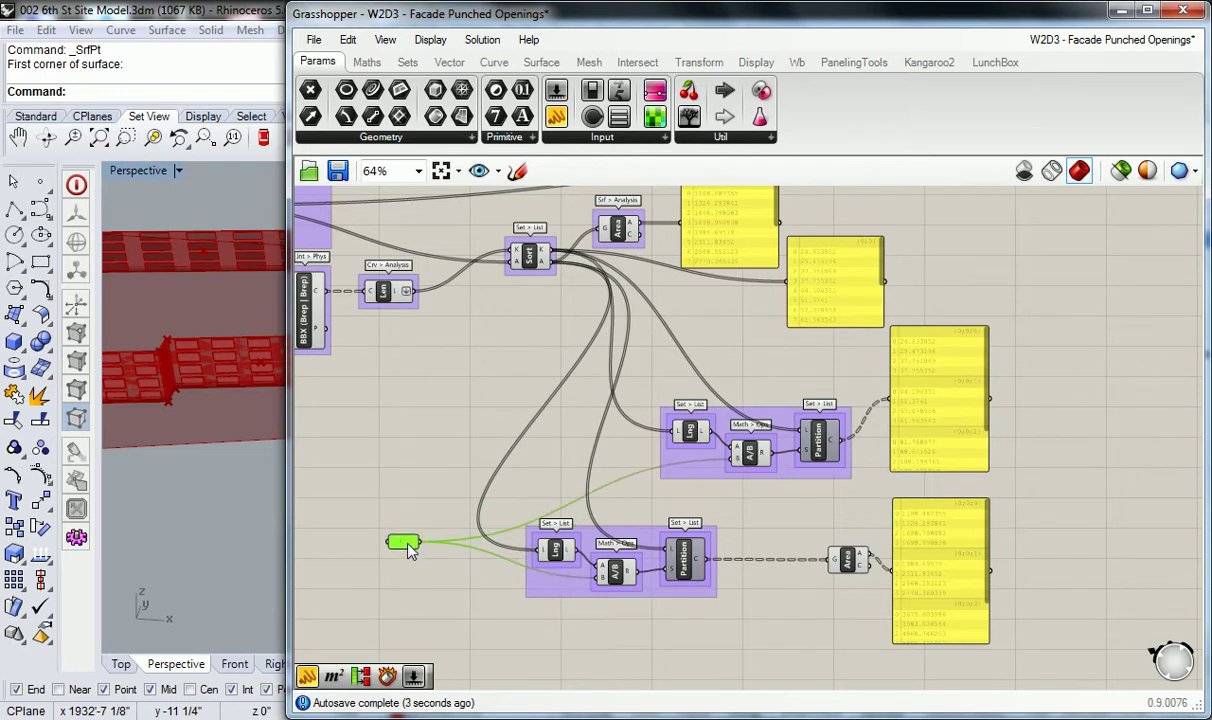
click(385, 514)
scroll(560, 530, up, 3)
scroll(598, 474, down, 1)
right_drag(801, 469, 748, 444)
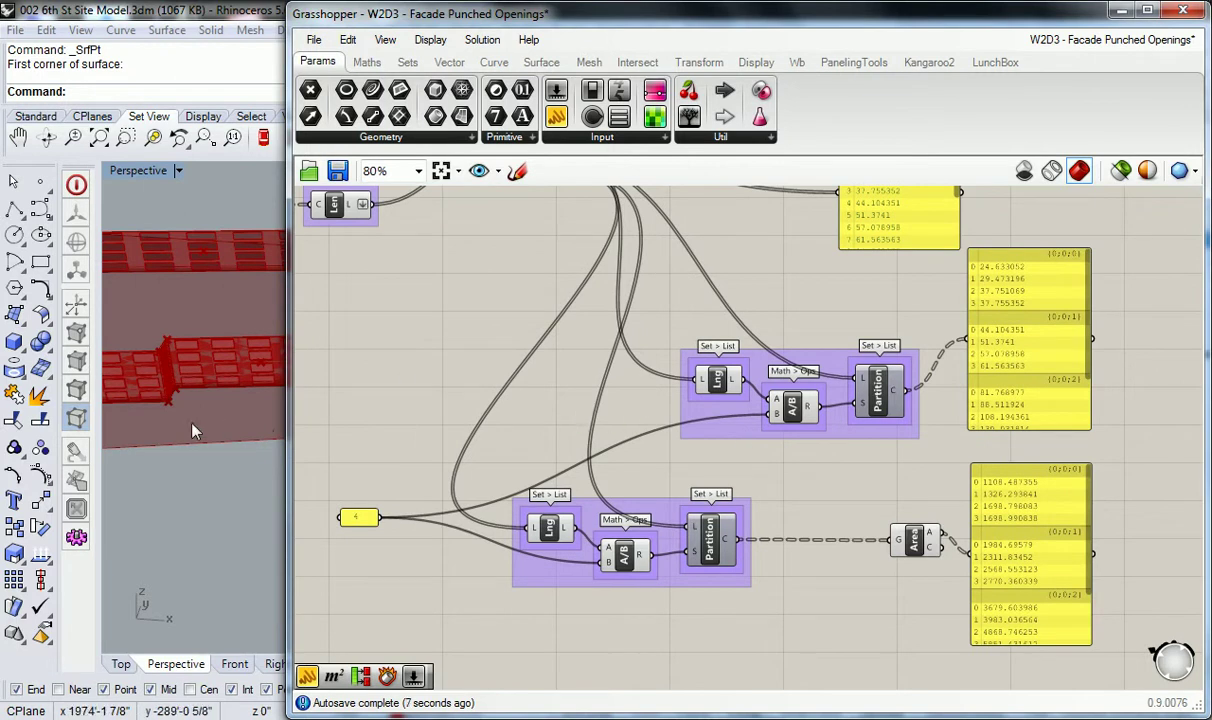
Examine the facade in the Rhino viewport and compare the sorted areas and lengths panels with the partitioned lengths panel
right_drag(195, 425, 182, 380)
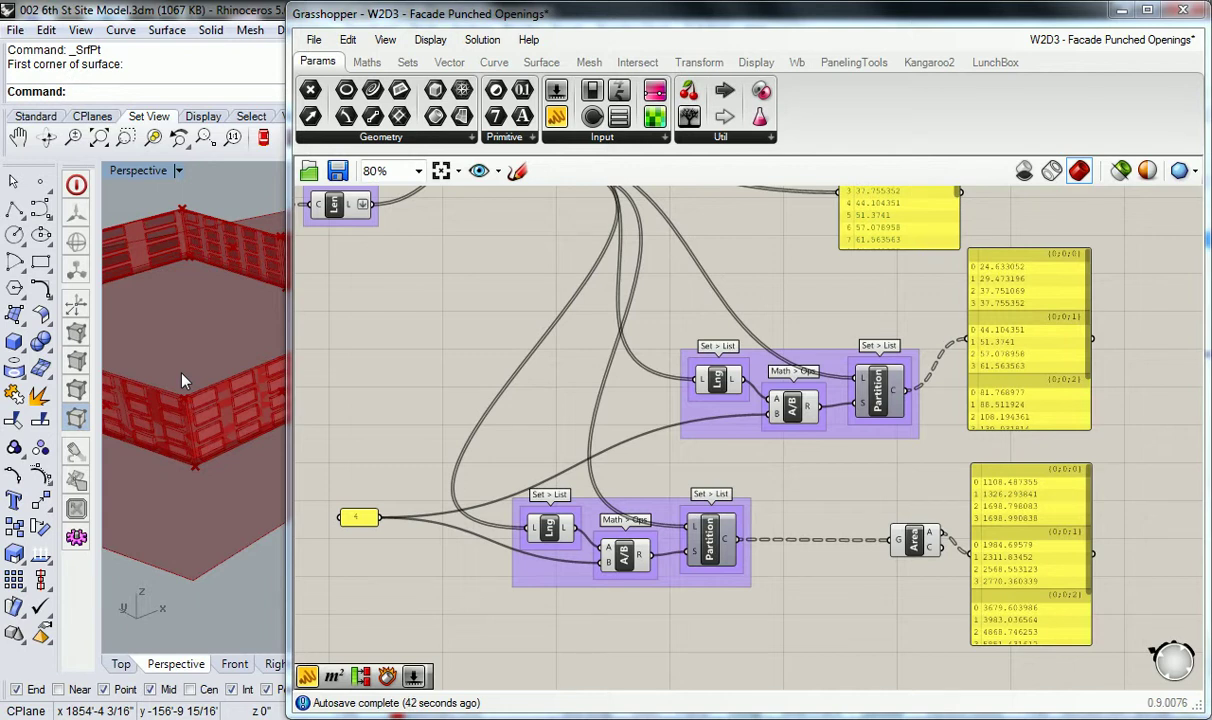
right_drag(806, 212, 784, 387)
click(700, 258)
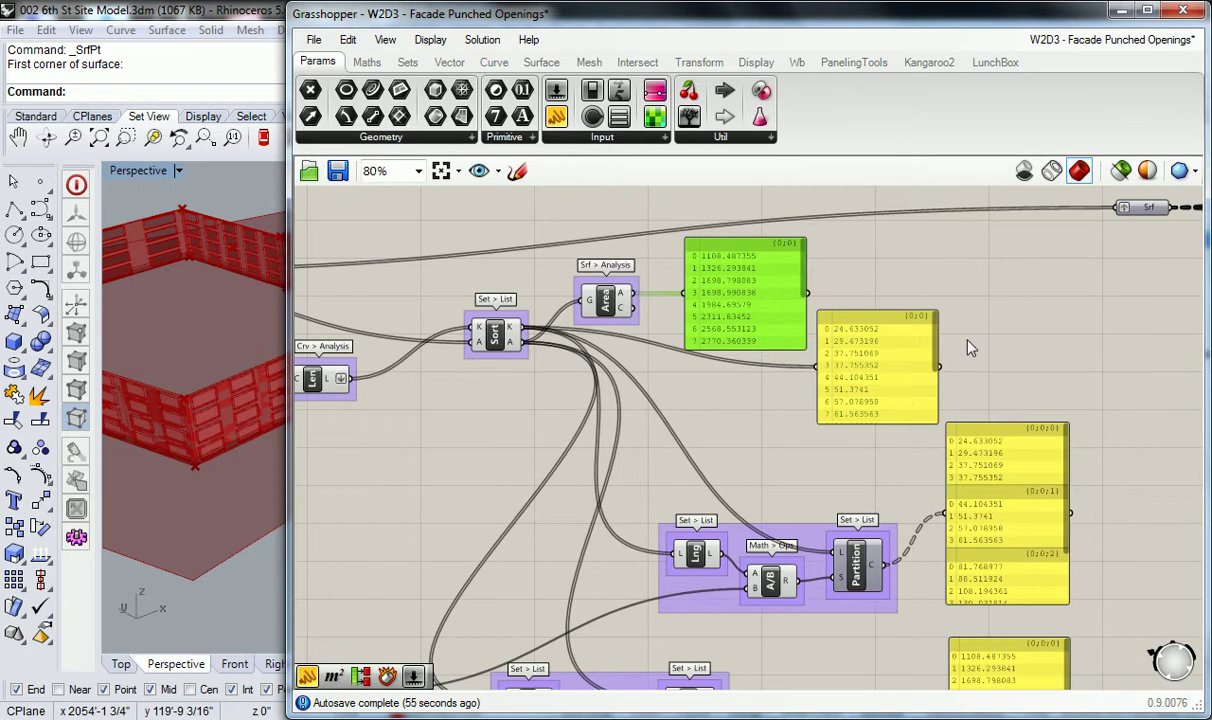
right_drag(1012, 396, 952, 306)
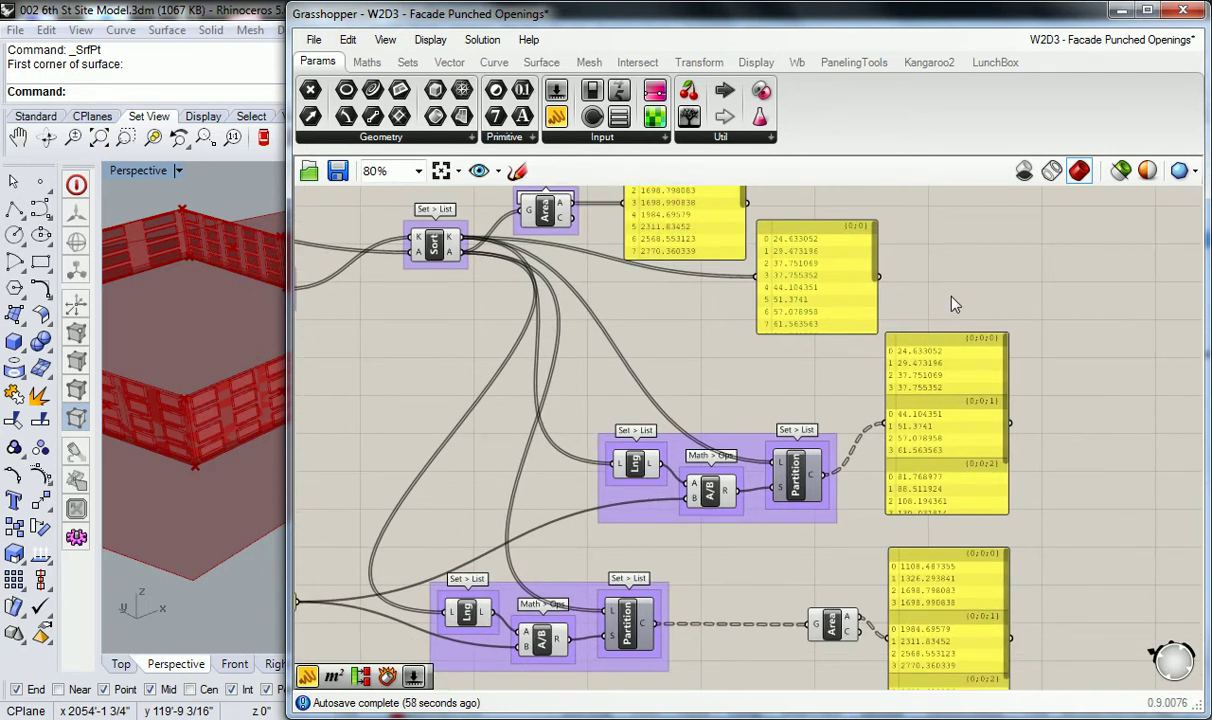
click(914, 400)
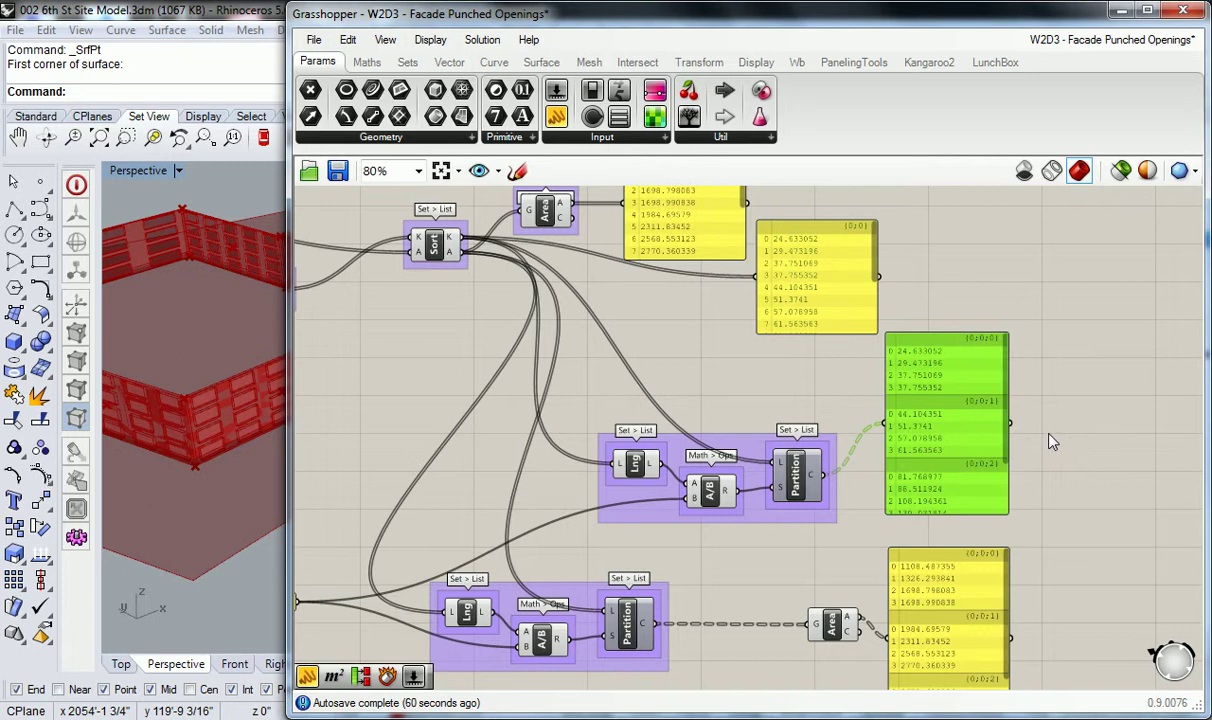
click(682, 201)
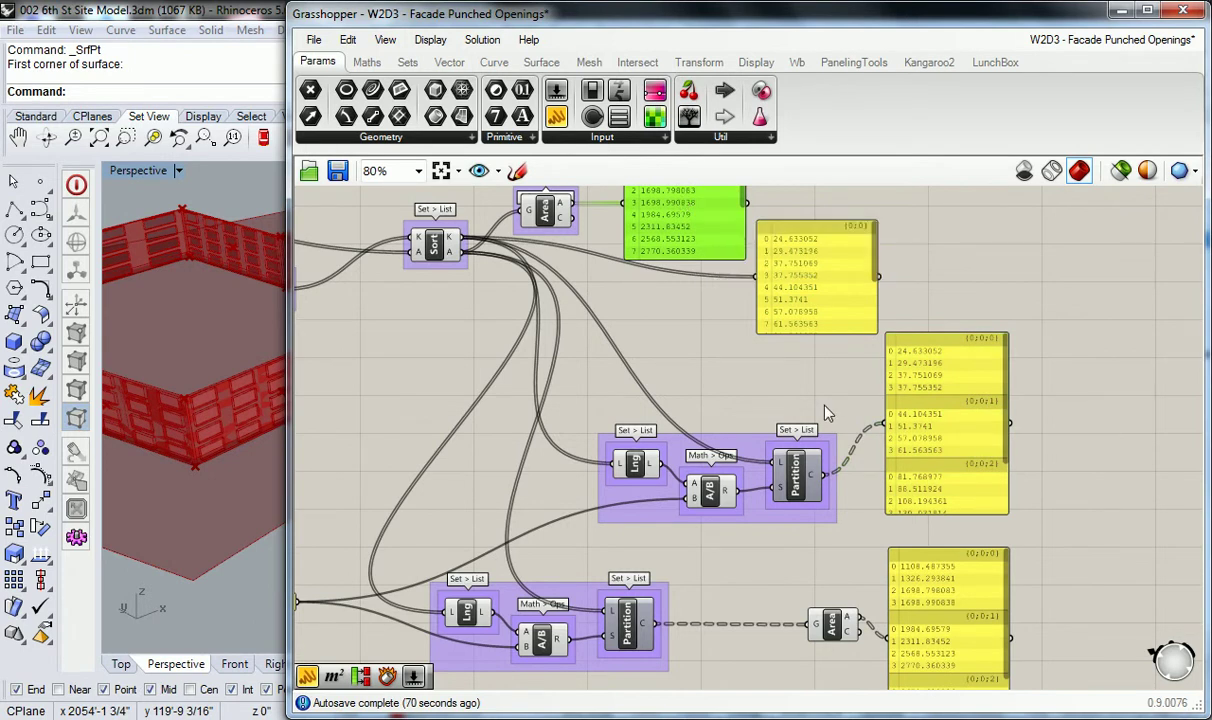
Flatten the upper Partition component's C output and switch the flattening back off
click(780, 383)
right_click(810, 477)
click(862, 592)
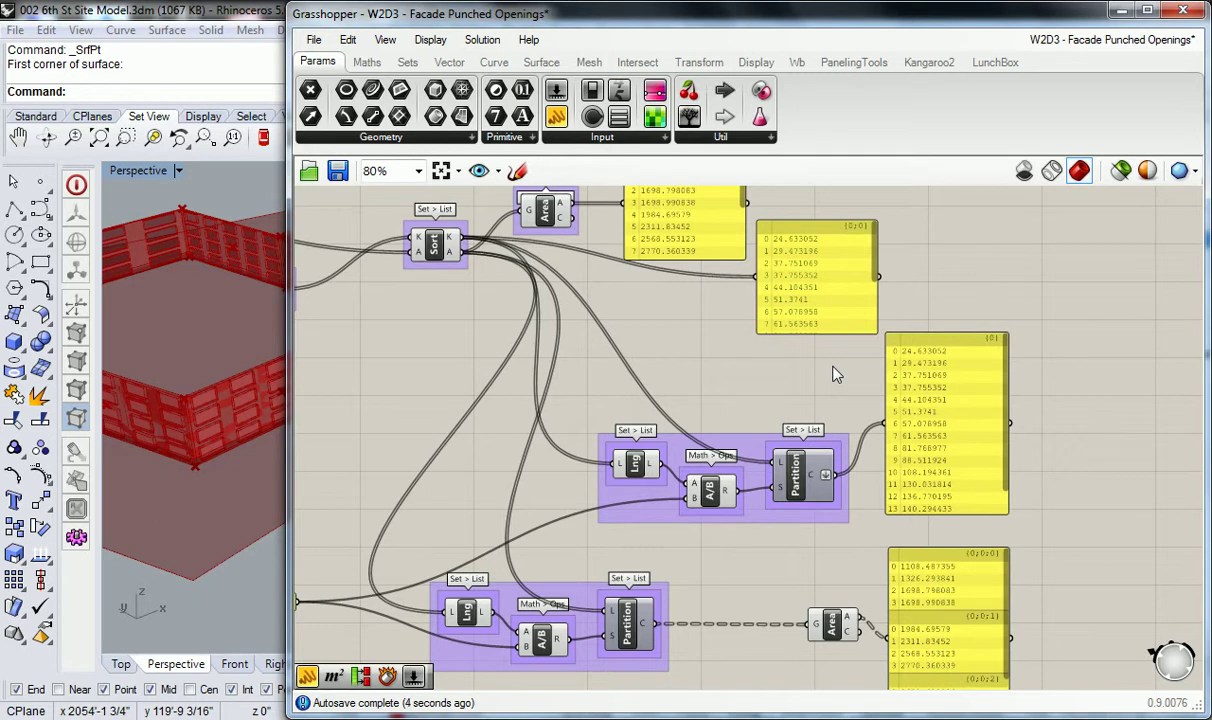
right_click(827, 475)
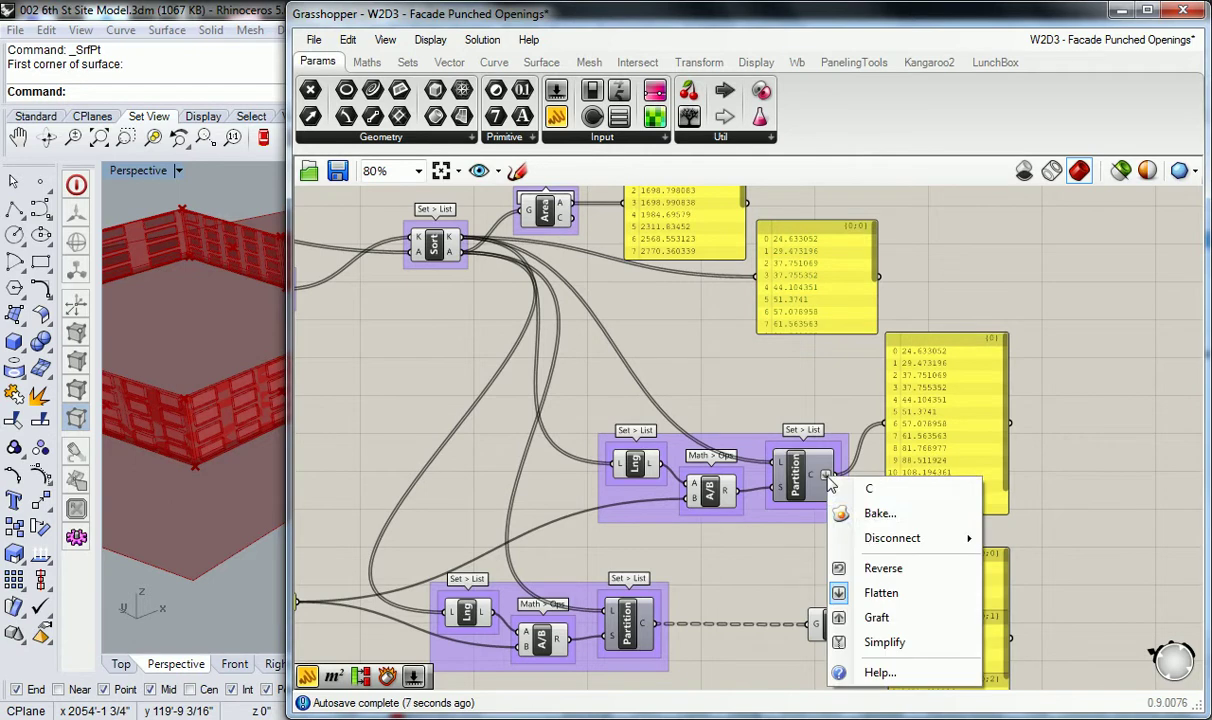
click(886, 594)
right_drag(794, 369, 844, 410)
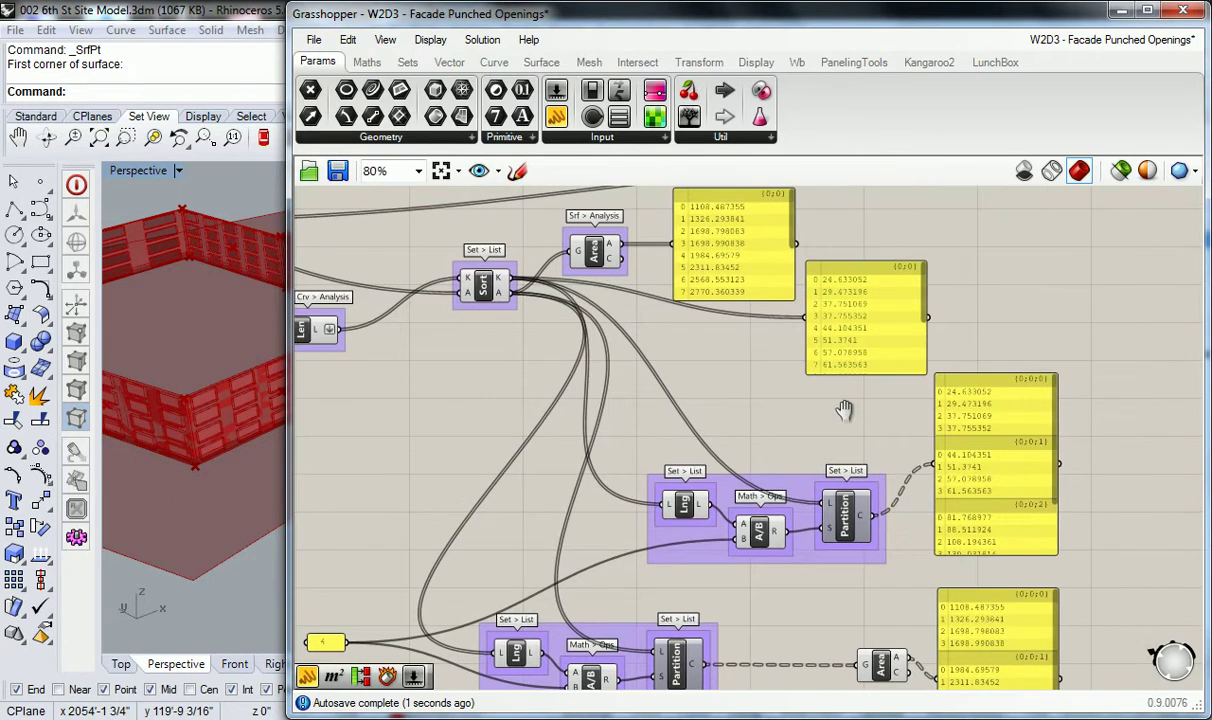
scroll(783, 374, down, 2)
right_drag(783, 374, 764, 425)
scroll(769, 436, up, 2)
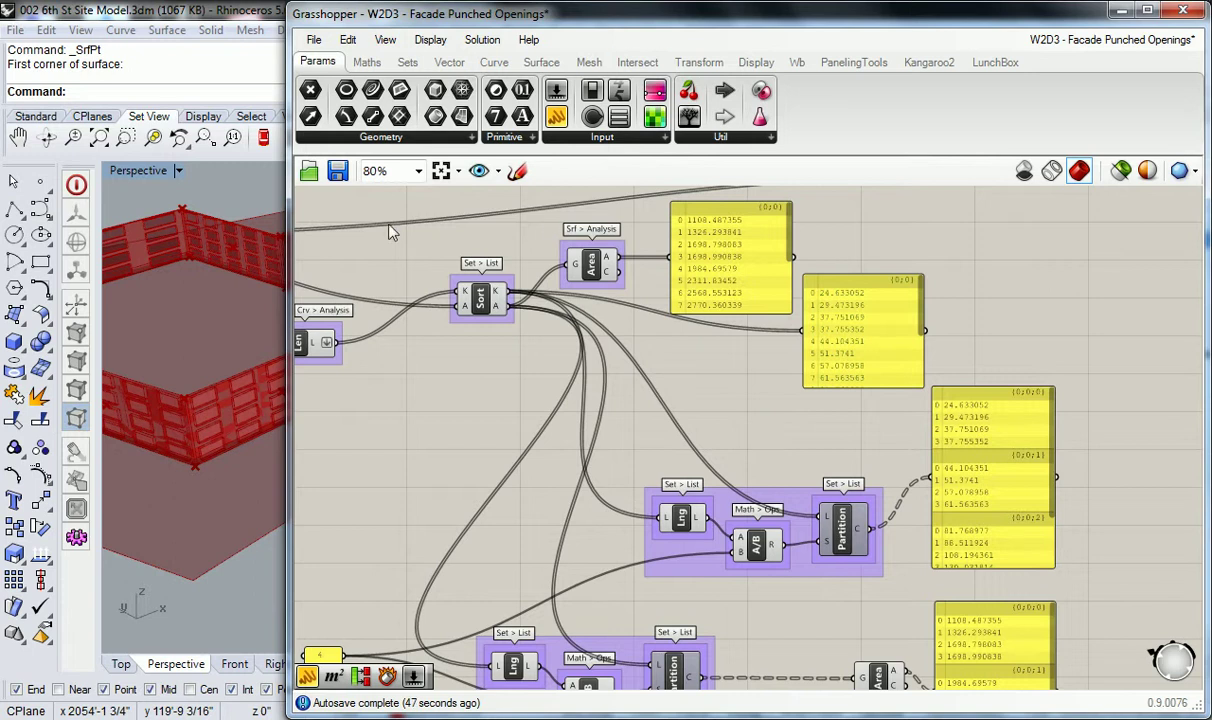
right_drag(222, 176, 222, 309)
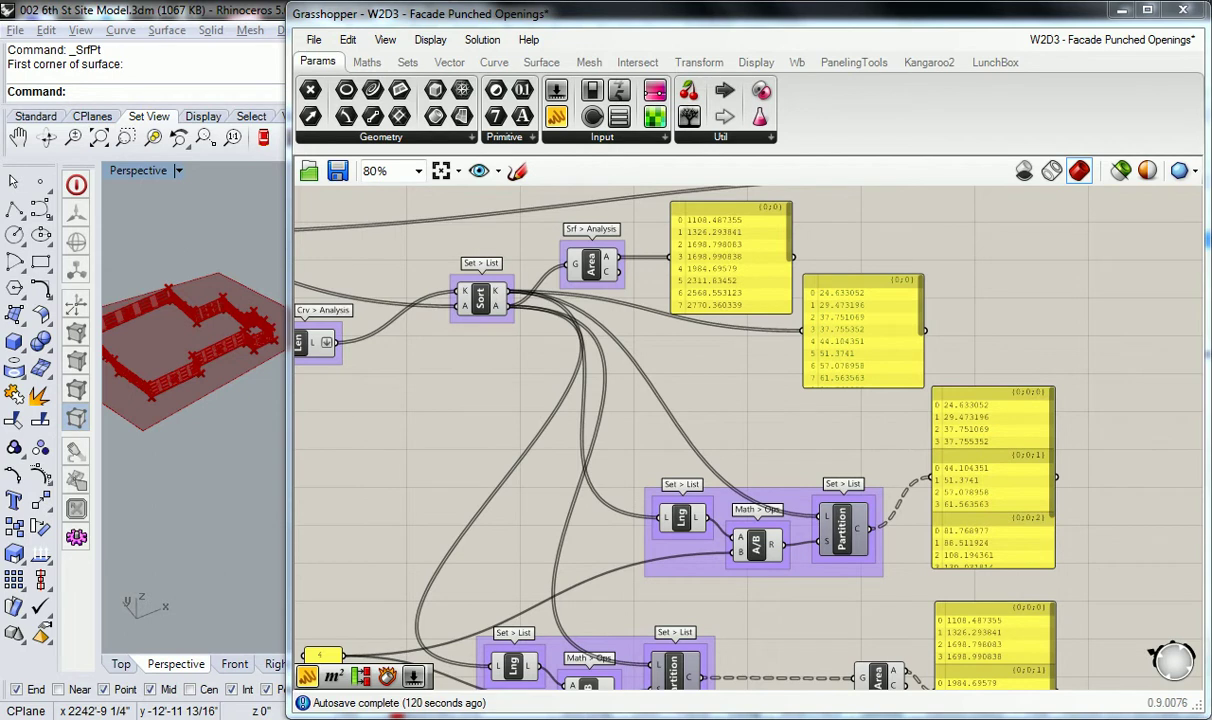
key(super)
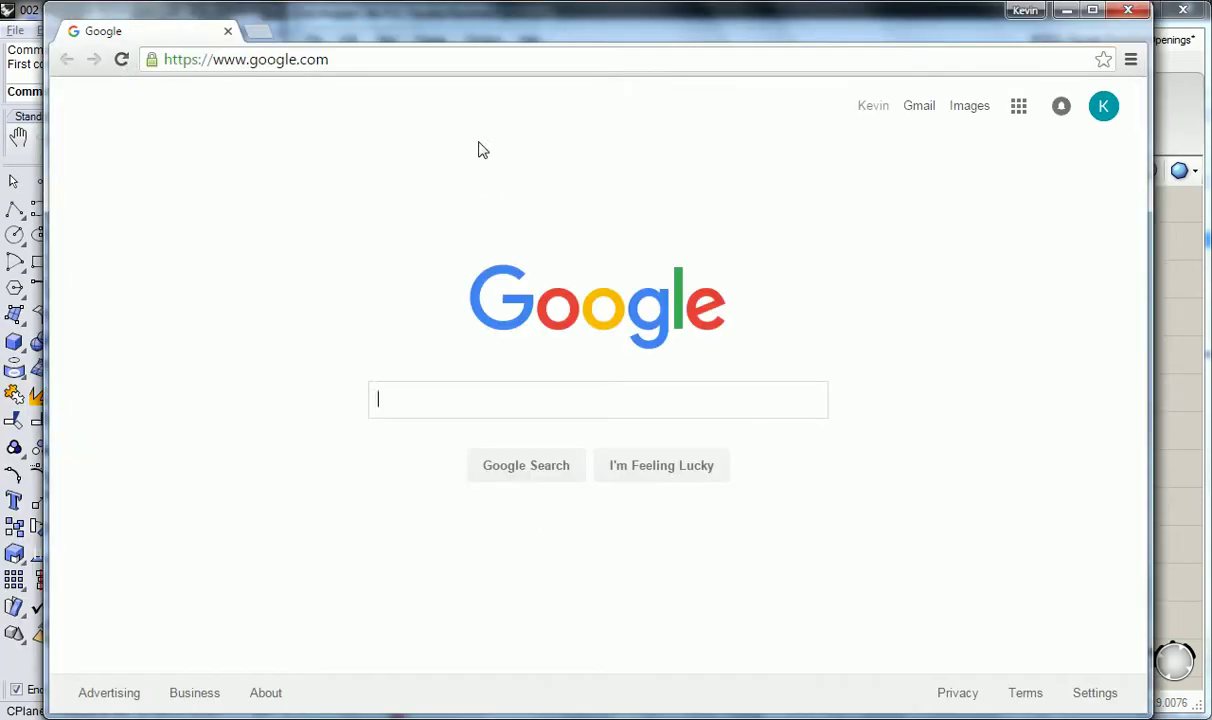
click(357, 57)
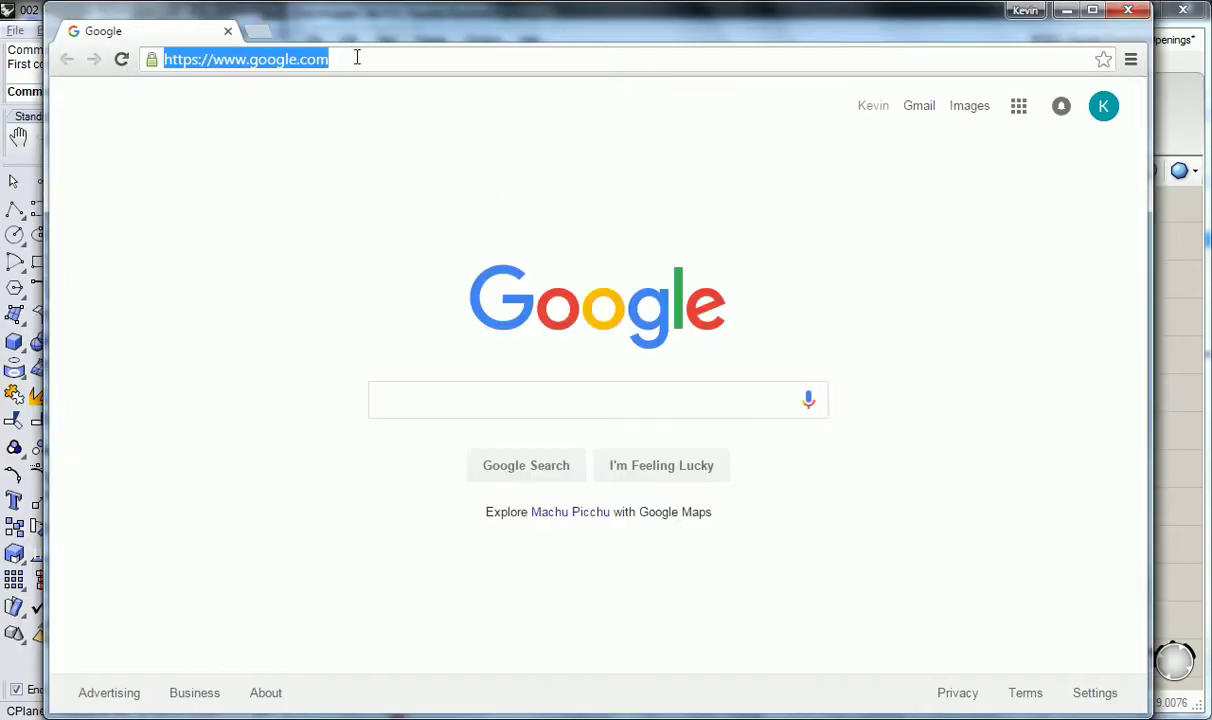
text(paramarch)
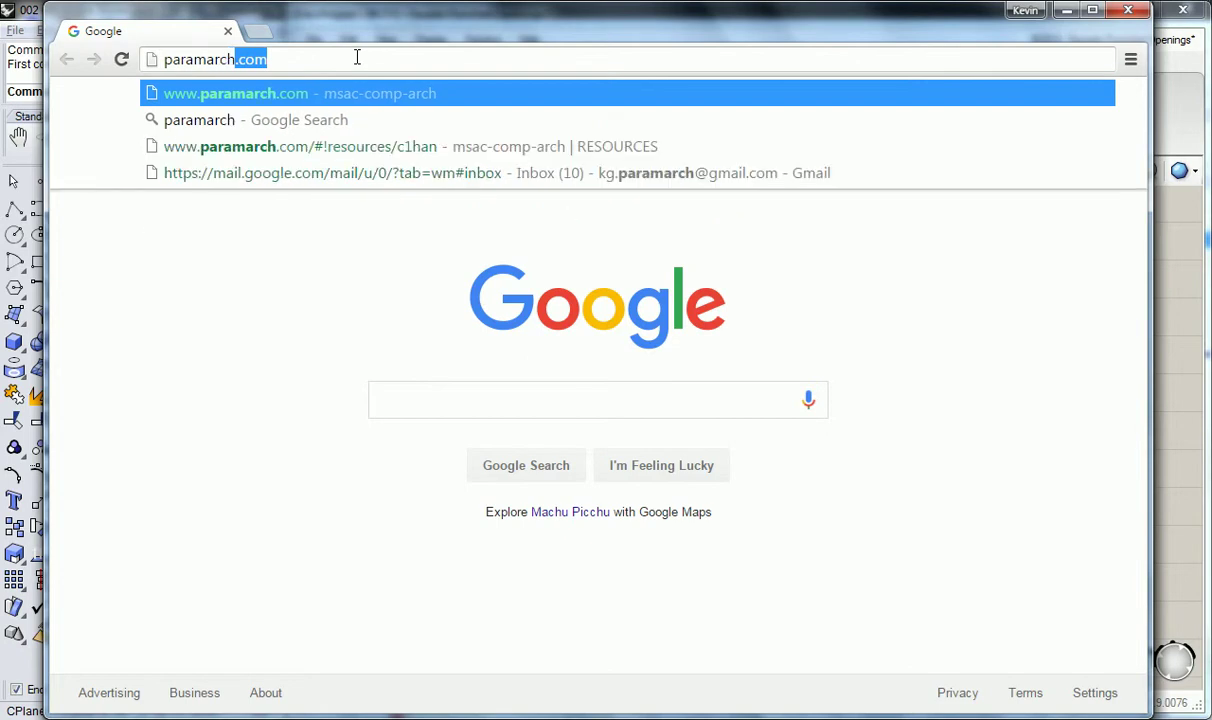
key(Return)
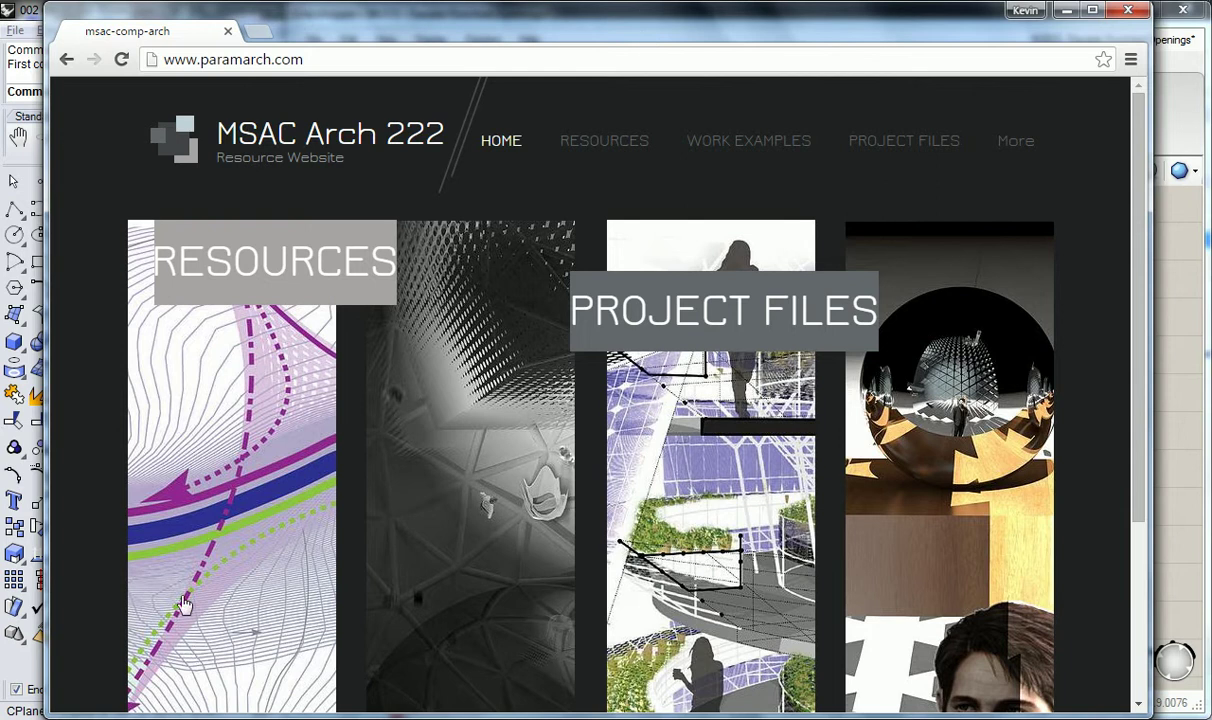
key(alt+Tab)
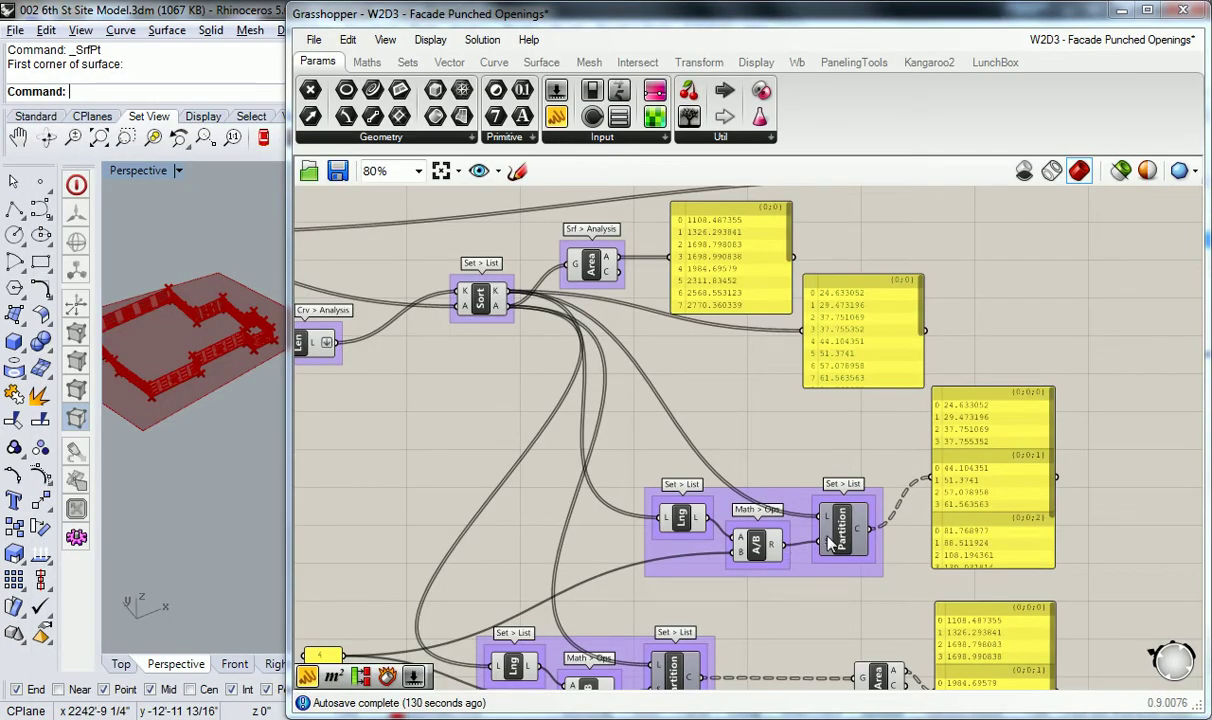
Place a Material component on the canvas, inspect its Specular input, and delete the component
mouse_move(824, 540)
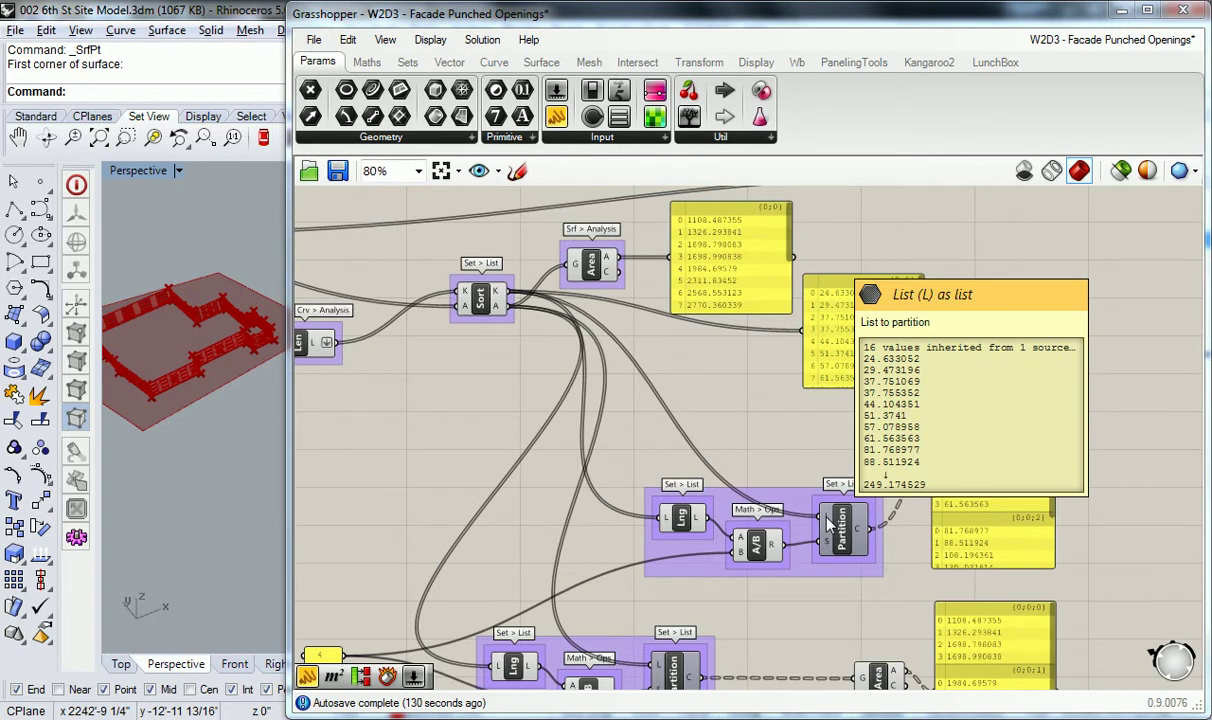
click(750, 62)
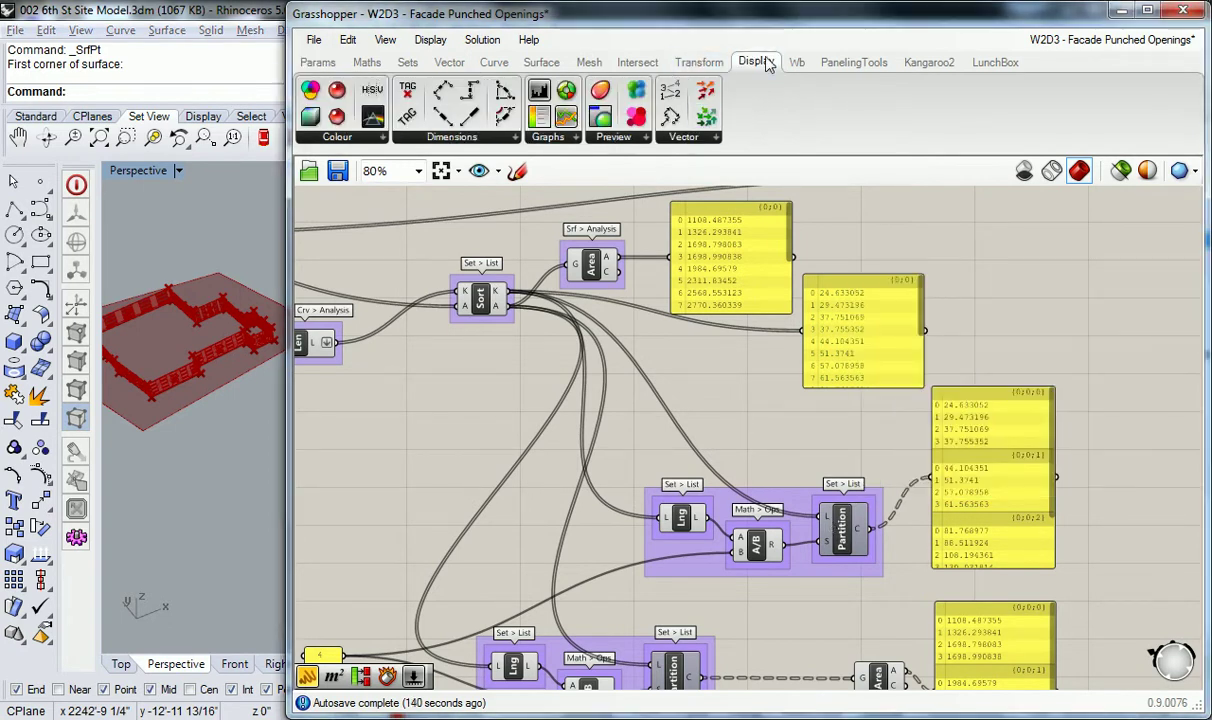
drag(636, 118, 1067, 282)
scroll(1100, 288, up, 3)
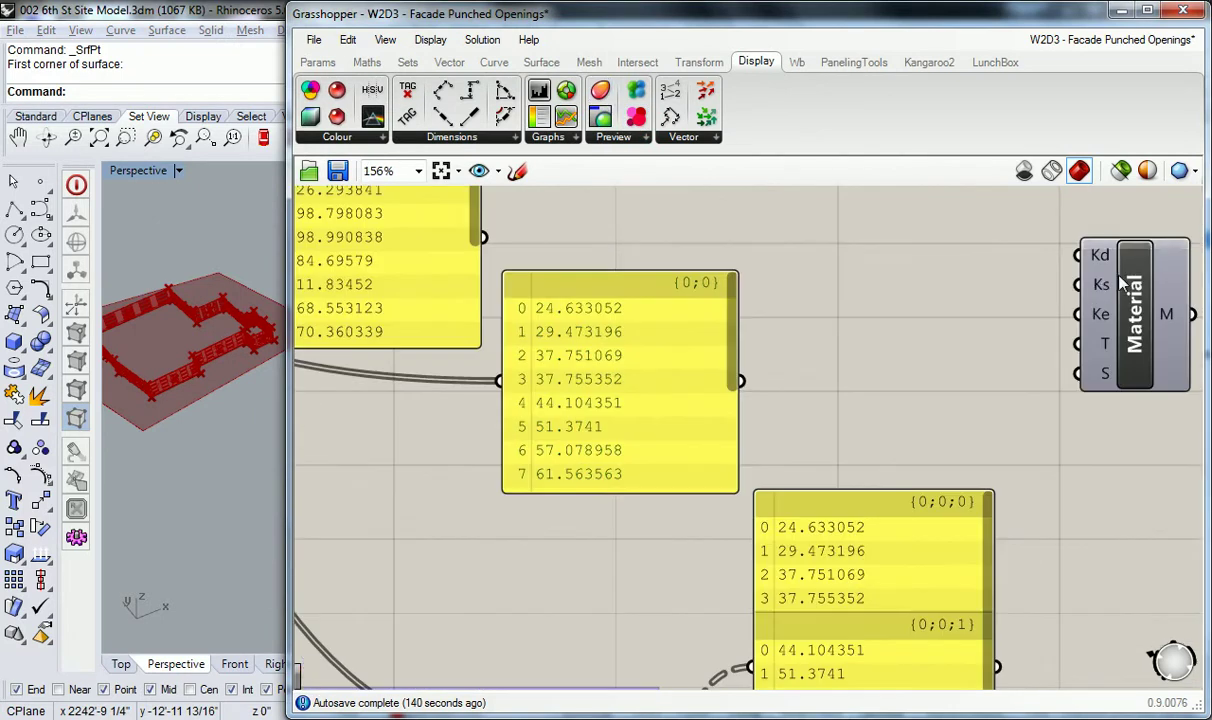
mouse_move(1101, 288)
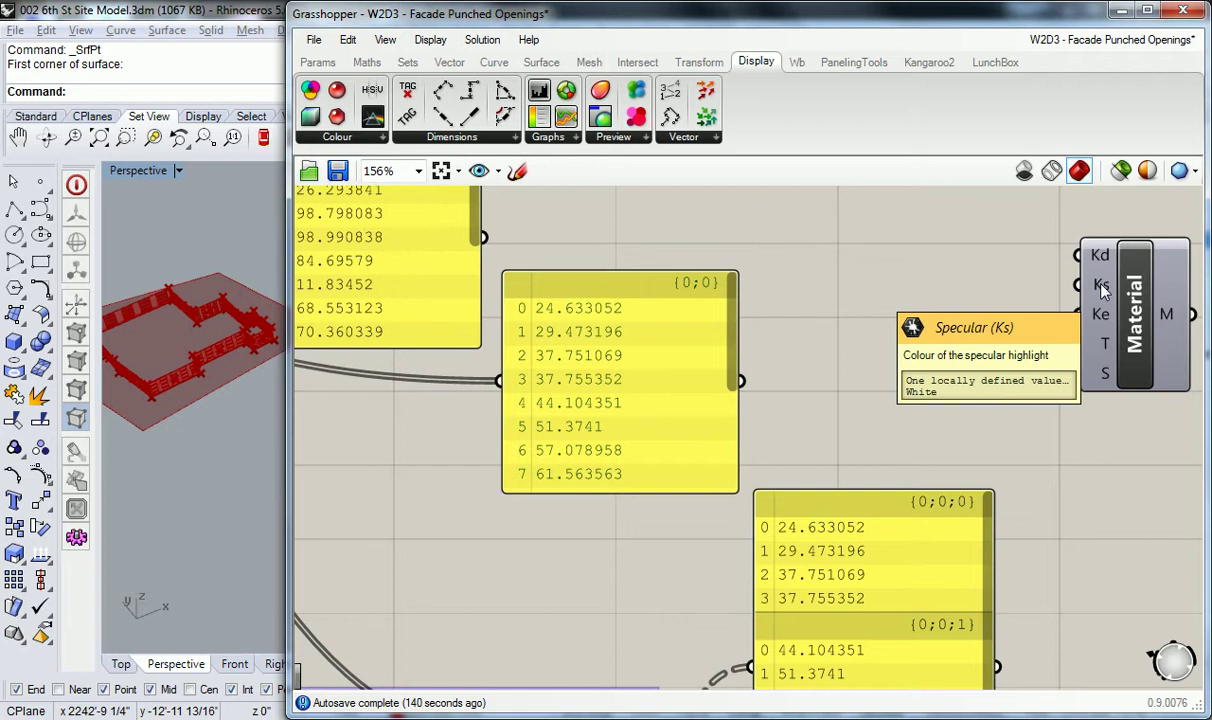
click(1103, 288)
key(Delete)
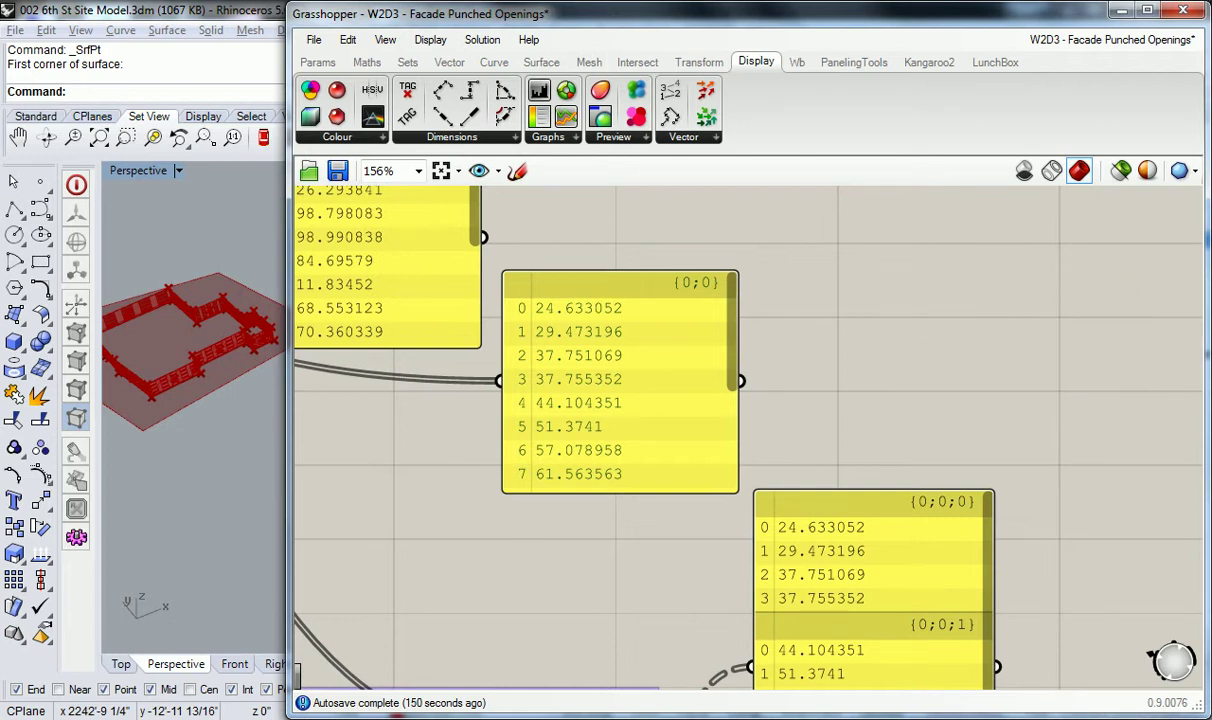
Switch to Chrome and open the Grasshopper Primer Third Edition link from the paramarch.com resources page
key(alt+Tab)
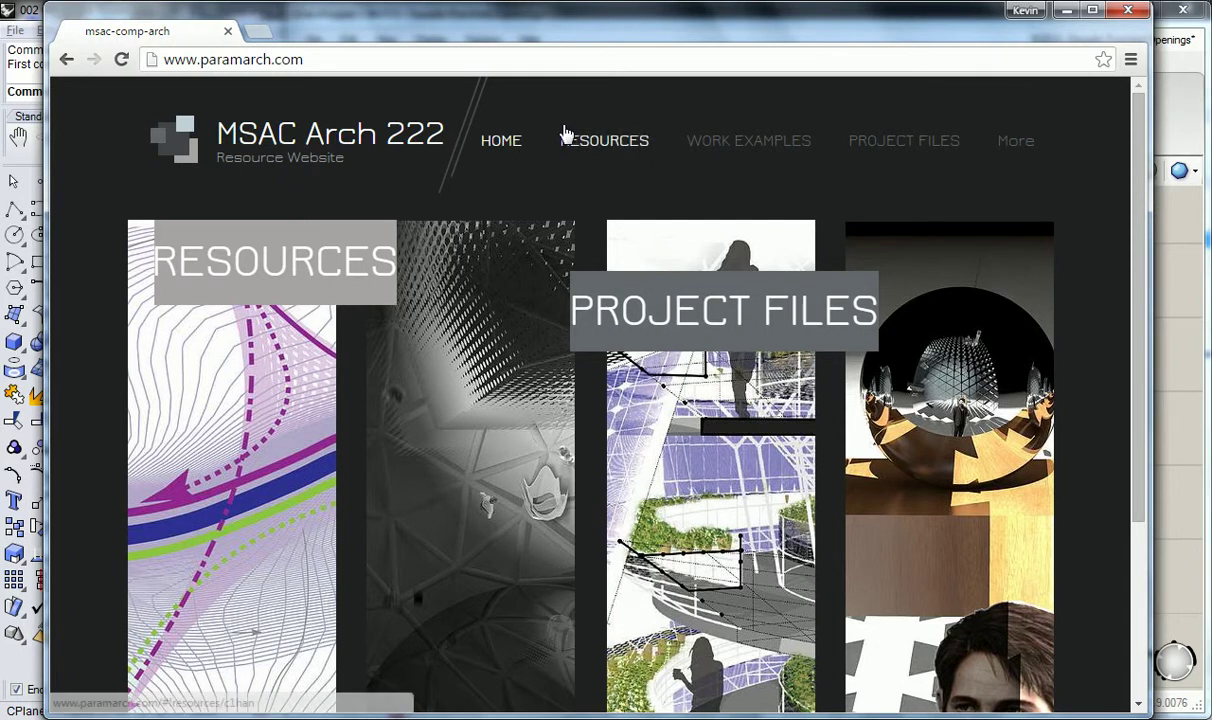
click(313, 250)
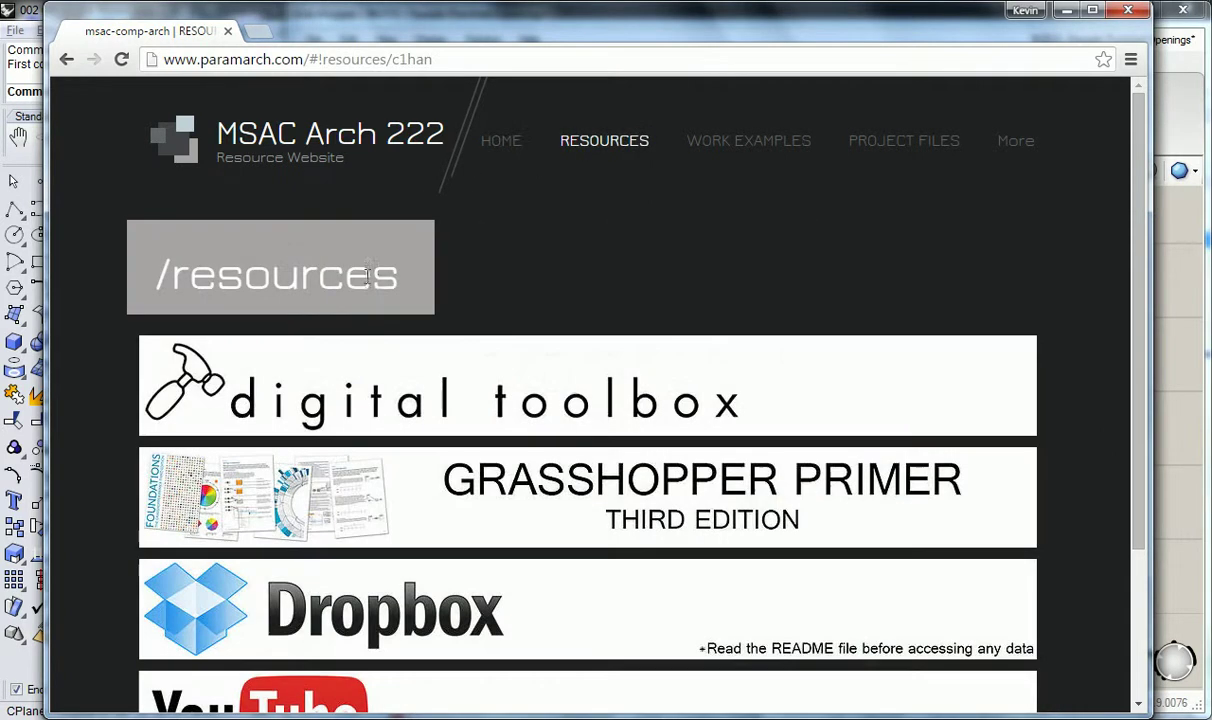
scroll(484, 349, down, 3)
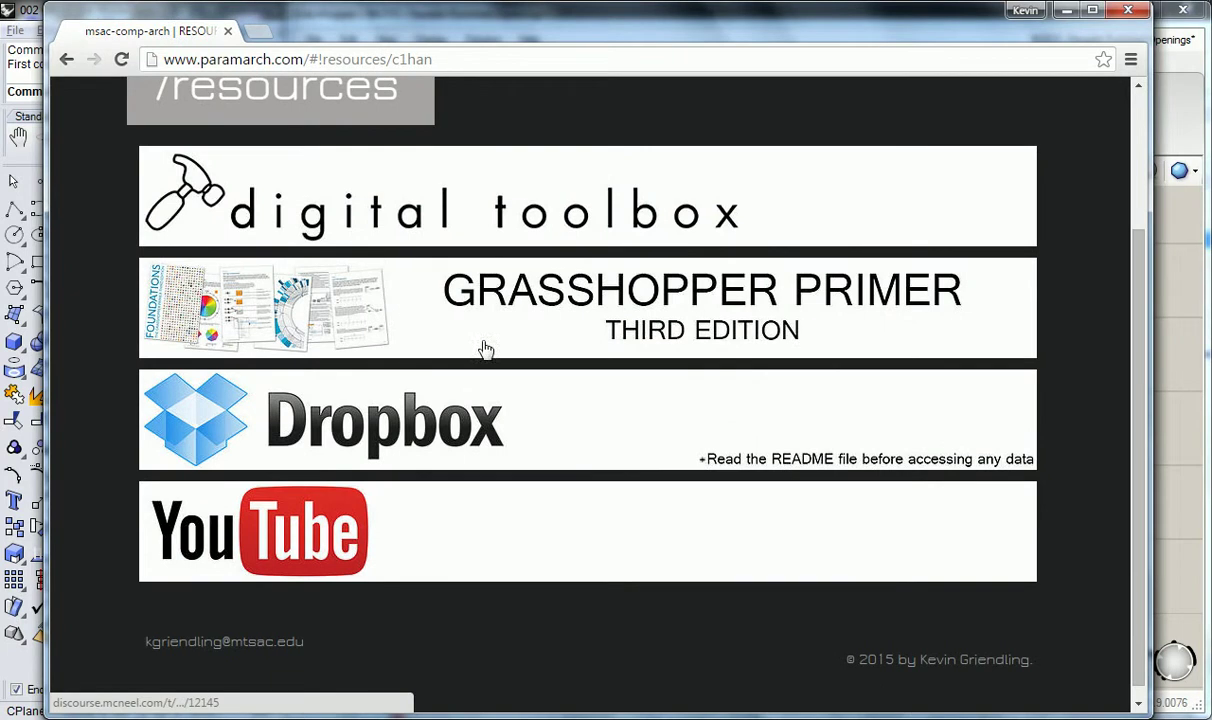
click(331, 313)
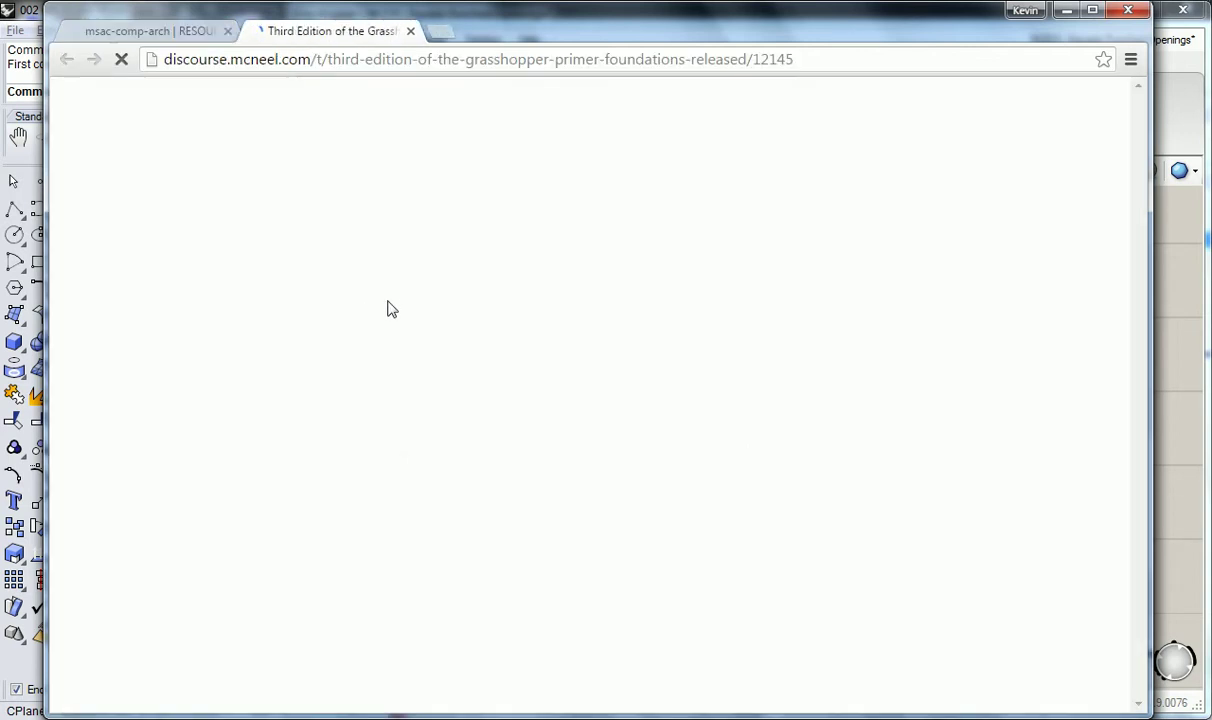
Follow the forum post's modelab.is/grasshopper-primer link and open the download prompt for Grasshopper Primer V3.3 EN PDF
scroll(397, 307, down, 4)
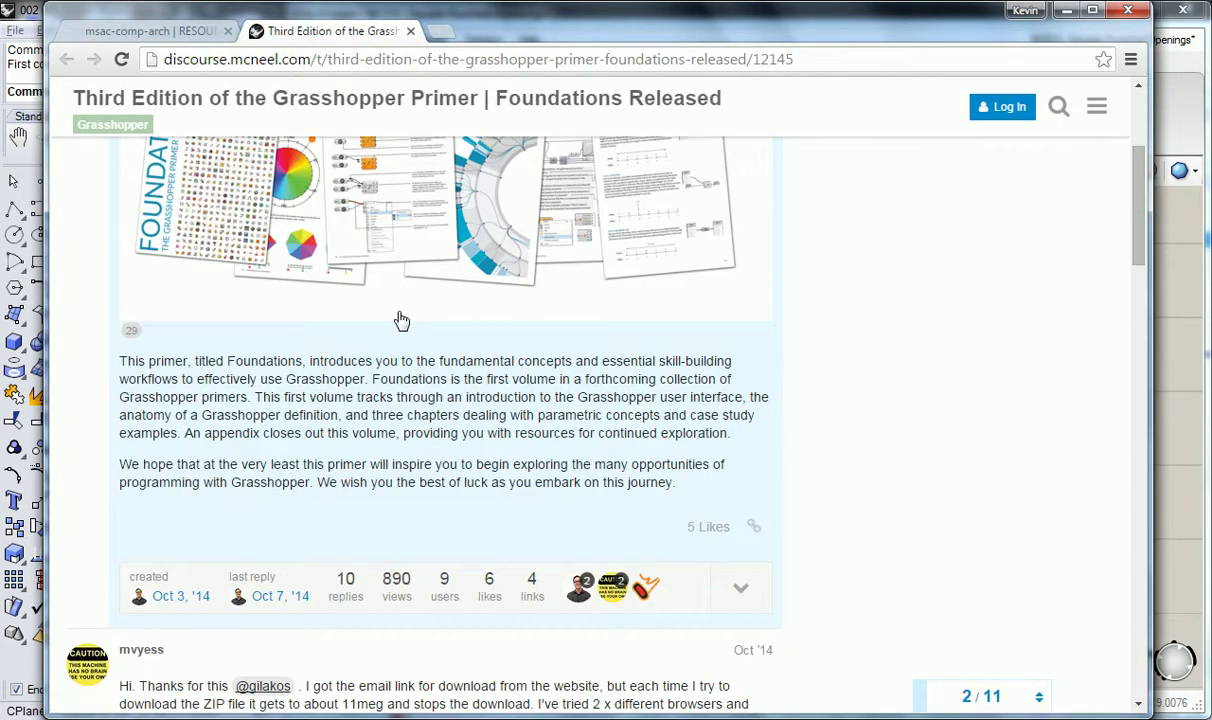
scroll(399, 314, up, 4)
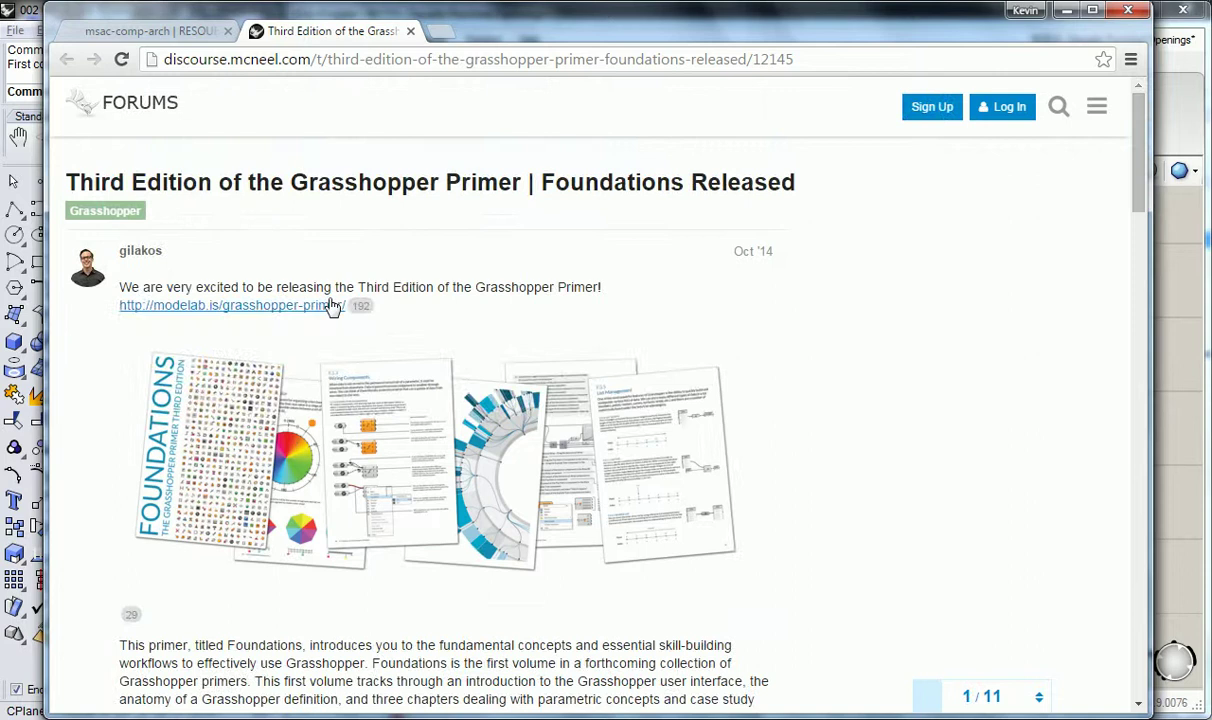
click(231, 308)
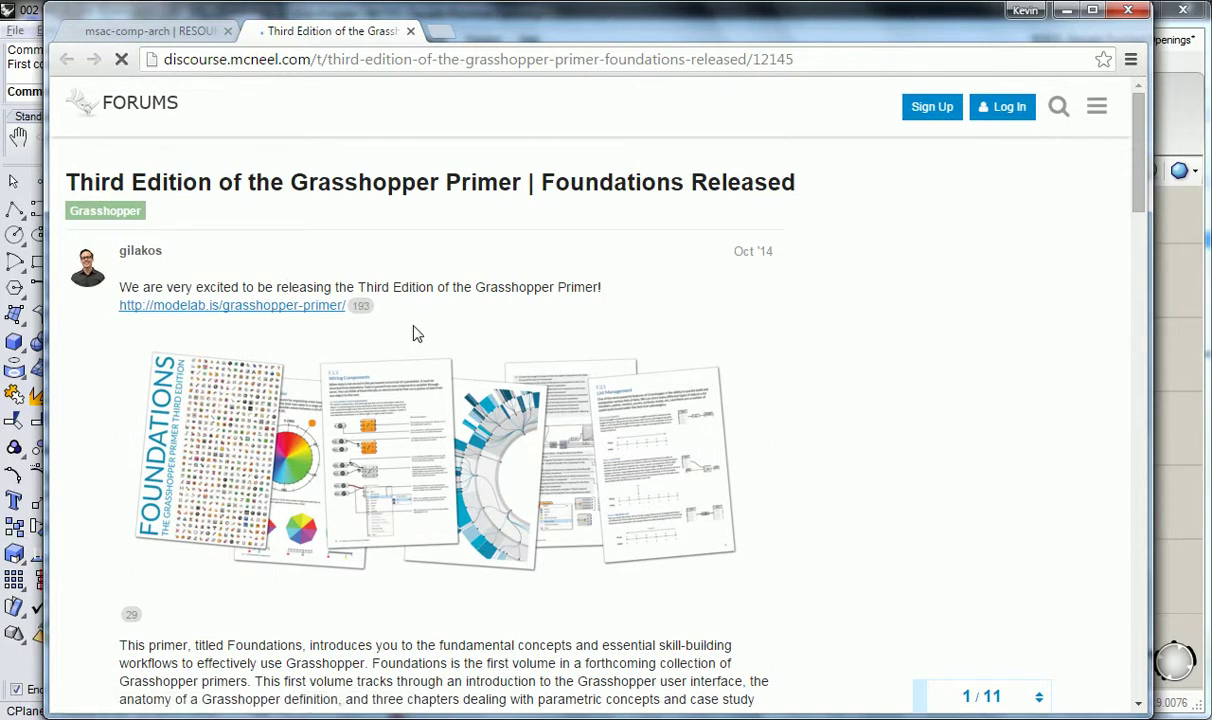
scroll(417, 333, down, 8)
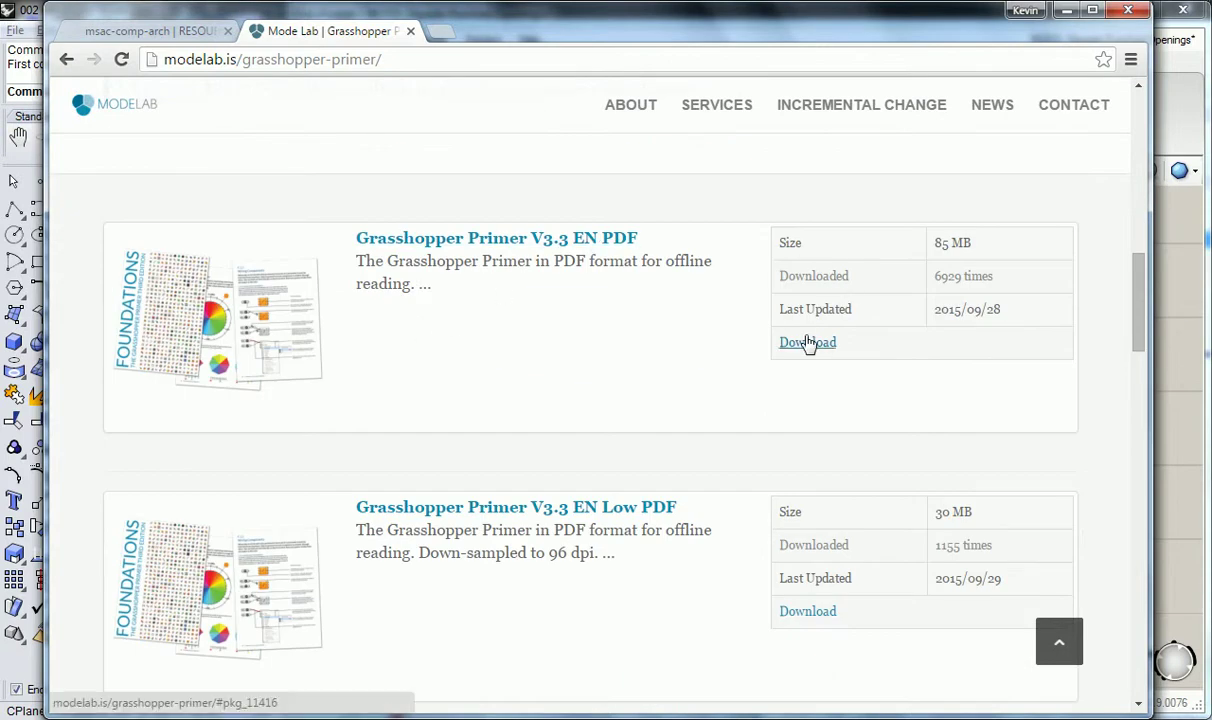
scroll(711, 352, down, 3)
scroll(744, 360, up, 3)
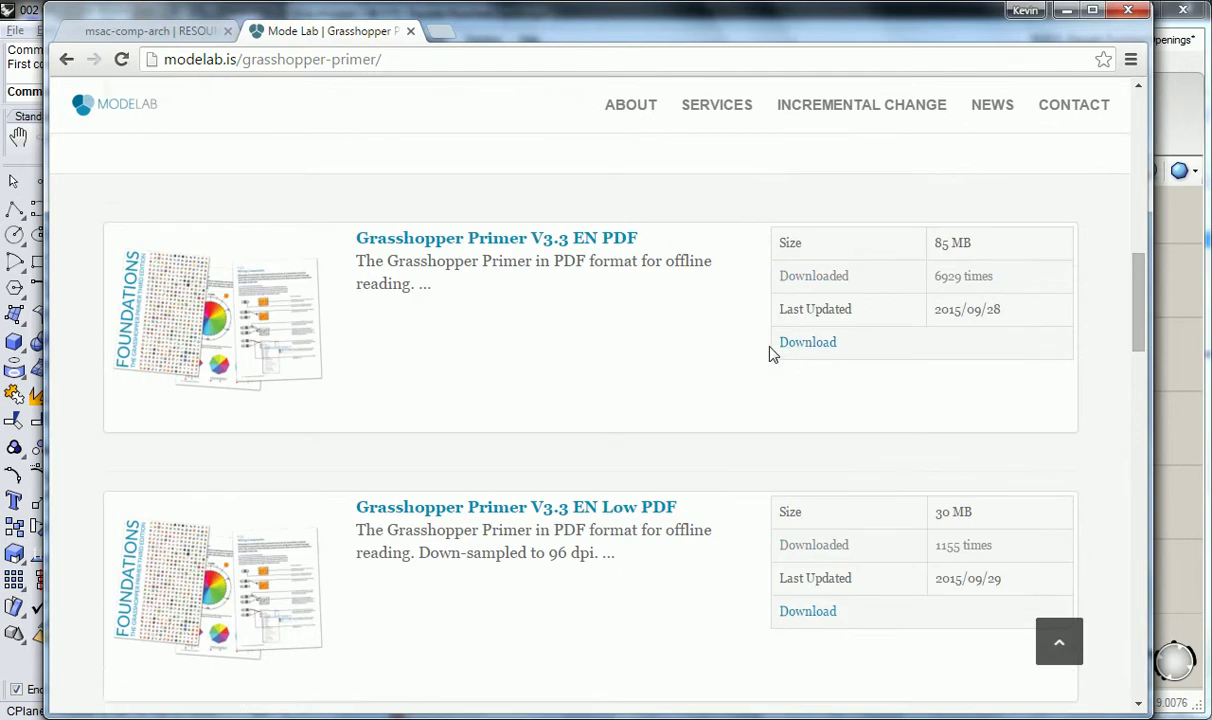
click(810, 344)
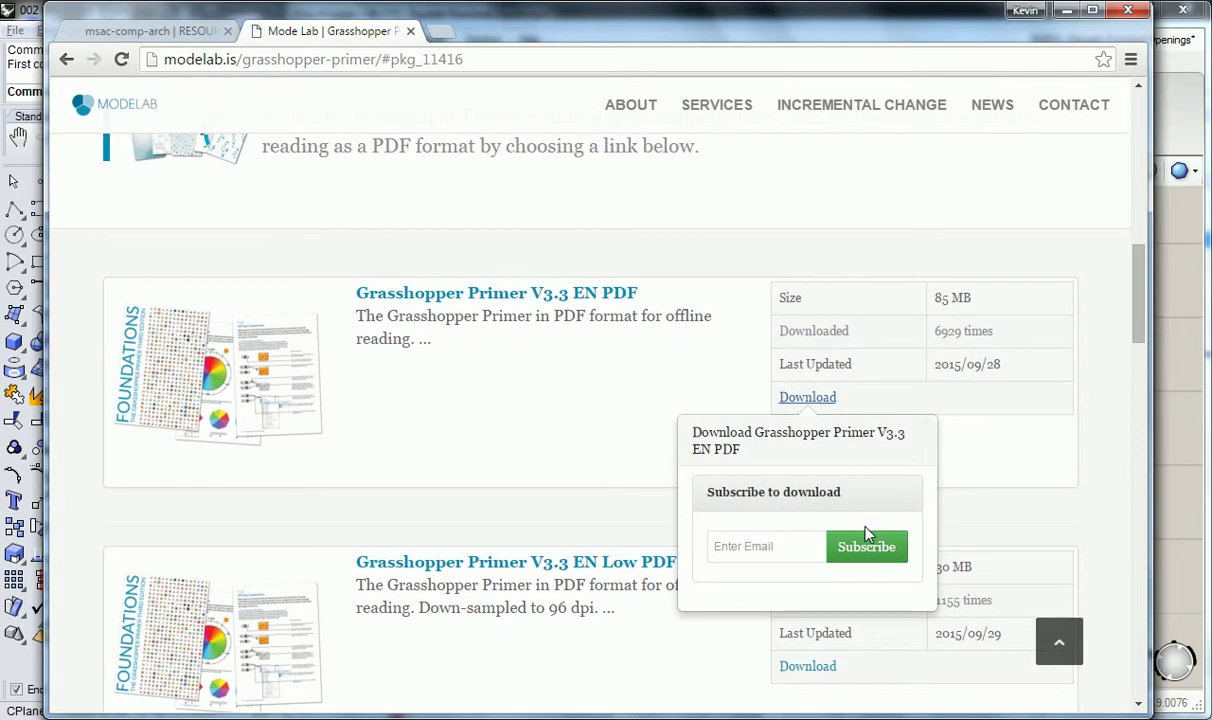
Examine the Grasshopper Primer page's introduction, online reading option, and PDF download versions
scroll(620, 360, up, 5)
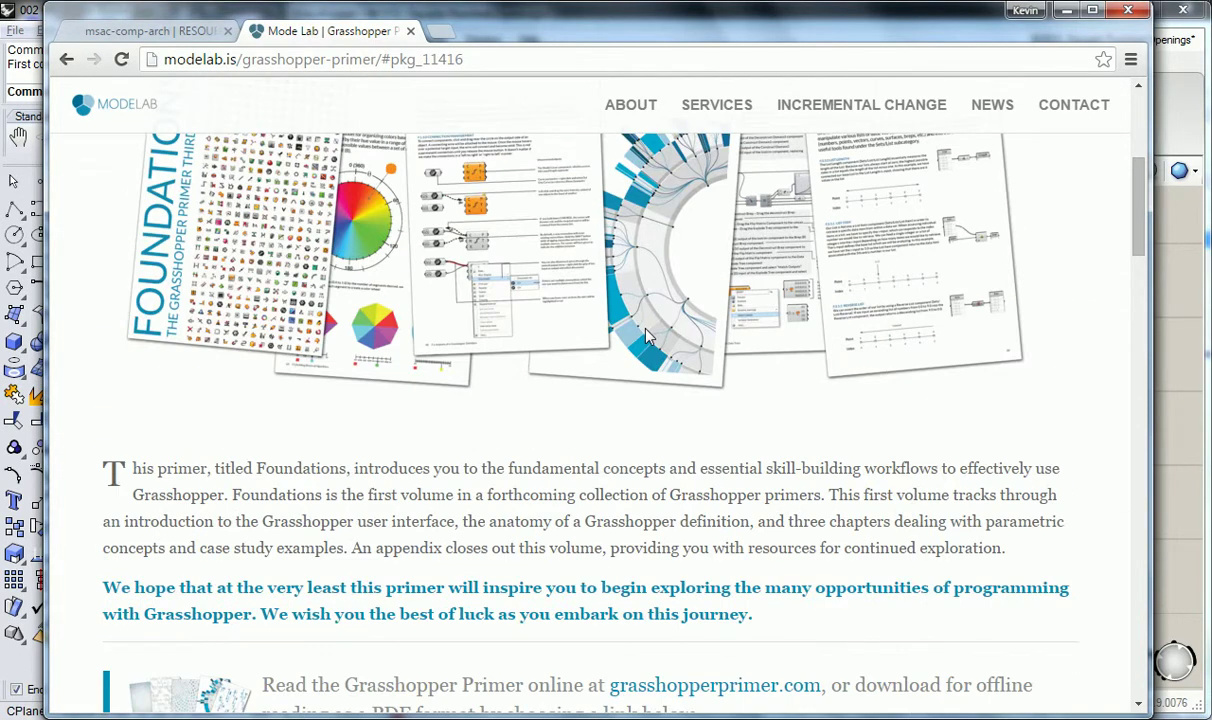
scroll(495, 563, down, 5)
scroll(655, 337, down, 5)
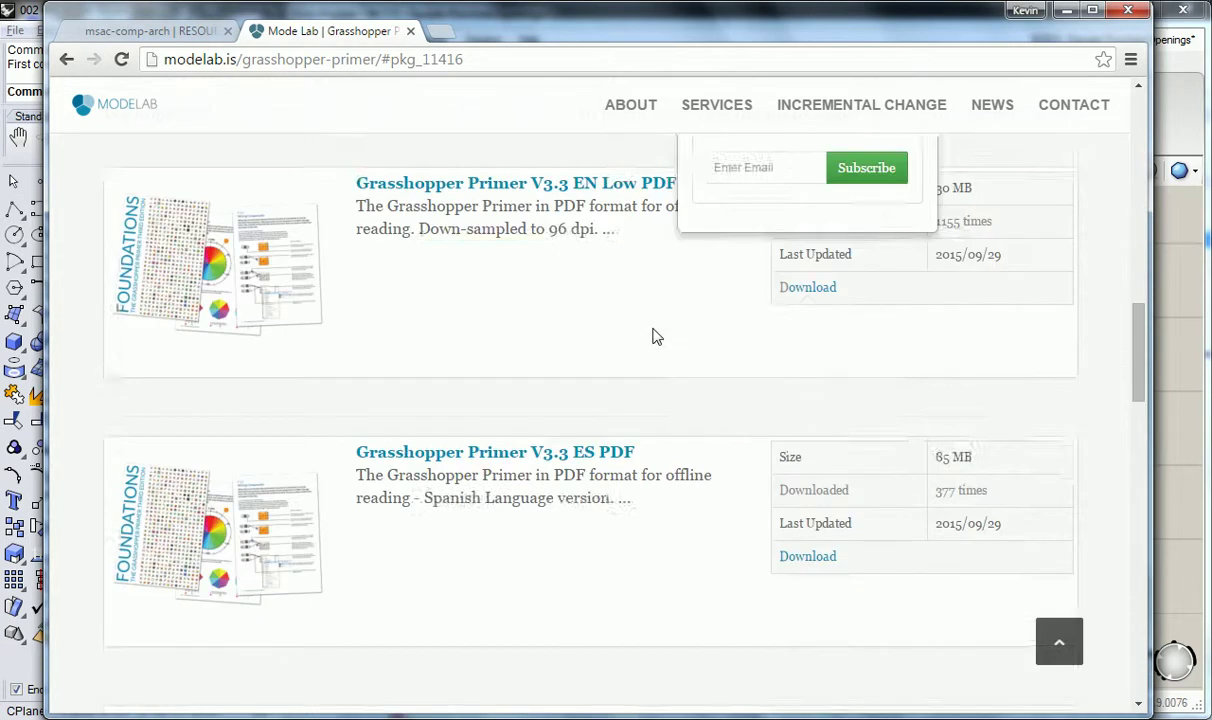
scroll(652, 340, down, 10)
scroll(646, 265, up, 5)
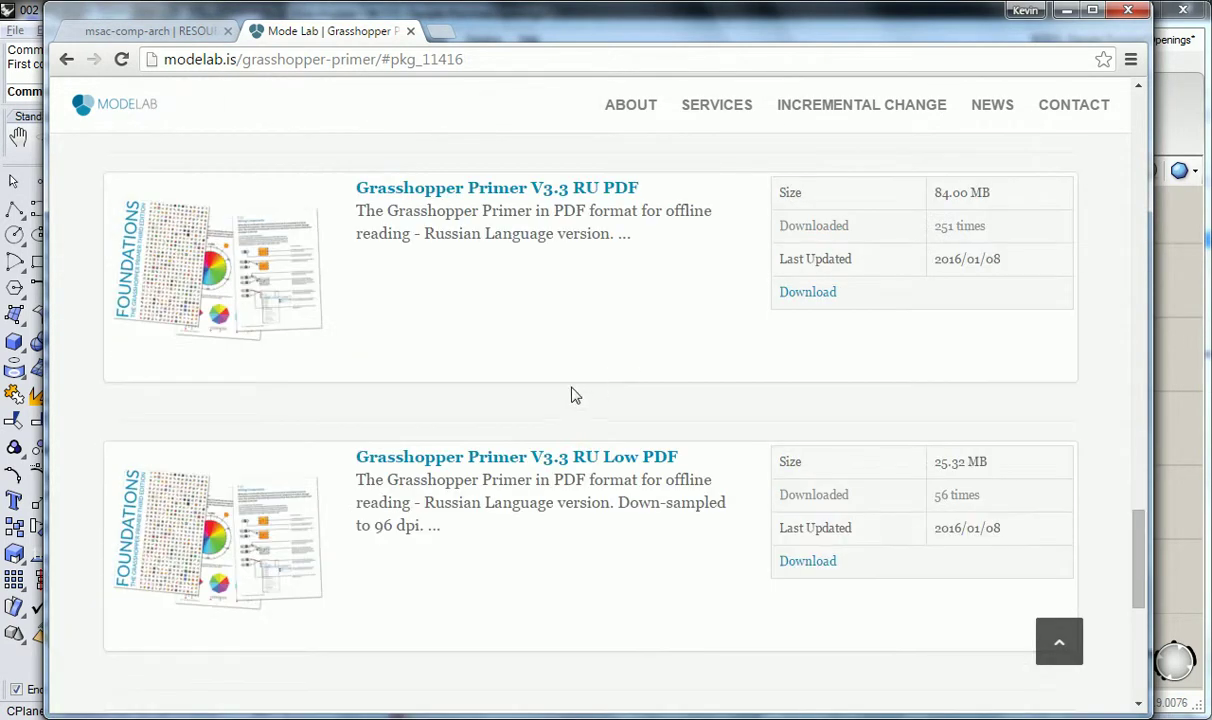
scroll(575, 396, up, 15)
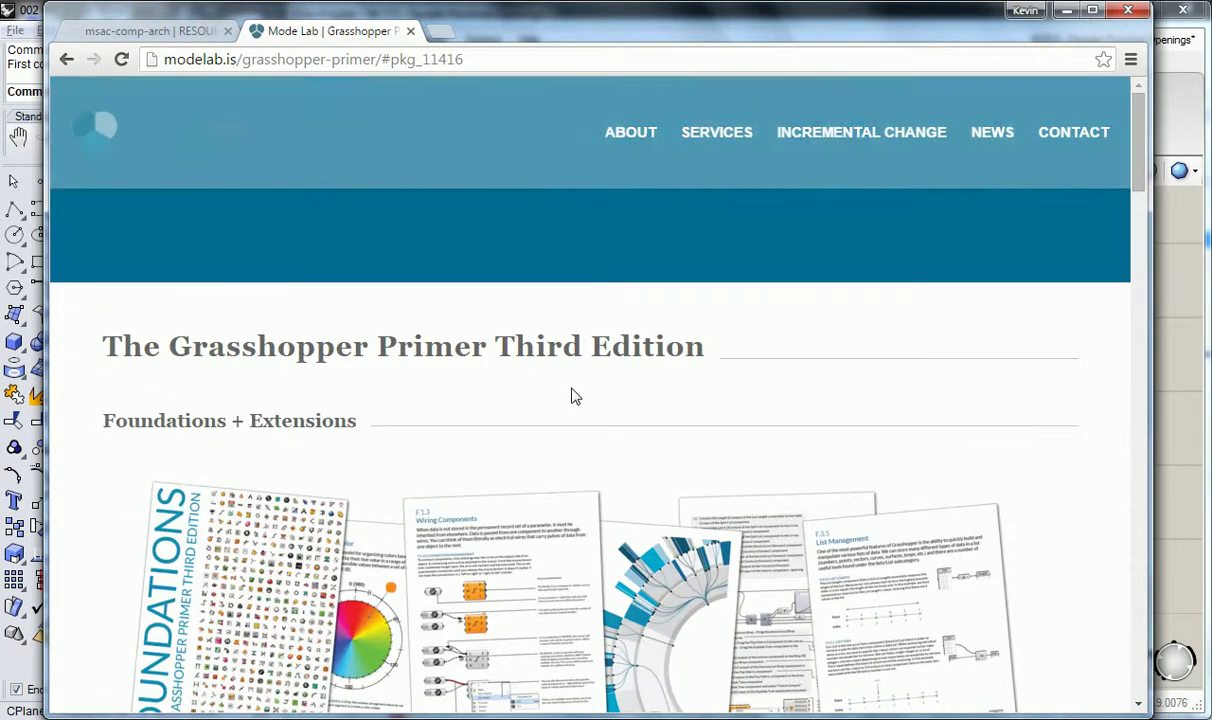
scroll(573, 397, down, 3)
scroll(576, 387, up, 3)
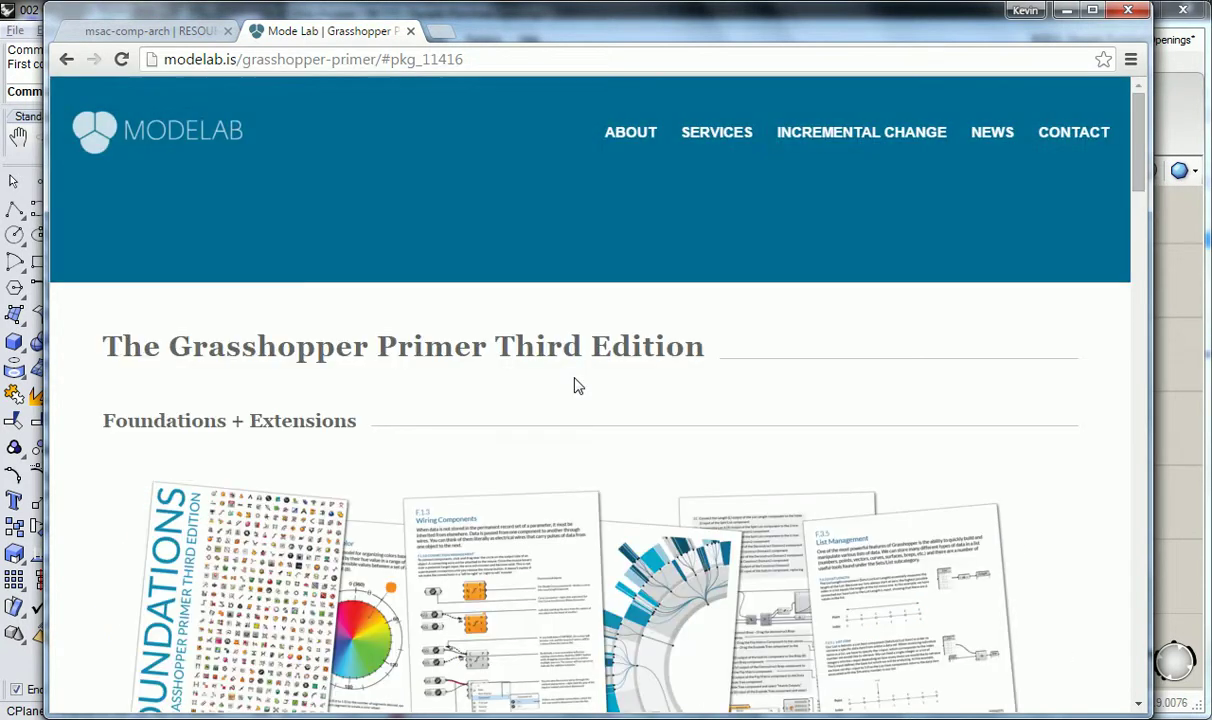
scroll(576, 387, down, 4)
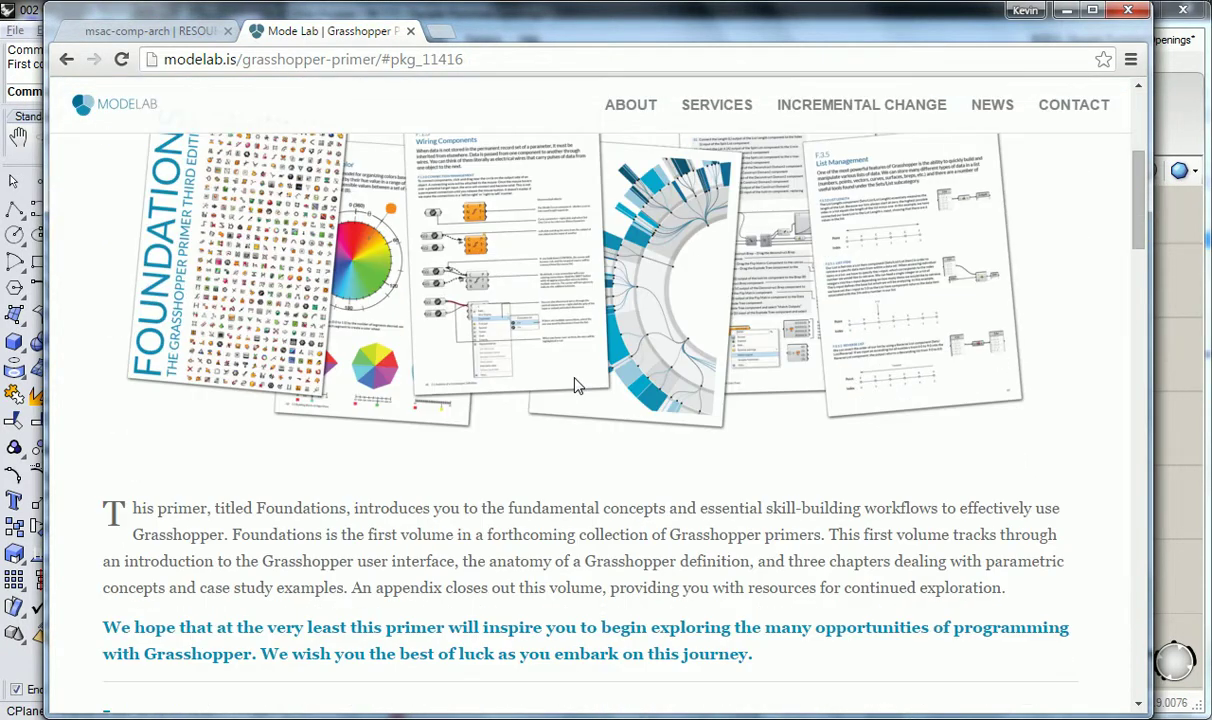
scroll(576, 387, down, 5)
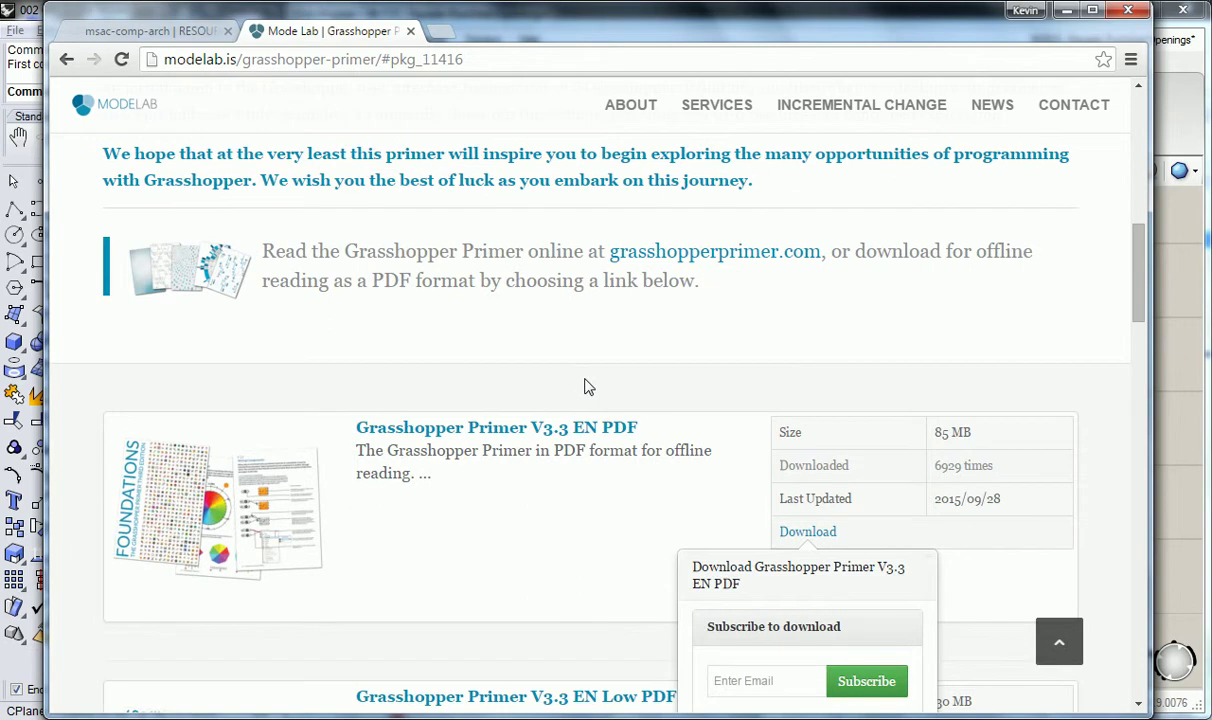
scroll(580, 390, down, 1)
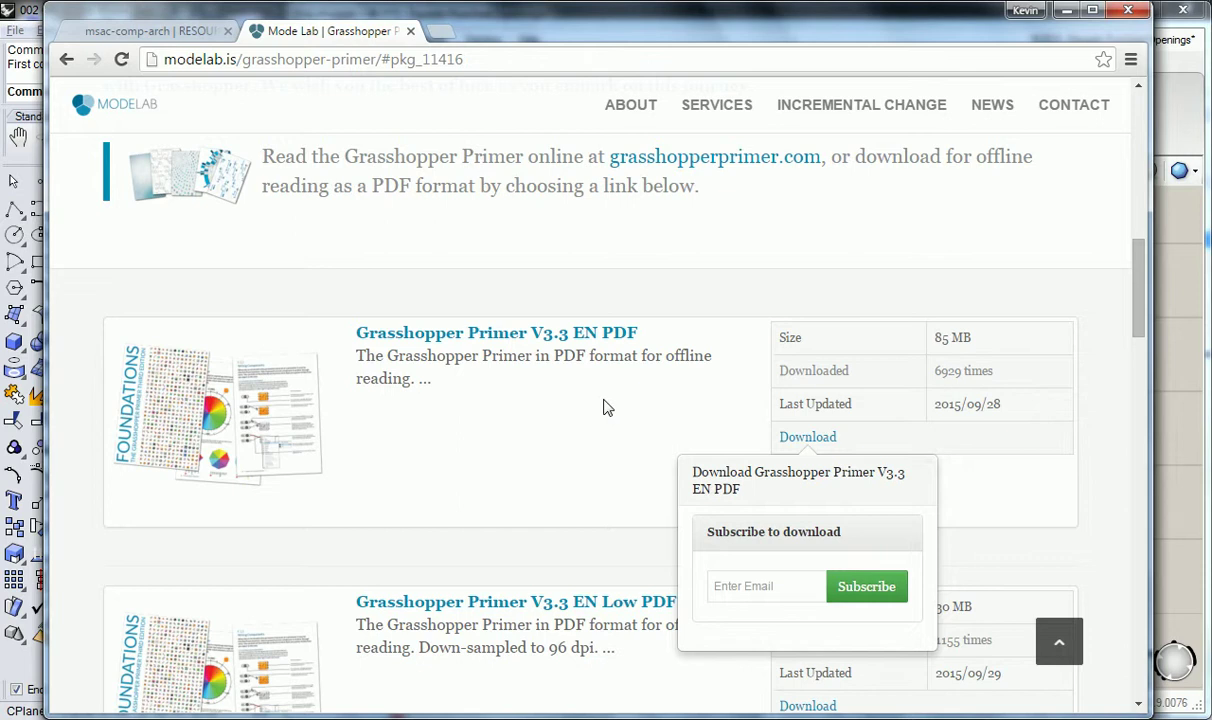
scroll(611, 398, up, 8)
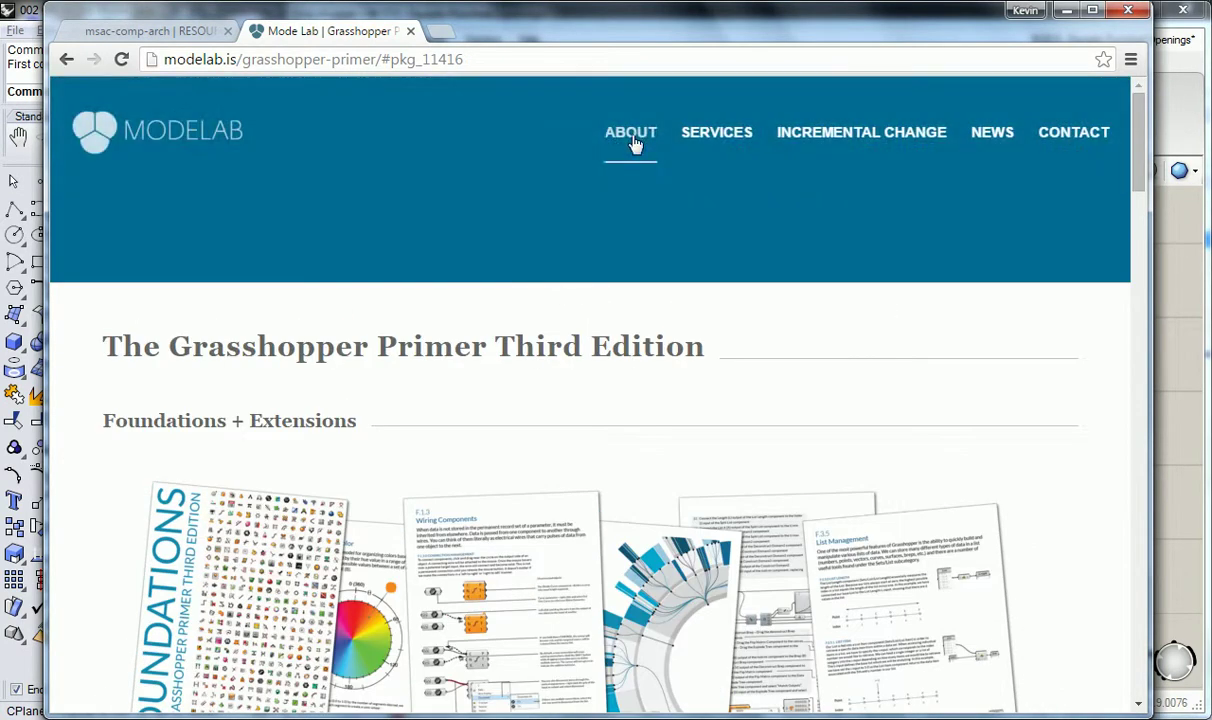
Revisit the paramarch.com resources page, then view Mode Lab's About and Services pages
click(187, 38)
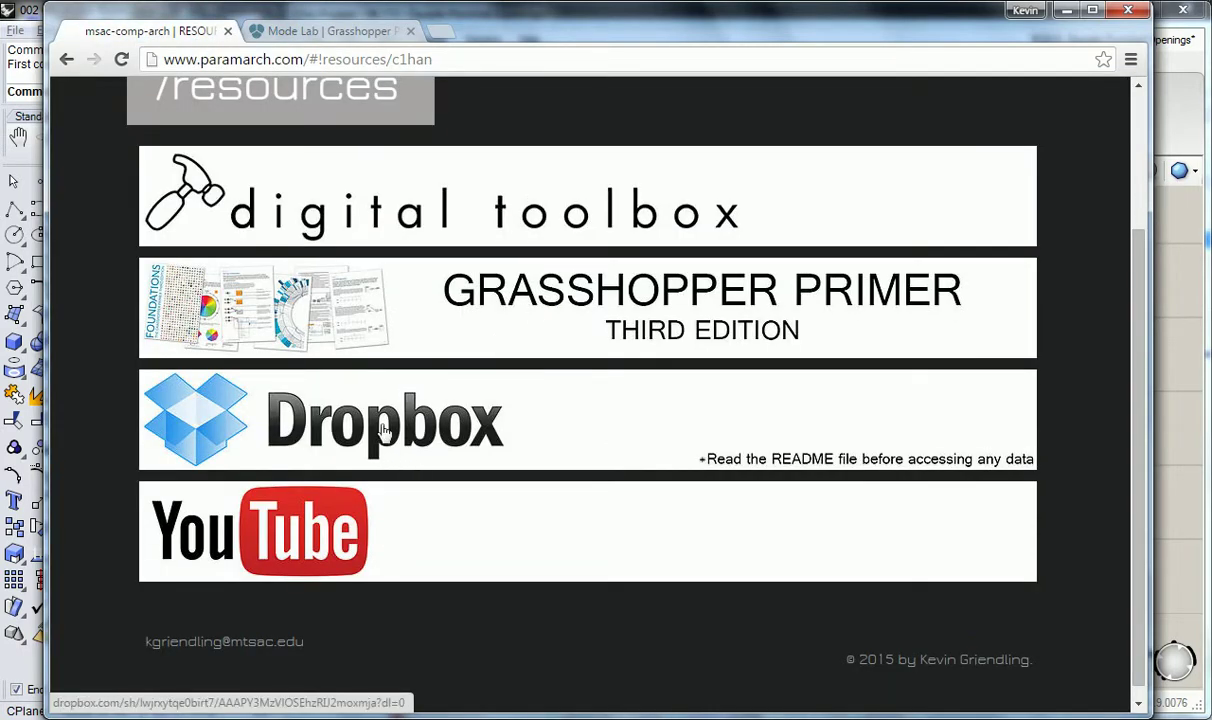
click(330, 31)
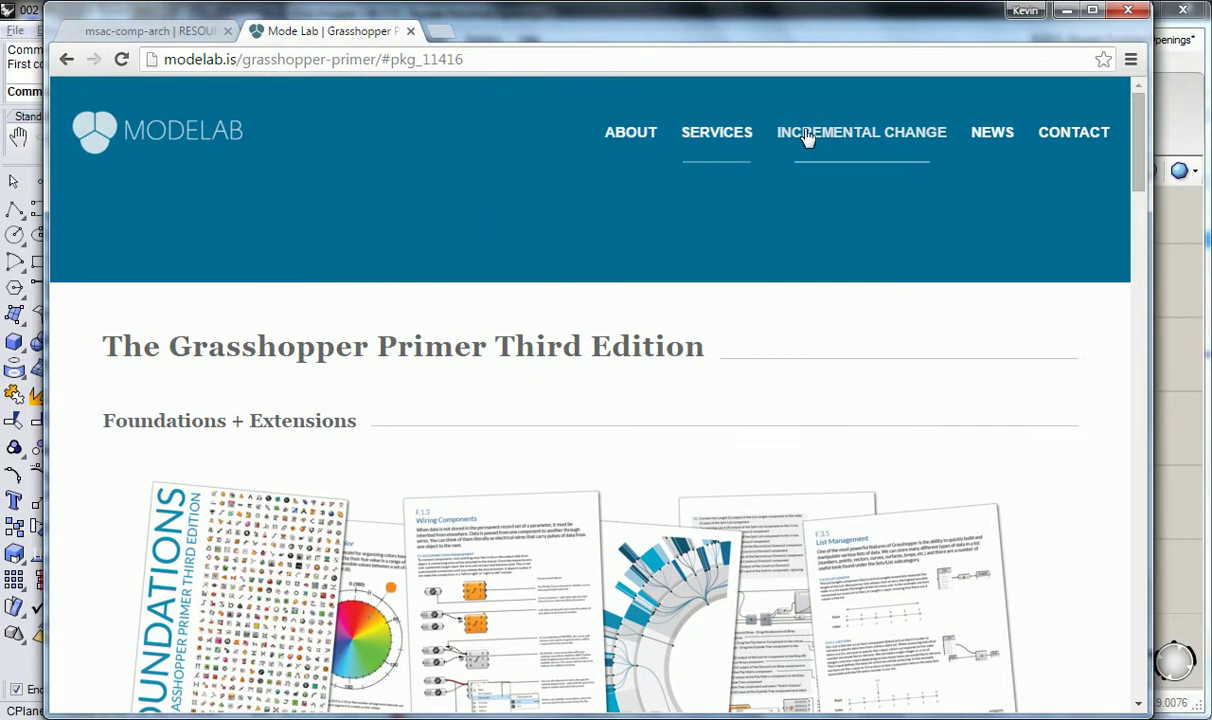
click(622, 139)
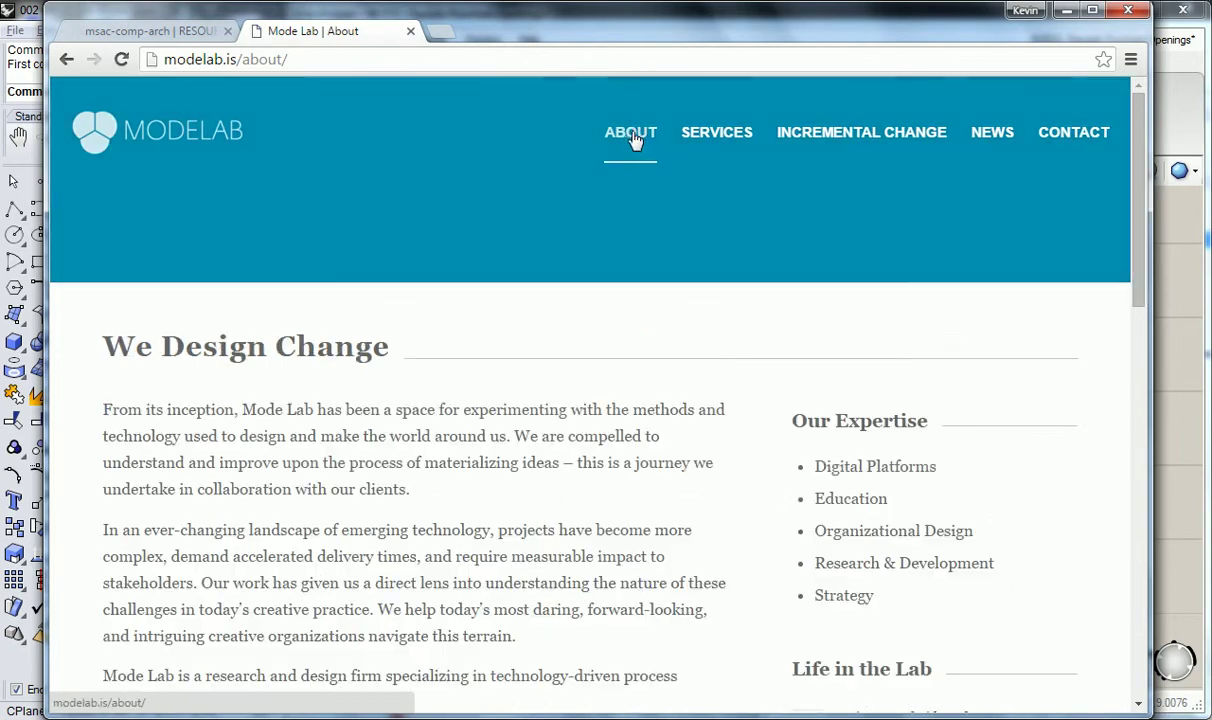
click(719, 147)
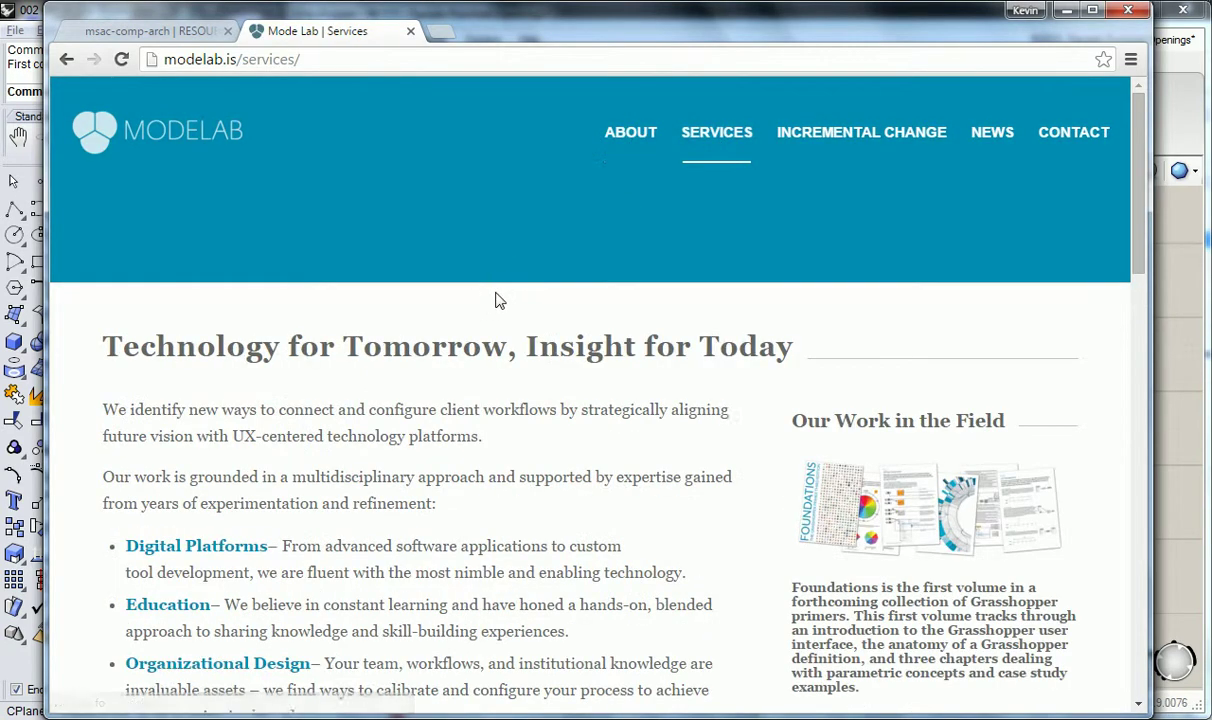
scroll(495, 303, down, 3)
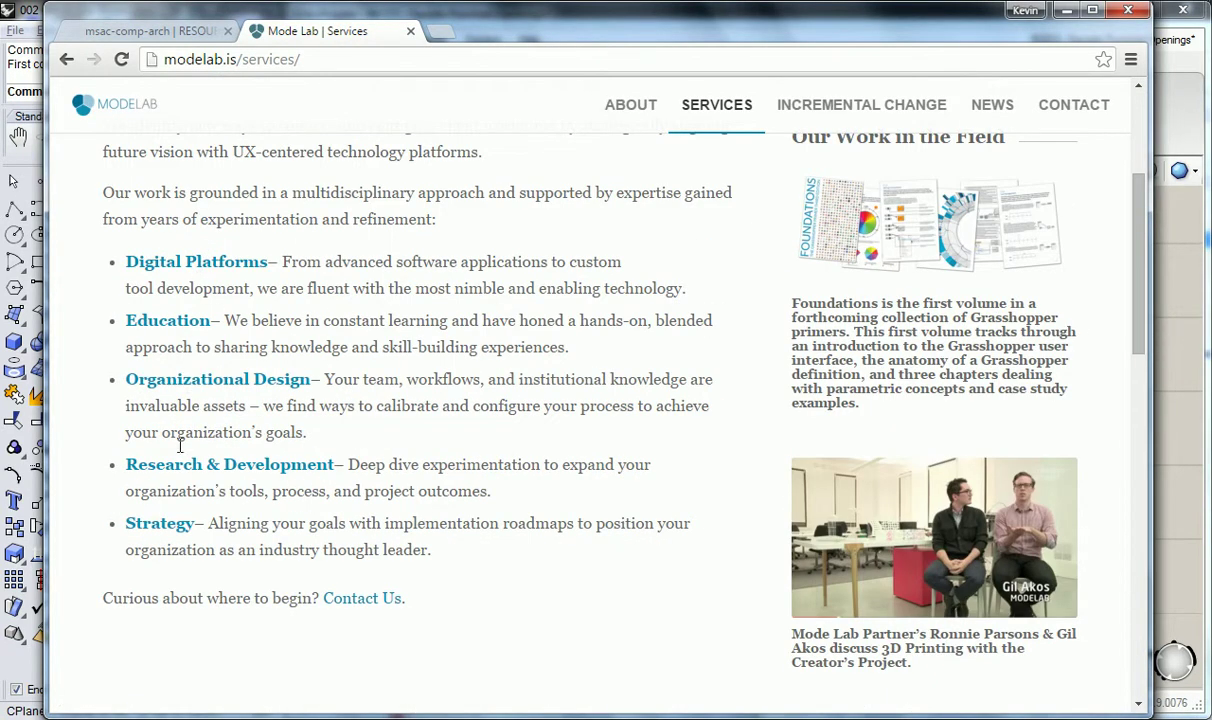
scroll(480, 350, up, 3)
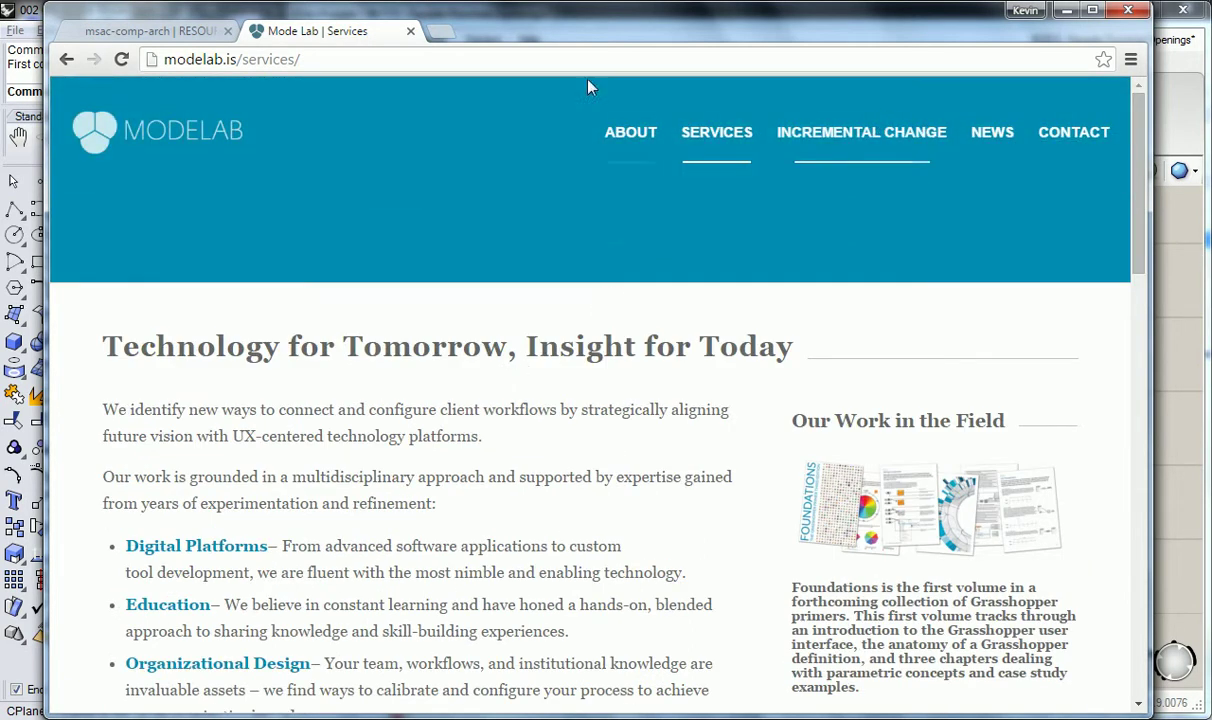
Close the Mode Lab page, minimize Chrome, and return to the partition groups on the Grasshopper canvas
click(410, 31)
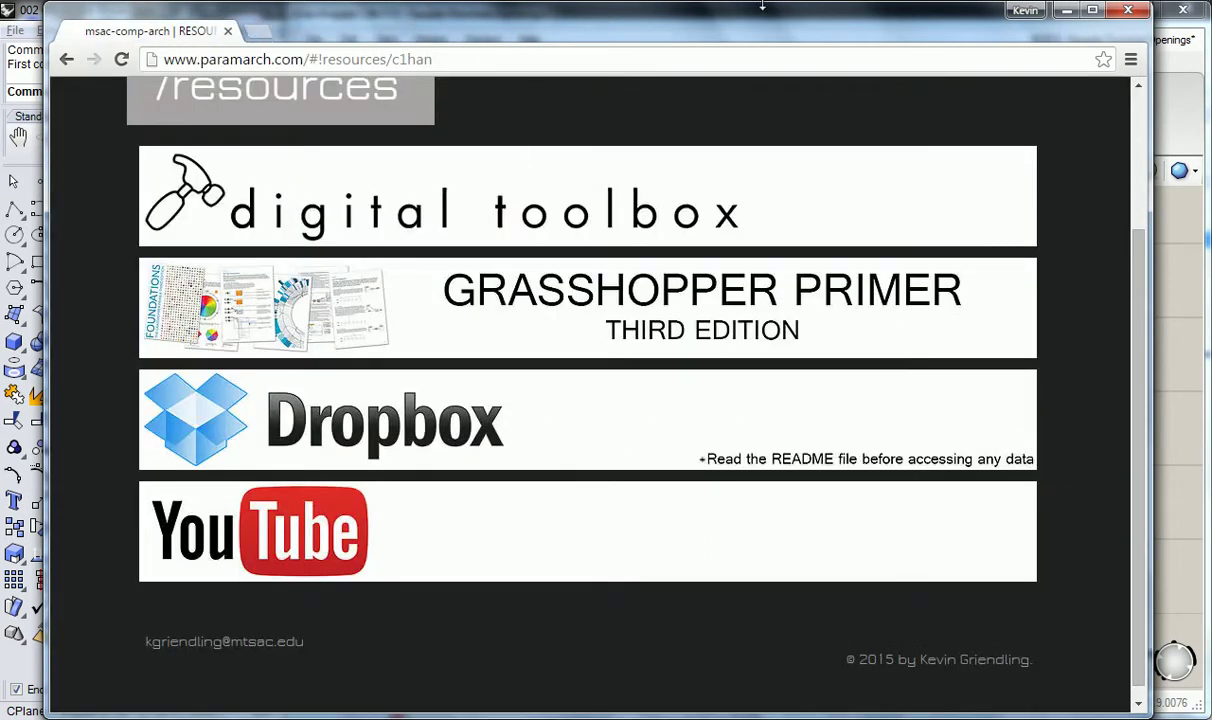
click(1067, 11)
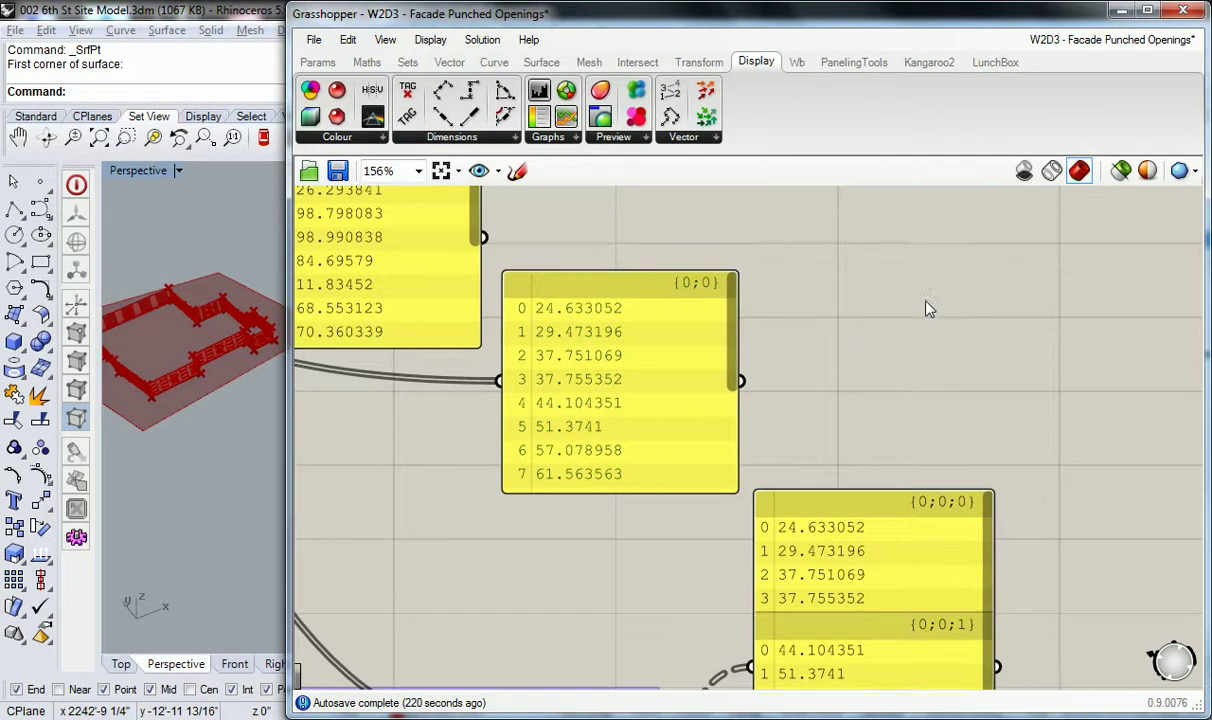
scroll(926, 309, down, 3)
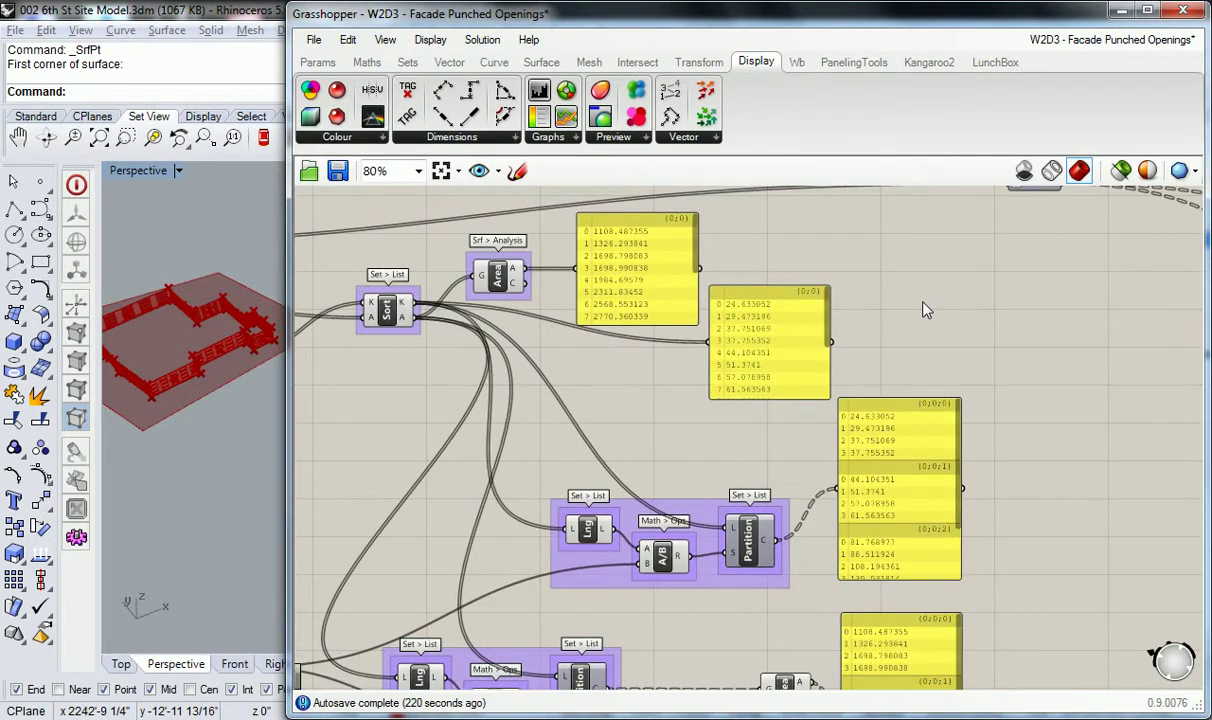